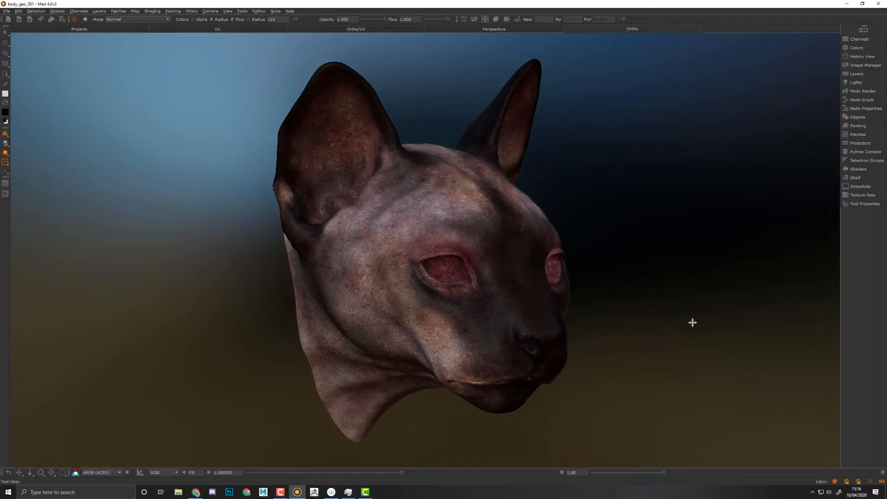
Step: Compare the cat head under the different viewport lighting modes
key("F3")
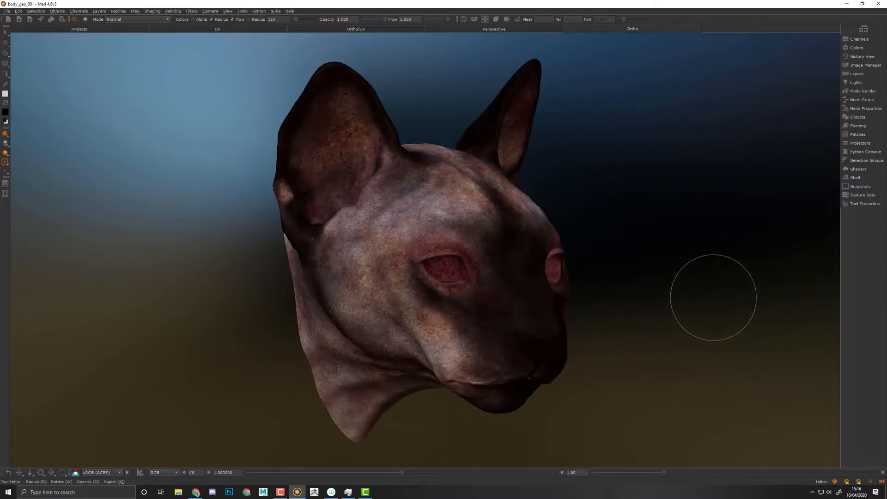
key("F1")
key("F3")
key("F3")
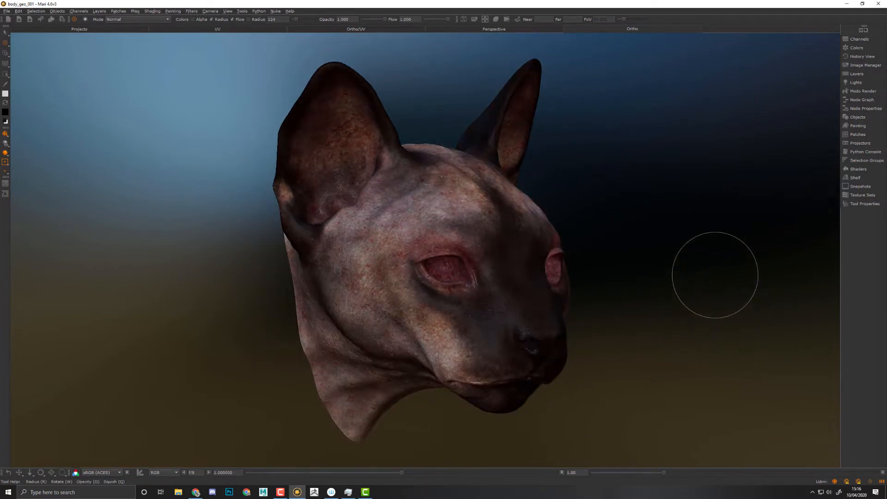
mouse_move(690, 281)
middle_mouse_down("alt")
mouse_move(683, 279)
mouse_move(698, 282)
middle_mouse_up("alt")
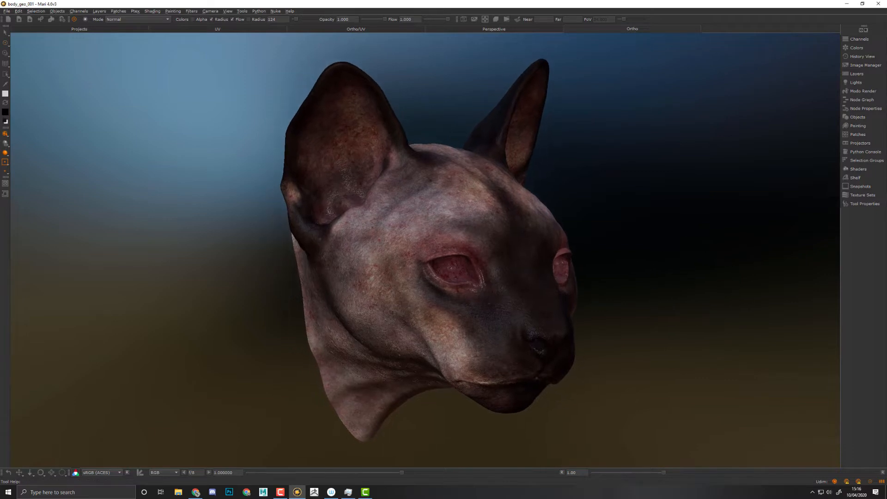
right_click_drag(698, 282, 680, 276, "alt")
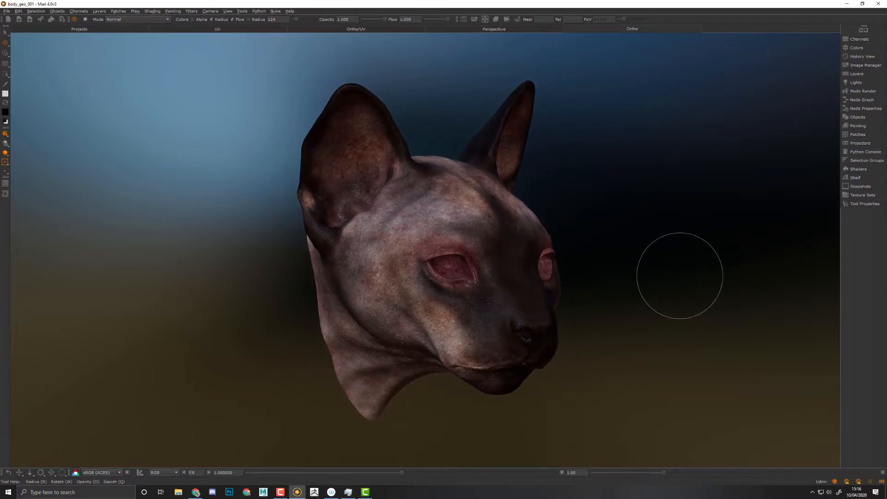
Step: Show the node graph maximized and open the properties of the ISO_curvature_LR node in the ISO backdrop
key("space")
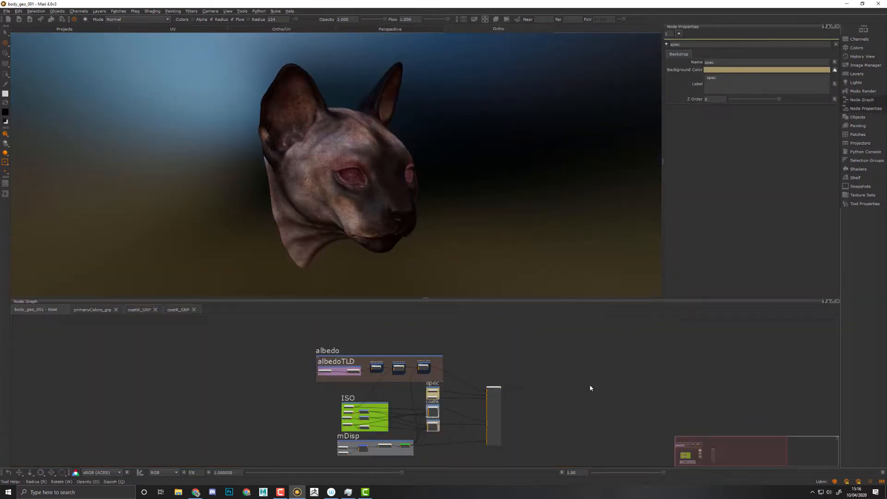
key("space")
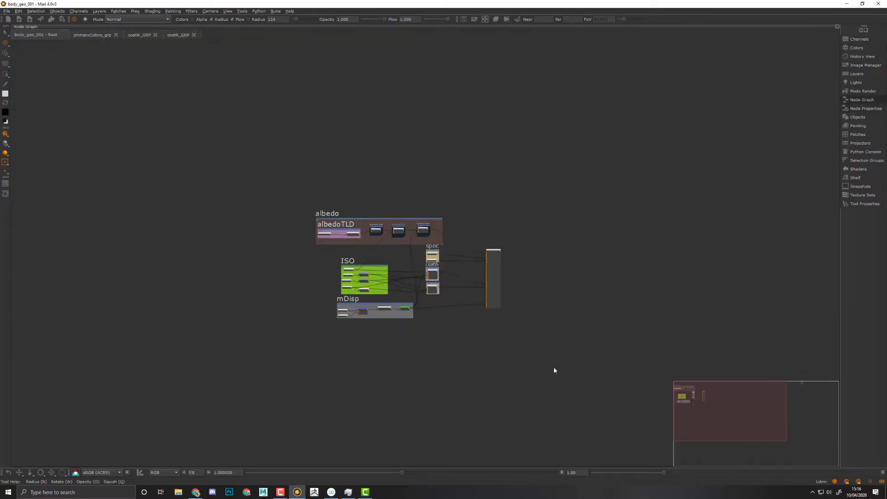
scroll(422, 291, "up", 6)
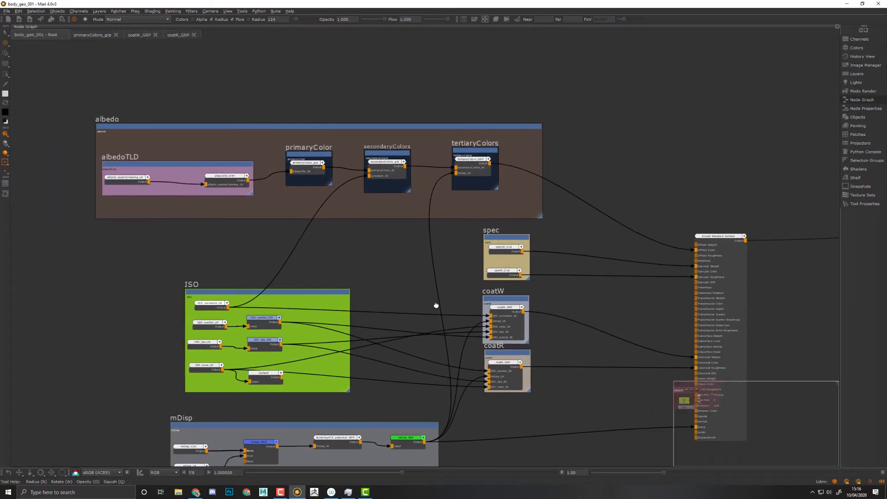
scroll(525, 248, "up", 5)
scroll(495, 263, "up", 2)
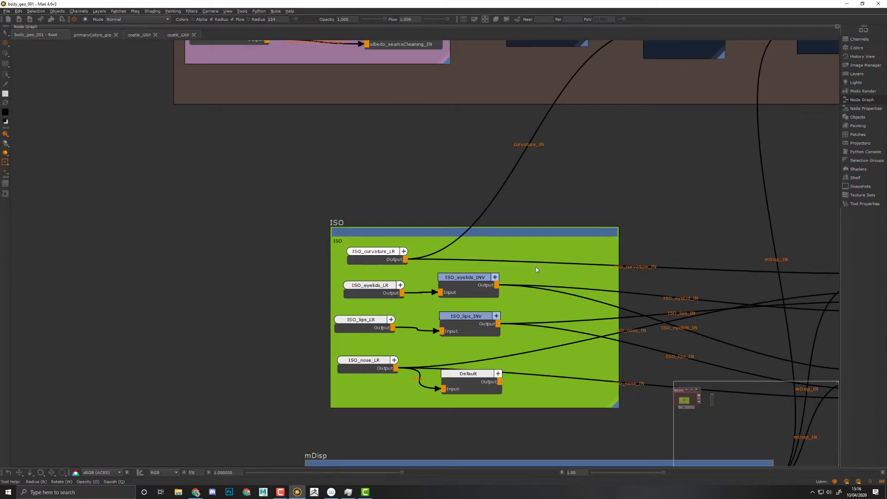
middle_click_drag(601, 200, 563, 283)
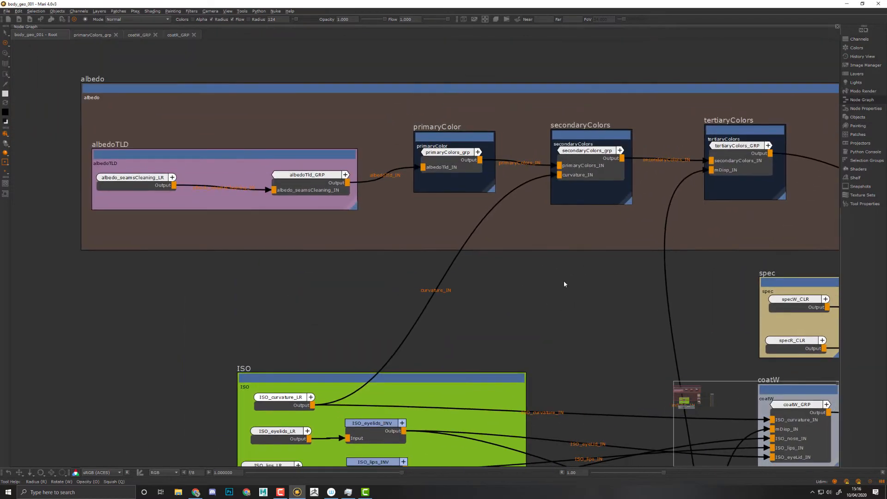
middle_click_drag(518, 261, 620, 205)
left_click(389, 301)
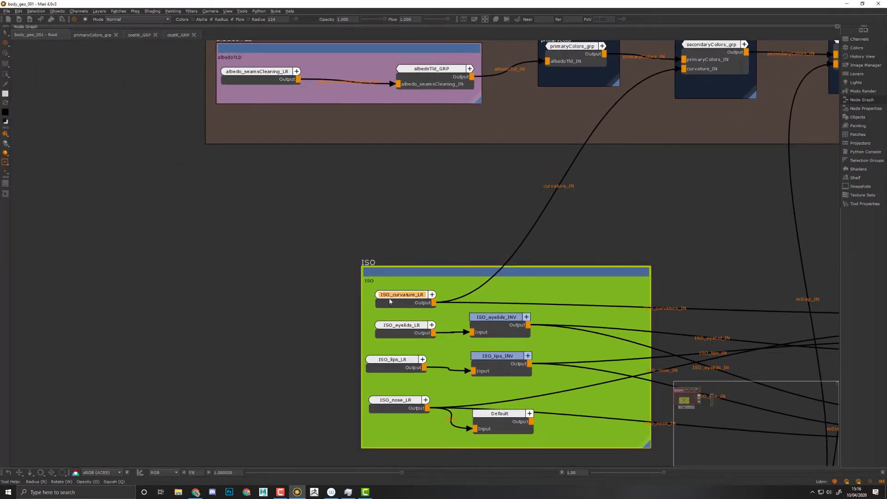
double_click(389, 301)
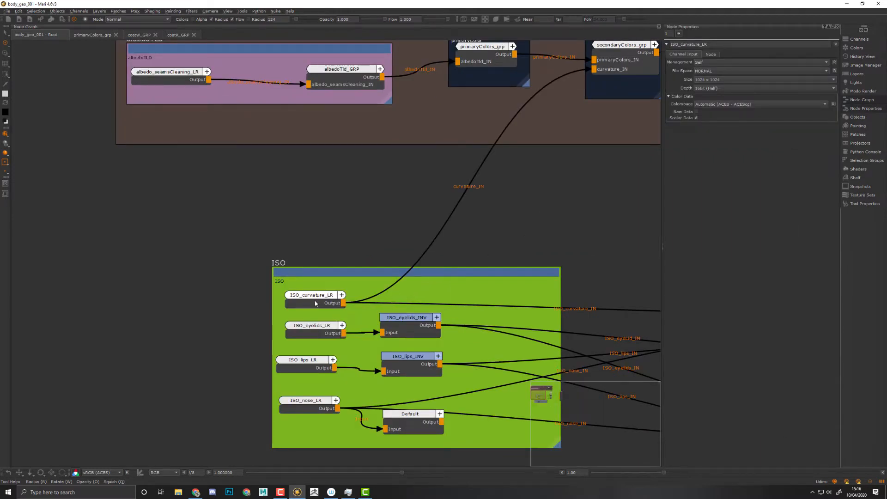
Step: Add a 1024 x 1024 Bake Point node after ISO_curvature_LR and place it beside that node in the ISO backdrop
left_click_drag(315, 303, 312, 306)
key("Tab")
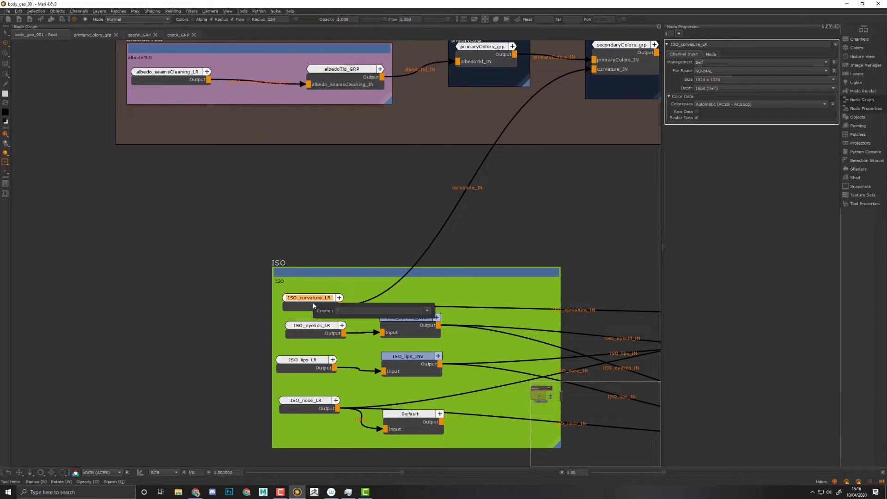
type("g")
key("BackSpace")
type("b")
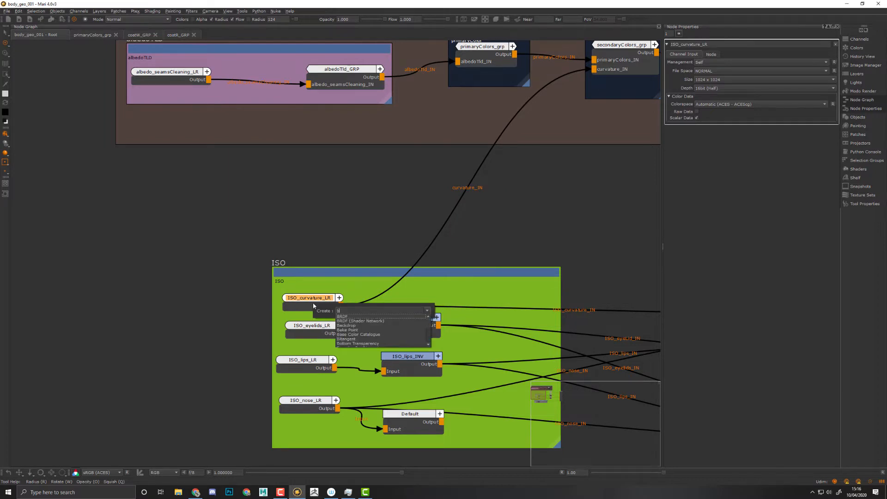
type("ak")
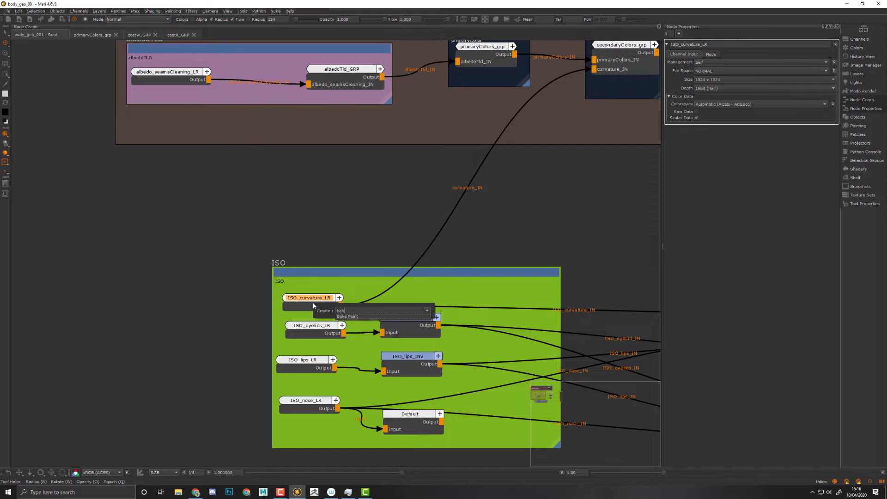
key("Down")
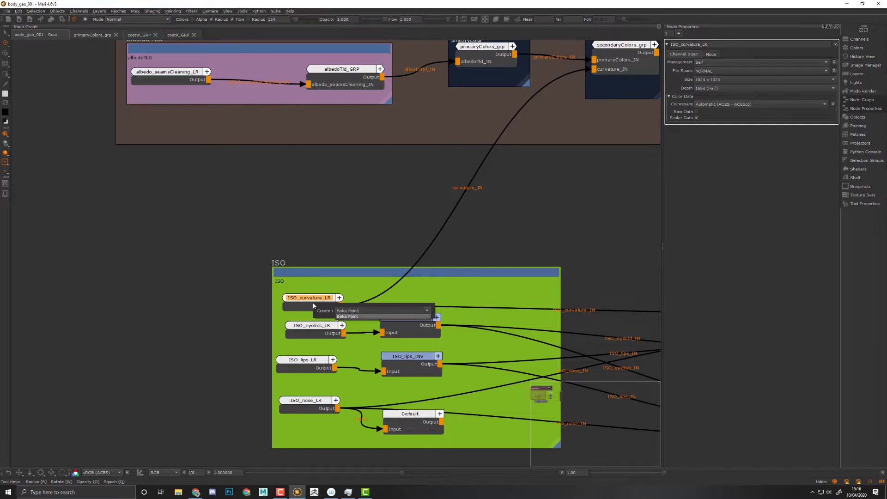
key("Return")
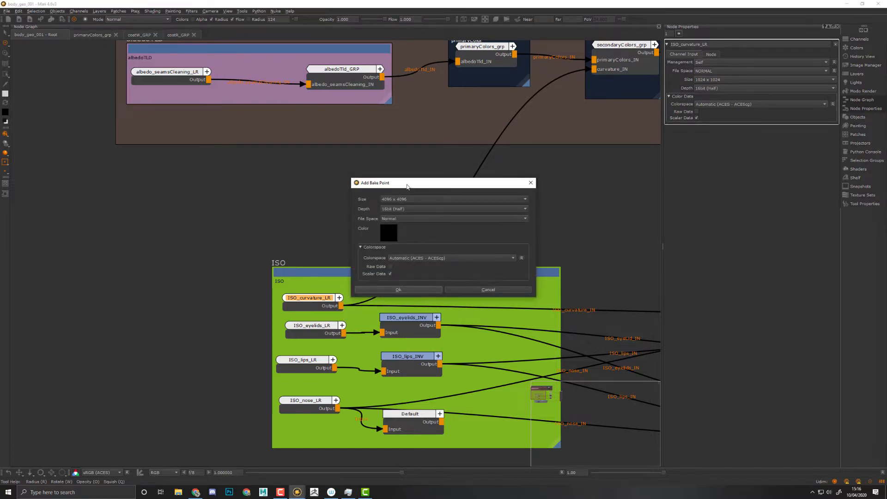
left_click_drag(407, 186, 530, 183)
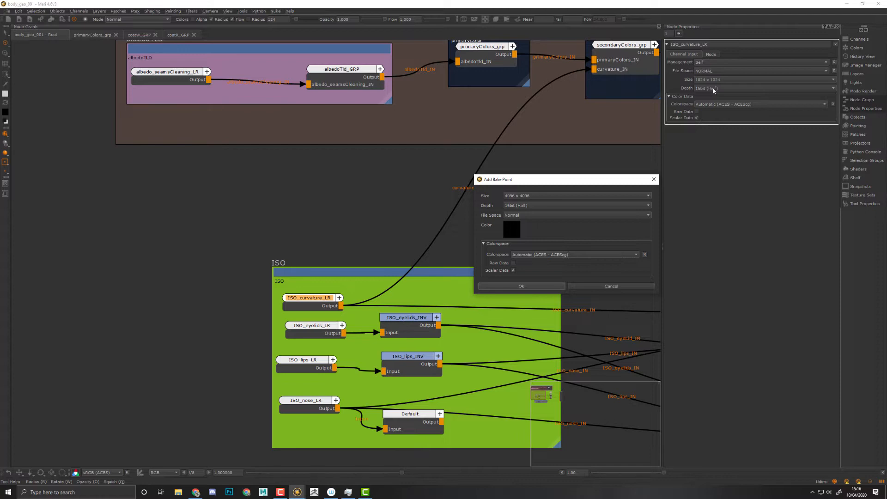
left_click(532, 196)
left_click(534, 184)
left_click(521, 286)
left_click_drag(484, 371, 414, 292)
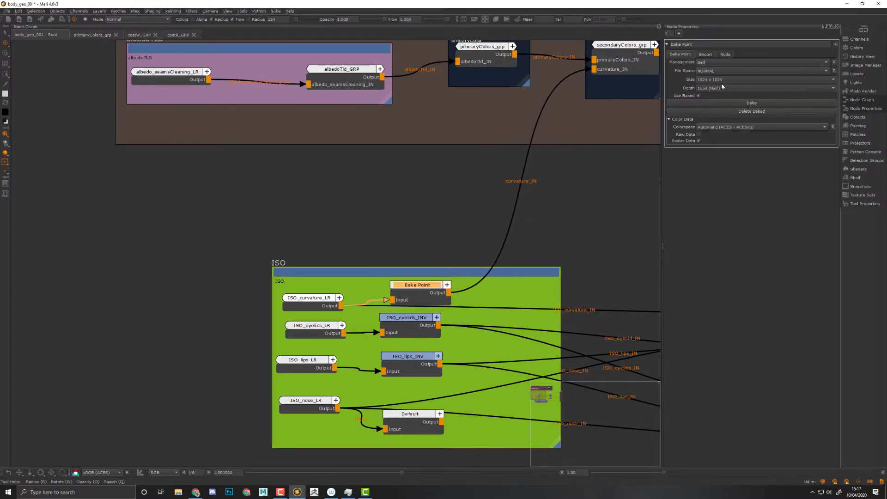
Step: Rename the new bake point to ISO_curvature_BKP and copy that name
double_click(702, 44)
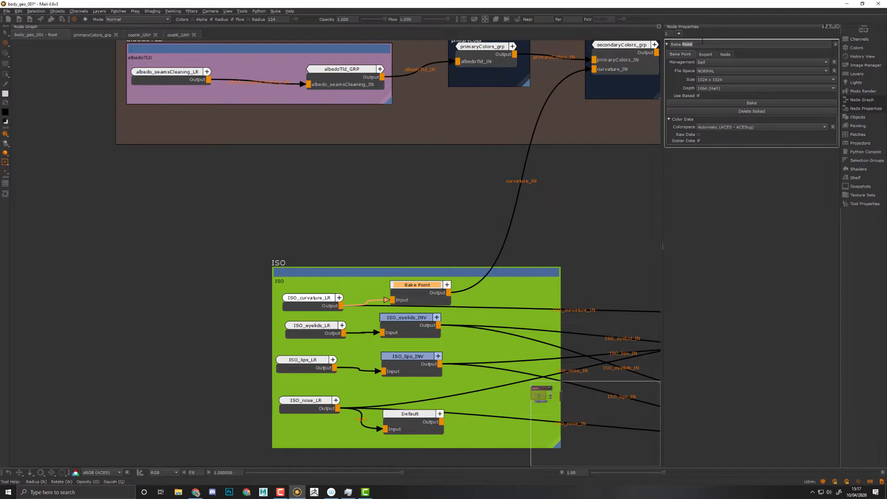
key("ctrl+a")
key("BackSpace")
type("ISO_curvature_BK")
key("ctrl+a")
key("ctrl+c")
key("Return")
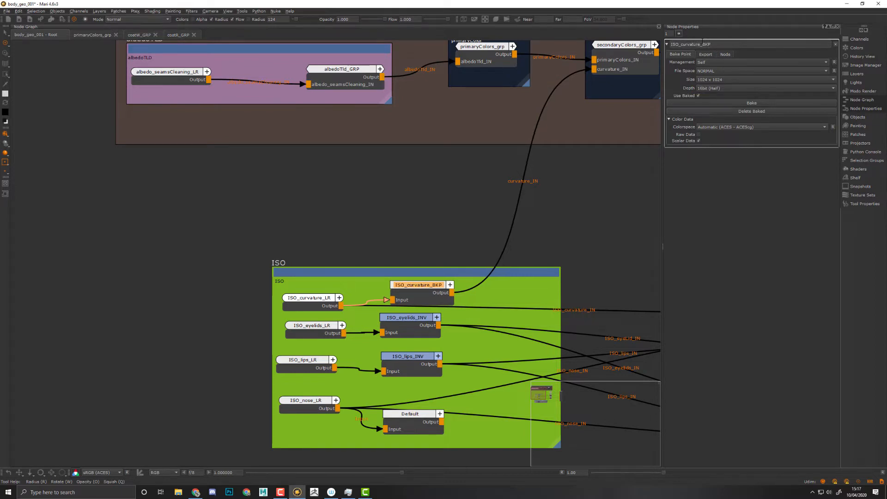
Step: Set the export Geo-Channel of ISO_curvature_BKP to ISO_curvature
left_click(706, 54)
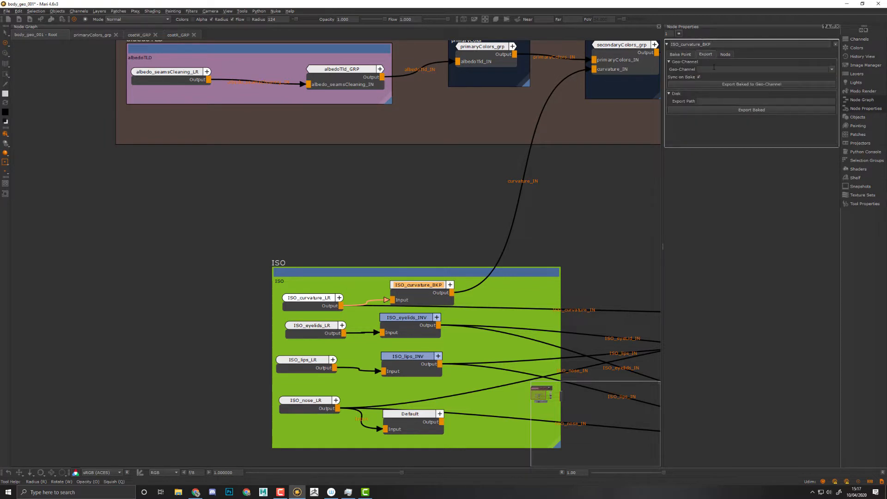
left_click(714, 67)
key("ctrl+v")
left_click_drag(739, 70, 727, 75)
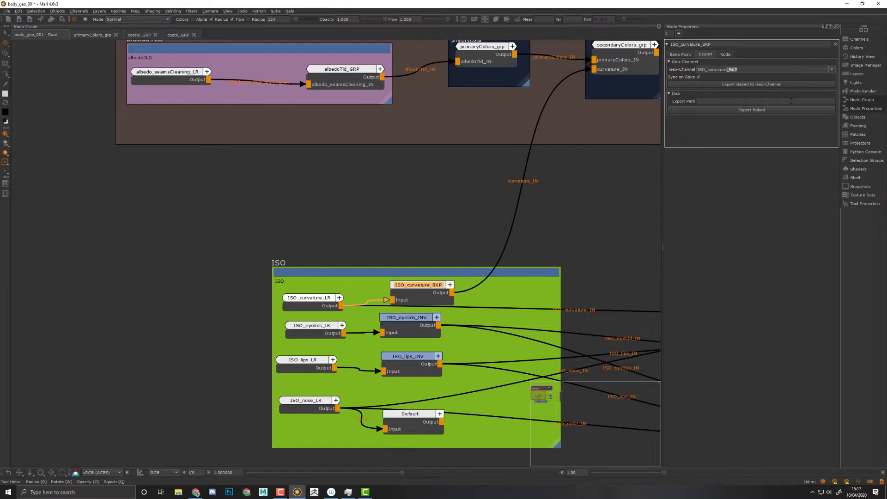
key("BackSpace")
key("Return")
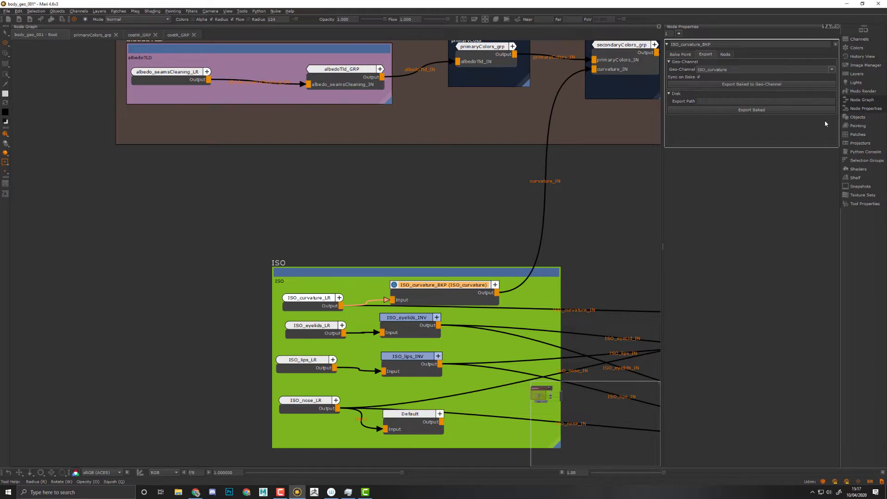
Step: Bake the ISO_curvature_BKP node after adjusting its position slightly
left_click(684, 55)
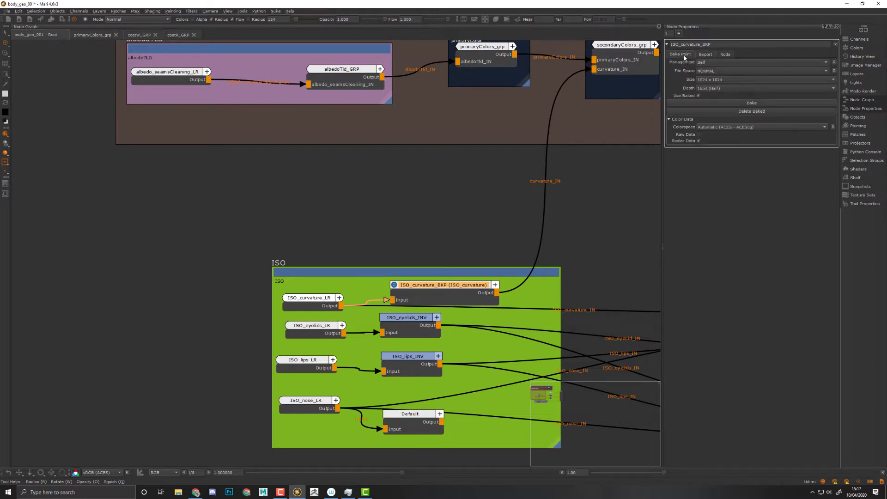
left_click_drag(429, 292, 433, 295)
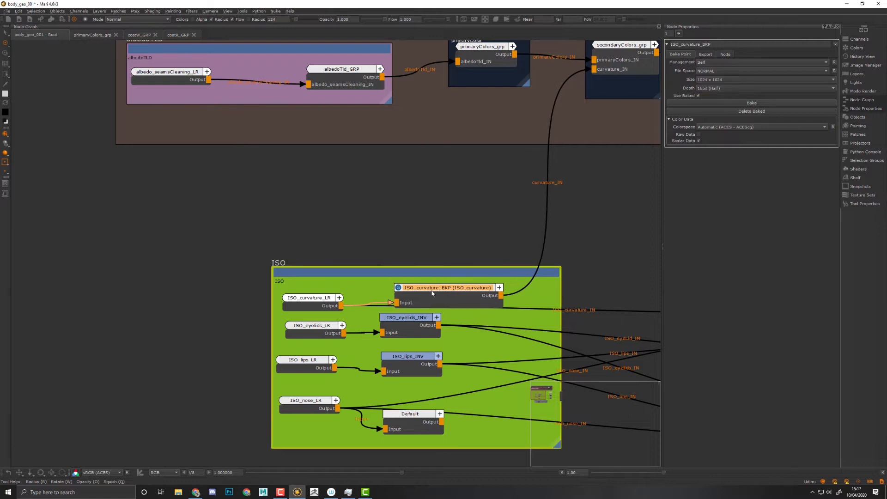
middle_click_drag(600, 231, 534, 246)
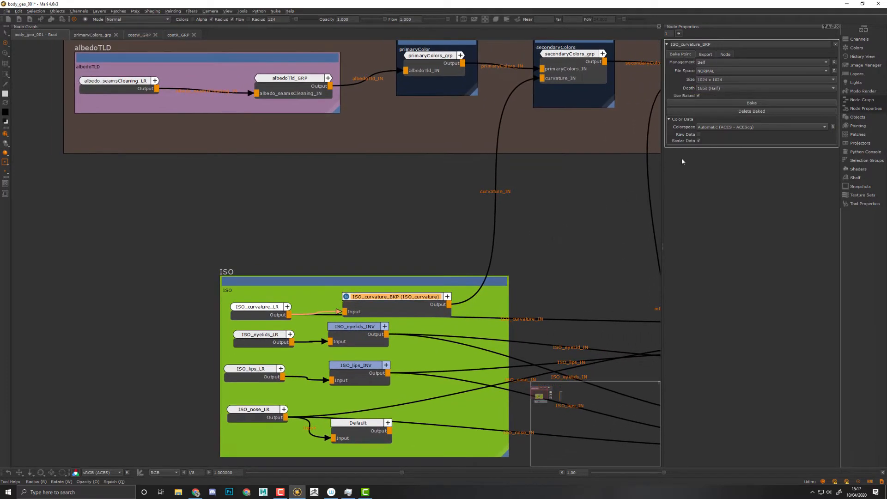
left_click(748, 103)
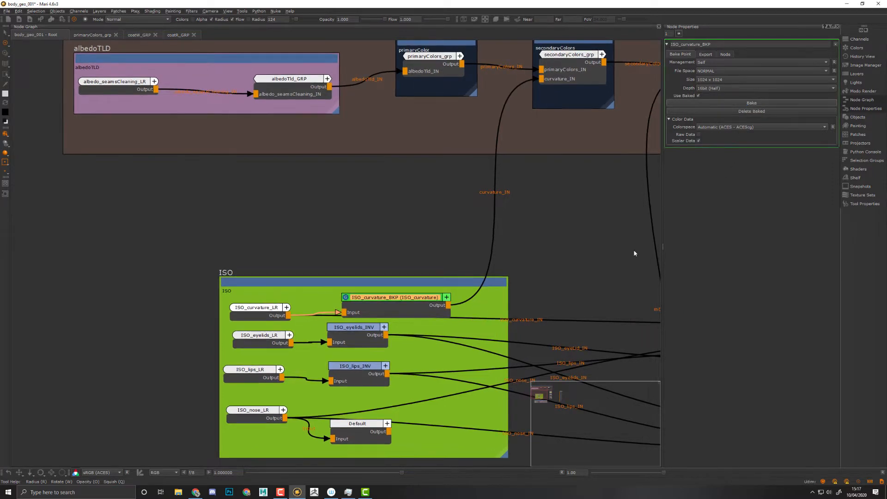
Step: Enlarge the ISO backdrop at its lower-right corner for extra room around its nodes
middle_click_drag(511, 303, 569, 232)
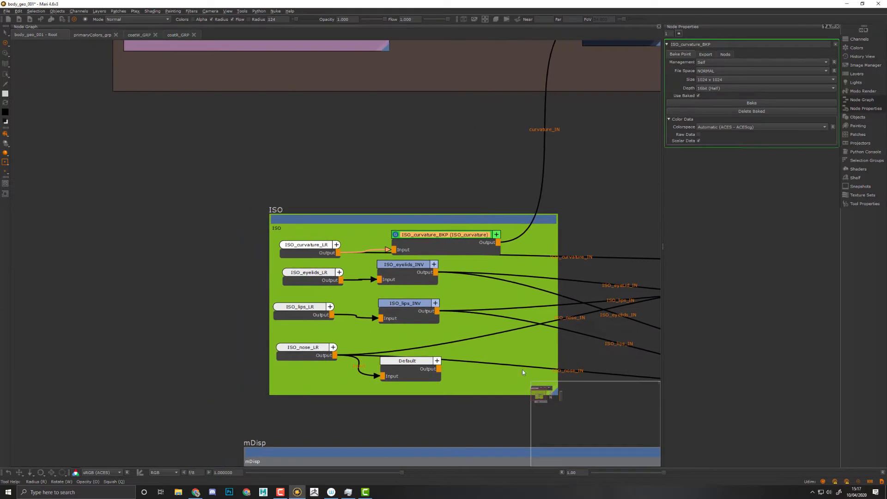
middle_click_drag(441, 411, 449, 377)
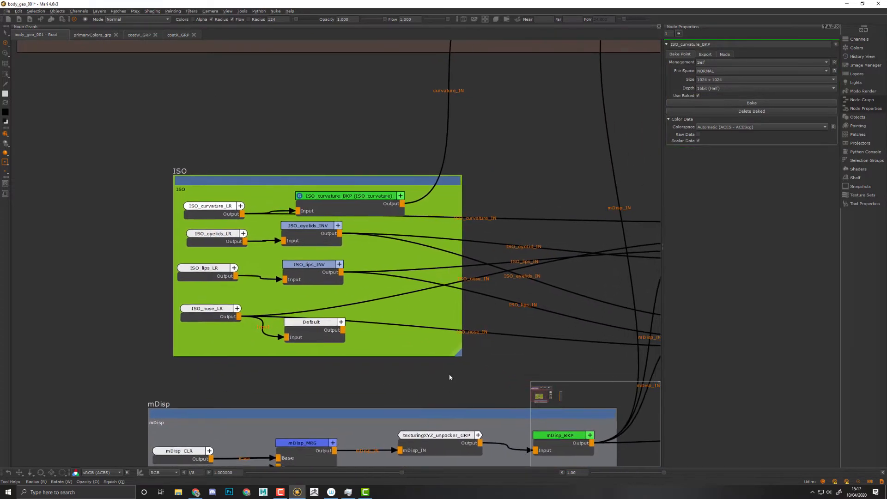
left_click_drag(461, 350, 510, 379)
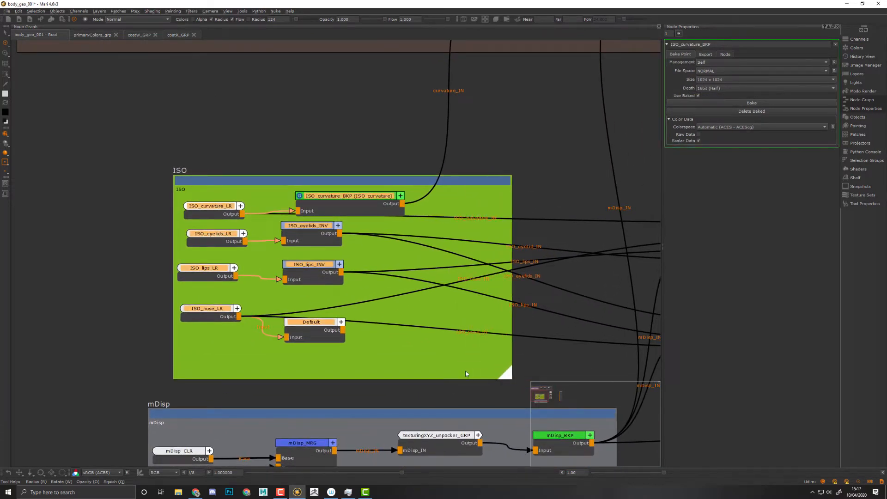
left_click_drag(310, 242, 307, 248)
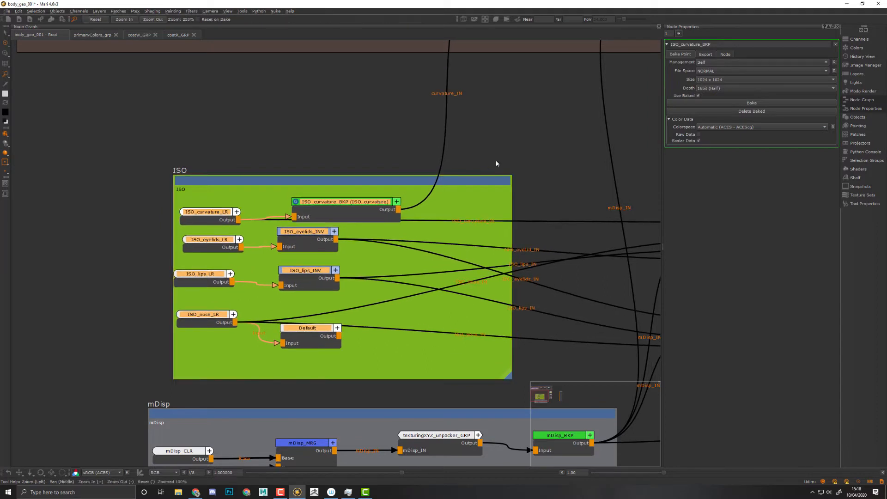
left_click(510, 149)
key("ctrl+z")
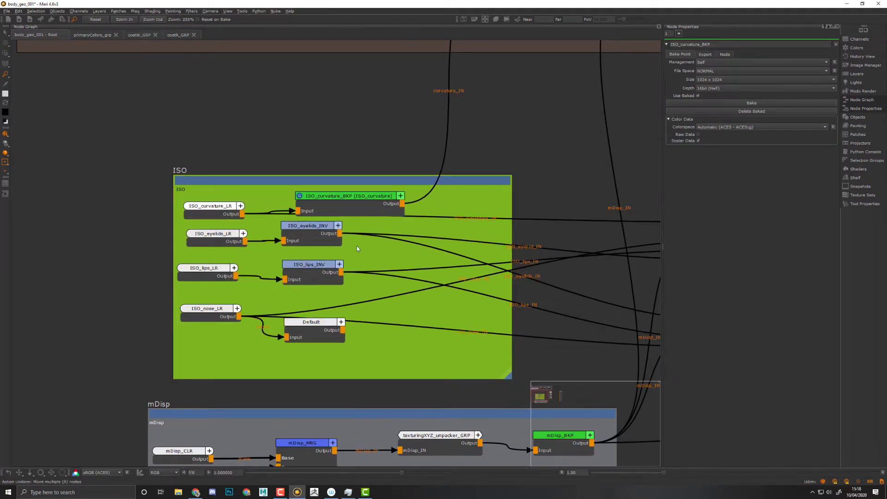
left_click_drag(311, 240, 315, 243)
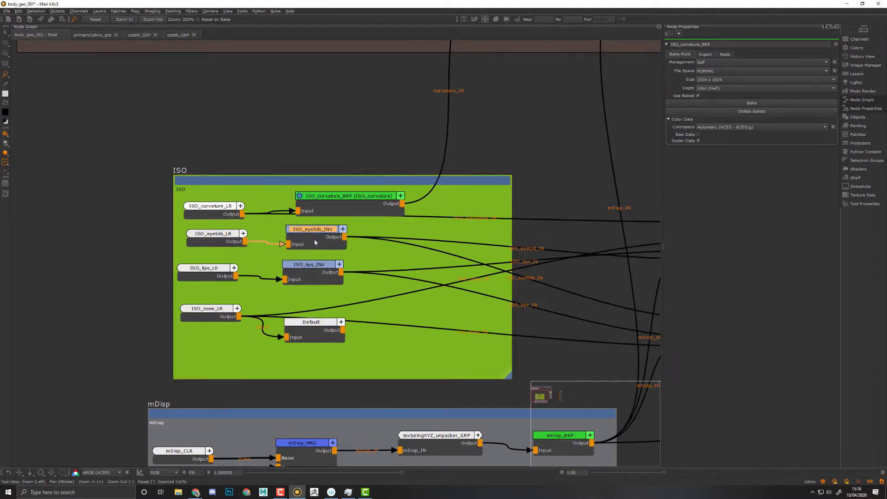
key("Tab")
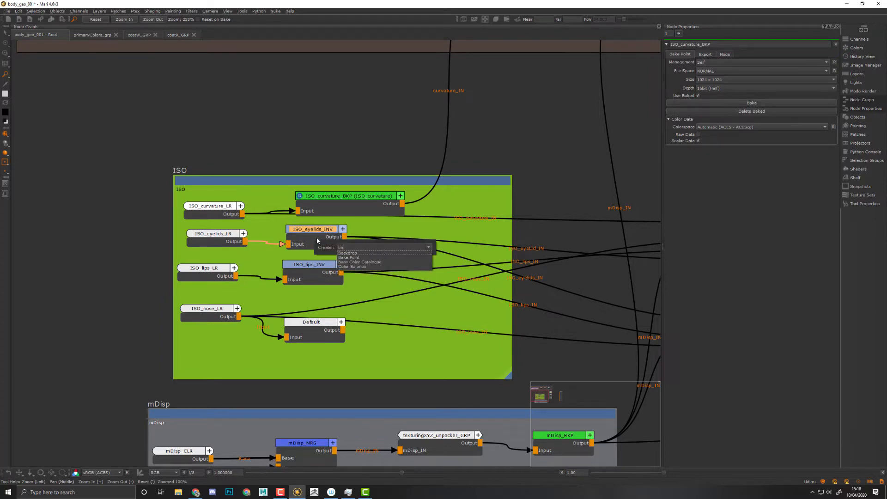
key("Down")
key("Return")
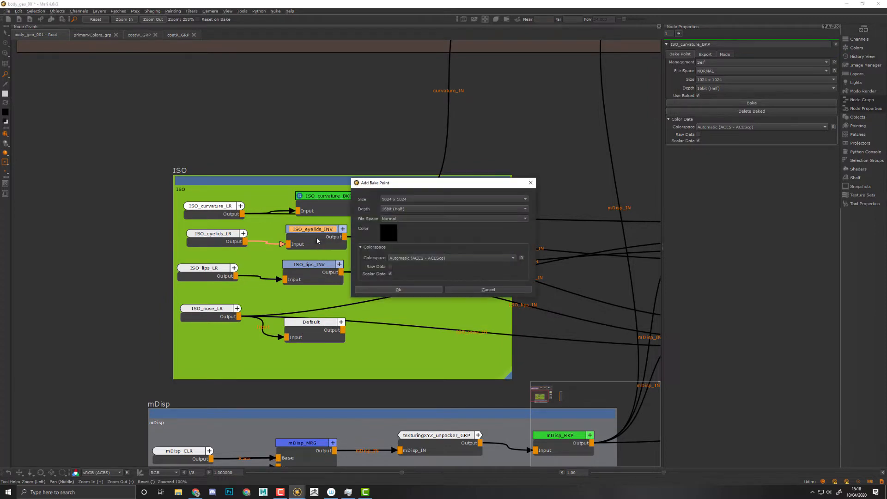
left_click(398, 289)
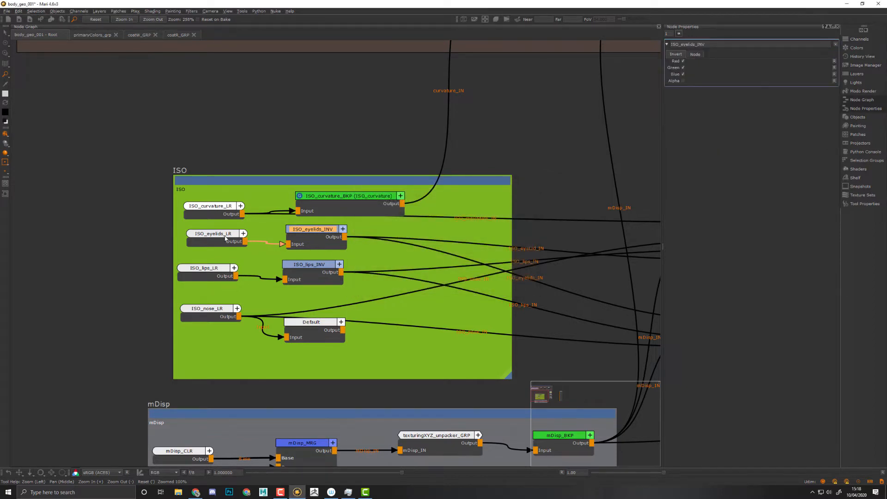
Step: Add a Bake Point of 1024 x 1024, 16bit (Half), fed by ISO_eyelids_INV and place it beside that node
left_click(226, 239)
left_click(328, 237)
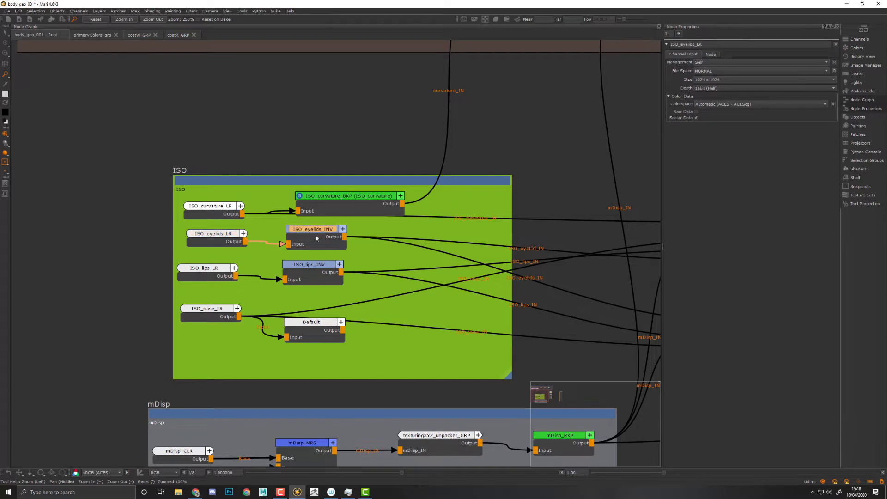
key("Tab")
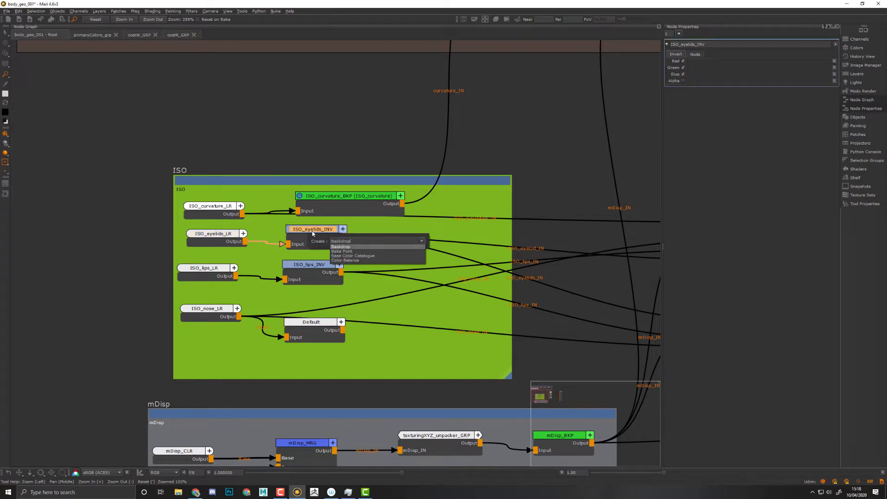
key("Down")
key("Return")
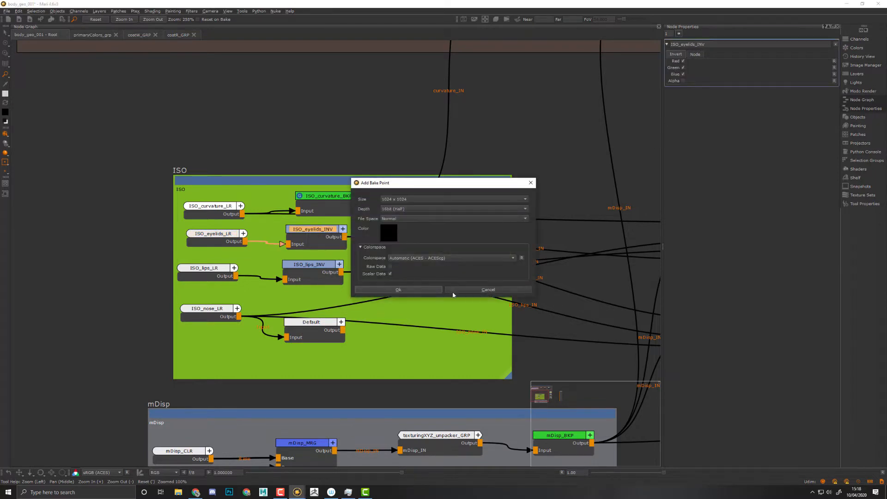
left_click(416, 291)
left_click_drag(418, 234, 428, 228)
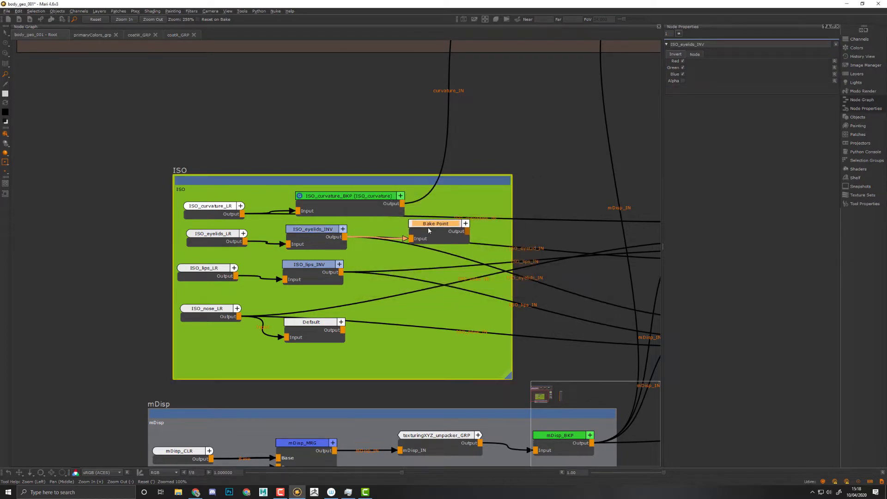
Step: Rename the bake point connected to ISO_eyelids_INV as ISO_eyelids_BKP
left_click(428, 227)
left_click(736, 44)
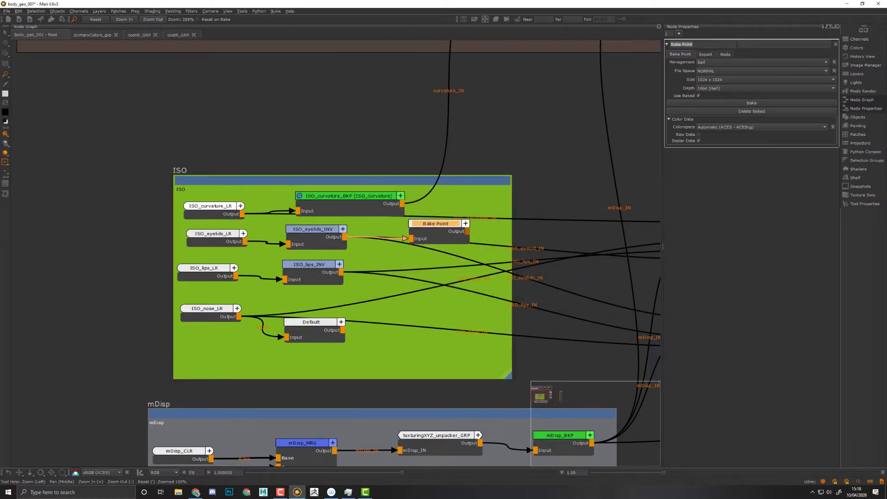
key("BackSpace")
type("ISO_eyelids_BKP")
key("Return")
Step: Set the export Geo-Channel of ISO_eyelids_BKP to ISO_eyelids
left_click(706, 54)
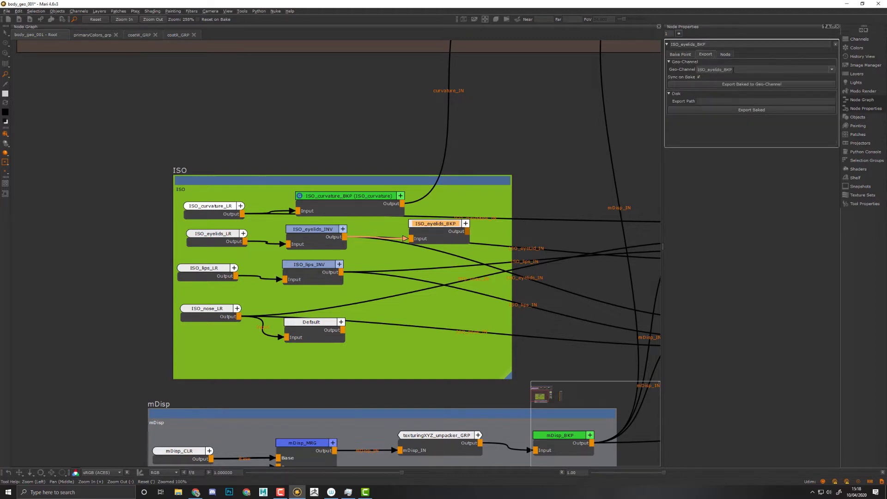
key("BackSpace")
key("BackSpace")
key("BackSpace")
key("BackSpace")
key("Return")
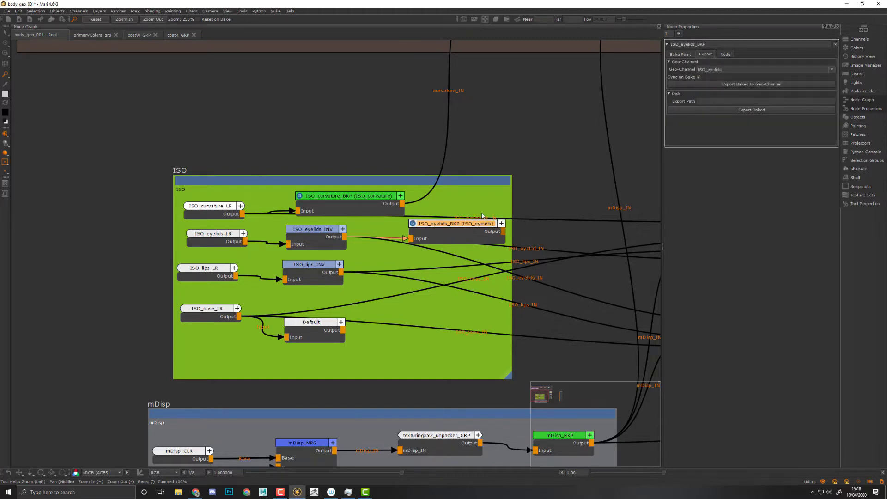
Step: Nudge the ISO_eyelids_BKP node slightly and bake it
left_click_drag(472, 223, 469, 224)
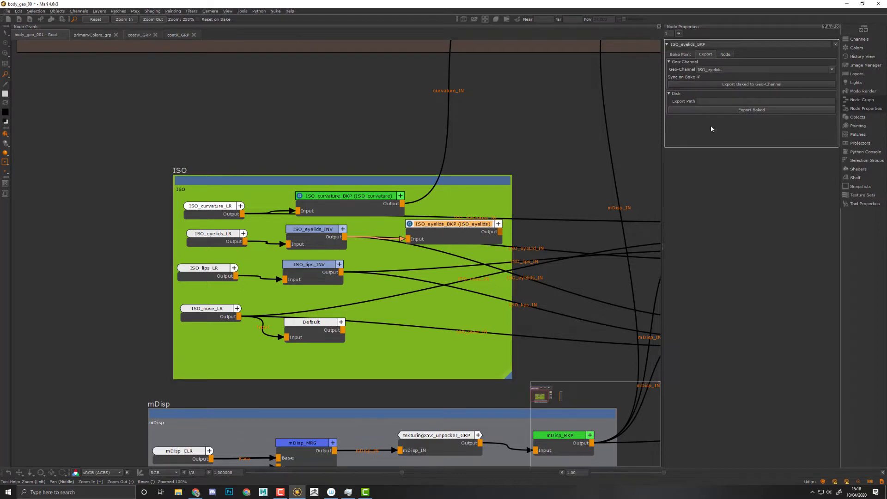
left_click(684, 55)
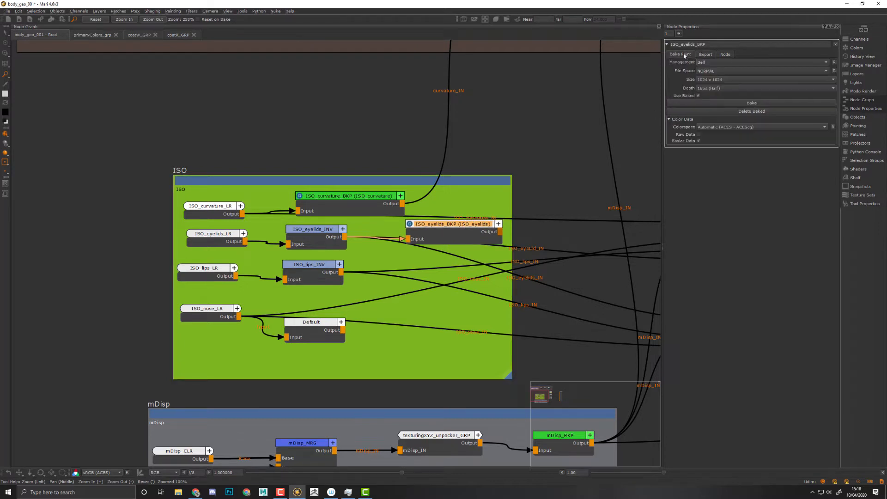
left_click(717, 103)
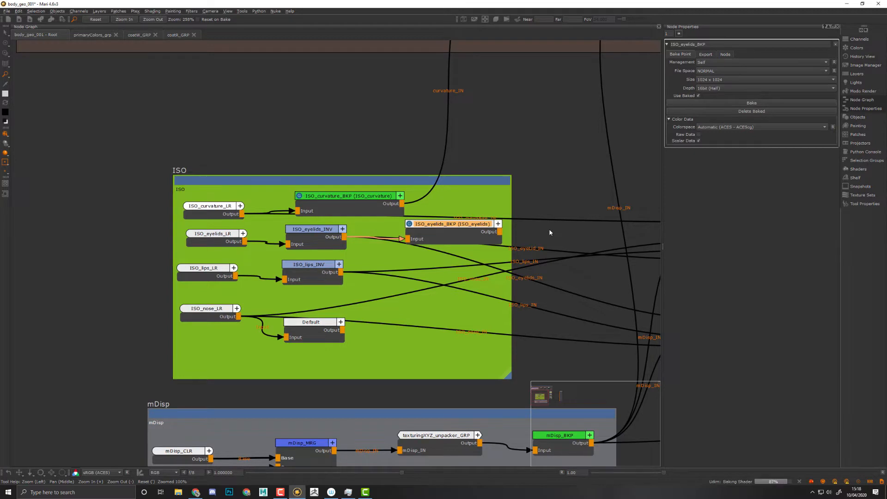
Step: Add a Bake Point of 1024 x 1024, 16bit (Half), after ISO_lips_INV and place it below ISO_eyelids_BKP
left_click(324, 267)
key("Tab")
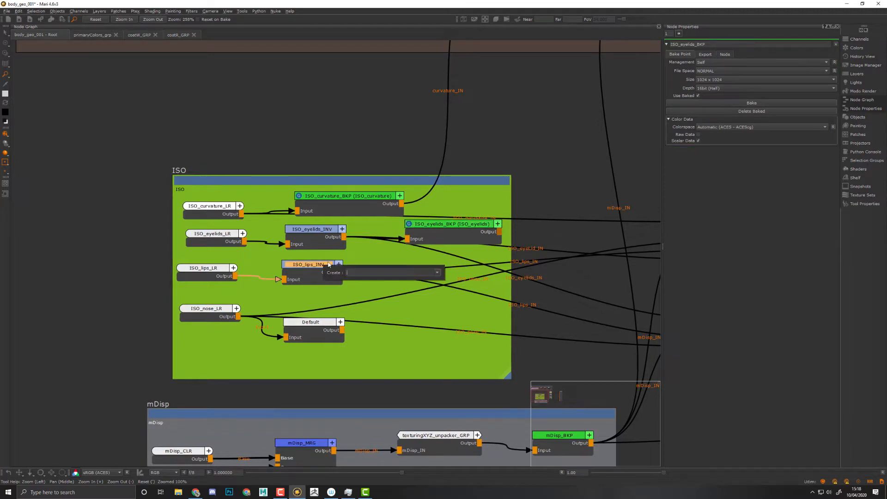
type("ba")
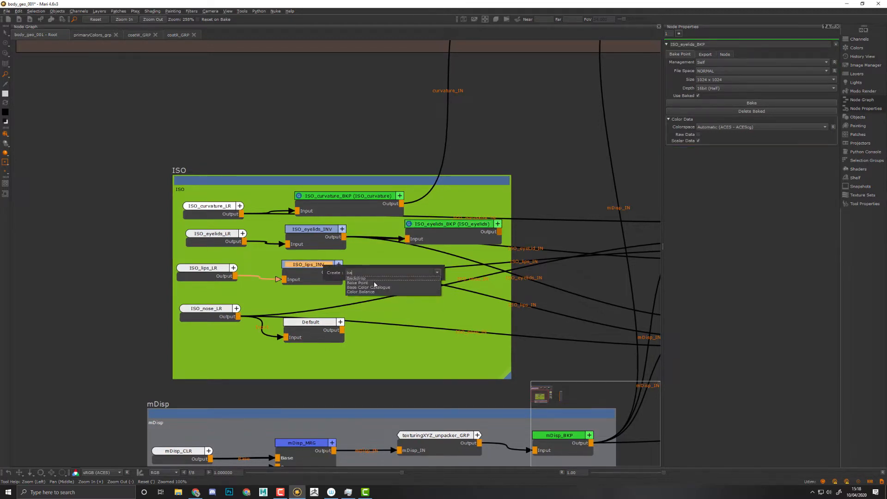
key("Escape")
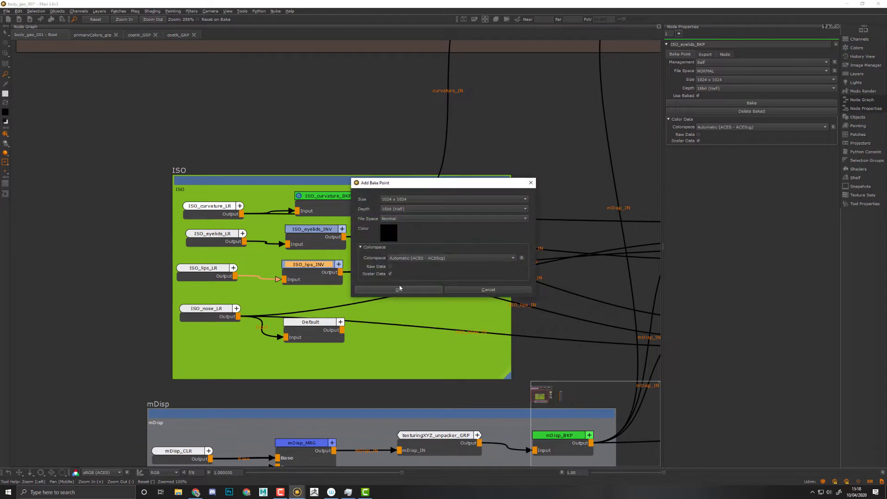
left_click(399, 290)
left_click_drag(398, 277, 396, 268)
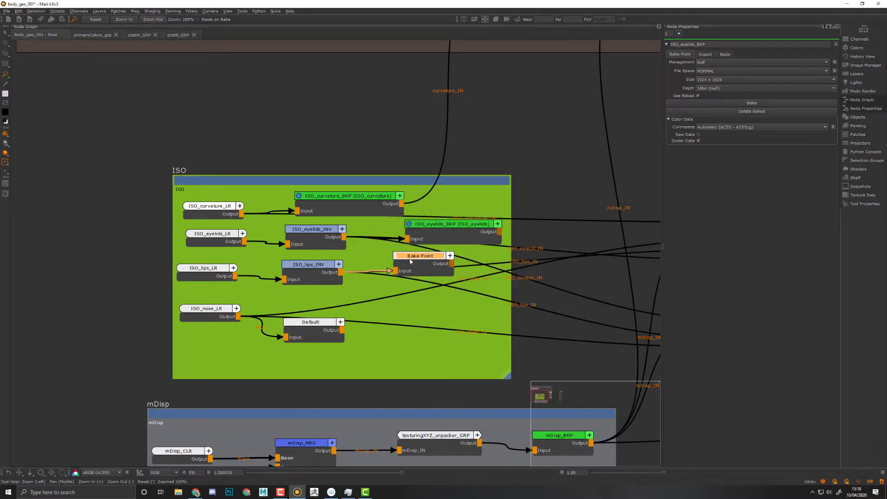
Step: Rename the bake point connected to ISO_lips_INV as ISO_lips_BKP
double_click(714, 45)
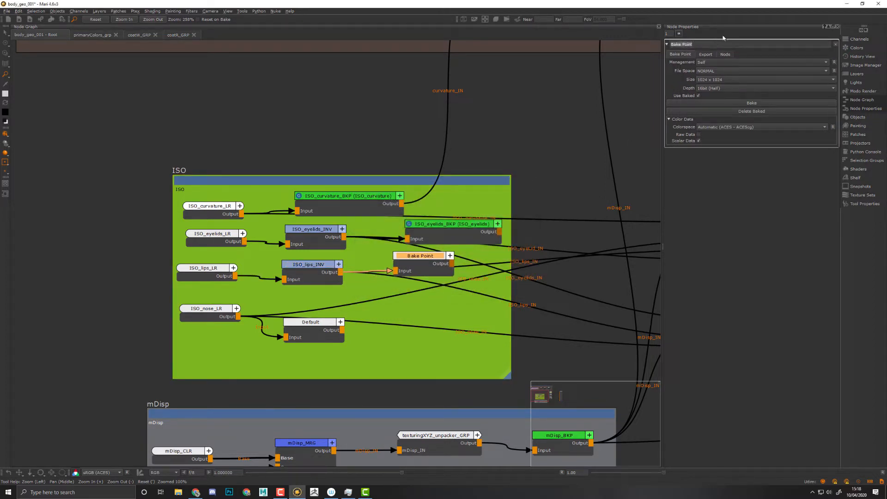
type("ISO_lips_BKP")
key("Return")
Step: Set the export Geo-Channel of ISO_lips_BKP to ISO_lips and bake the node
left_click(706, 54)
left_click(728, 69)
type("ISO_lips")
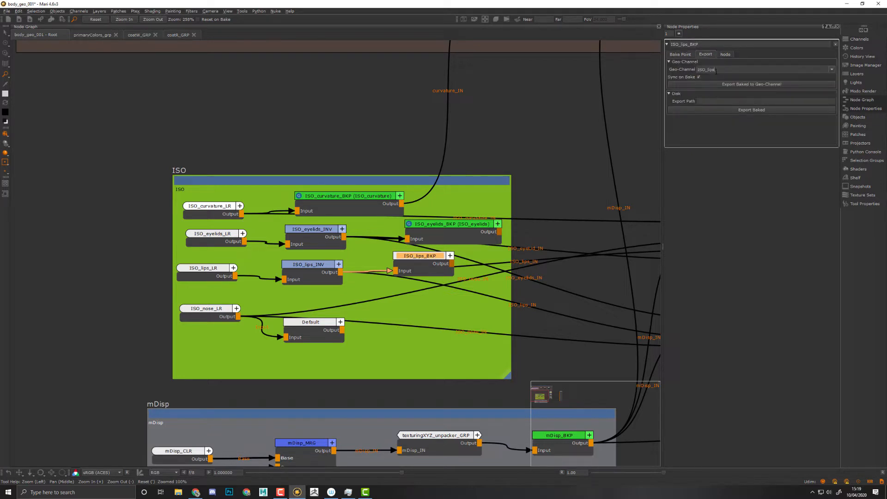
key("Return")
left_click(681, 54)
left_click(714, 103)
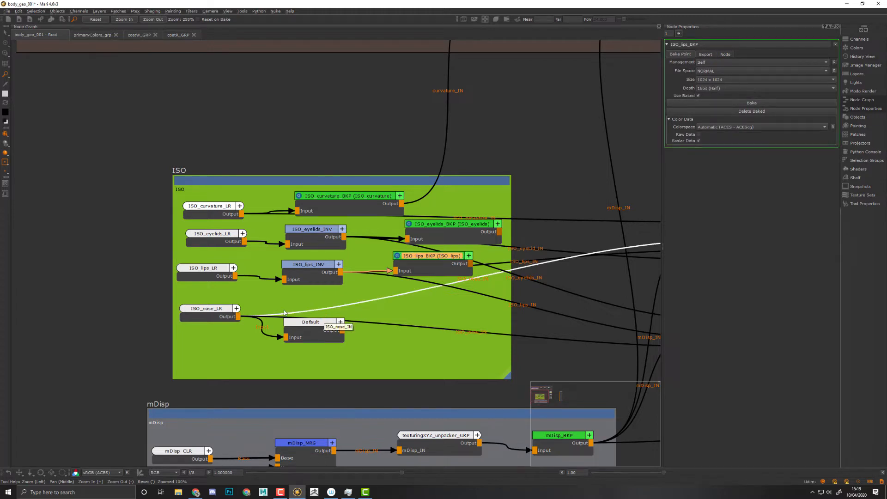
Step: Shift ISO_nose_LR slightly and add a Bake Point fed by it, placed above the Default node
left_click_drag(227, 314, 232, 311)
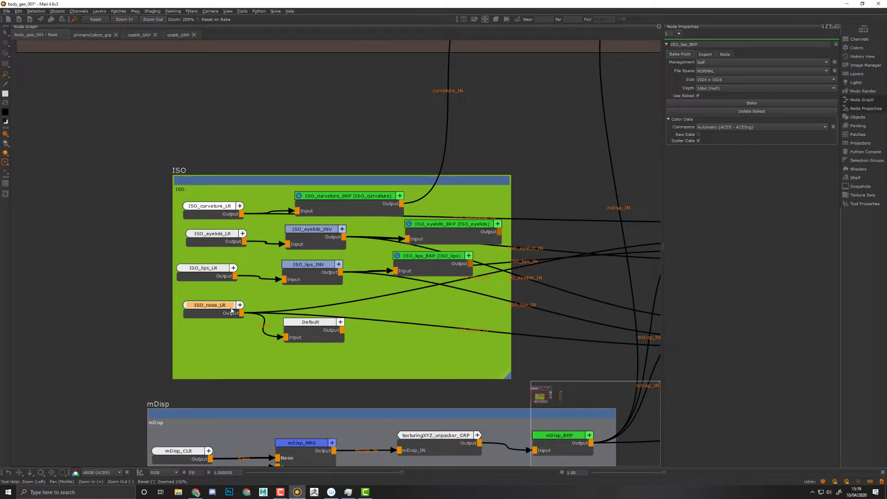
key("Tab")
type("va")
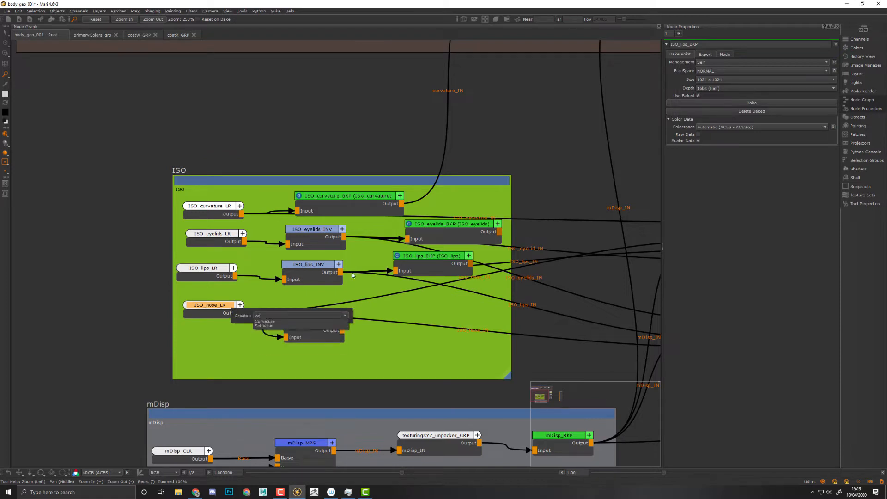
key("BackSpace")
key("BackSpace")
type("bak")
key("Return")
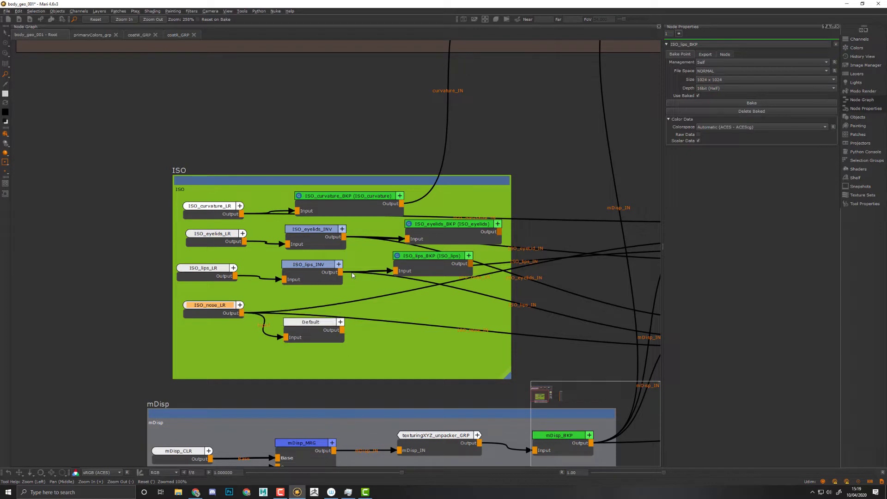
left_click(417, 290)
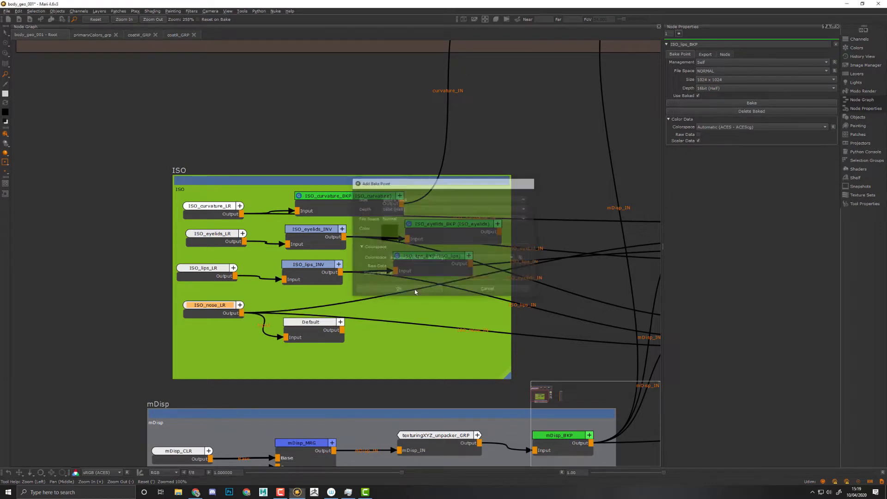
left_click_drag(383, 333, 380, 300)
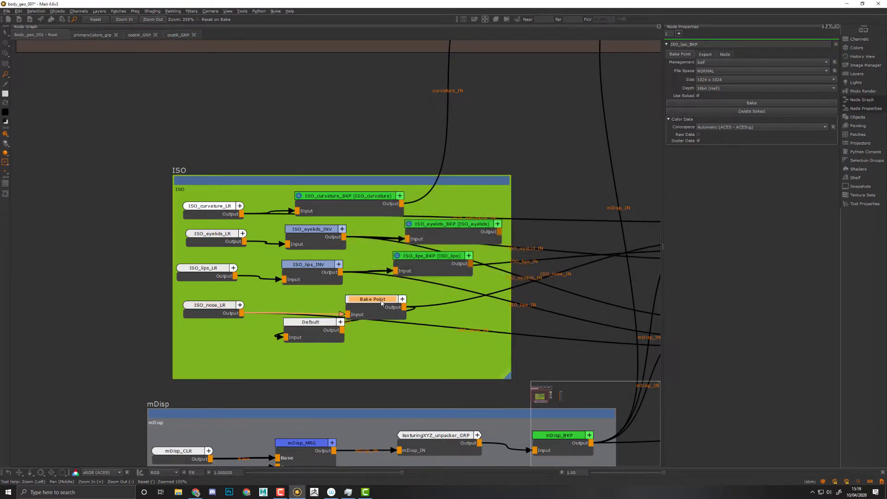
Step: Rename the bake point connected to ISO_nose_LR as ISO_nose_BKP
double_click(723, 43)
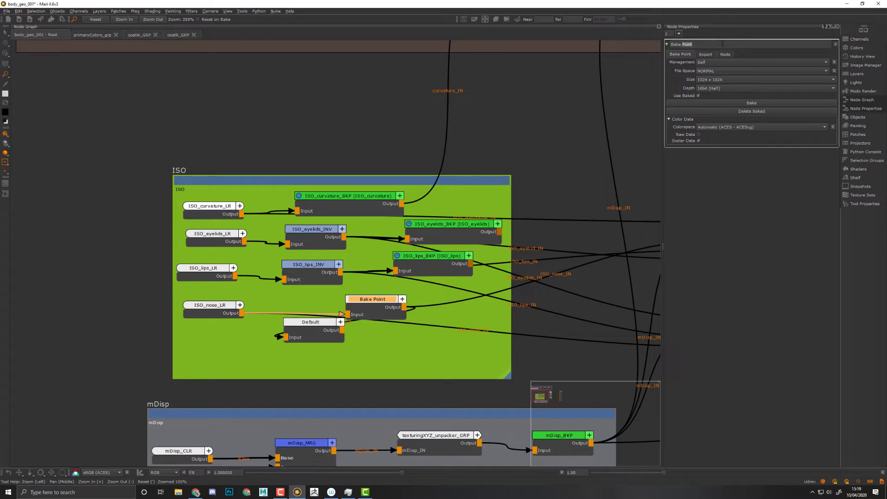
key("ctrl+a")
type("I")
type("se_BKP")
key("Return")
Step: Set the export Geo-Channel of ISO_nose_BKP to ISO_nose
left_click(706, 54)
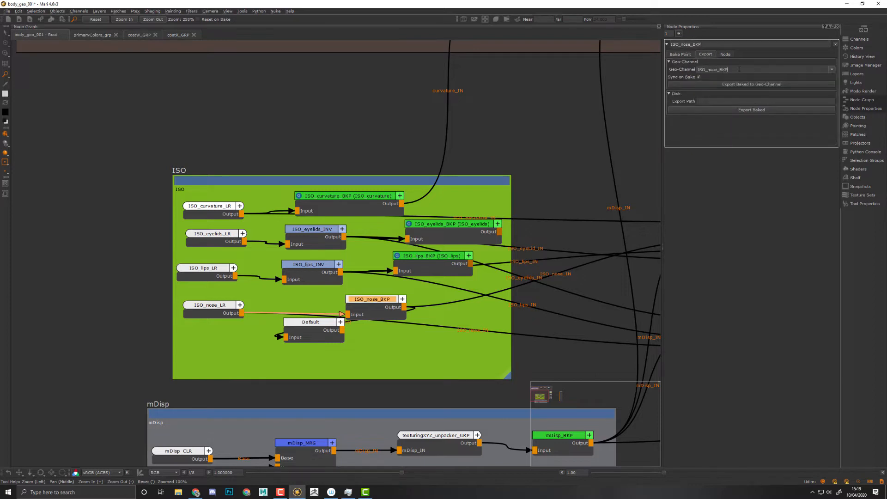
key("BackSpace")
key("BackSpace")
key("BackSpace")
key("BackSpace")
key("Return")
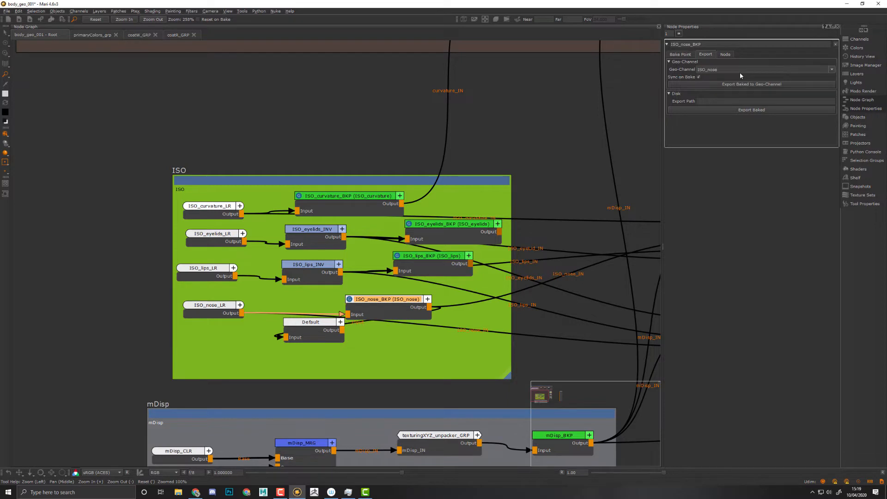
Step: Bake ISO_nose_BKP and move the node closer to ISO_nose_LR, just above the Default node
left_click(681, 55)
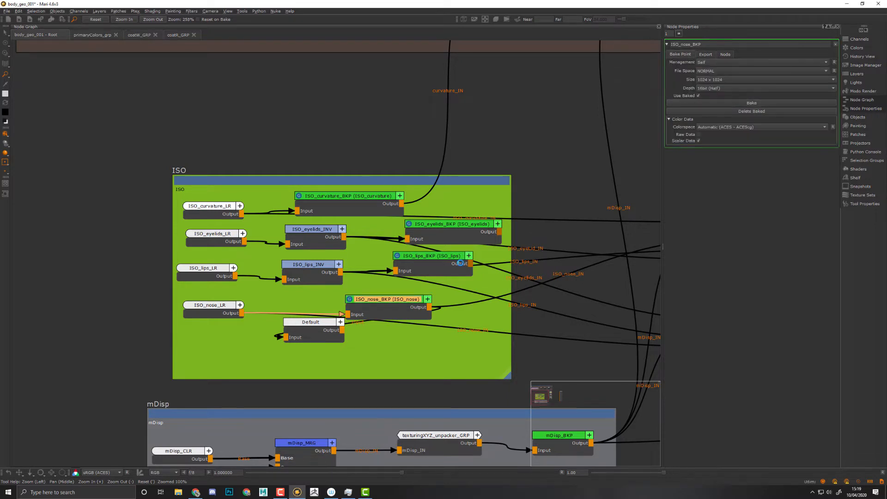
left_click_drag(371, 299, 362, 298)
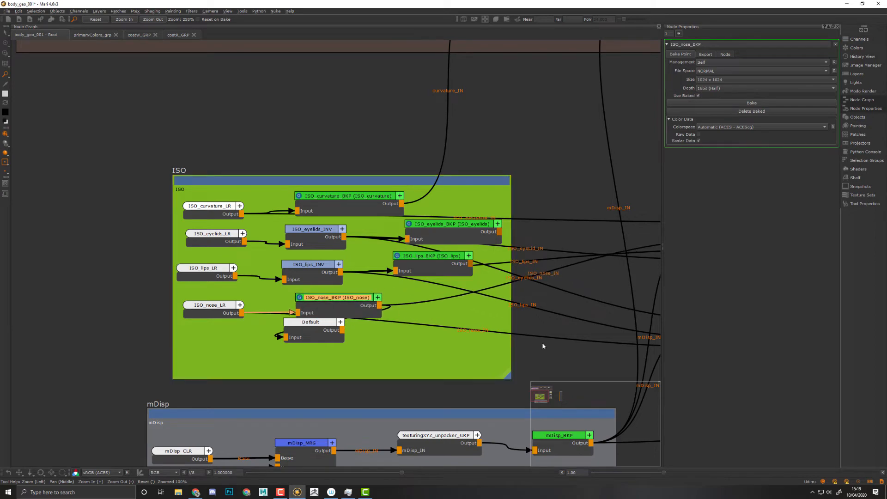
Step: Inspect the export and bake settings of the mDisp_BKP node in the mDisp backdrop
middle_click_drag(541, 340, 427, 282)
left_click(404, 342)
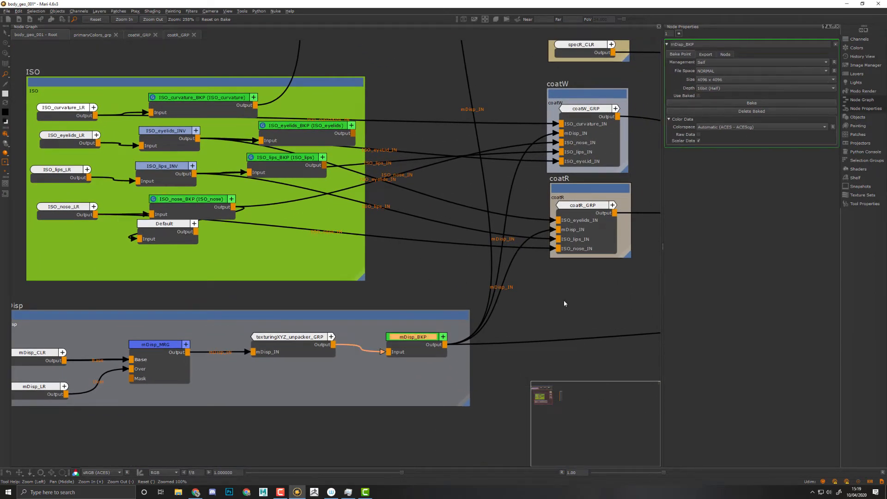
middle_click_drag(433, 383, 439, 402)
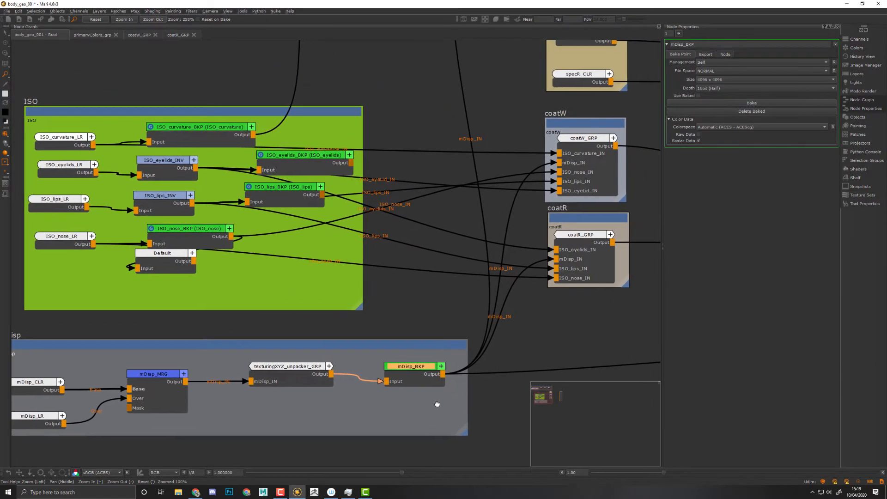
left_click(706, 54)
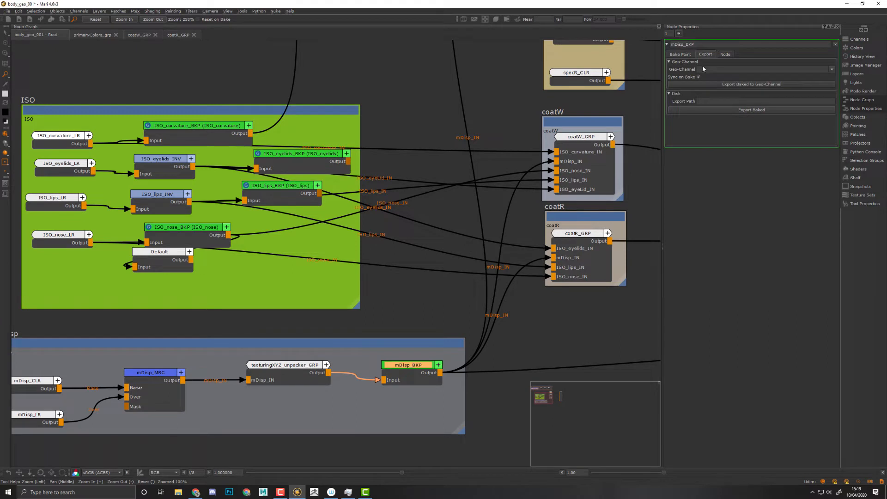
left_click(682, 54)
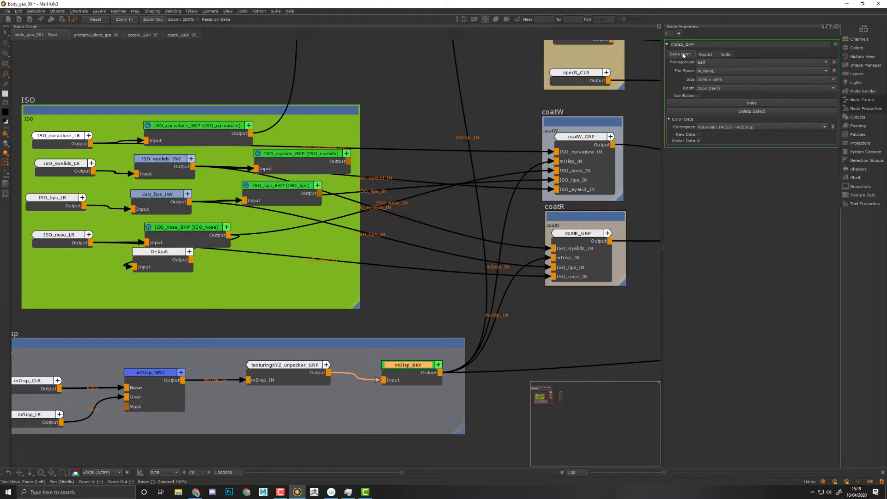
Step: Enable Use Baked on mDisp_BKP and set its export Geo-Channel to mDisp
left_click(698, 95)
middle_click_drag(399, 323, 444, 326)
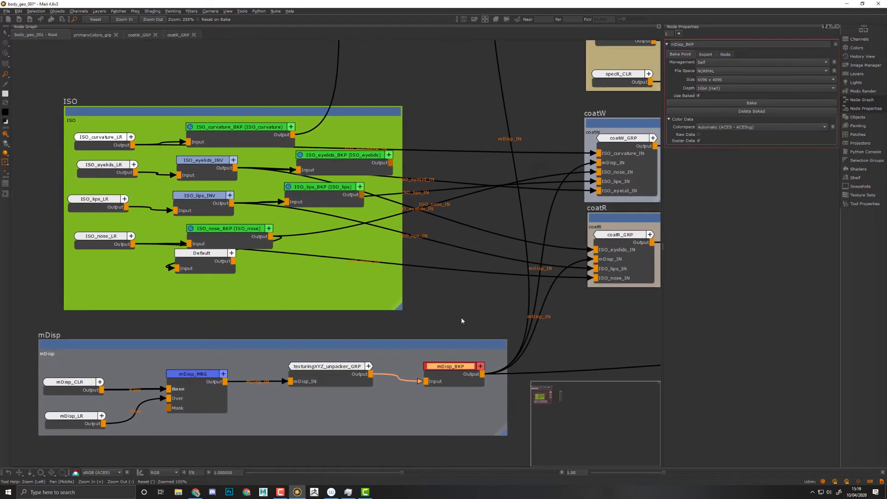
left_click(704, 55)
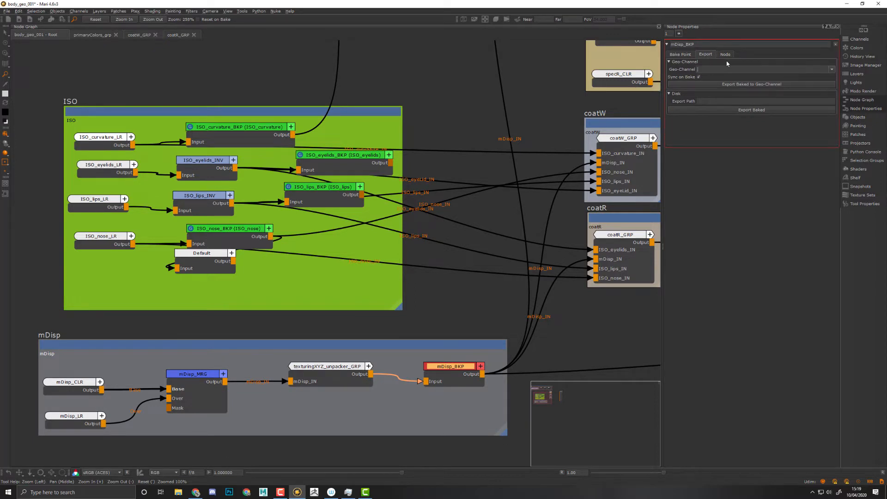
type("I")
key("BackSpace")
type("mDisp")
key("Return")
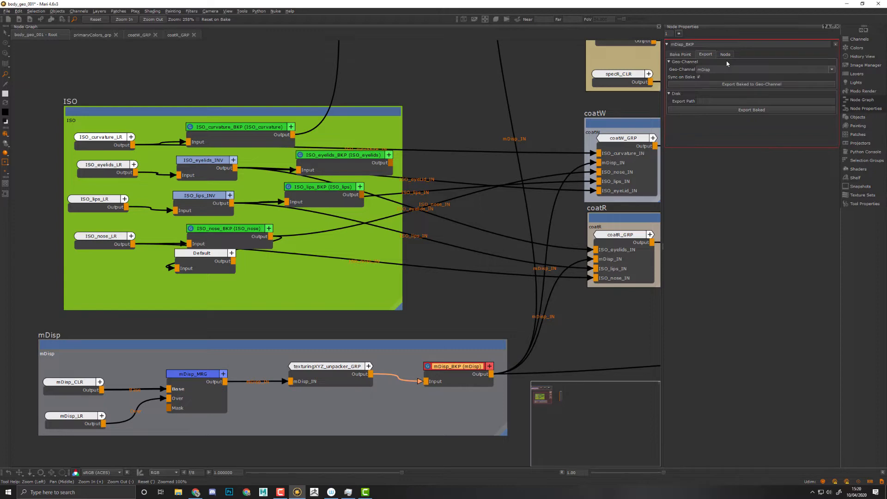
Step: Bake the mDisp_BKP node
middle_click_drag(457, 361, 420, 267)
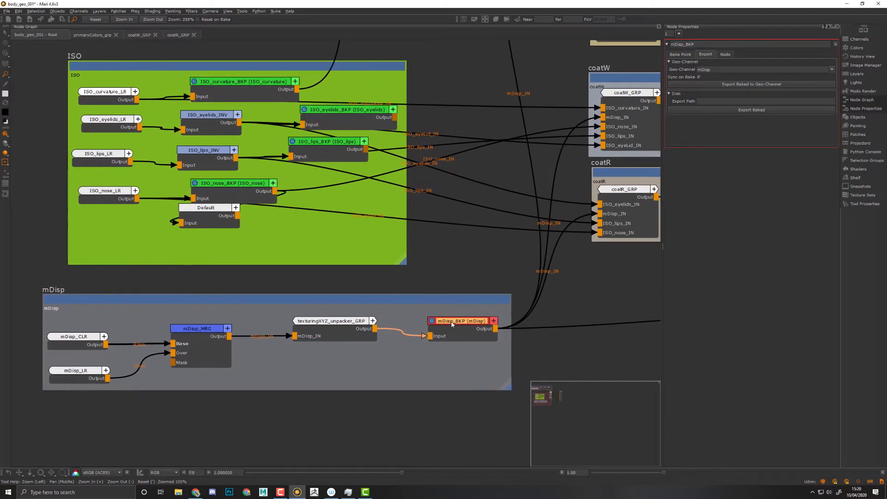
left_click(679, 54)
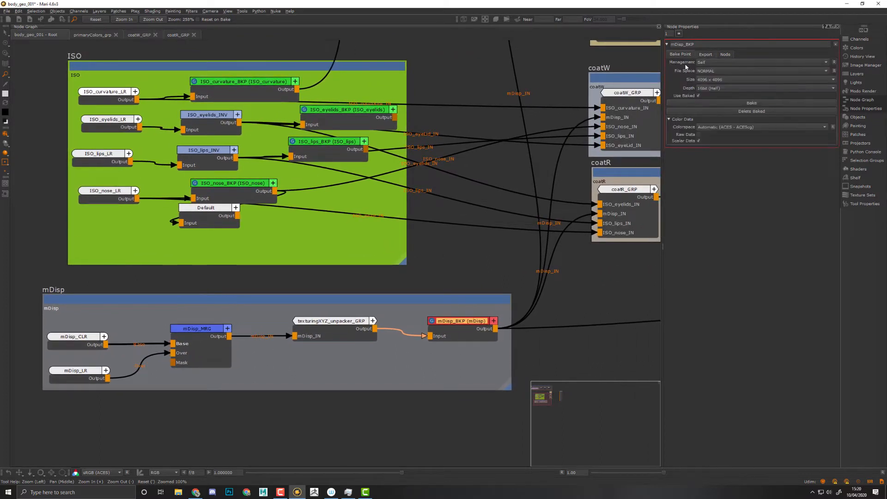
left_click(711, 102)
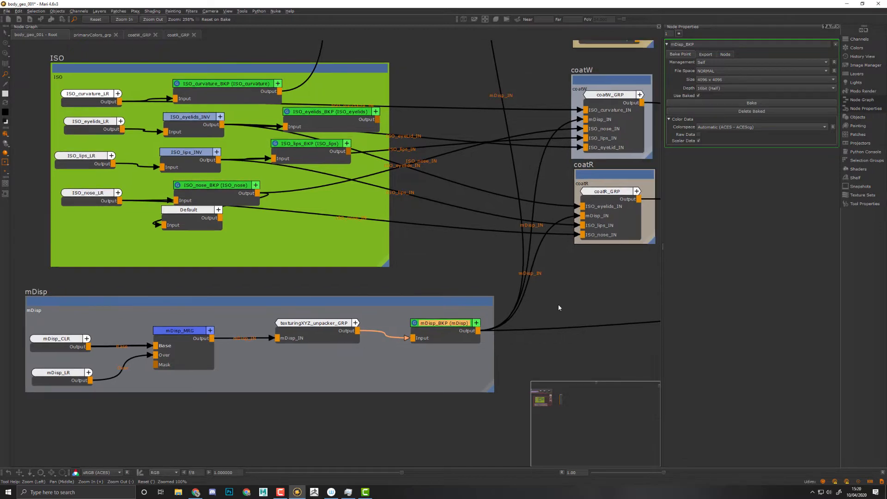
Step: Move the ISO_curvature_BKP node slightly farther from ISO_curvature_LR within the ISO backdrop
middle_click_drag(578, 293, 394, 379)
middle_click_drag(431, 228, 608, 445)
middle_click_drag(346, 206, 520, 153)
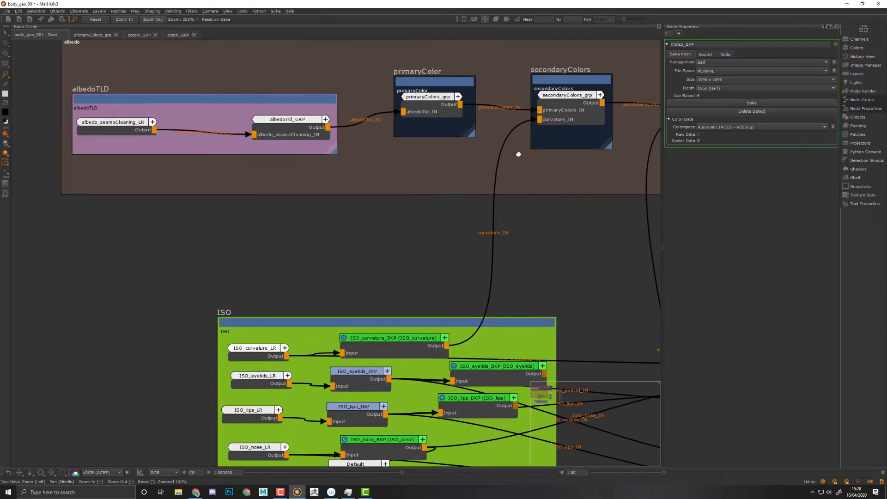
left_click_drag(436, 341, 428, 340)
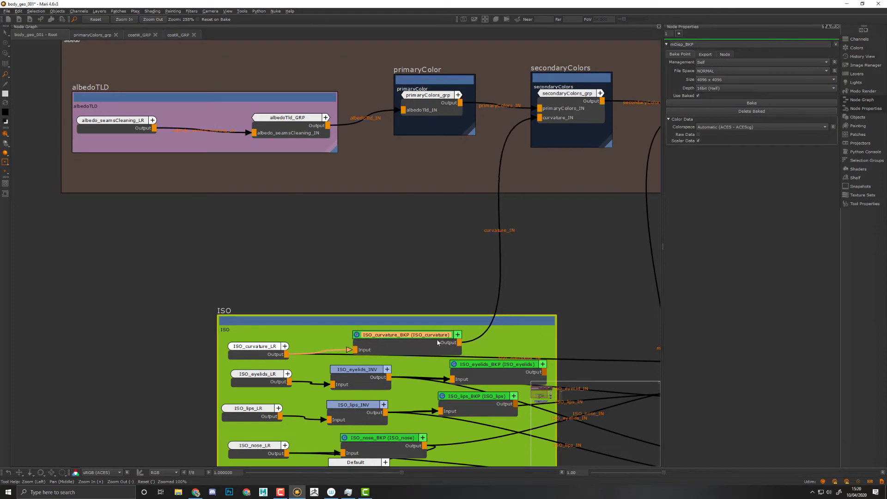
Step: Open the internal node graph of secondaryColors_grp
middle_click_drag(546, 278, 451, 329)
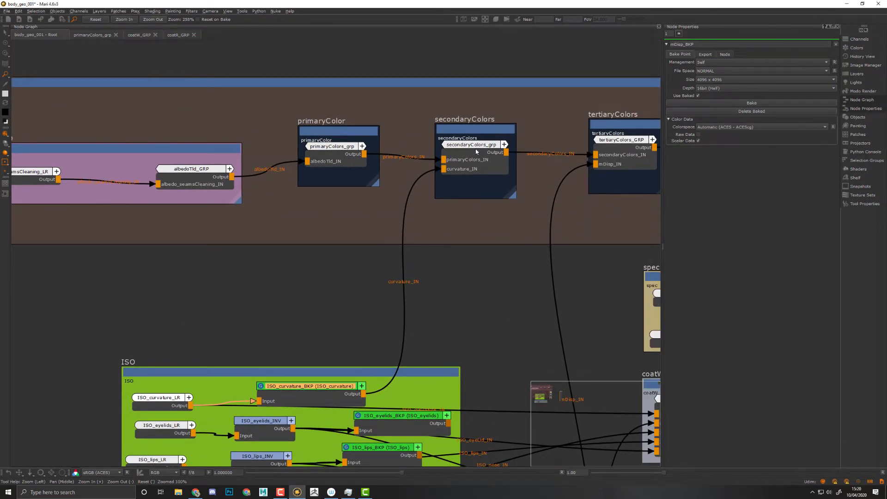
left_click(477, 151)
middle_click_drag(477, 228, 427, 236)
middle_click_drag(377, 167, 422, 196)
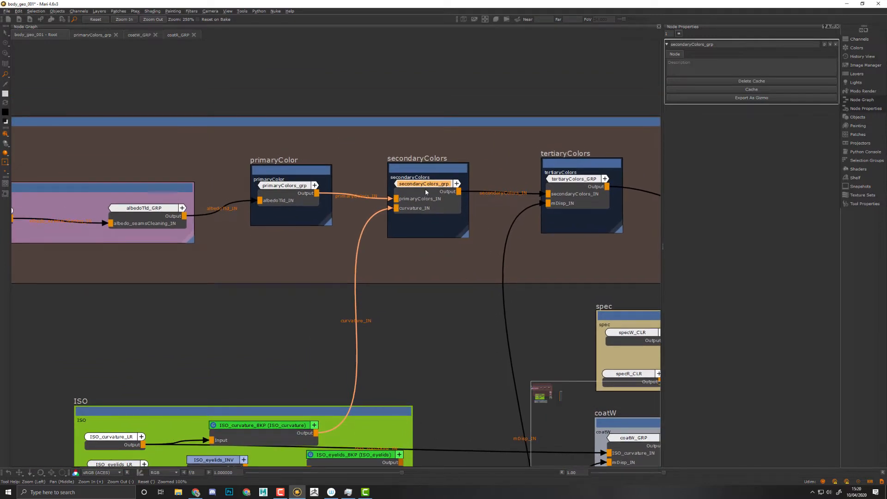
left_click(830, 44)
middle_click_drag(341, 322, 642, 321)
scroll(337, 255, "up", 5)
scroll(367, 322, "up", 2)
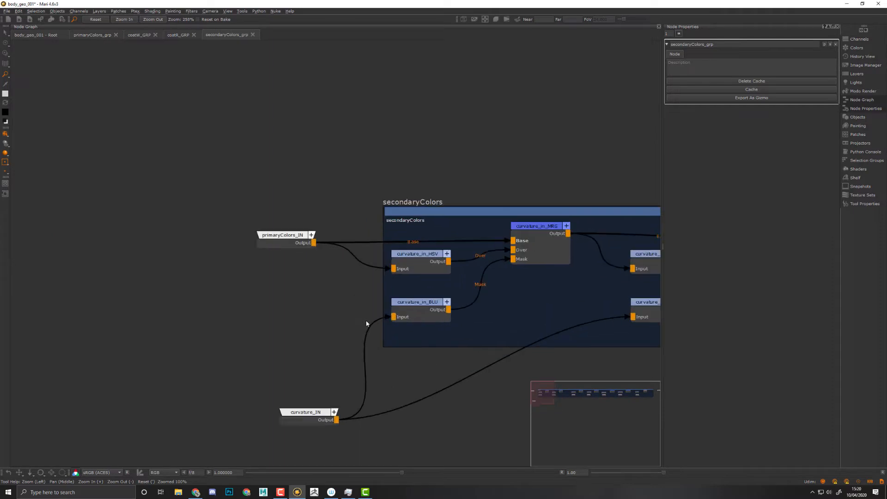
Step: Examine the curvature_IN node inside secondaryColors_grp and compare it with the group's curvature connection in the root graph
middle_click_drag(324, 384, 355, 348)
double_click(335, 384)
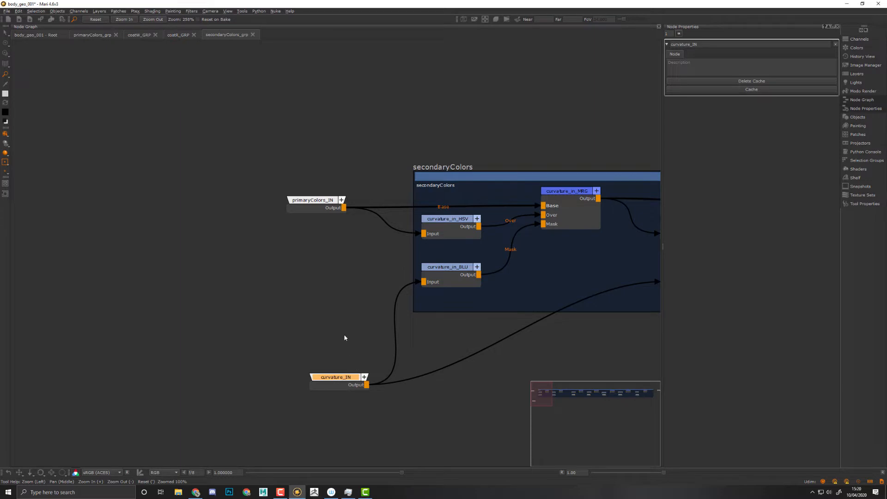
middle_click_drag(347, 337, 378, 317)
left_click(22, 37)
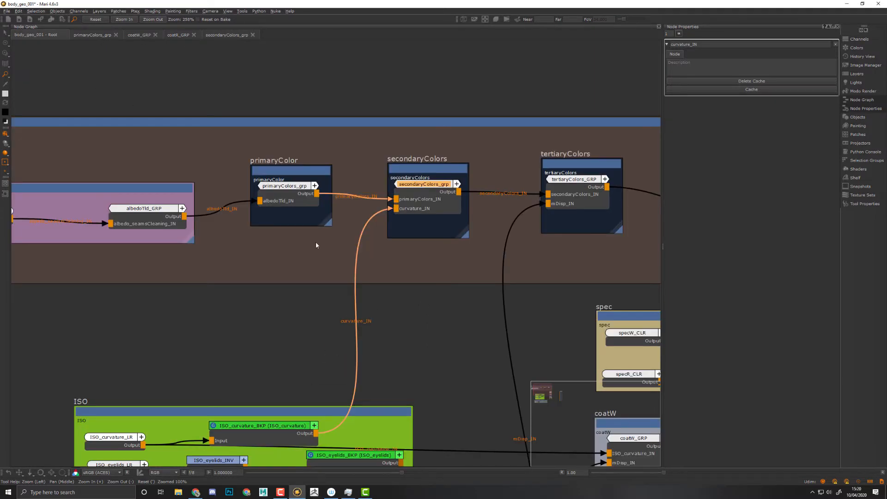
left_click(224, 36)
left_click(34, 38)
left_click(230, 36)
Step: Add a Geo-Channel node between primaryColors_IN and curvature_IN in the secondaryColors_grp graph
left_click(336, 309)
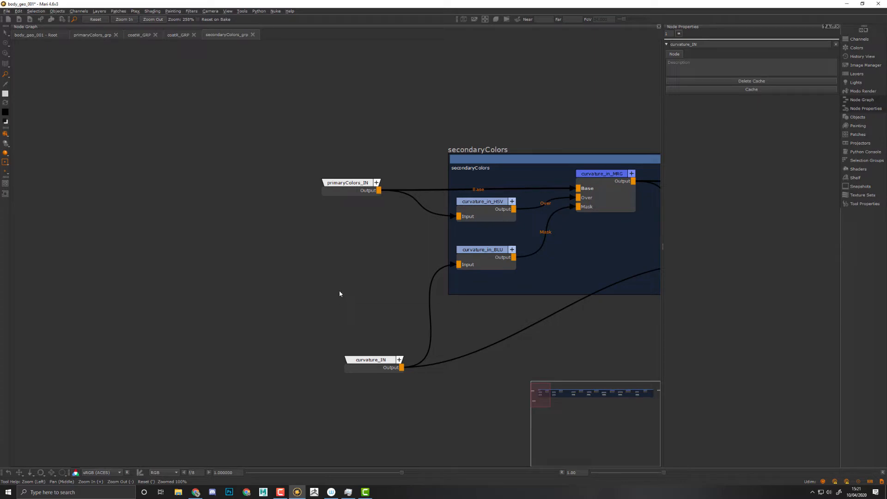
key("Tab")
type("geo")
key("Return")
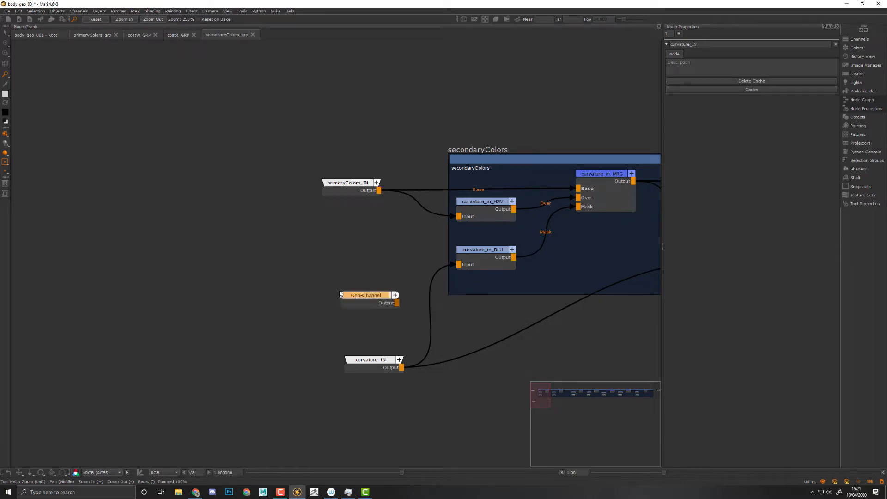
Step: Set the new Geo-Channel node's channel to ISO_curvature and check the available geo-channels
left_click(368, 295)
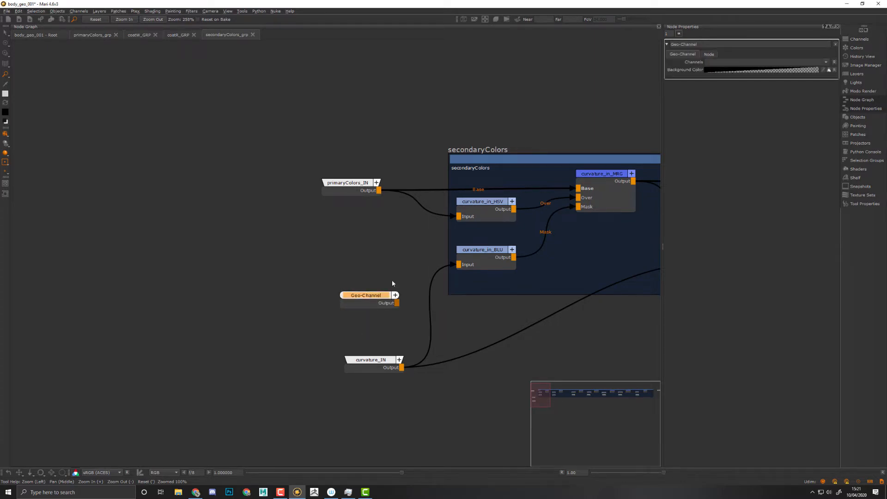
left_click(730, 62)
type("ISO_curvature")
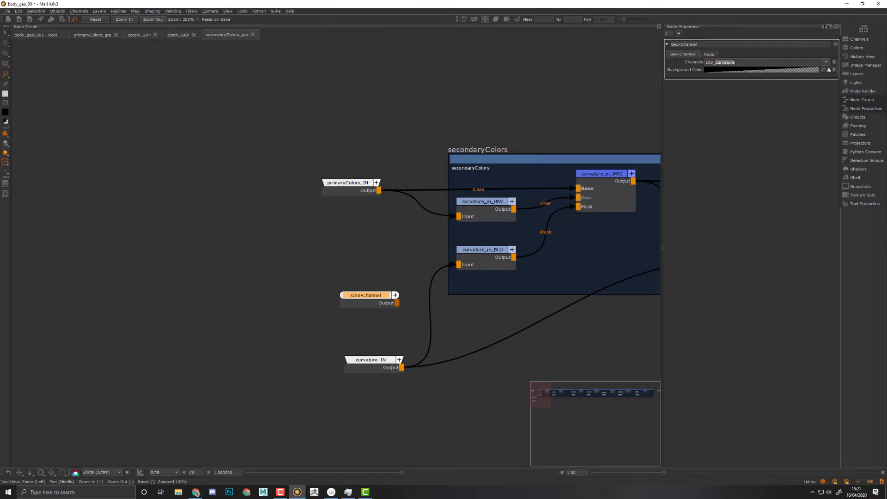
key("Return")
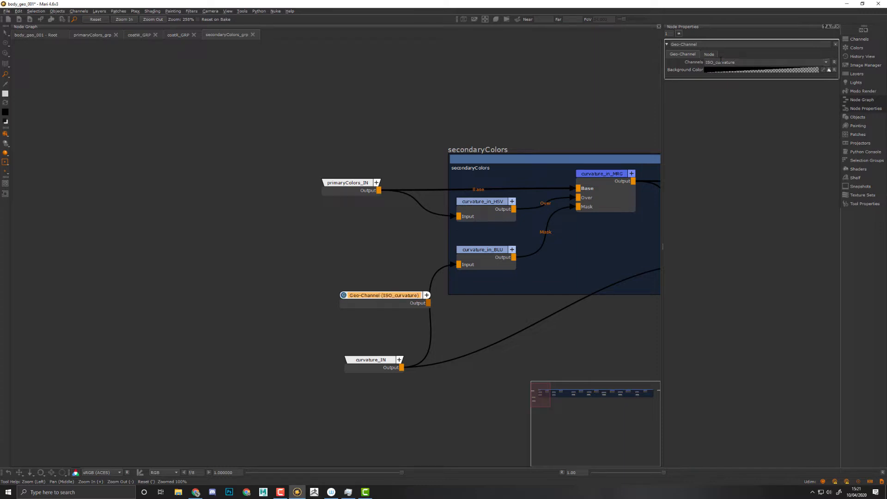
left_click(825, 61)
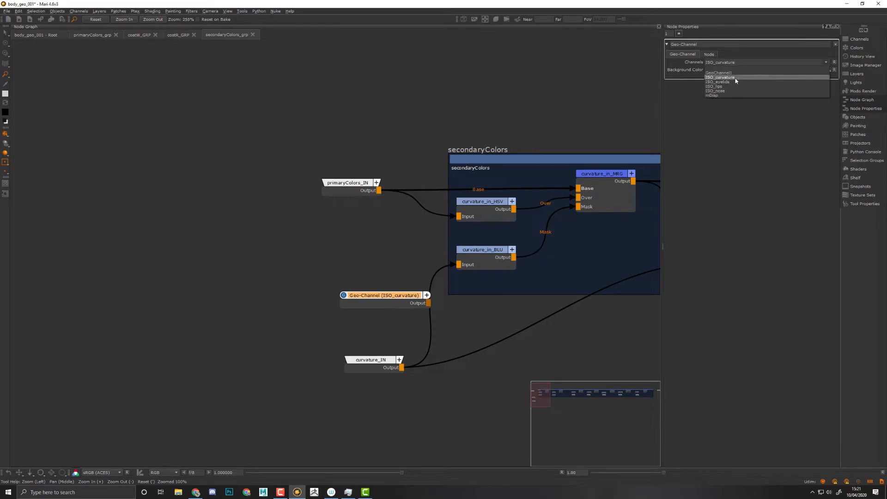
left_click(448, 303)
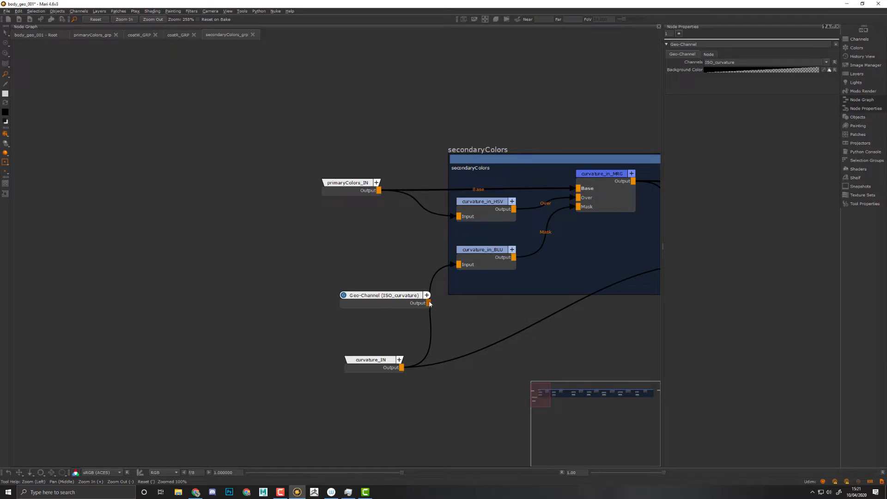
Step: Connect the ISO_curvature Geo-Channel output to the inputs of curvature_in_BLU and curvature_out_BLU
left_click_drag(429, 304, 459, 264)
middle_click_drag(500, 315, 357, 319)
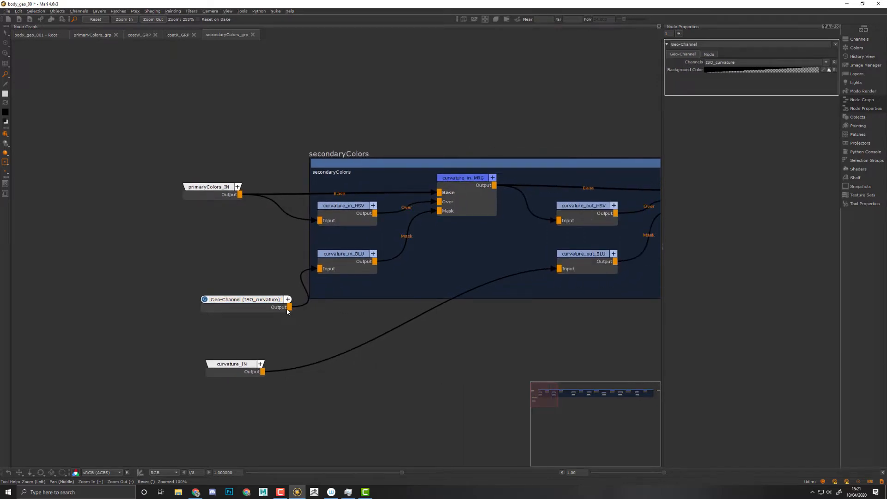
left_click_drag(290, 308, 560, 269)
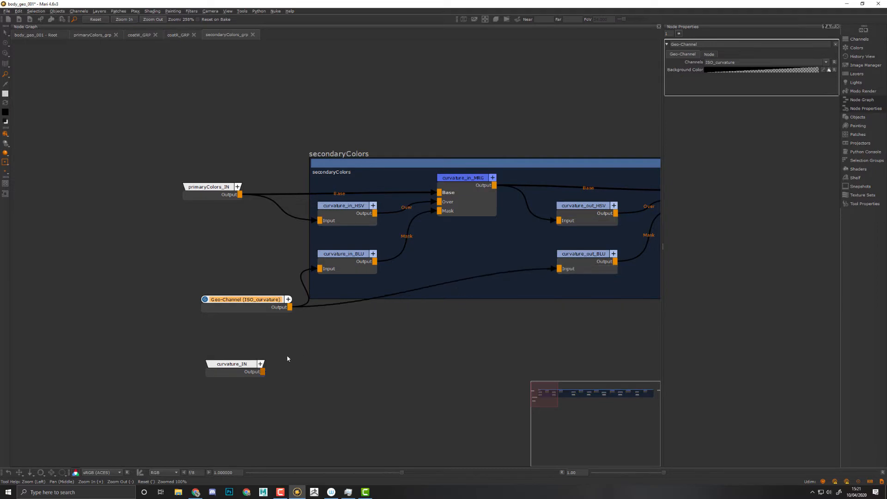
Step: Delete the curvature_IN node and move the ISO_curvature Geo-Channel node into its place
left_click(243, 364)
key("Delete")
left_click_drag(248, 307, 228, 364)
Step: Review the rest of the secondaryColors chain up to its Output node and save the project
middle_click_drag(562, 319, 228, 325)
middle_click_drag(519, 340, 313, 334)
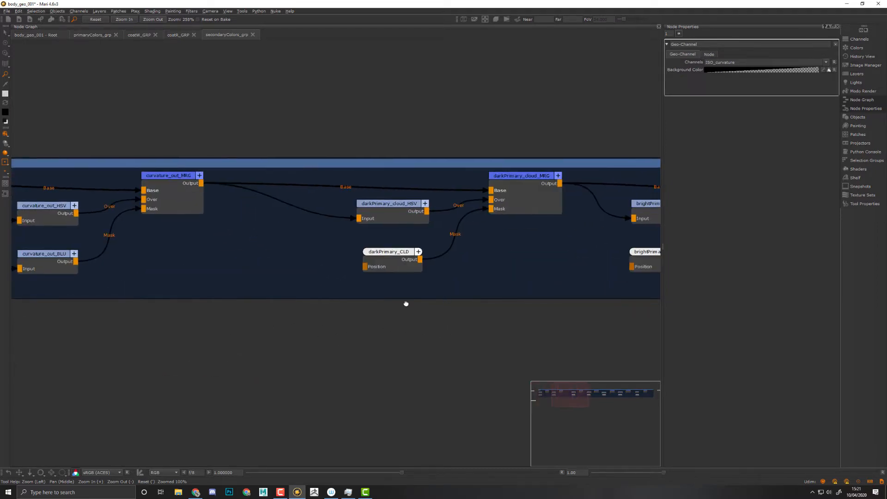
middle_click_drag(405, 304, 92, 302)
middle_click_drag(456, 300, 125, 305)
middle_click_drag(573, 303, 197, 315)
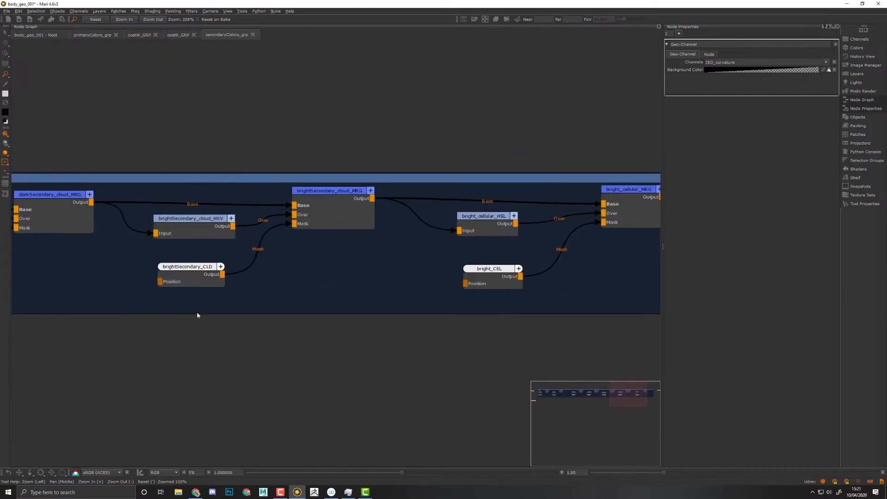
middle_click_drag(502, 312, 312, 309)
middle_click_drag(526, 301, 326, 297)
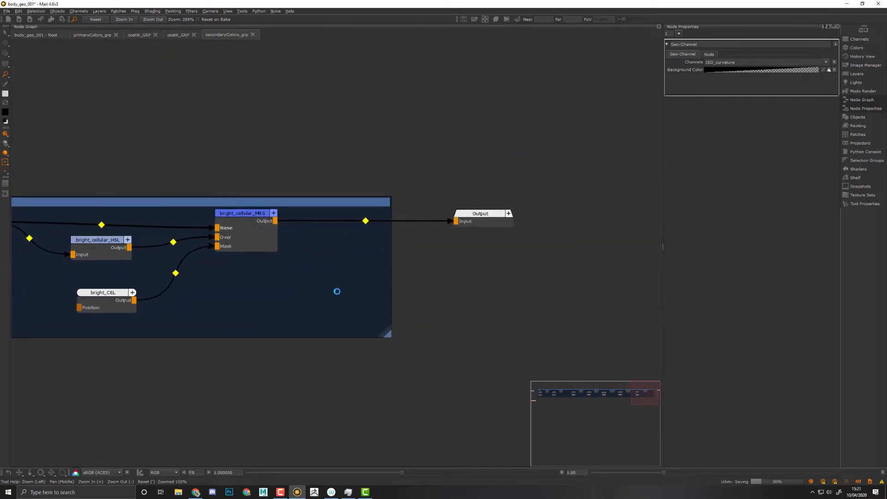
Step: In the root graph, move primaryColors_grp, secondaryColors_grp and tertiaryColors_GRP slightly lower inside their backdrops
left_click(29, 36)
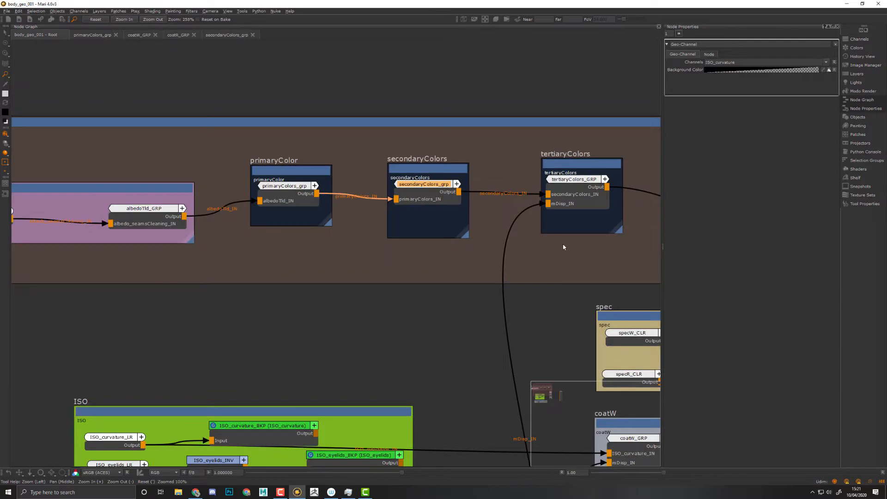
middle_click_drag(563, 247, 631, 245)
left_click(357, 201)
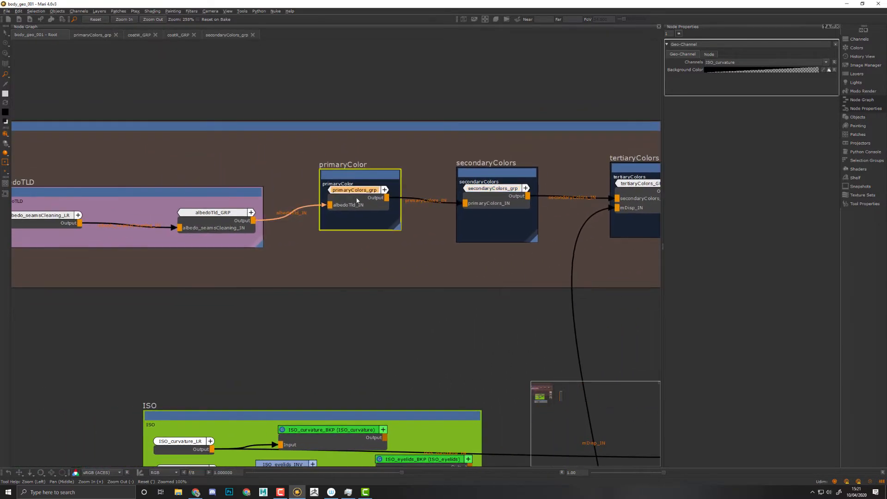
left_click_drag(357, 198, 356, 204)
middle_click_drag(512, 237, 405, 258)
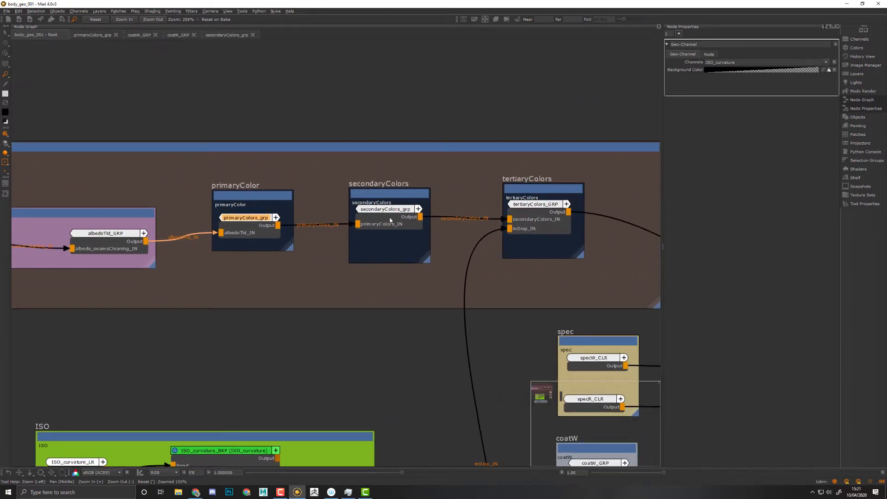
left_click_drag(390, 220, 392, 227)
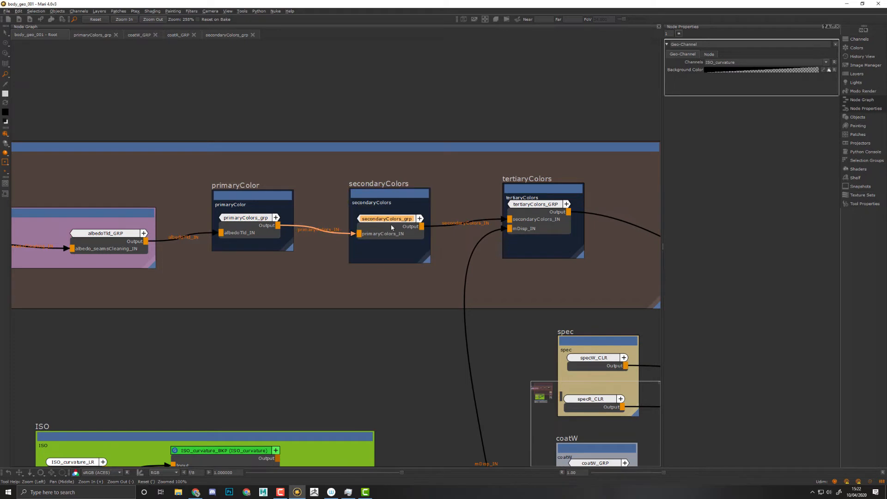
middle_click_drag(567, 269, 546, 265)
middle_click_drag(445, 265, 380, 256)
left_click_drag(449, 207, 456, 212)
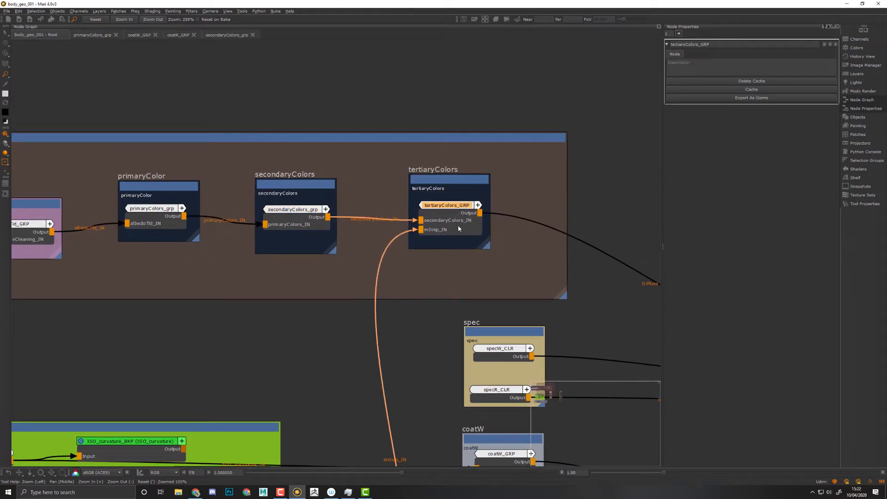
Step: Open the internal graph of tertiaryColors_GRP and add a Geo-Channel node below mDisp_IN
left_click(825, 44)
middle_click_drag(297, 340, 499, 341)
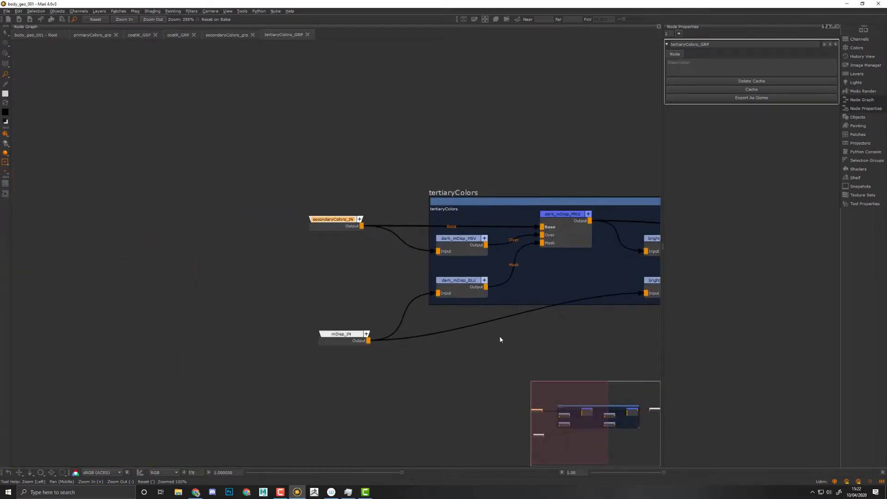
key("Tab")
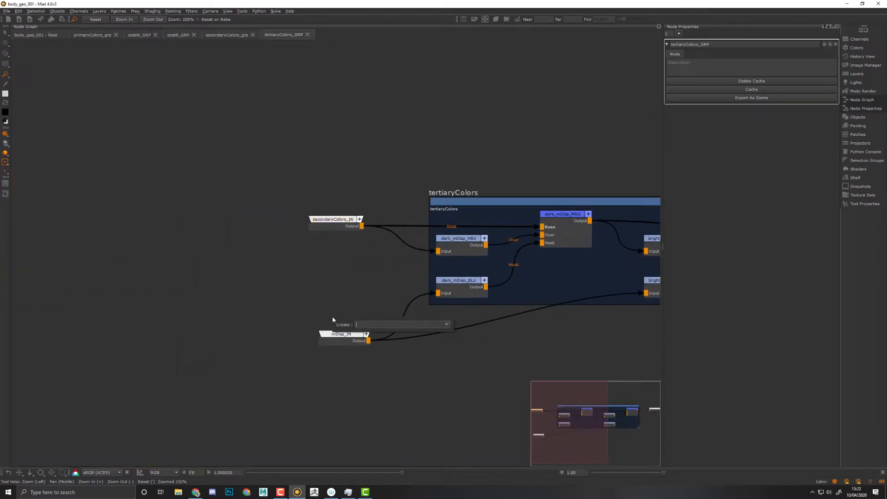
type("Geo-Channel")
key("Return")
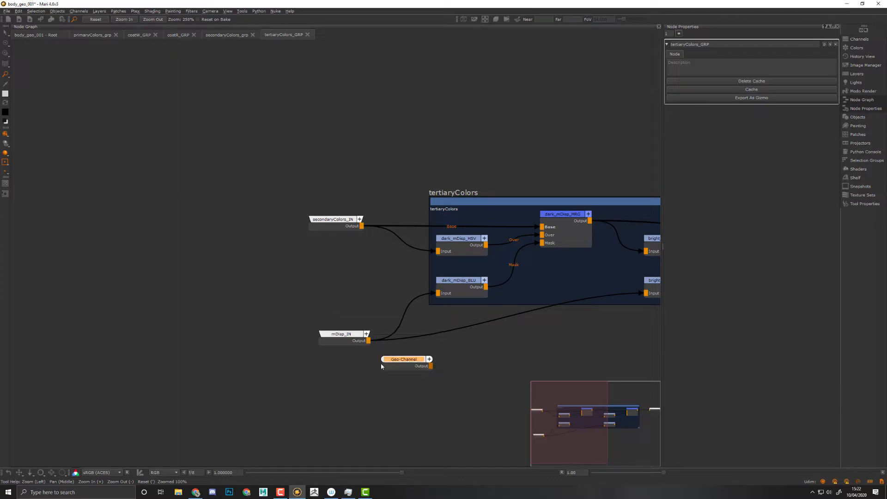
Step: Set the channel of the new Geo-Channel node in tertiaryColors_GRP to mDisp
left_click(394, 365)
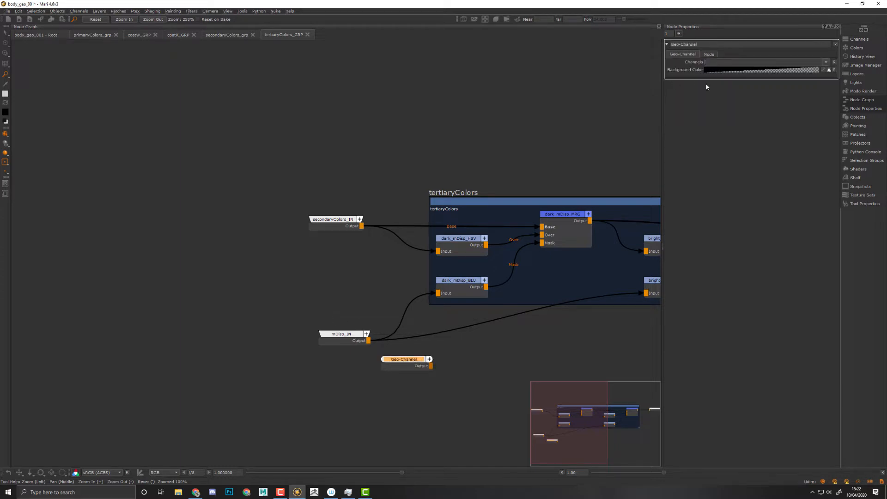
type("mDisp")
key("Return")
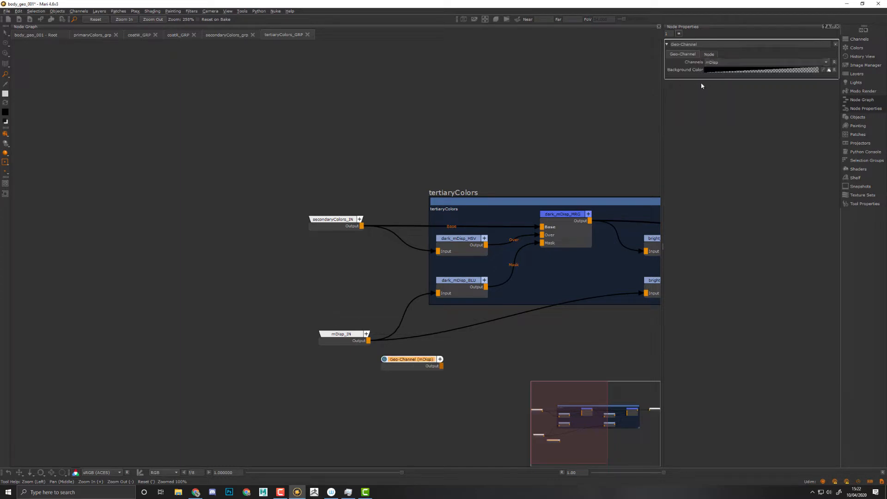
Step: Connect the mDisp Geo-Channel's output to the inputs of dark_mDisp_BLU and bright_mDisp_BLU in tertiaryColors_GRP
left_click_drag(442, 366, 462, 294)
middle_click_drag(462, 341, 323, 338)
left_click_drag(301, 363, 517, 291)
Step: Delete the disconnected mDisp_IN node and move the mDisp Geo-Channel into its place
left_click(198, 334)
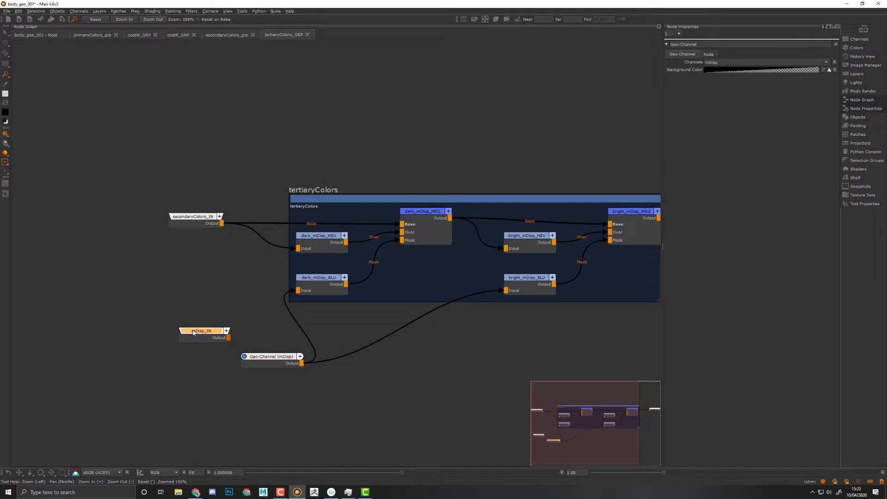
key("Delete")
left_click_drag(265, 366, 207, 342)
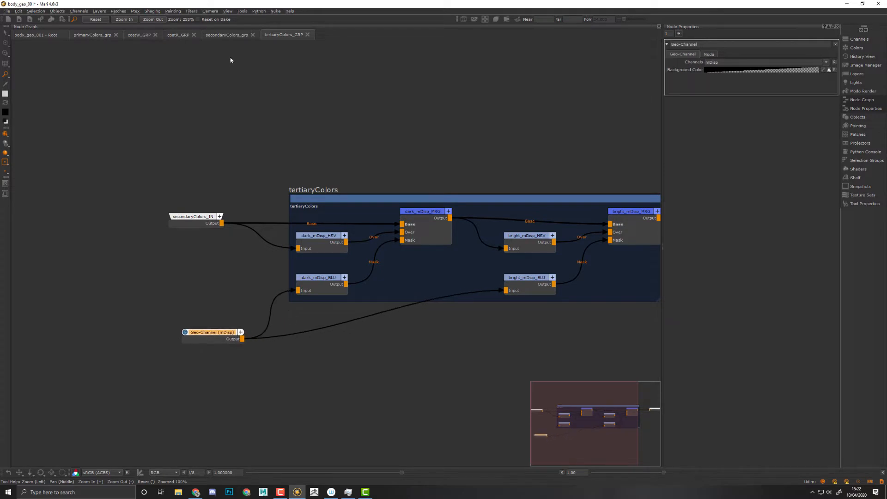
Step: Return to the root graph and open the internal graph of coatW_GRP
left_click(52, 36)
middle_click_drag(263, 352, 338, 228)
scroll(284, 324, "down", 3)
middle_click_drag(453, 313, 361, 319)
scroll(350, 268, "up", 2)
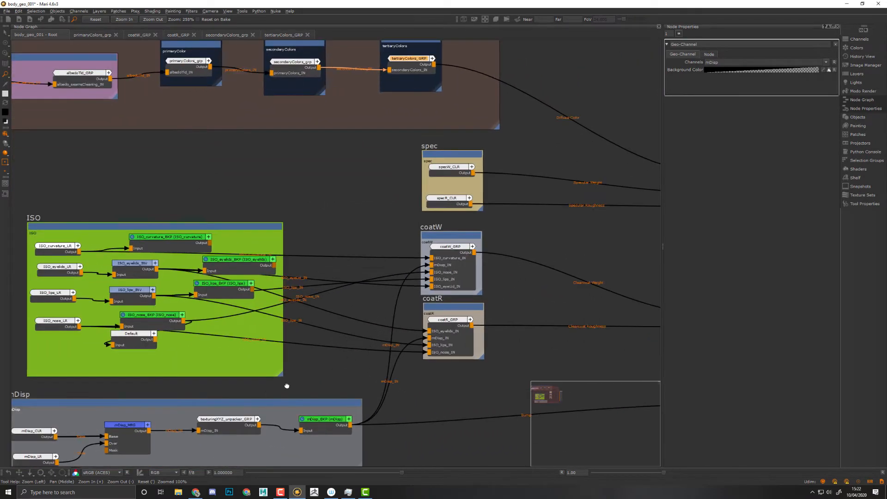
middle_click_drag(277, 388, 283, 363)
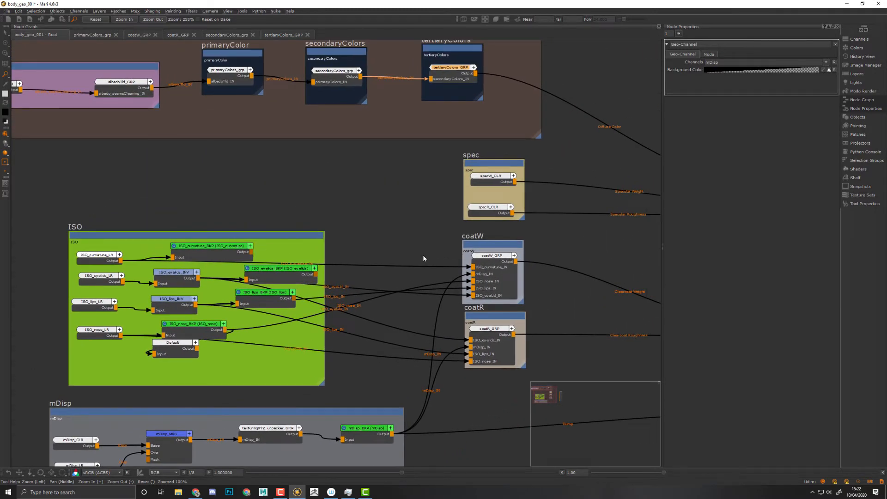
right_click_drag(424, 255, 574, 254, "alt")
left_click(583, 266)
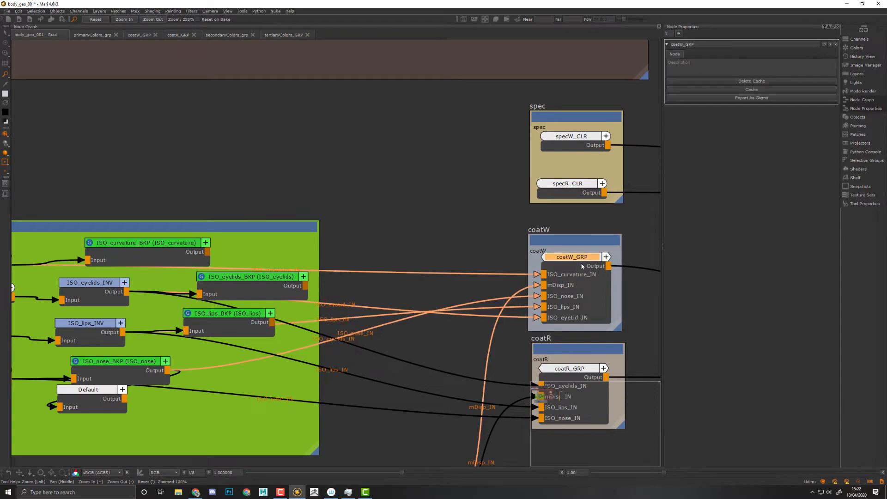
left_click(829, 45)
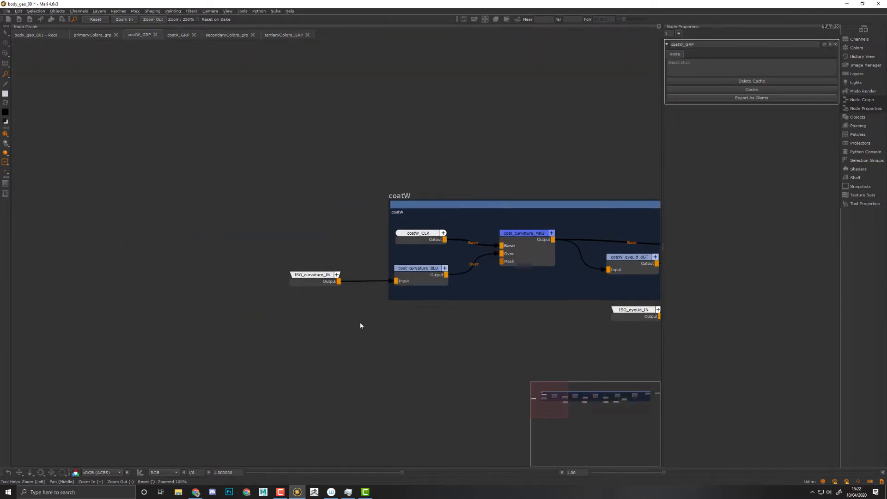
Step: Add a Geo-Channel node below ISO_curvature_IN and connect its output to the input of coat_curvature_BLU
key("Tab")
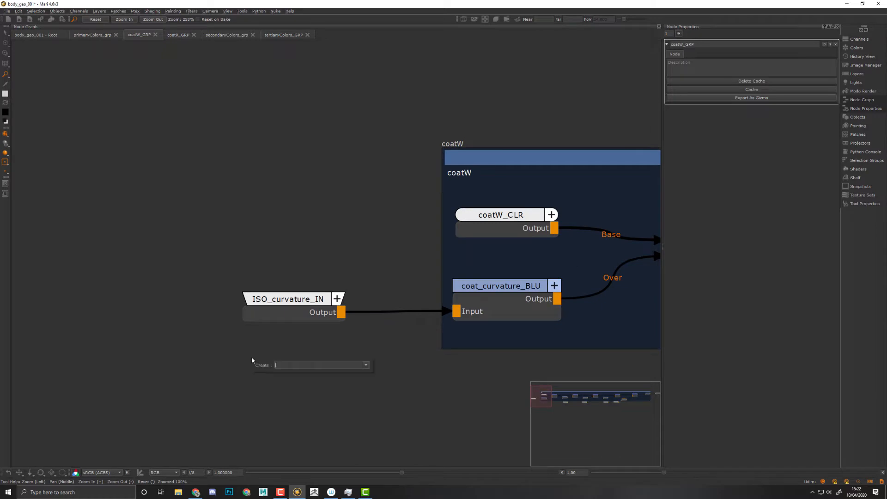
type("GEO")
key("Return")
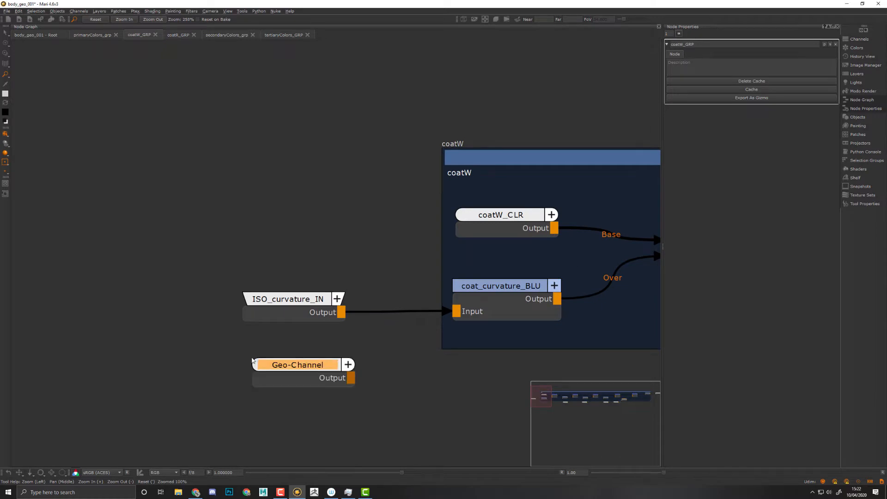
left_click_drag(351, 379, 456, 311)
left_click_drag(289, 382, 291, 381)
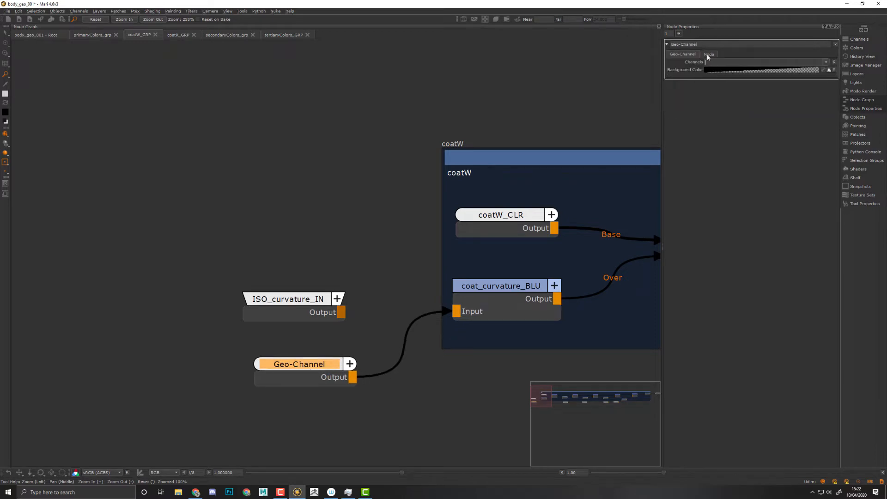
scroll(707, 58, "down", 1)
middle_click_drag(525, 336, 176, 267)
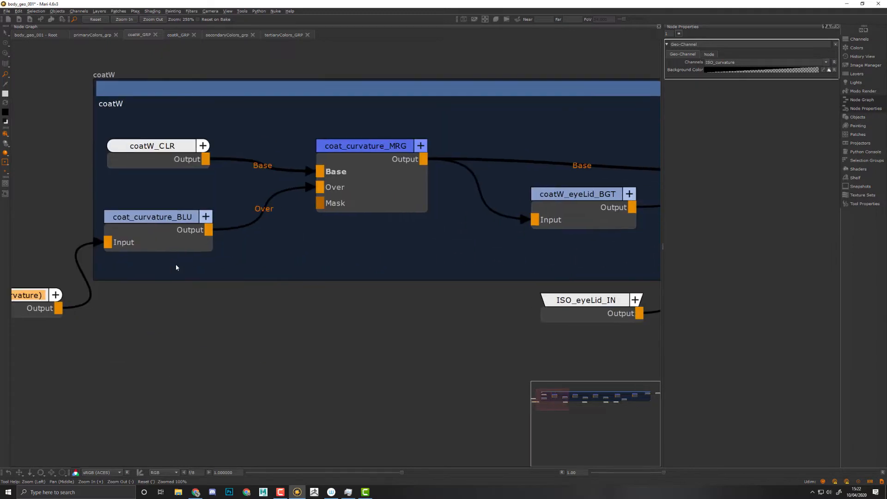
middle_click_drag(363, 281, 521, 290)
left_click(111, 239)
key("Delete")
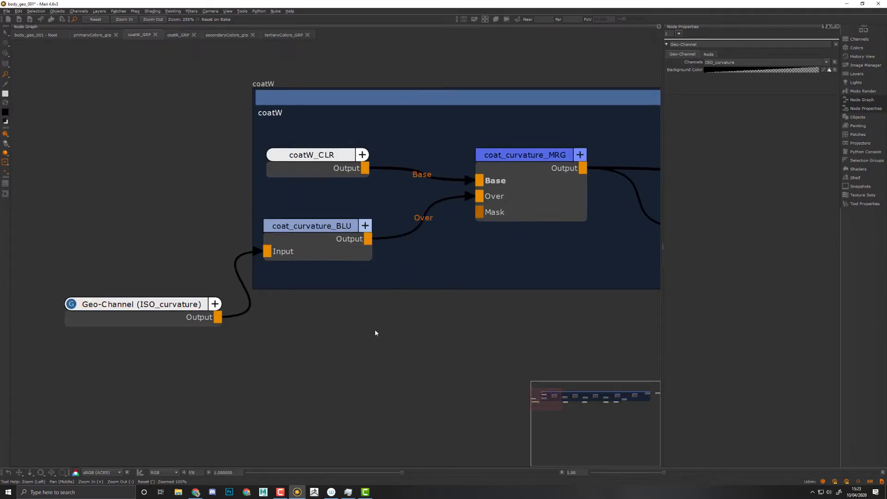
Step: Add a Geo-Channel node below ISO_eyeLid_IN and set its channel to ISO_eyelids
middle_click_drag(510, 326, 227, 322)
left_click_drag(430, 325, 411, 329)
middle_click_drag(459, 362, 374, 374)
left_click(356, 376)
key("Tab")
type("ge")
key("Down")
key("Return")
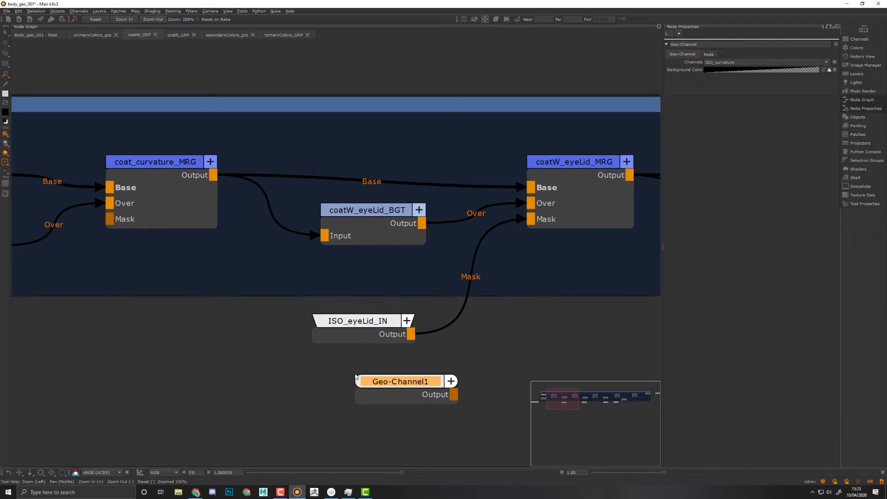
left_click(723, 62)
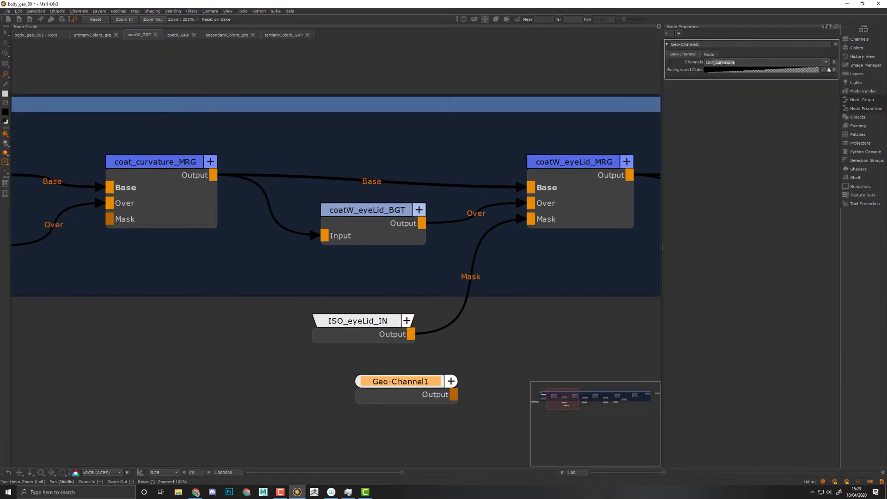
type("ISO_ey")
key("Return")
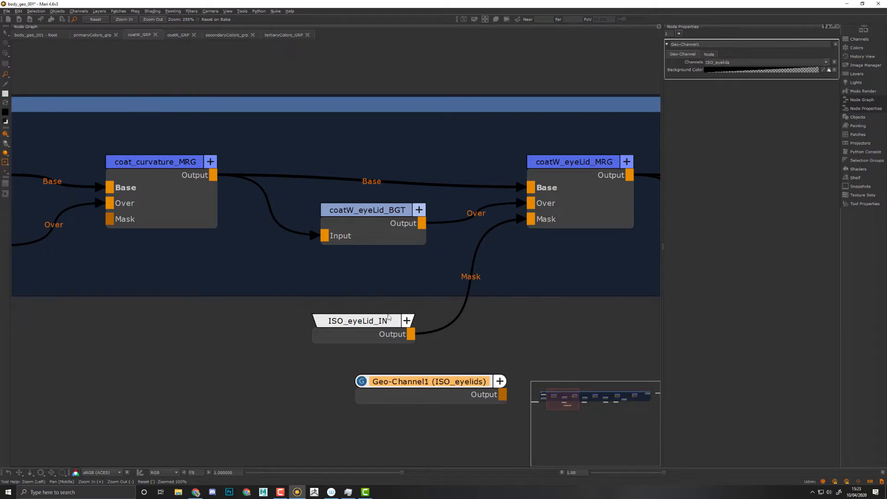
Step: Connect the ISO_eyelids Geo-Channel to the Mask input of coatW_eyeLid_MRG and delete ISO_eyeLid_IN
middle_click_drag(388, 315, 322, 303)
left_click_drag(434, 383, 477, 208)
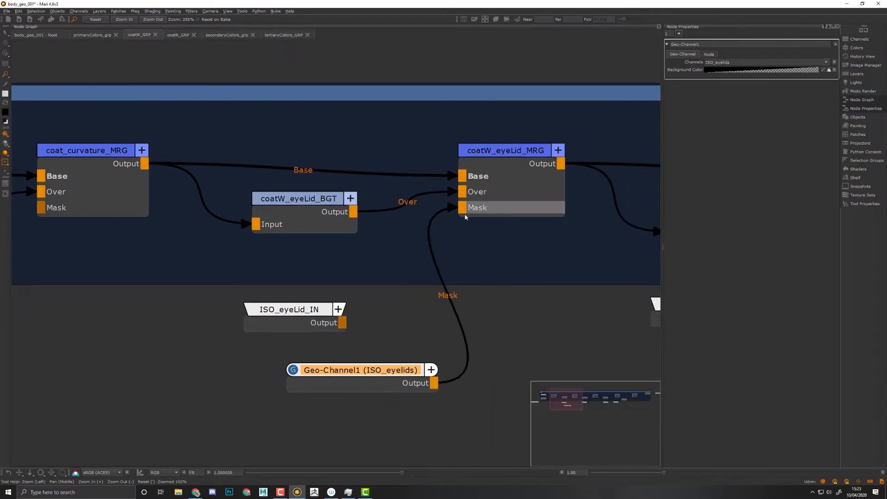
left_click(313, 308)
key("Delete")
Step: Add a Geo-Channel node below ISO_lips_IN and connect its output to the Mask input of coatW_lips_MRG
middle_click_drag(480, 292, 185, 278)
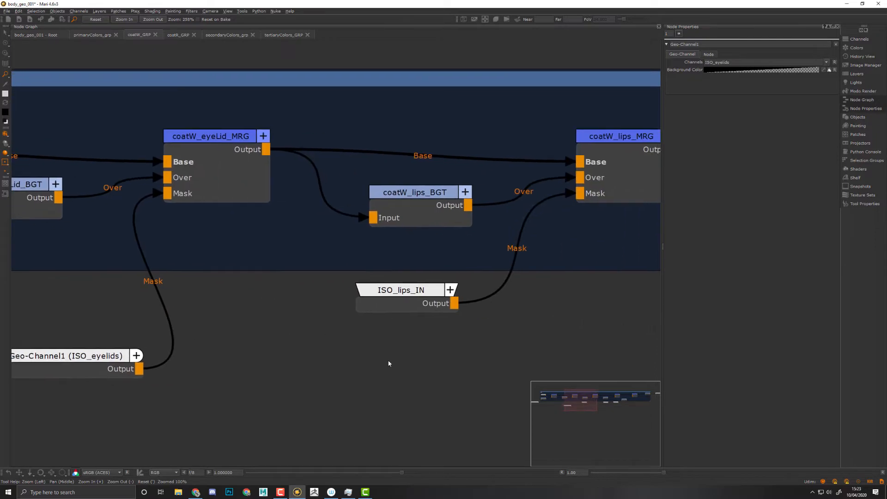
key("Tab")
type("ge")
key("Down")
key("Return")
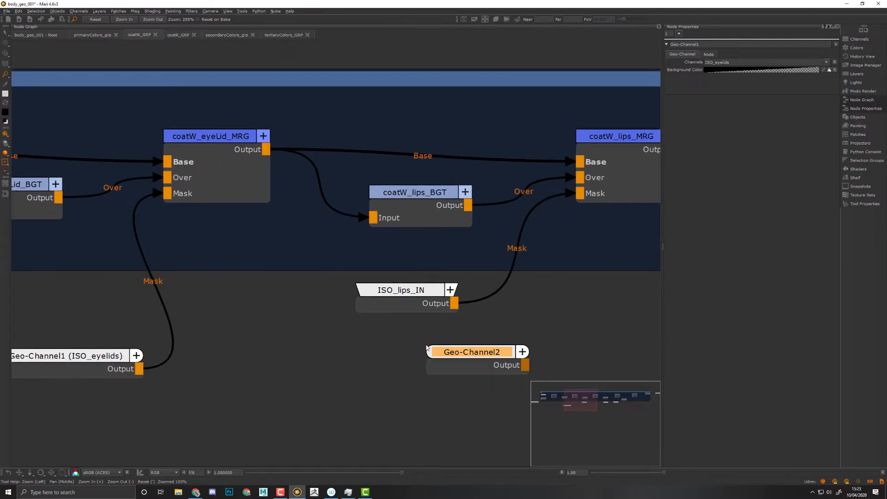
left_click_drag(526, 366, 580, 193)
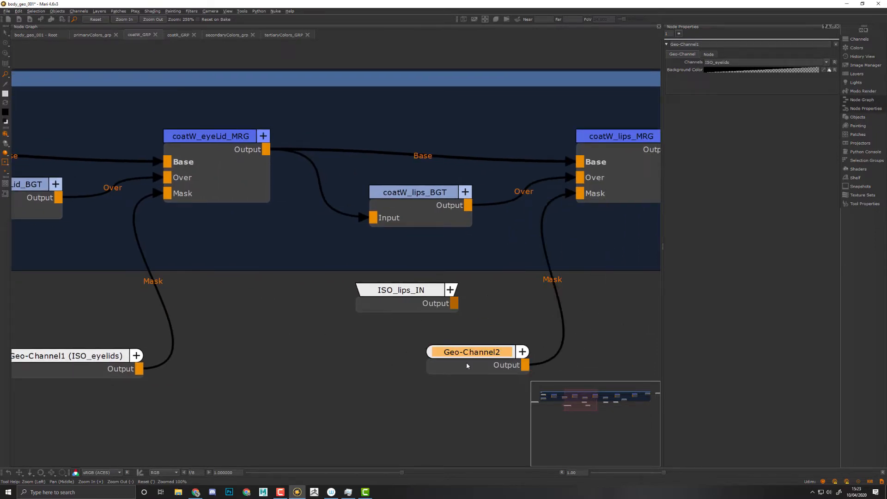
Step: Set the channel of the Geo-Channel node feeding coatW_lips_MRG to ISO_lips
left_click(472, 364)
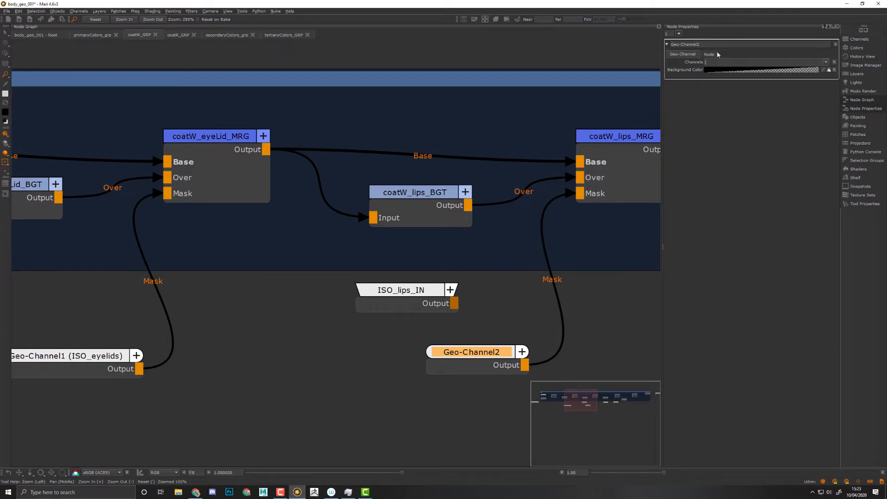
type("ISO_lips")
key("Return")
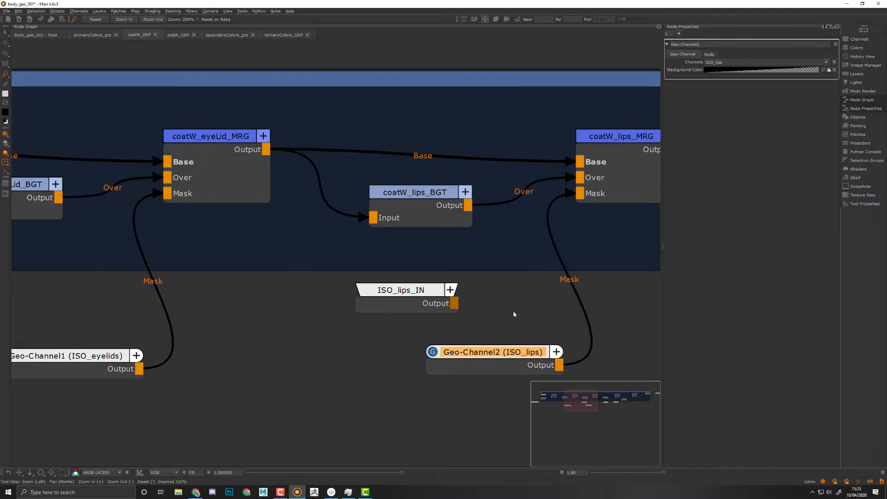
Step: Paste a copy of the ISO_lips Geo-Channel node and place it just below ISO_nose_IN
middle_click_drag(514, 314, 202, 320)
key("ctrl+c")
left_click(396, 317)
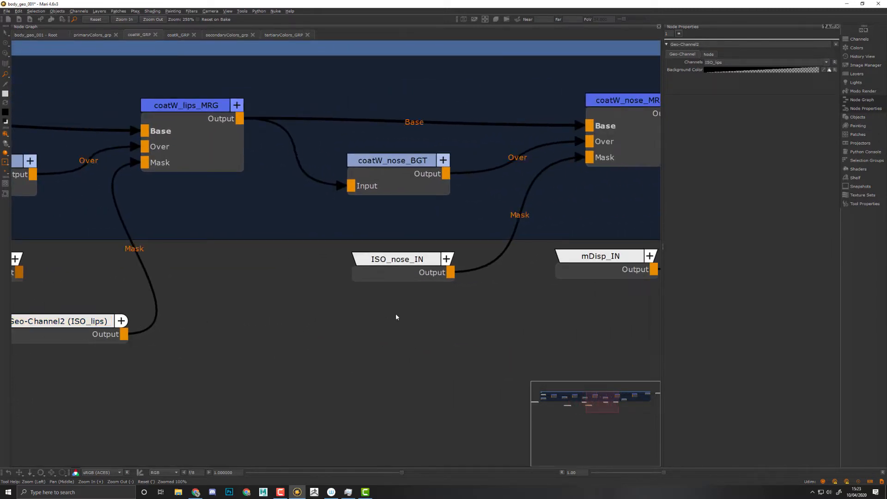
key("ctrl+v")
left_click_drag(423, 324, 338, 318)
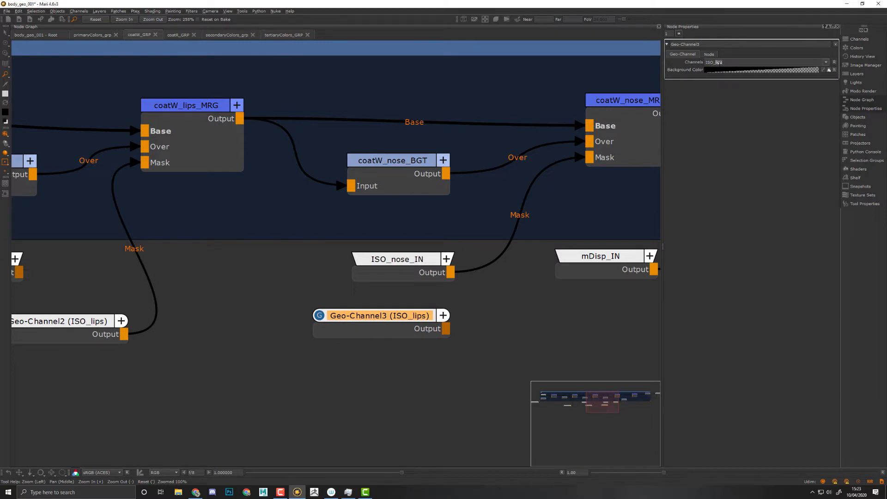
key("Return")
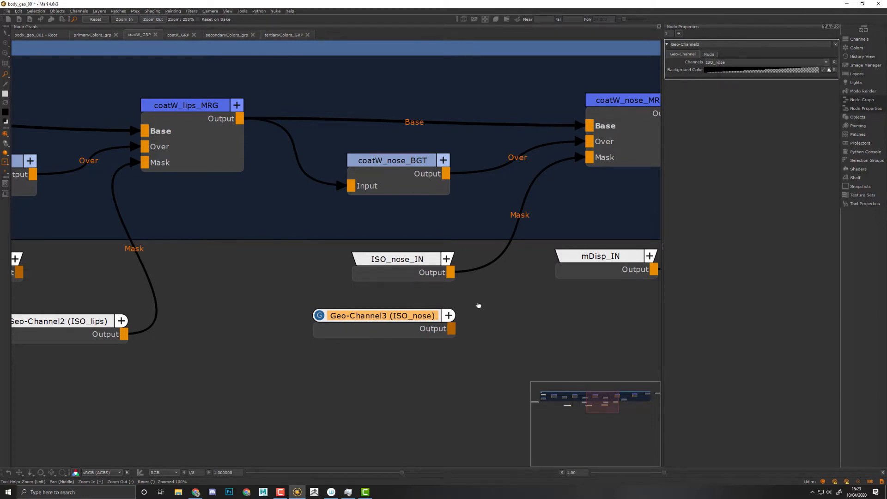
middle_click_drag(478, 305, 420, 316)
left_click_drag(392, 339, 537, 169)
Step: Add a Geo-Channel node with the mDisp channel below mDisp_IN and connect it to the input of coatW_mDisp_BLU
middle_click_drag(542, 310, 420, 297)
key("Tab")
type("ge")
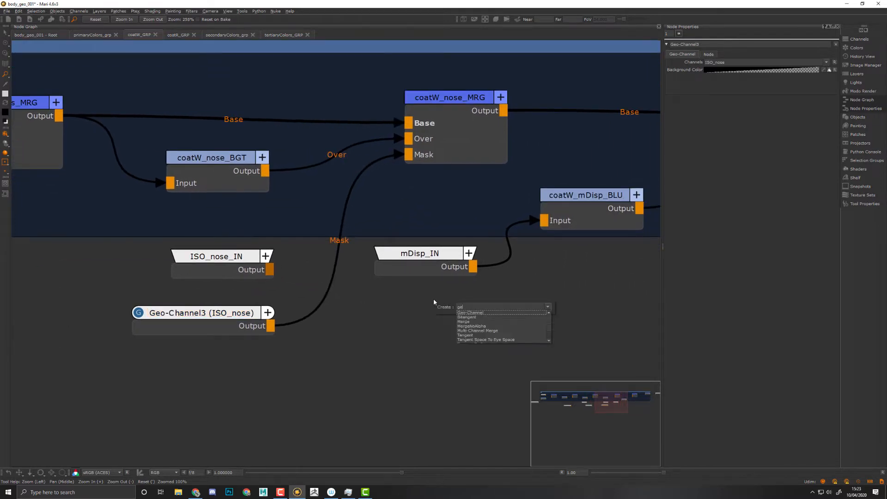
key("Return")
left_click_drag(478, 312, 482, 308)
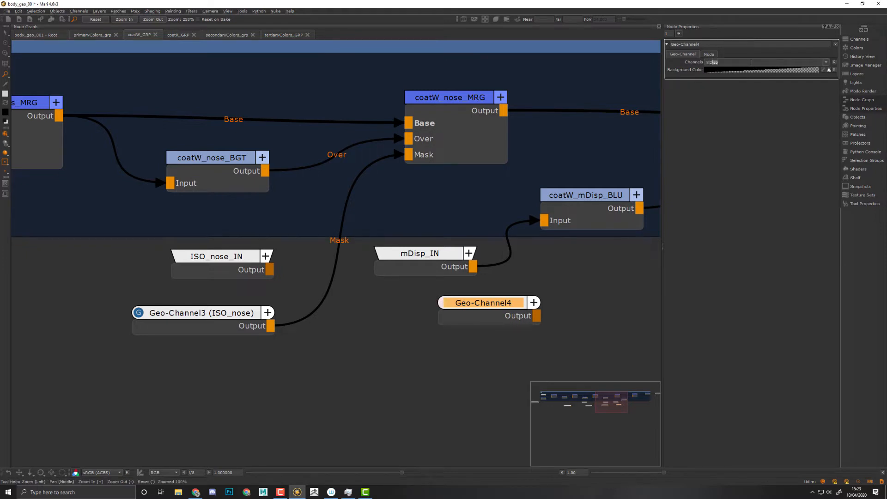
left_click(750, 63)
type("mDi")
key("Return")
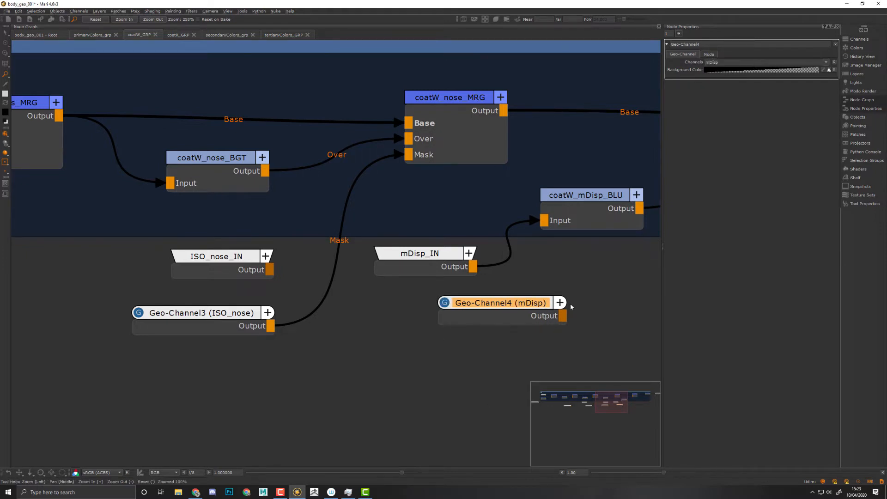
left_click_drag(562, 316, 545, 220)
Step: Delete the disconnected mDisp_IN, ISO_nose_IN and ISO_lips_IN nodes from coatW_GRP together
left_click(418, 268)
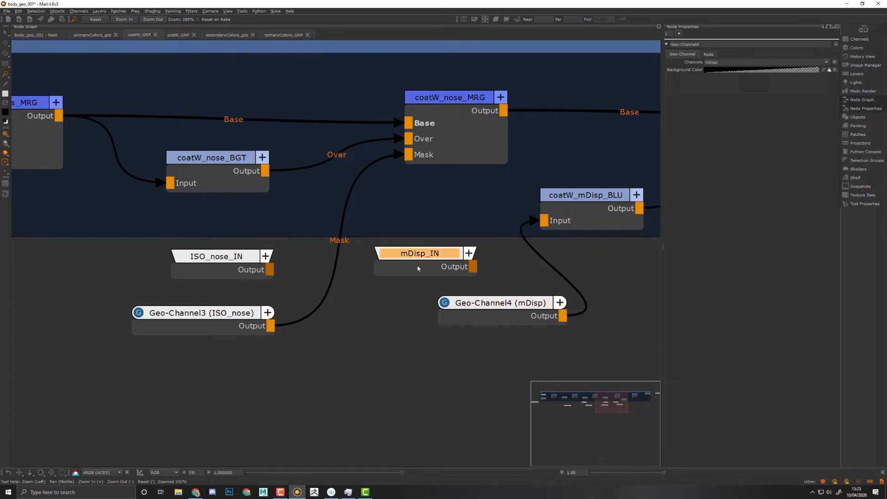
left_click(223, 266)
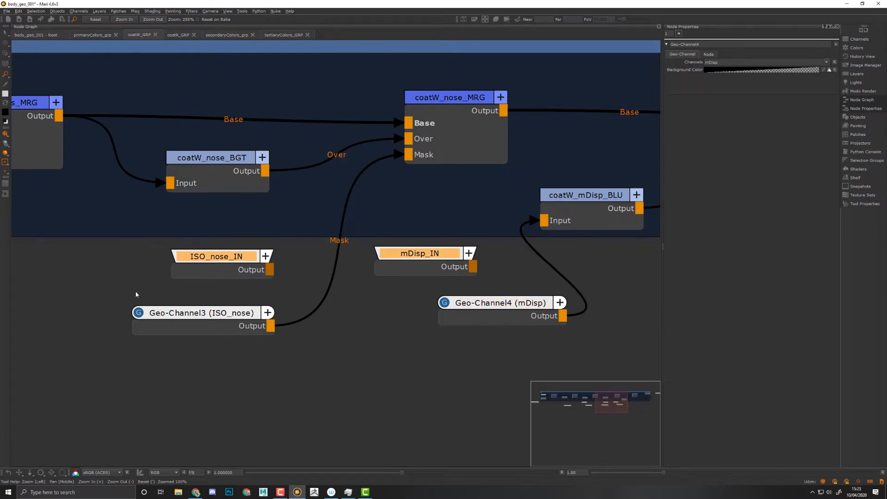
middle_click_drag(145, 291, 457, 274)
left_click(134, 253)
middle_click_drag(134, 253, 457, 227)
middle_click_drag(293, 265, 199, 260)
key("Delete")
Step: Review the rewired coatW chain and move the ISO_curvature Geo-Channel down in line with the other Geo-Channel nodes
middle_click_drag(457, 227, 203, 235)
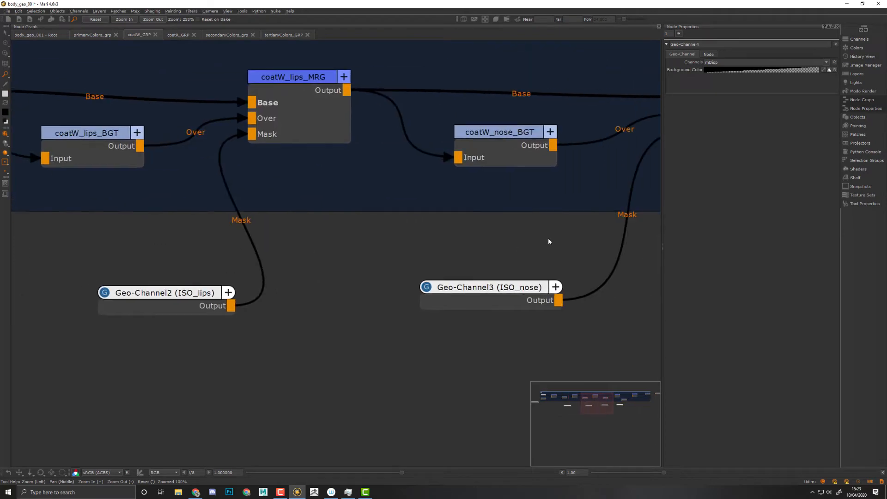
middle_click_drag(547, 239, 197, 240)
mouse_move(478, 249)
middle_mouse_down()
mouse_move(212, 256)
mouse_move(469, 257)
middle_mouse_up()
scroll(470, 257, "down", 8)
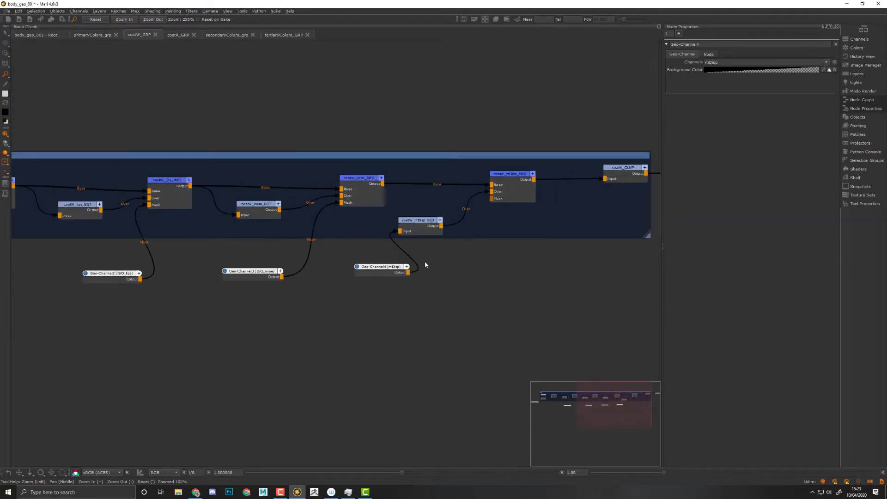
middle_click_drag(433, 295, 674, 283)
scroll(316, 313, "down", 3)
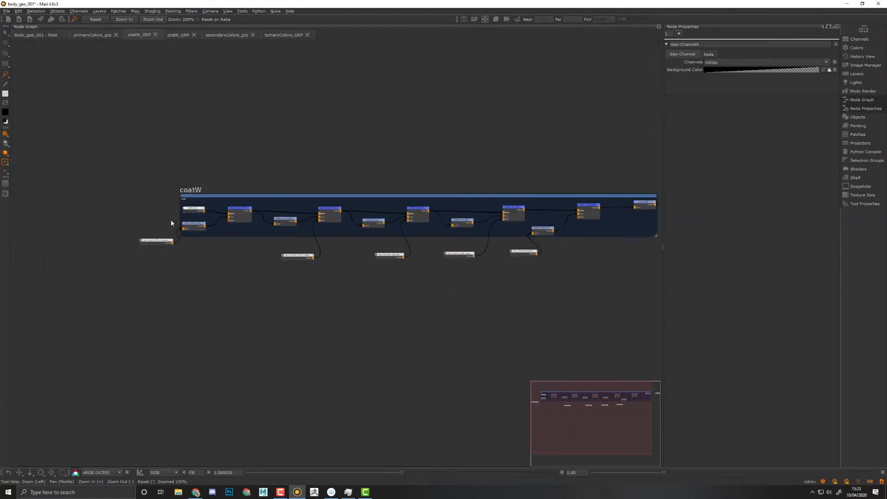
left_click_drag(150, 240, 160, 259)
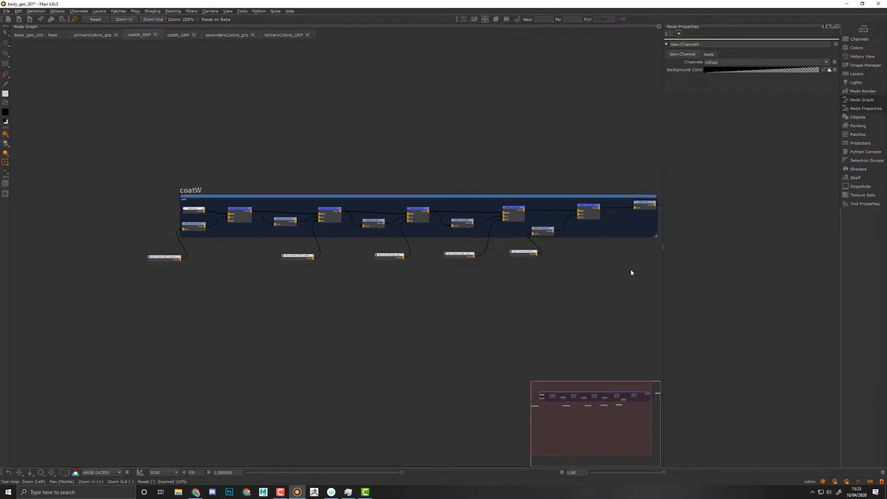
Step: Select the row of Geo-Channel nodes below the coatW backdrop, then return to the root graph to check coatW_GRP
left_click_drag(611, 283, 95, 253)
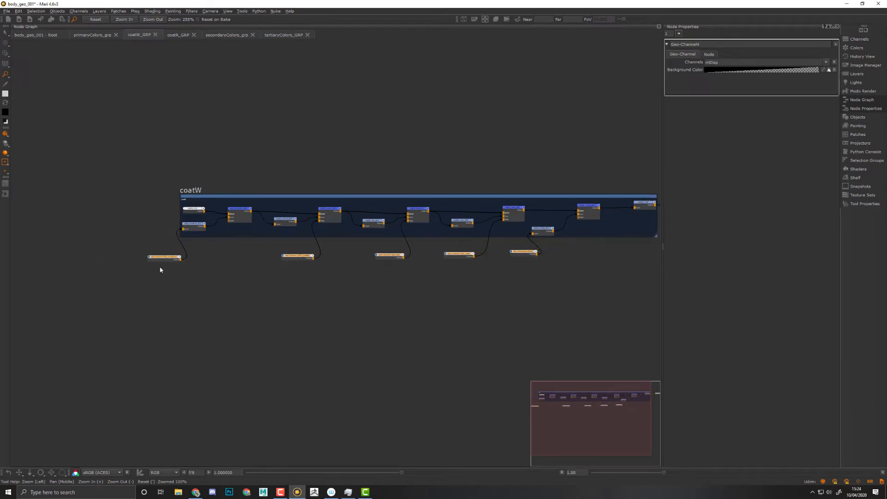
middle_click_drag(473, 105, 423, 137)
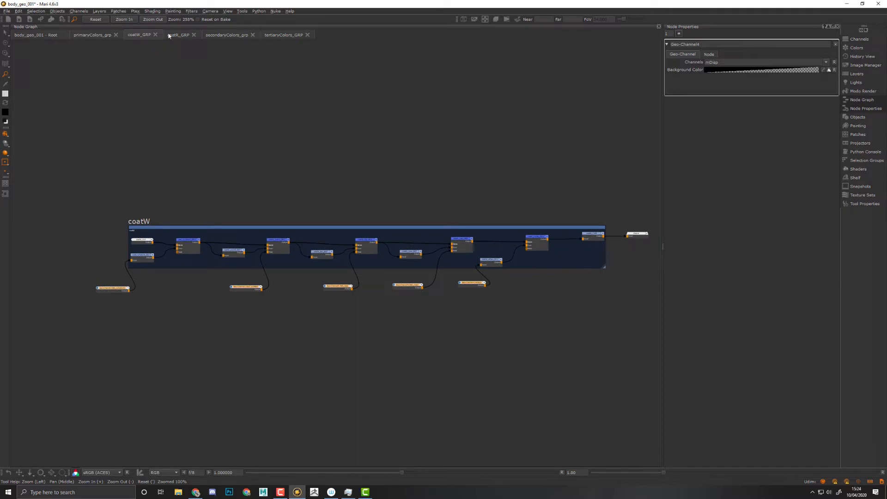
left_click(29, 36)
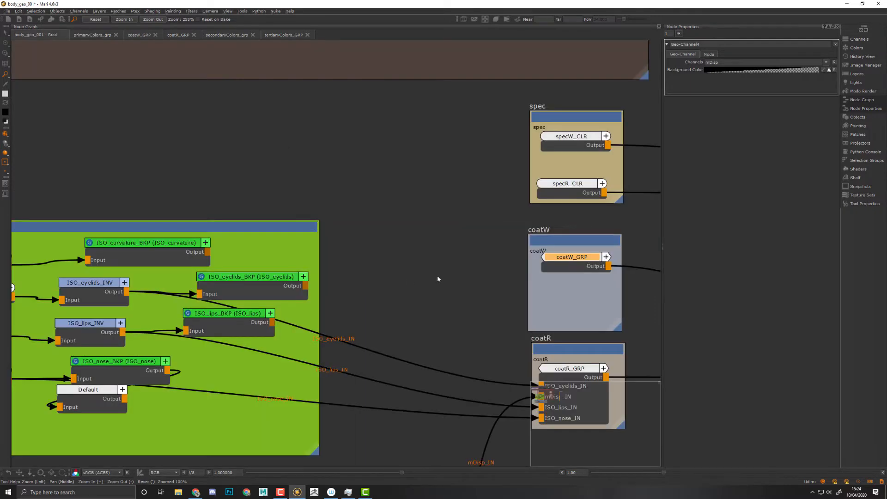
Step: Open coatR_GRP from the root graph and paste the copied row of Geo-Channel nodes below the coatR backdrop
middle_click_drag(437, 279, 260, 193)
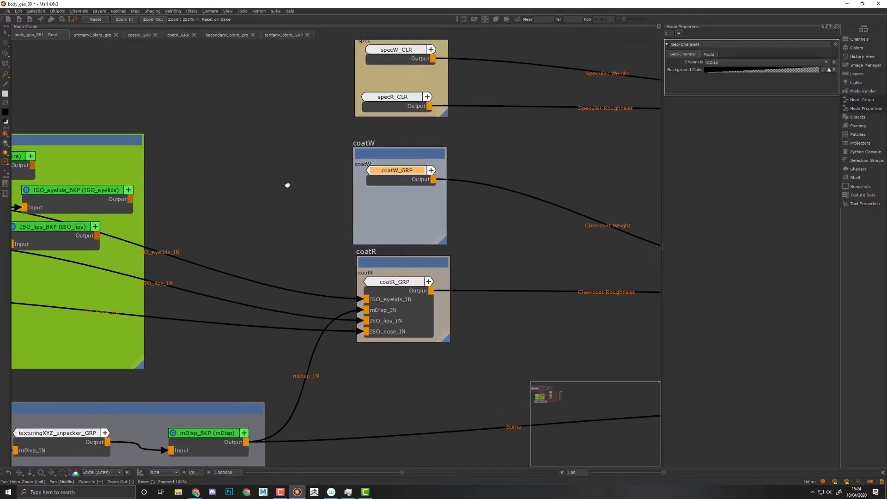
left_click(406, 282)
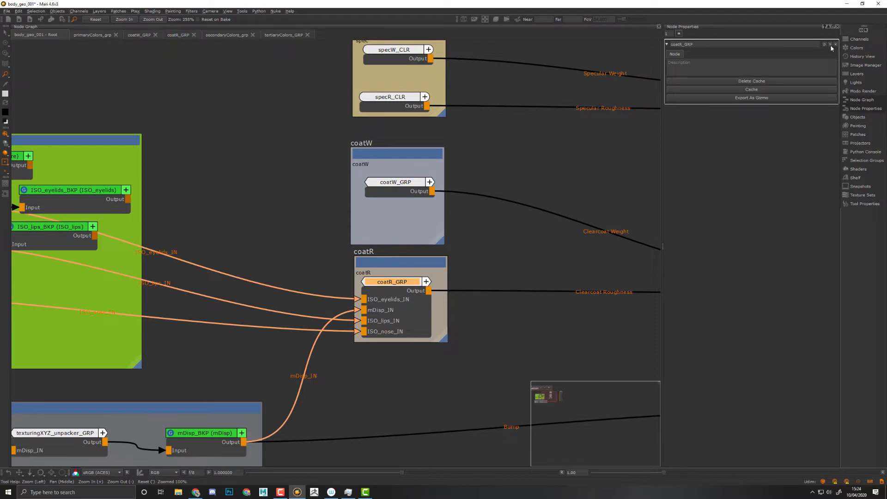
left_click(830, 45)
middle_click_drag(437, 361, 653, 315)
key("ctrl+v")
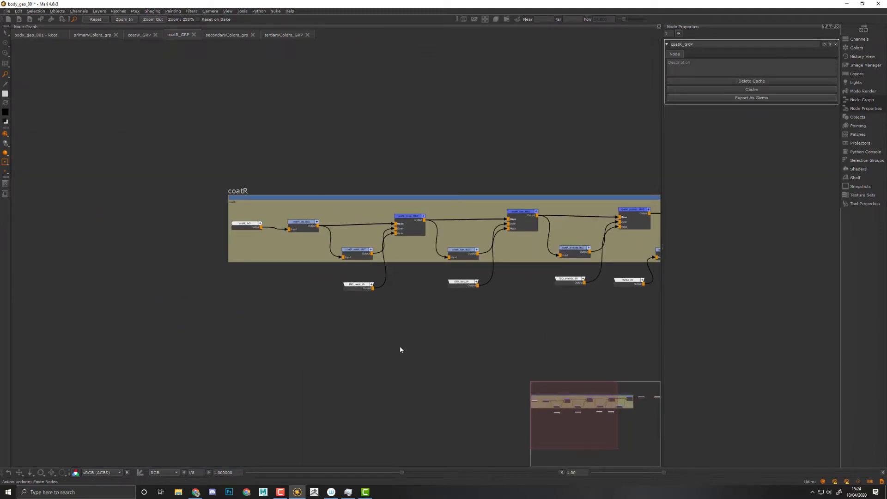
middle_click_drag(400, 350, 278, 267)
key("ctrl+z")
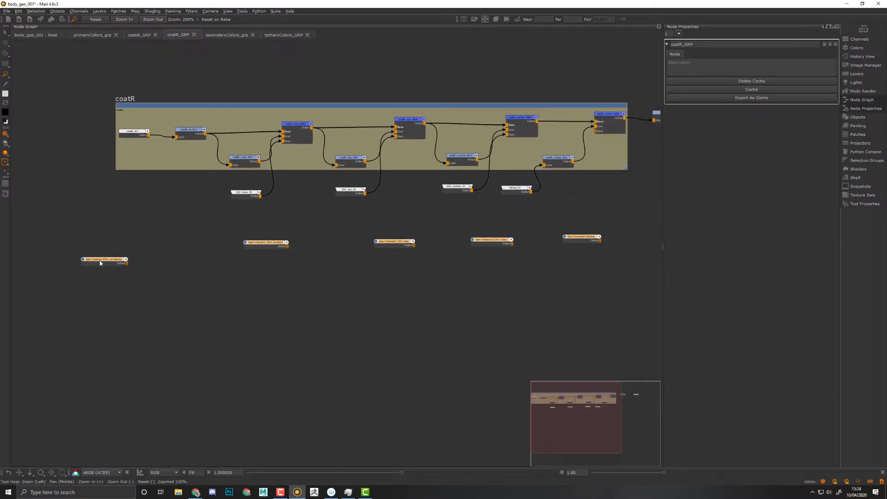
Step: Move the ISO_curvature Geo-Channel node up beneath coatR_ao_BLU, just below the coatR backdrop
middle_click_drag(196, 212, 388, 279)
scroll(253, 232, "up", 3)
left_click_drag(253, 306, 332, 220)
middle_click_drag(383, 270, 390, 347)
scroll(341, 248, "up", 3)
middle_click_drag(416, 230, 490, 233)
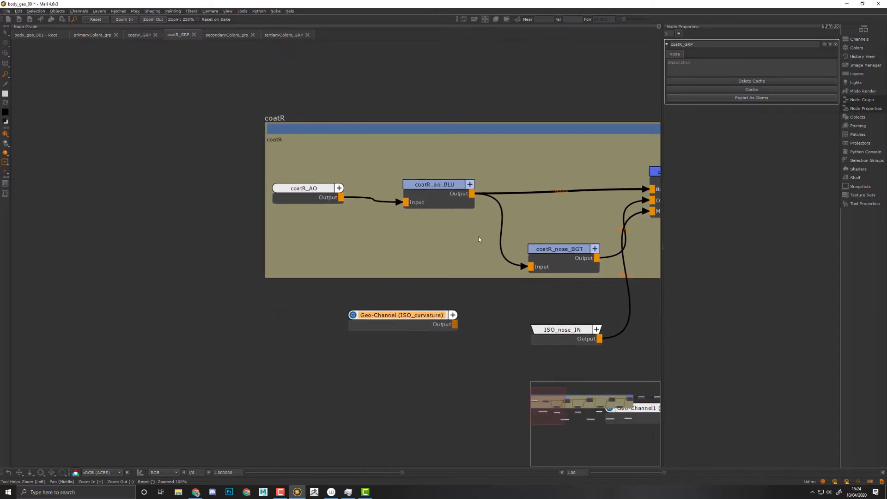
Step: Move the ISO_nose Geo-Channel node beneath ISO_nose_IN
middle_click_drag(520, 335, 258, 289)
middle_click_drag(397, 322, 569, 328)
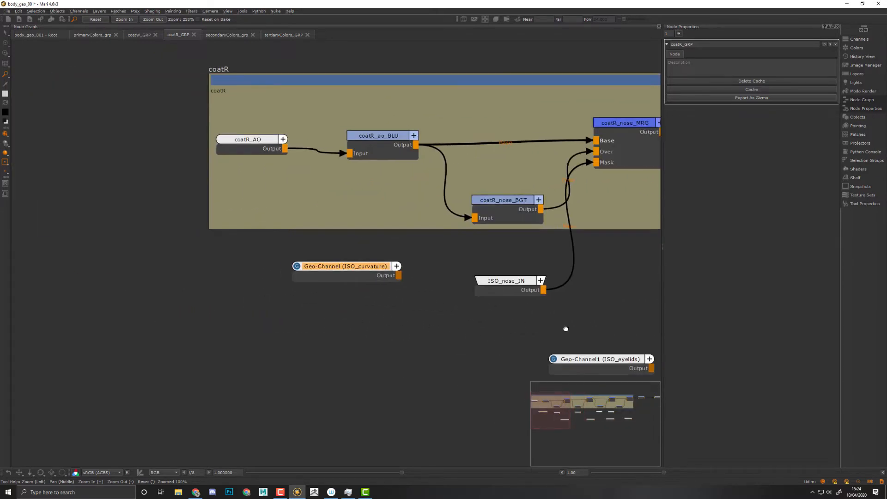
middle_click_drag(471, 348, 184, 313)
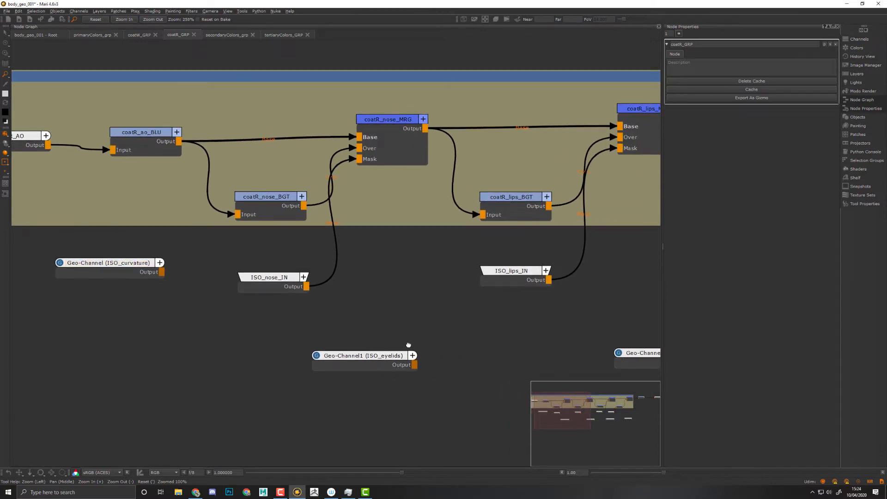
middle_click_drag(409, 345, 286, 307)
middle_click_drag(537, 301, 277, 298)
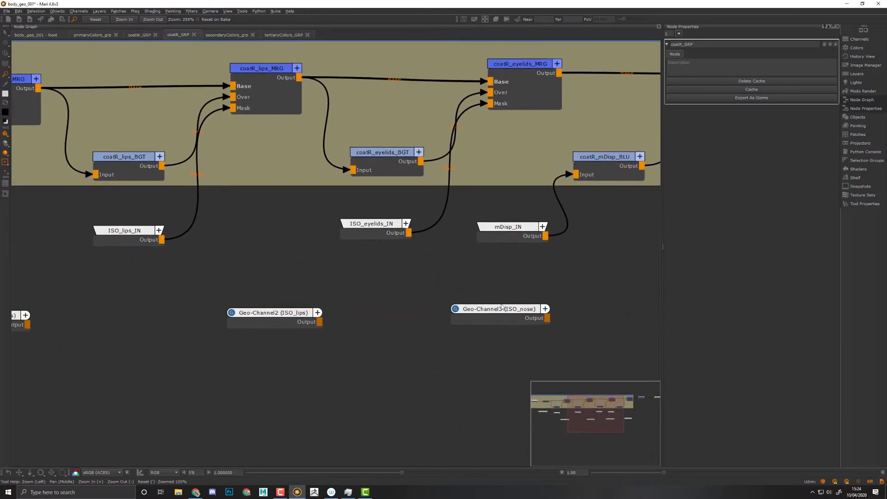
left_click_drag(503, 307, 93, 301)
middle_click_drag(131, 295, 482, 293)
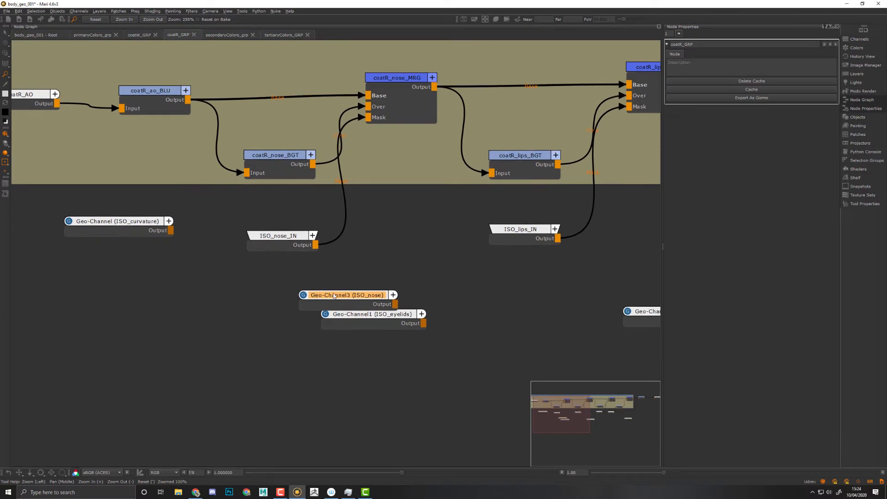
left_click_drag(333, 295, 236, 274)
Step: Connect the ISO_nose Geo-Channel to the Mask input of coatR_nose_MRG and delete ISO_nose_IN
left_click_drag(300, 287, 376, 263)
left_click_drag(295, 287, 375, 120)
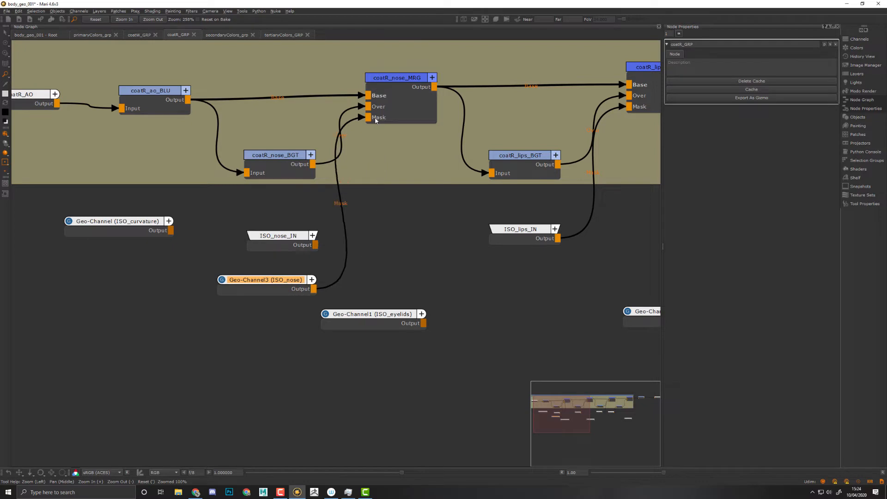
left_click(301, 236)
key("Delete")
Step: Connect the ISO_lips Geo-Channel to the Mask input of coatR_lips_MRG and delete ISO_lips_IN
middle_click_drag(456, 268, 313, 287)
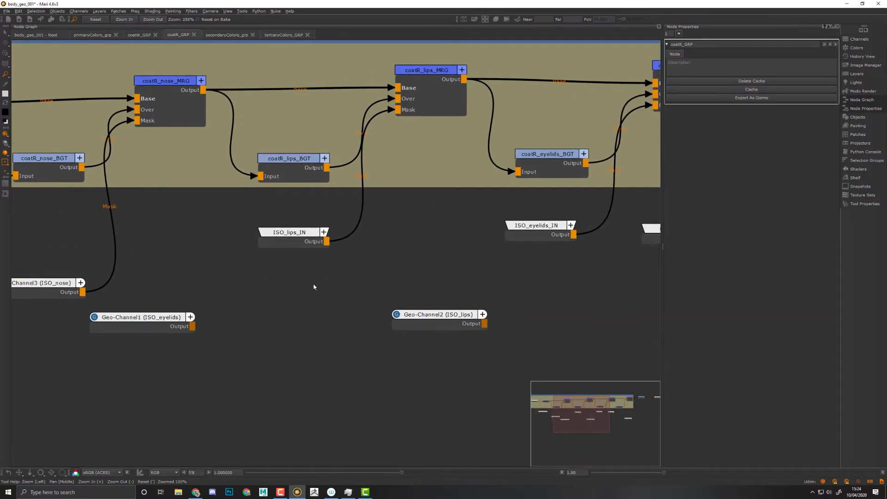
middle_click_drag(188, 285, 372, 279)
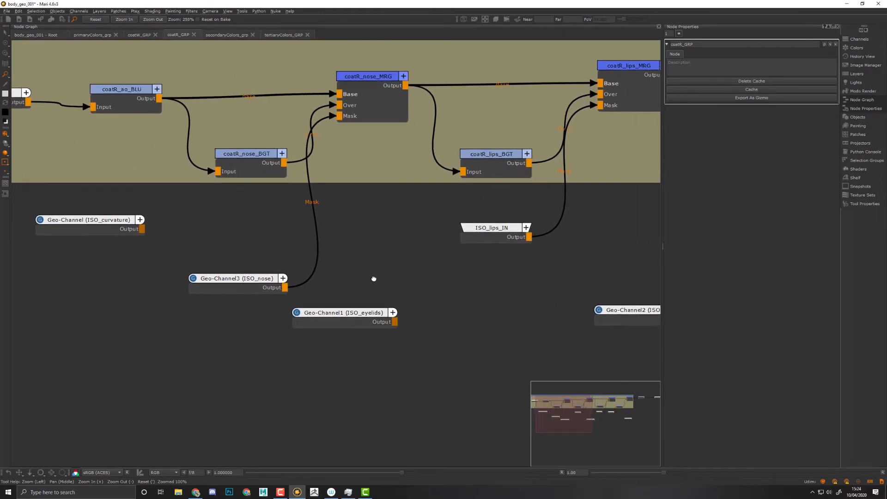
middle_click_drag(483, 290, 328, 293)
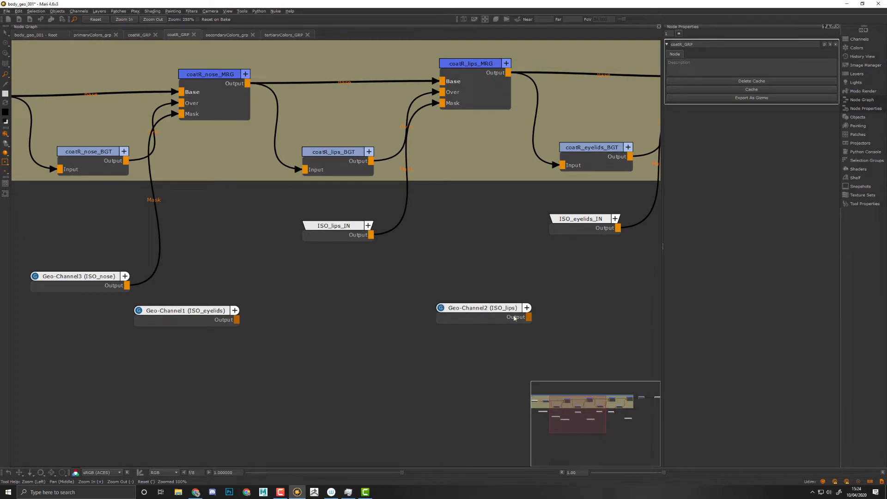
left_click_drag(514, 317, 442, 103)
left_click(336, 236)
key("Delete")
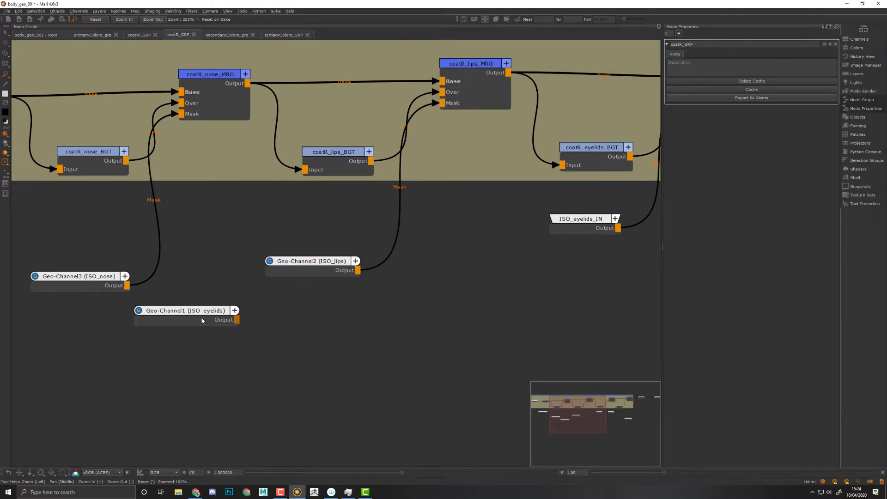
Step: Move the ISO_eyelids Geo-Channel beneath ISO_eyelids_IN and use it to replace that node as the mask of coatR_eyelids_MRG
left_click_drag(184, 310, 563, 271)
middle_click_drag(624, 258, 400, 289)
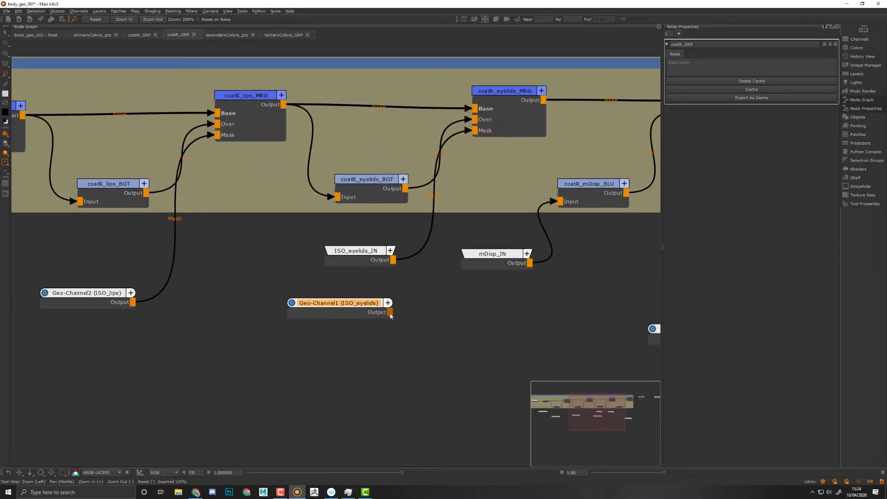
left_click_drag(390, 314, 474, 131)
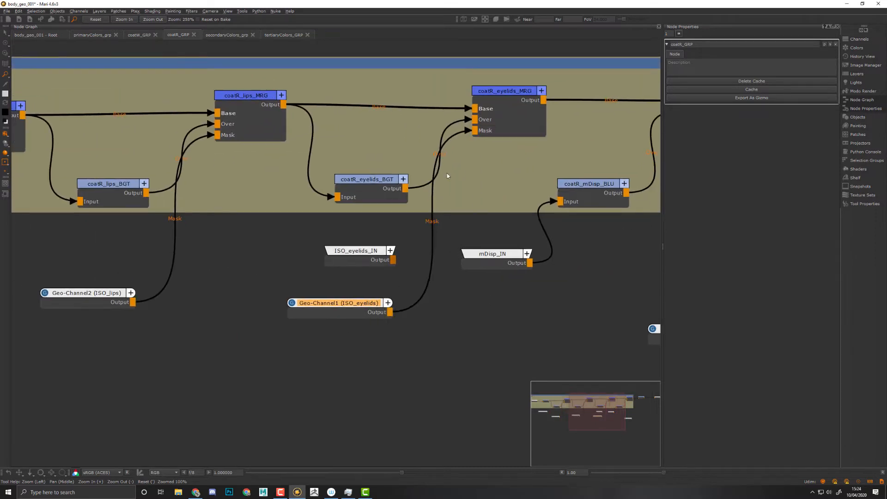
left_click(361, 262)
key("Delete")
Step: Connect the mDisp Geo-Channel to the input of coatR_mDisp_BLU and delete mDisp_IN
middle_click_drag(518, 316, 282, 310)
left_click(458, 333)
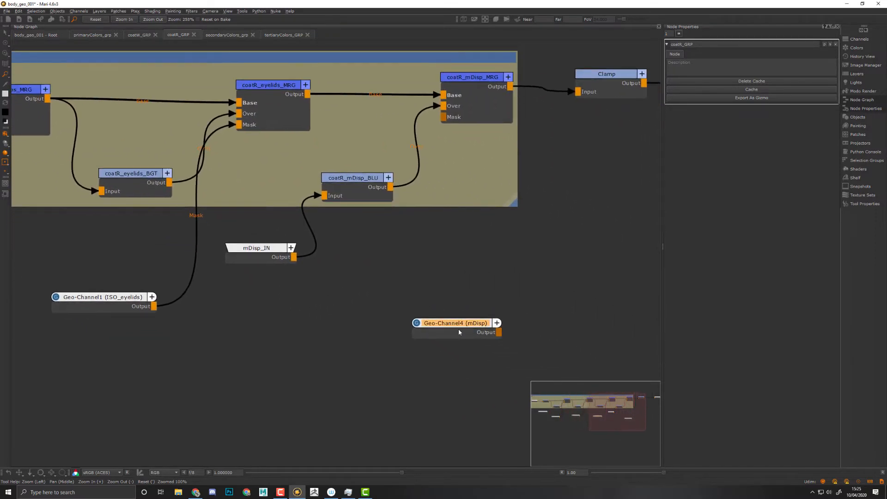
left_click_drag(458, 332, 335, 198)
left_click(256, 251)
key("Delete")
Step: Delete the unused ISO_curvature Geo-Channel node from coatR_GRP
middle_click_drag(255, 296, 638, 289)
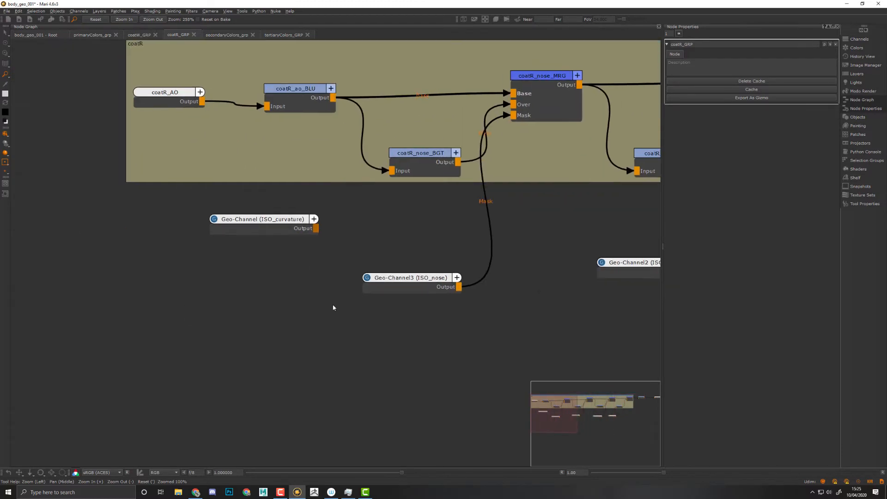
middle_click_drag(333, 307, 552, 297)
left_click_drag(483, 215, 464, 217)
key("Delete")
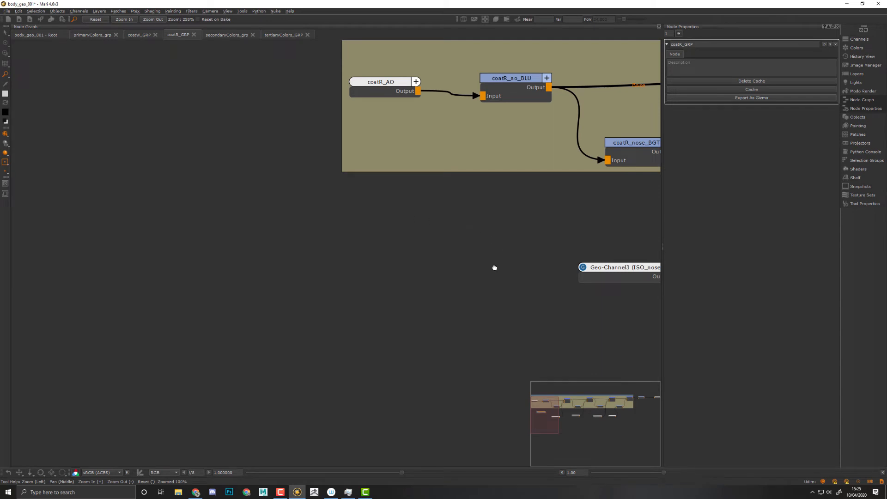
Step: Check the properties of the coatR_AO node and review the rewired coatR chain
middle_click_drag(494, 268, 467, 382)
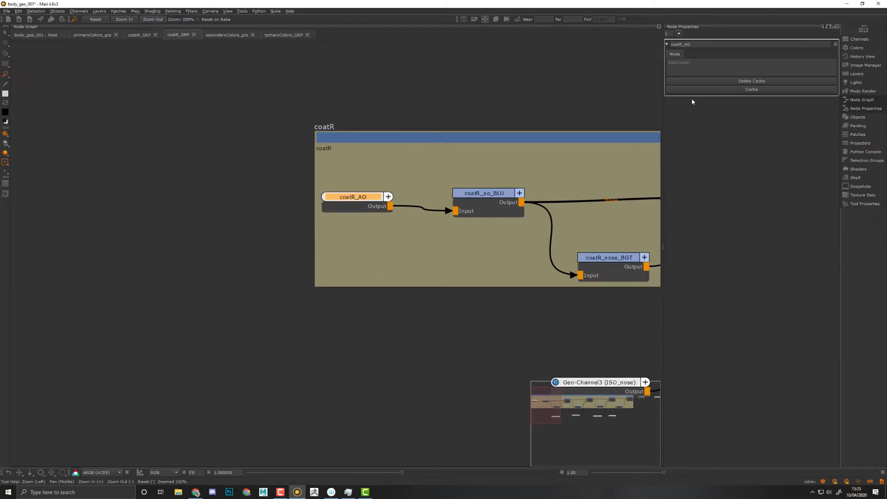
left_click(709, 44)
middle_click_drag(584, 167, 427, 190)
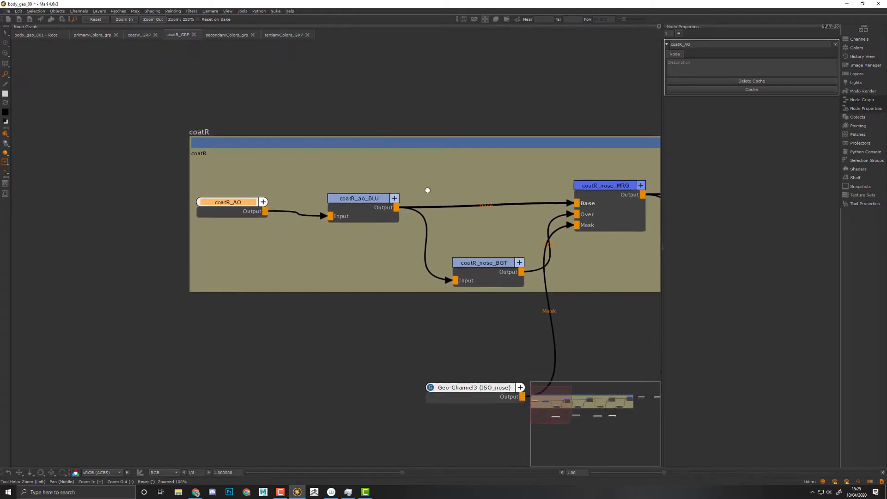
middle_click_drag(481, 320, 406, 311)
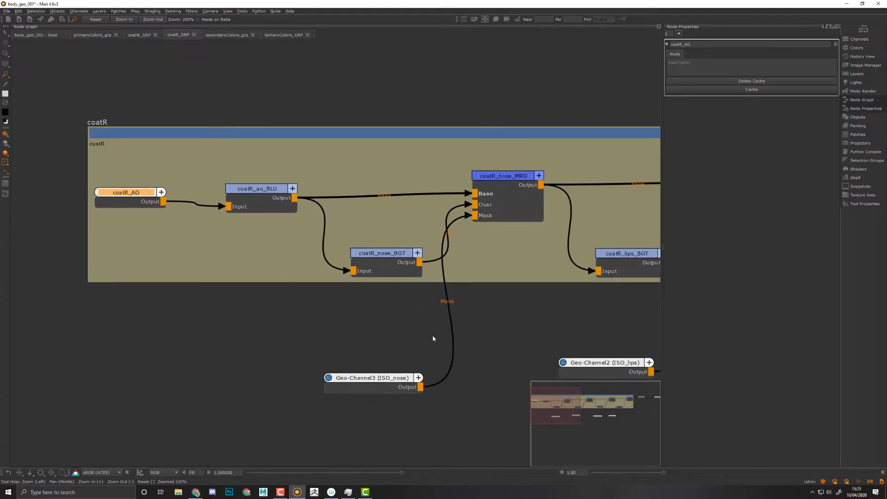
middle_click_drag(468, 336, 319, 309)
scroll(453, 297, "down", 3)
middle_click_drag(484, 285, 462, 310)
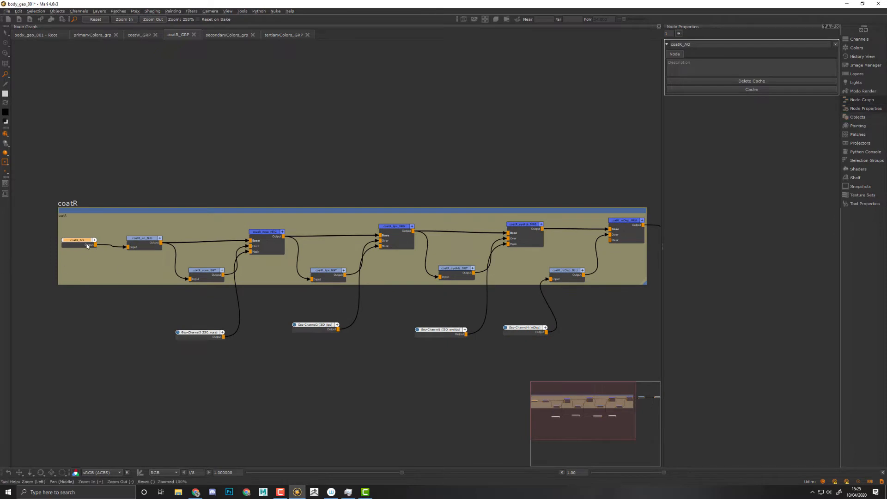
Step: Look up the Ambient Occlusion command for body_geo_001 in the object list without running it
left_click(871, 118)
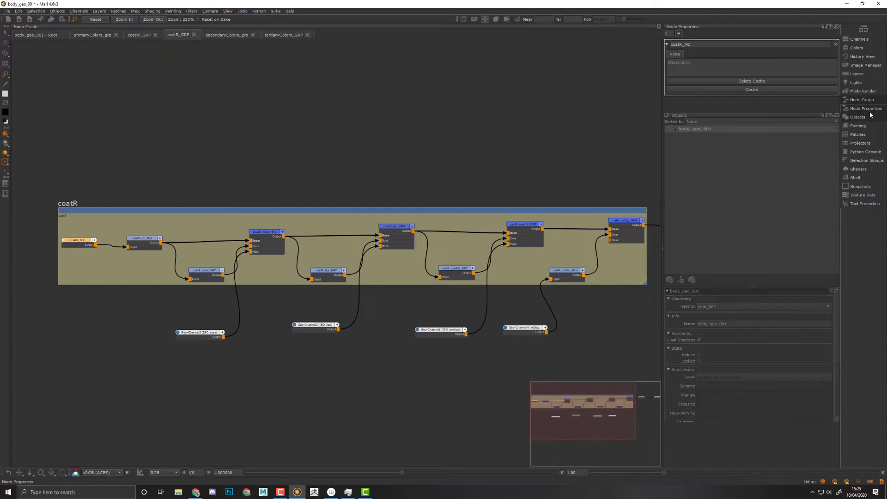
right_click(702, 131)
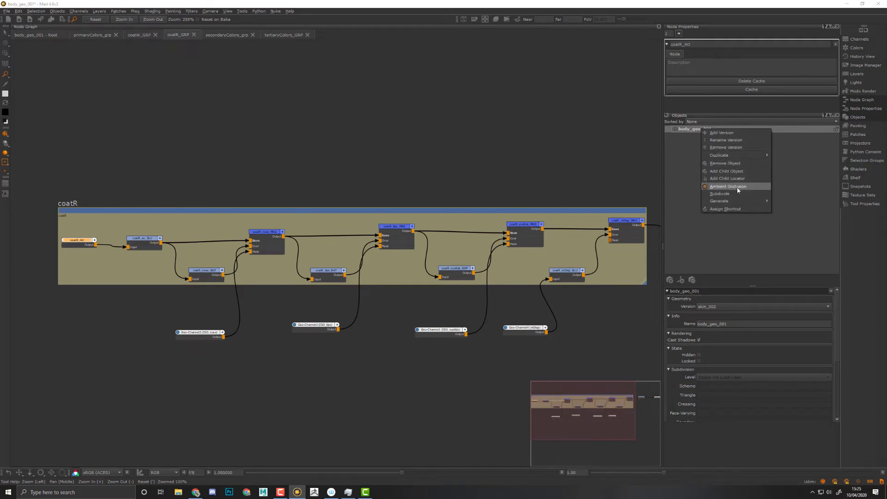
left_click(800, 177)
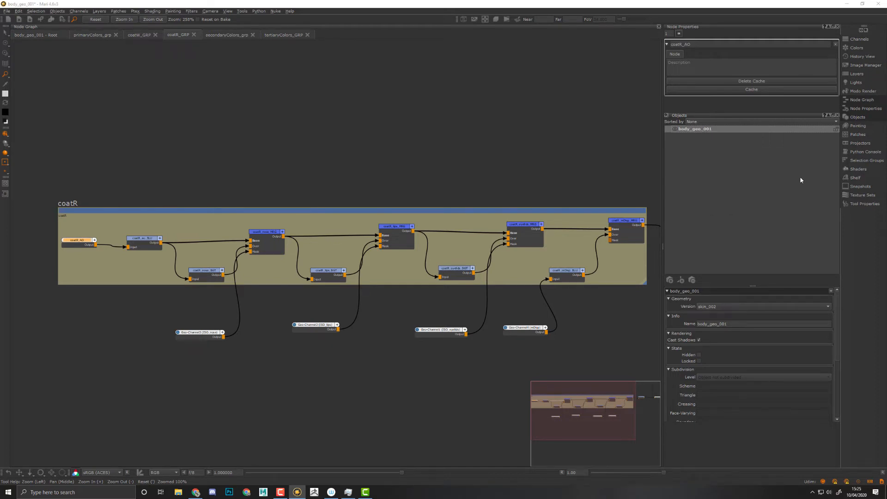
Step: Review the coatR chain from coatR_AO through the Clamp to the Output node
middle_click_drag(472, 359, 555, 335)
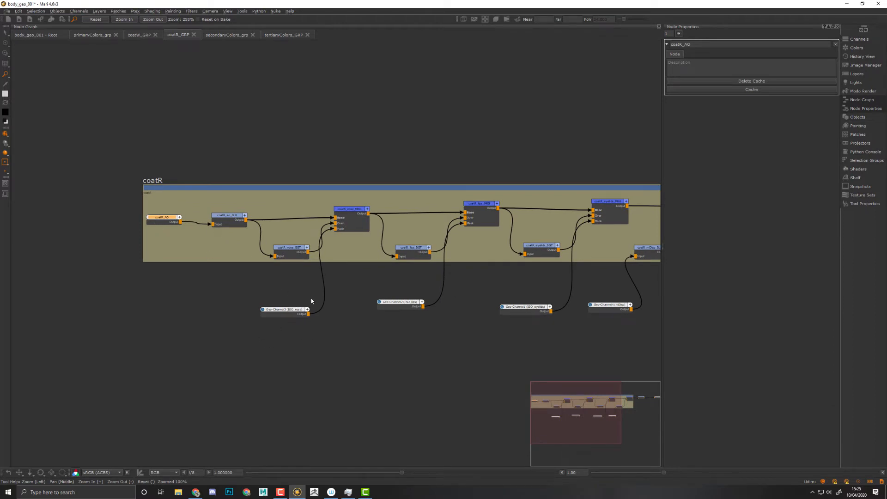
middle_click_drag(395, 326, 177, 337)
middle_click_drag(476, 329, 226, 343)
middle_click_drag(356, 281, 453, 311)
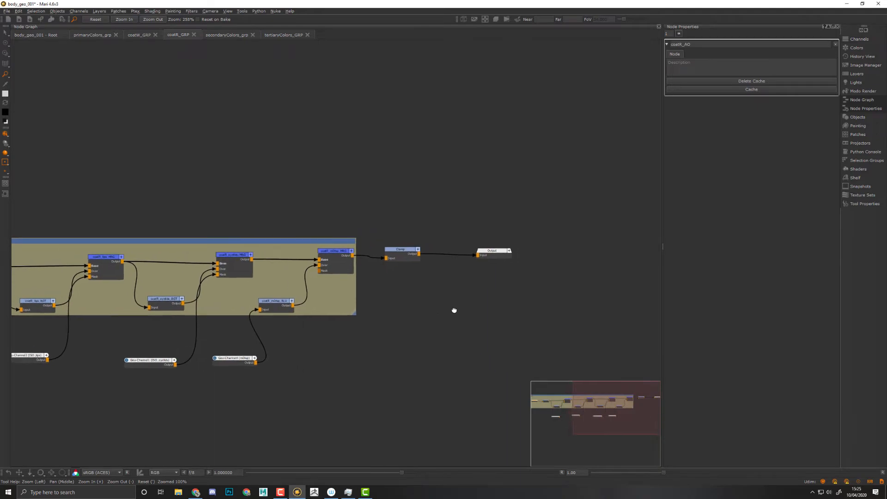
middle_click_drag(248, 330, 575, 304)
Step: Return to the root graph and automatically lay out the nodes inside the ISO backdrop
left_click(27, 35)
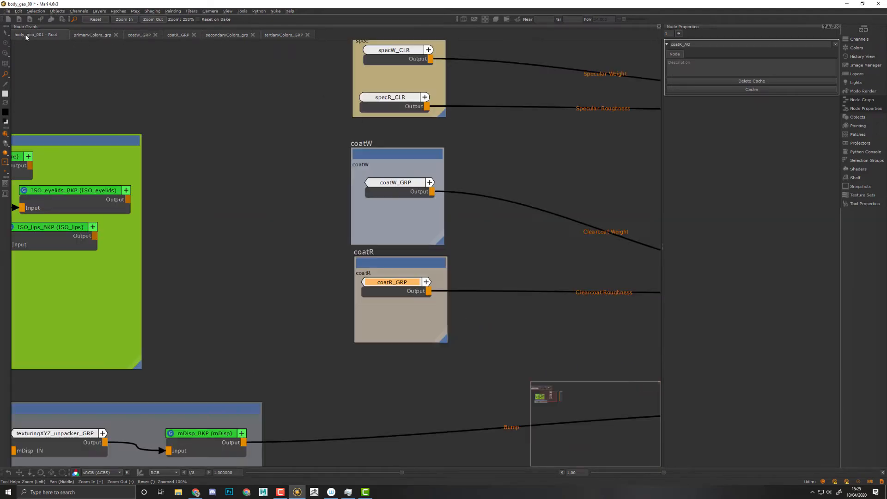
scroll(284, 263, "down", 6)
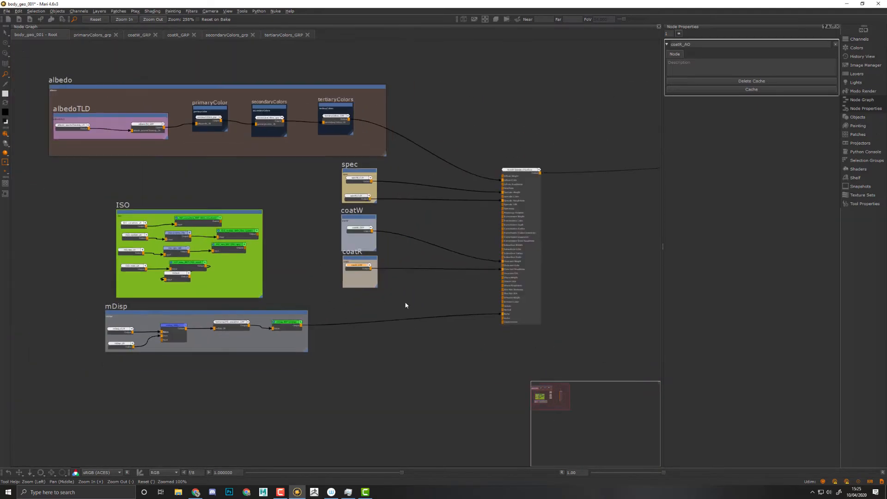
middle_click_drag(282, 255, 418, 257)
left_click(387, 221)
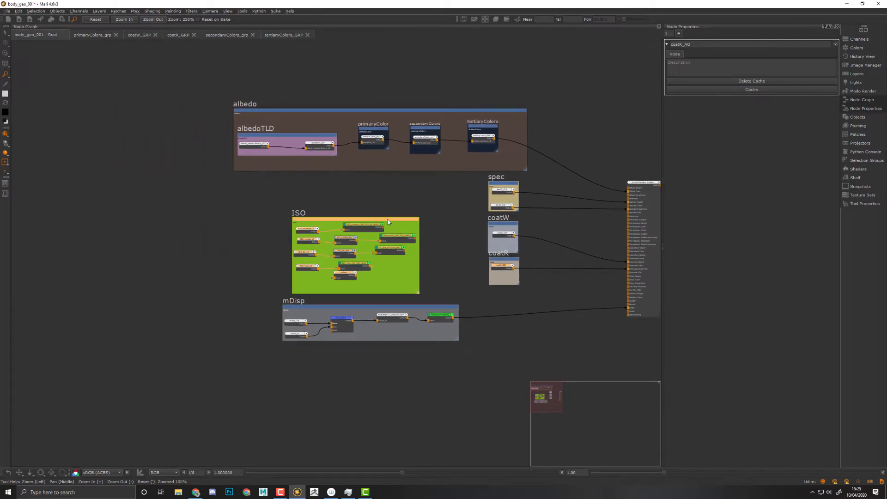
key("l")
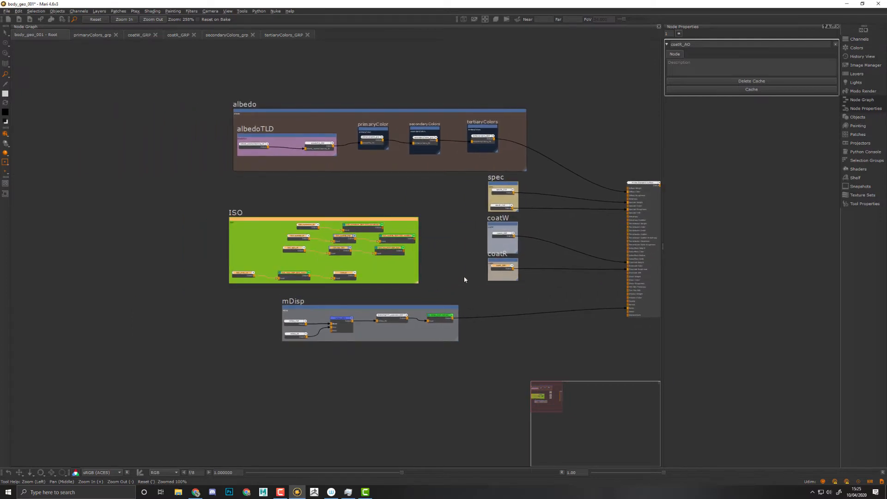
Step: Arrange the ISO_curvature, ISO_eyelids and ISO_lips chains in separate rows above the ISO_nose chain within the ISO backdrop
scroll(457, 277, "up", 4)
left_click_drag(432, 202, 289, 214)
left_click_drag(362, 211, 275, 213)
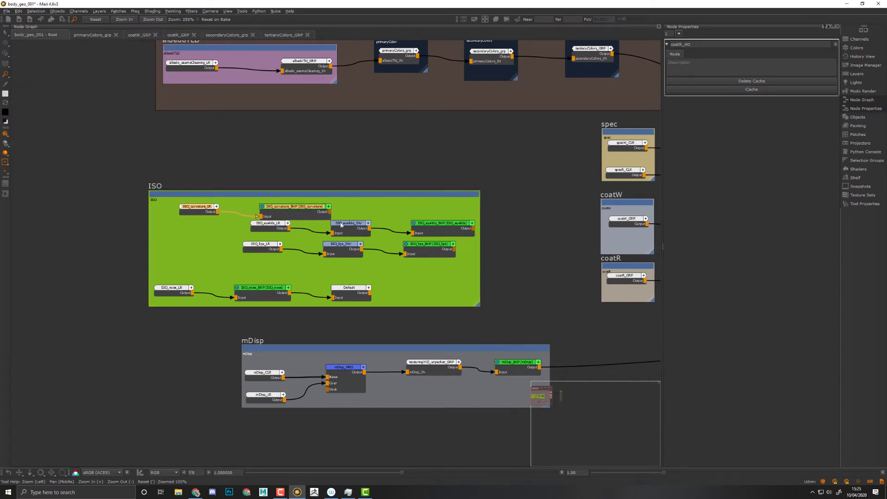
left_click_drag(439, 266, 252, 244)
left_click_drag(418, 250, 339, 271)
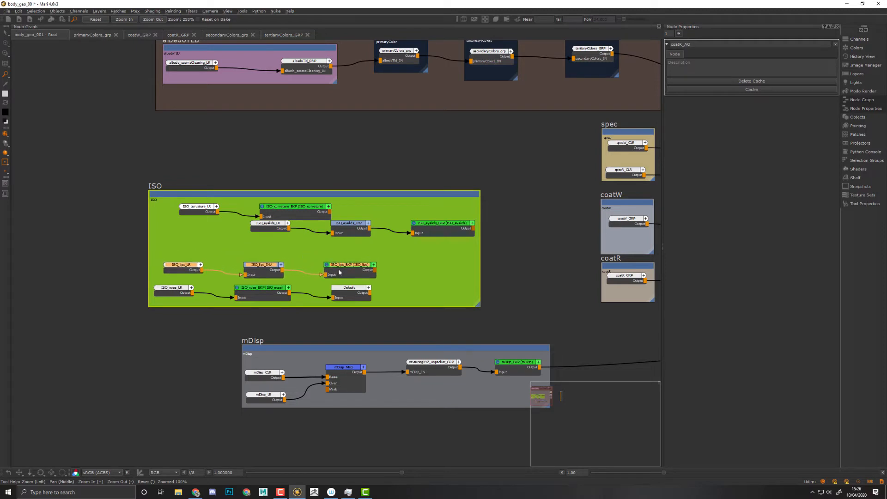
left_click(432, 251)
left_click_drag(269, 240, 251, 226)
left_click_drag(456, 226, 363, 241)
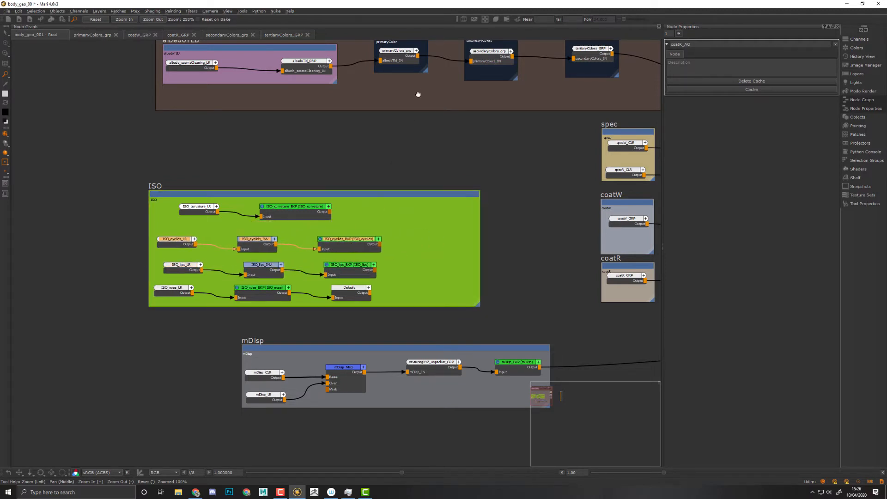
Step: Open the internal node graph of the primaryColors_grp group from the albedo backdrop
middle_click_drag(417, 91, 402, 238)
scroll(395, 240, "up", 5)
middle_click_drag(408, 278, 445, 285)
scroll(427, 176, "down", 3)
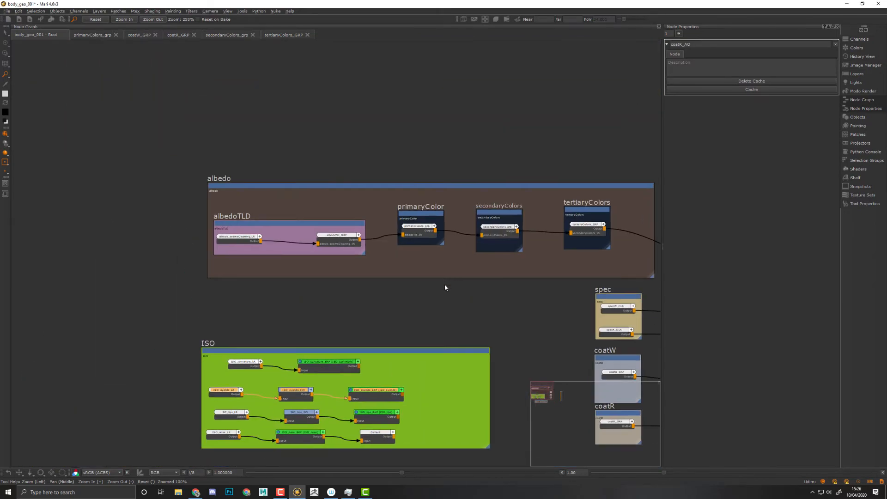
left_click(417, 235)
scroll(415, 231, "up", 2)
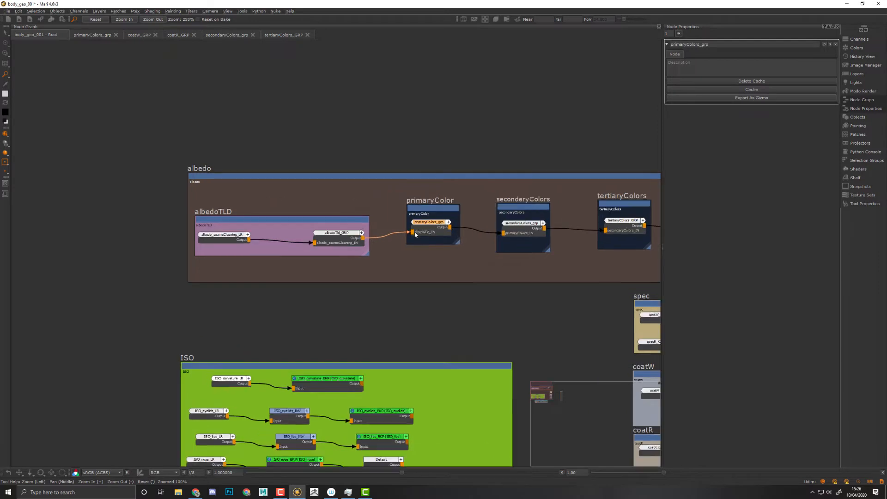
left_click(830, 45)
scroll(345, 267, "up", 6)
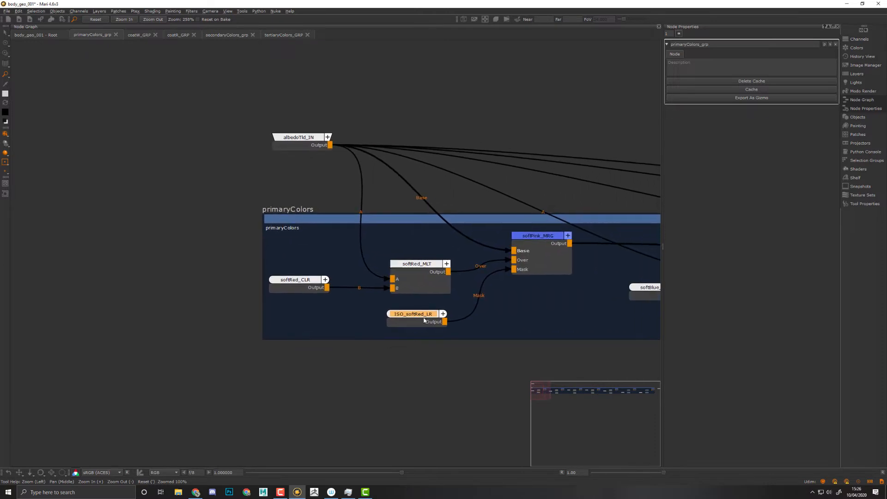
Step: Move the ISO_softRed_LR node out of the primaryColors backdrop into the empty space below it
left_click(424, 320)
middle_click_drag(465, 368, 335, 370)
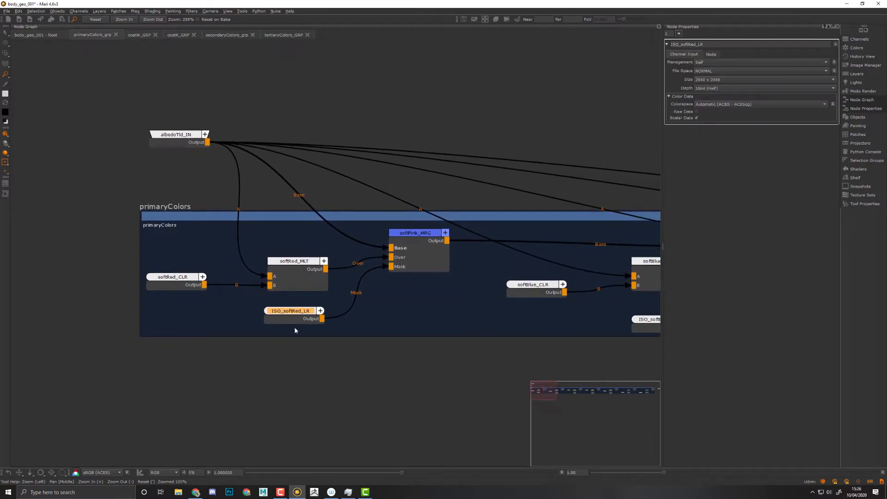
left_click_drag(293, 325, 290, 357)
left_click_drag(291, 322, 284, 420)
mouse_move(436, 378)
middle_mouse_down()
mouse_move(446, 376)
mouse_move(401, 286)
mouse_move(434, 371)
middle_mouse_up()
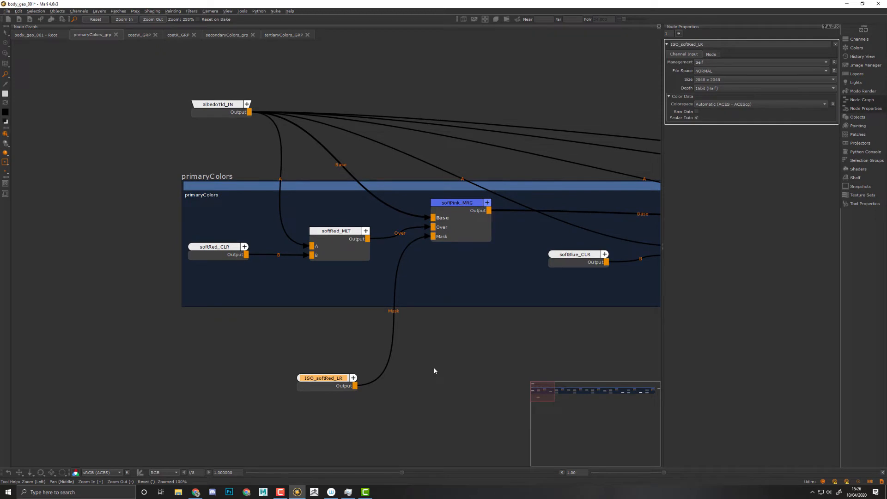
mouse_move(328, 379)
left_mouse_down()
mouse_move(318, 378)
mouse_move(328, 379)
left_mouse_up()
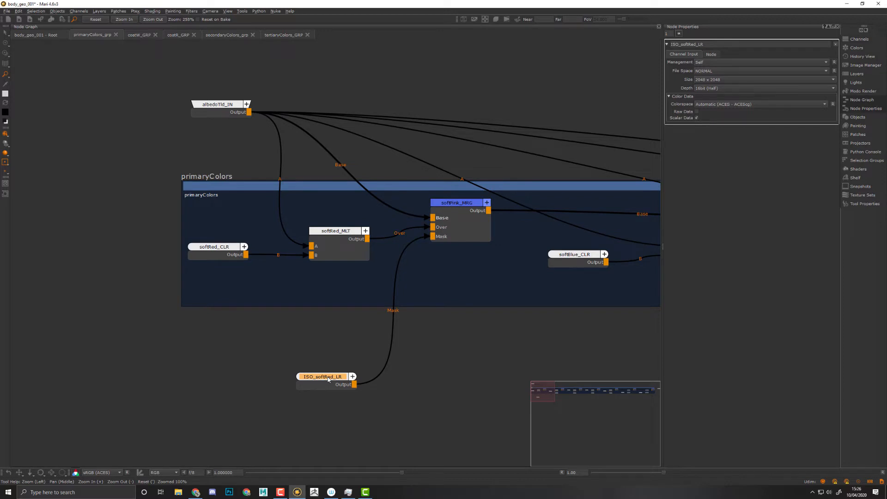
left_click_drag(328, 379, 328, 381)
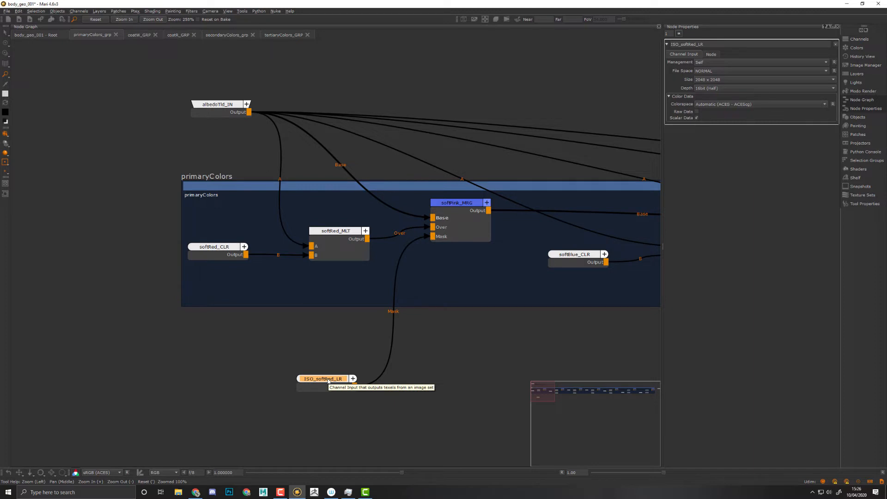
Step: Add an Input node beside ISO_softRed_LR and check the group's input port in the root graph
left_click(456, 348)
key("Tab")
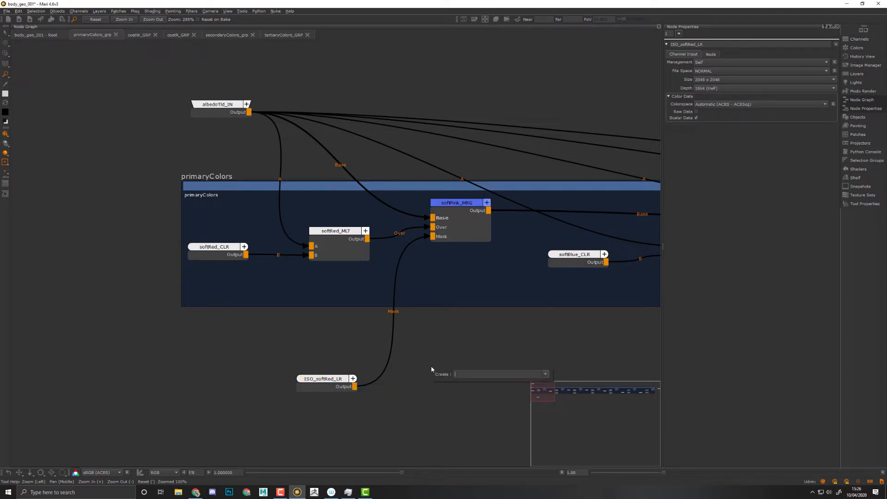
type("input")
key("Return")
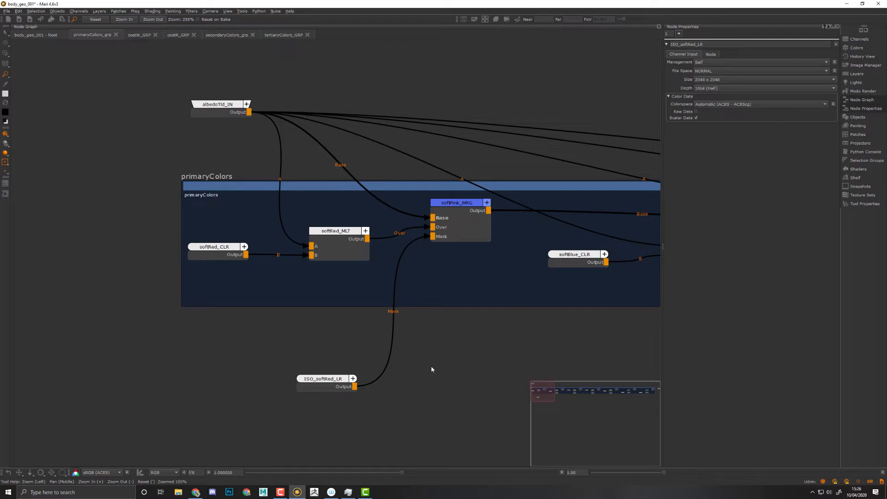
left_click_drag(458, 372, 445, 374)
left_click(38, 36)
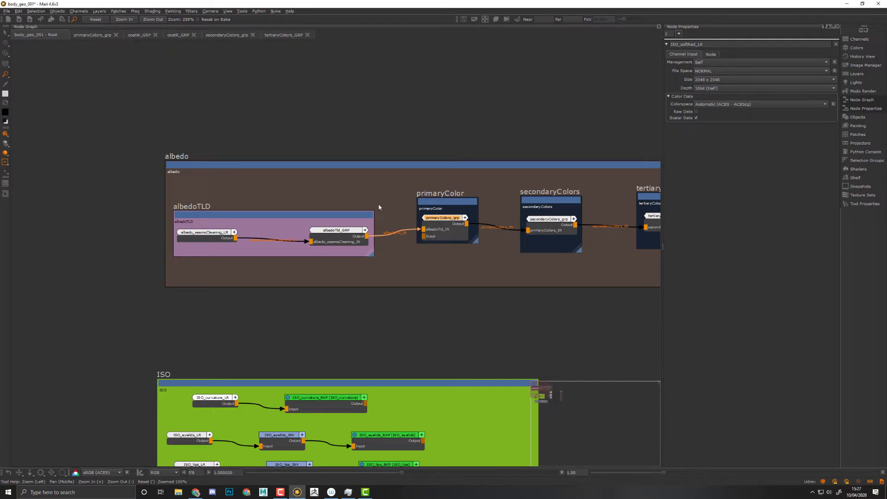
left_click(95, 36)
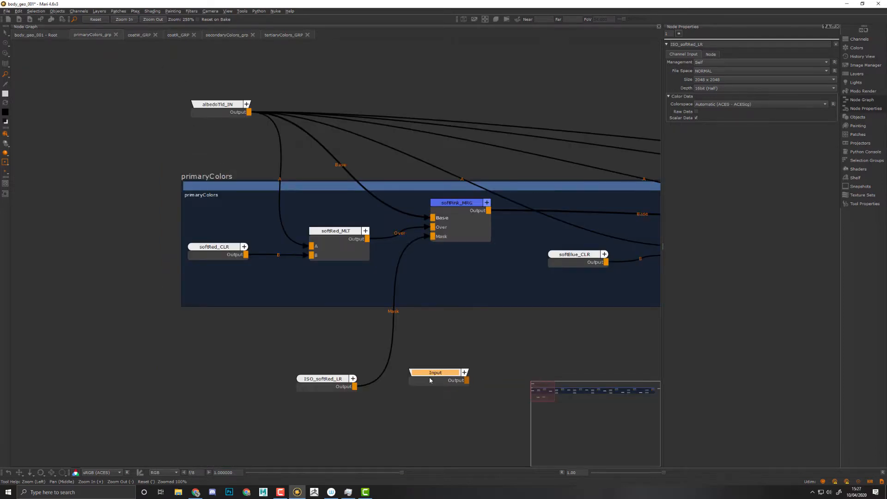
Step: Paste a copy of the Input node below ISO_softBlue_LR and another below ISO_yellow_LR
middle_click_drag(540, 328, 323, 313)
key("ctrl+v")
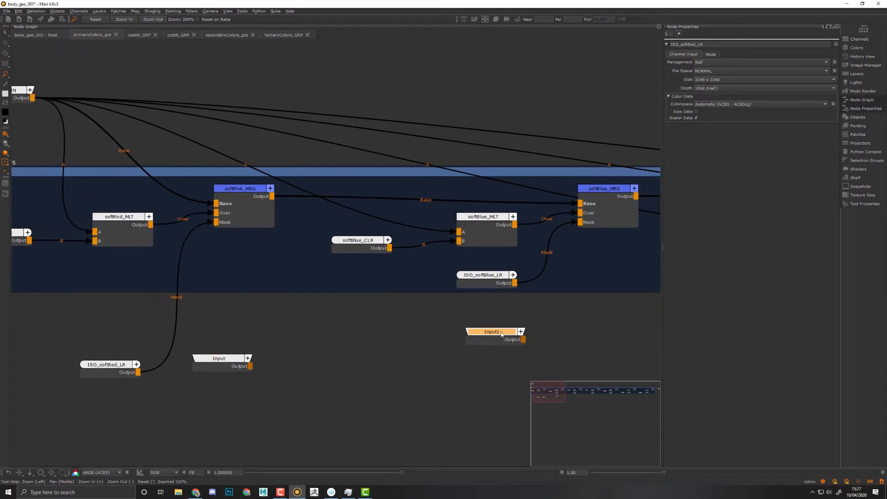
left_click_drag(499, 336, 488, 315)
middle_click_drag(508, 329, 262, 315)
left_click(583, 303)
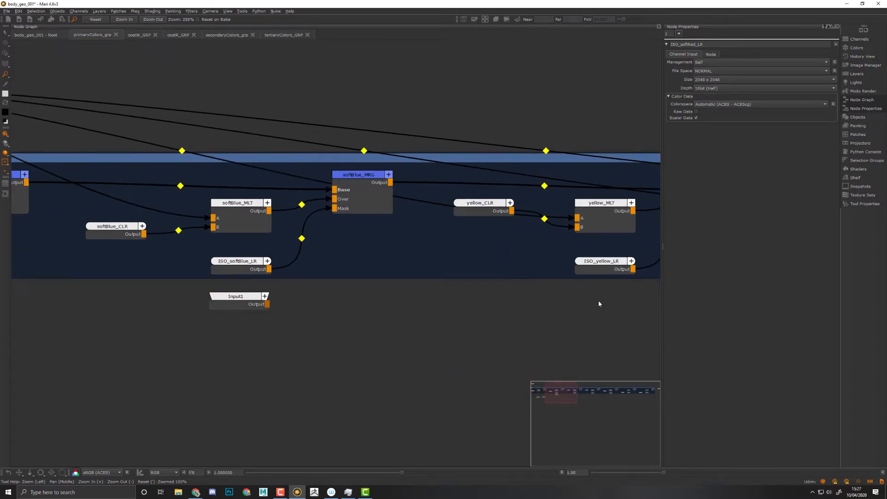
key("ctrl+v")
middle_click_drag(566, 302, 349, 306)
left_click_drag(414, 305, 394, 305)
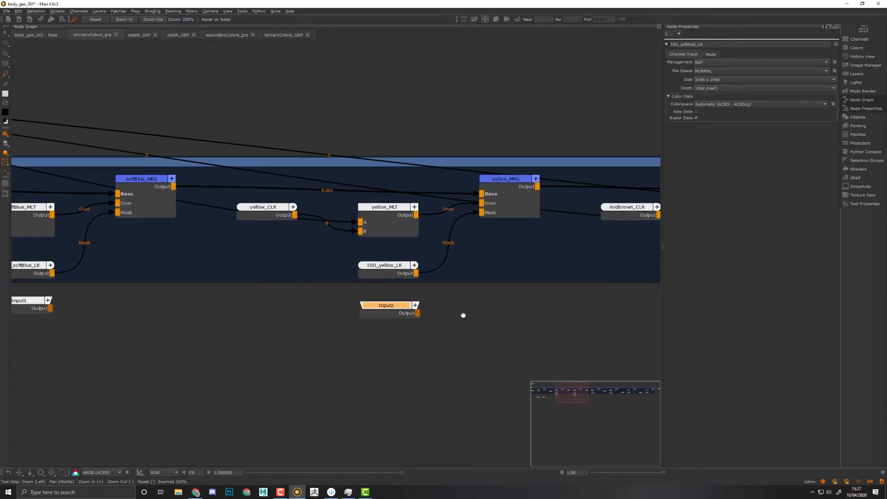
Step: Paste further copies of the Input node below midBrown_LR and ISO_black_LR, and check the Ambient Occlusion chains
middle_click_drag(460, 313, 230, 313)
key("ctrl+v")
middle_click_drag(536, 325, 191, 320)
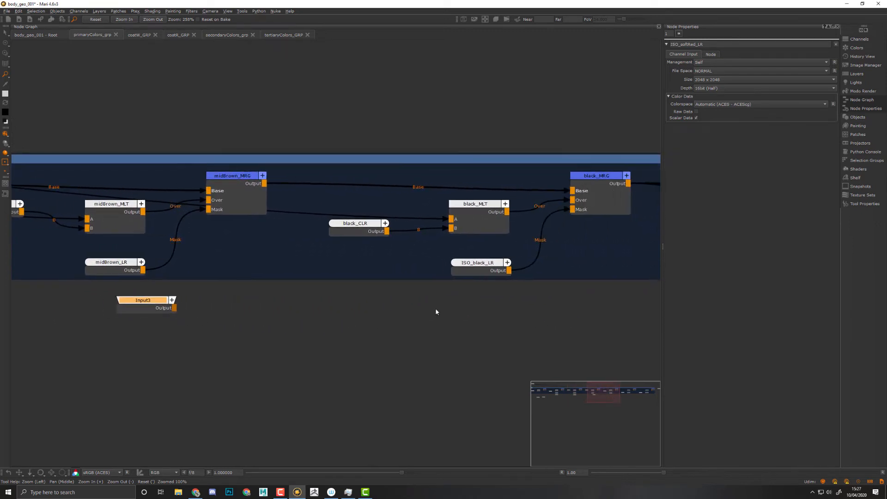
left_click(449, 306)
key("ctrl+v")
middle_click_drag(582, 310, 316, 309)
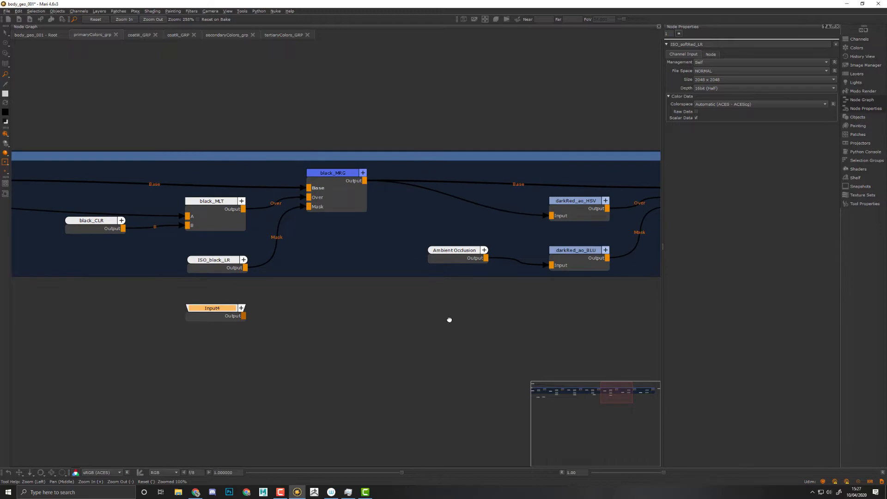
middle_click_drag(449, 319, 174, 323)
middle_click_drag(341, 317, 580, 285)
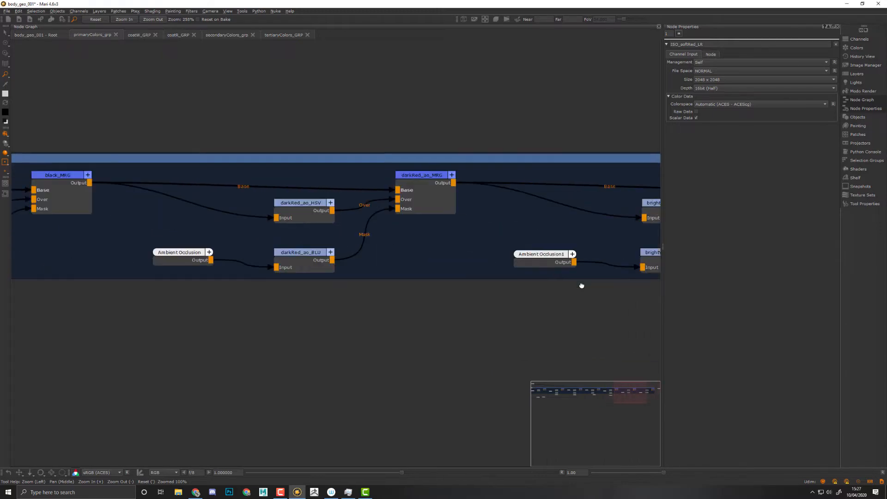
Step: Stack ISO_softRed_LR and the first Input node closely together just below the primaryColors backdrop
middle_click_drag(167, 328, 559, 275)
middle_click_drag(419, 303, 740, 308)
middle_click_drag(478, 333, 669, 303)
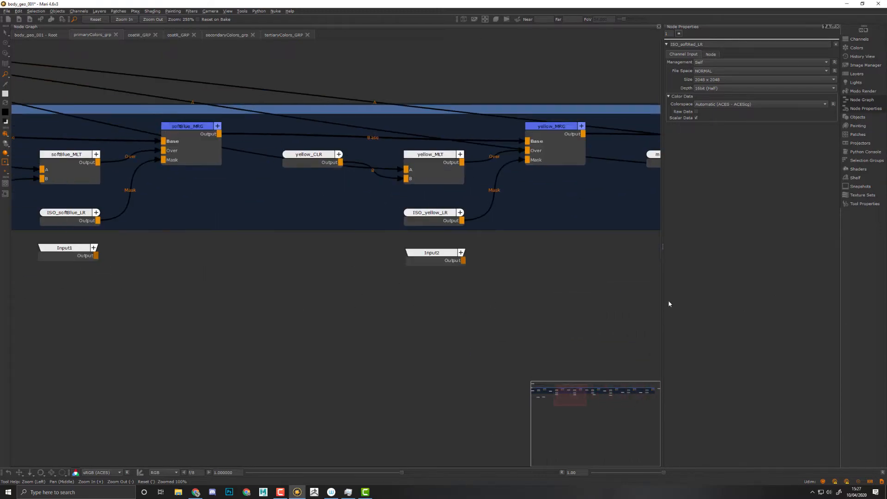
middle_click_drag(232, 320, 418, 341)
middle_click_drag(257, 307, 521, 304)
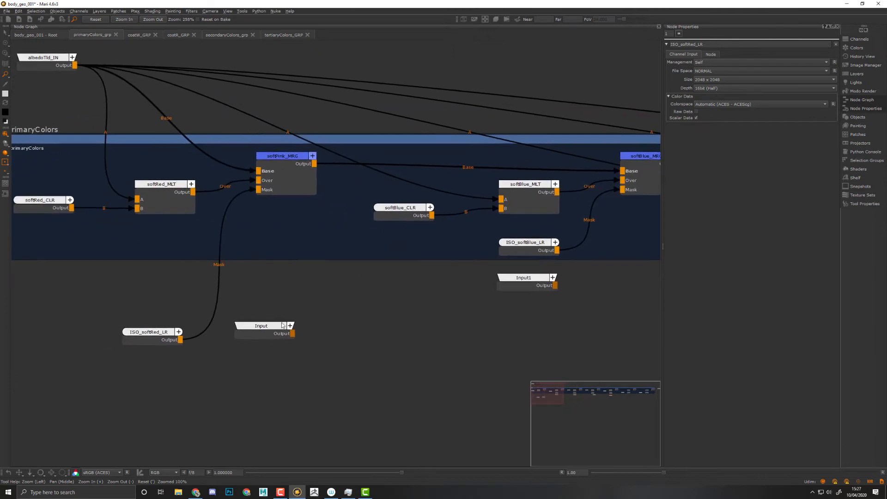
left_click_drag(164, 341, 208, 288)
middle_click_drag(243, 295, 413, 294)
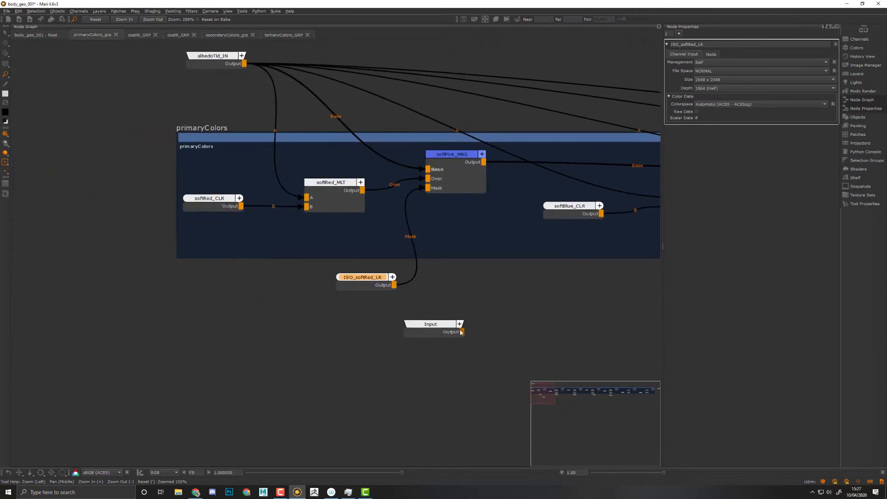
left_click(398, 319)
left_click_drag(411, 325, 345, 315)
middle_click_drag(447, 288, 467, 307)
right_click_drag(421, 294, 471, 336, "alt")
middle_click_drag(470, 336, 456, 334)
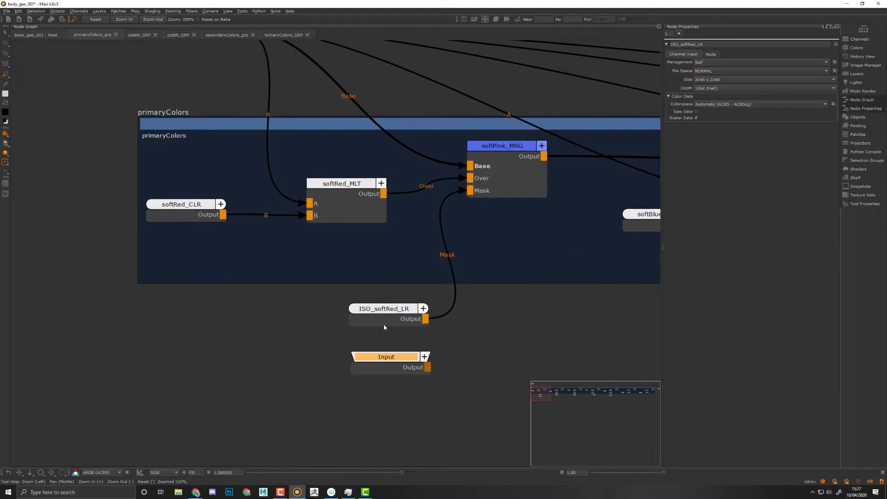
left_click(377, 364)
left_click_drag(394, 310, 391, 318)
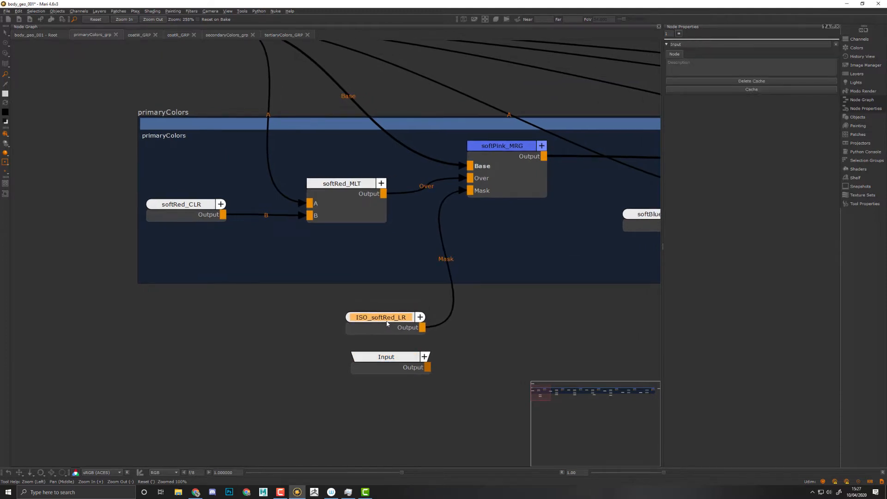
middle_click_drag(367, 304, 349, 368)
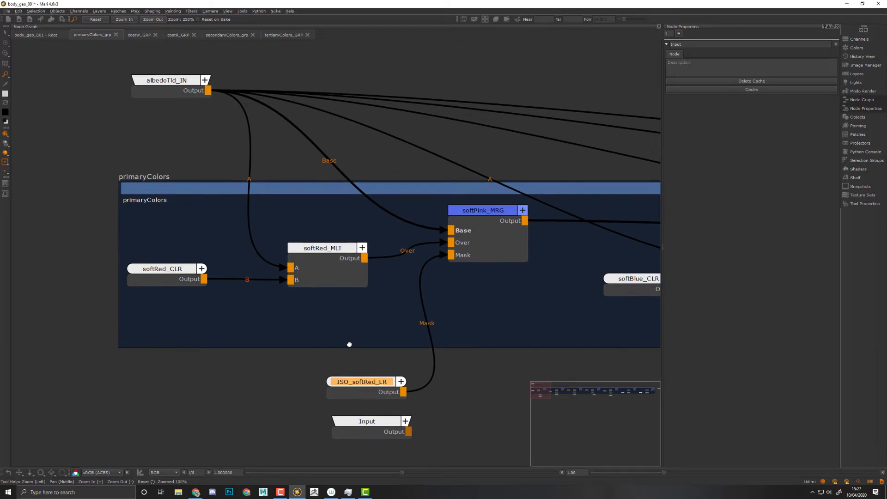
Step: Inspect the properties of softRed_MLT and softRed_CLR, and shift softRed_CLR slightly lower in the backdrop
left_click(322, 265)
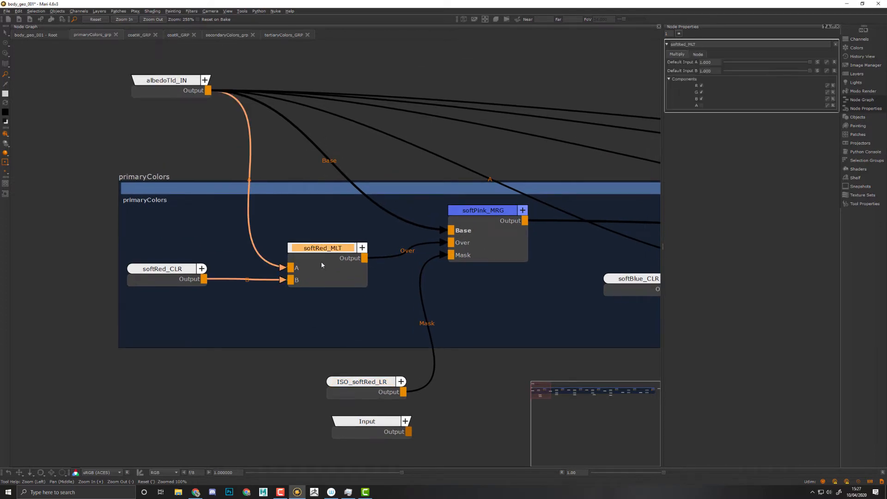
middle_click_drag(369, 335, 391, 319)
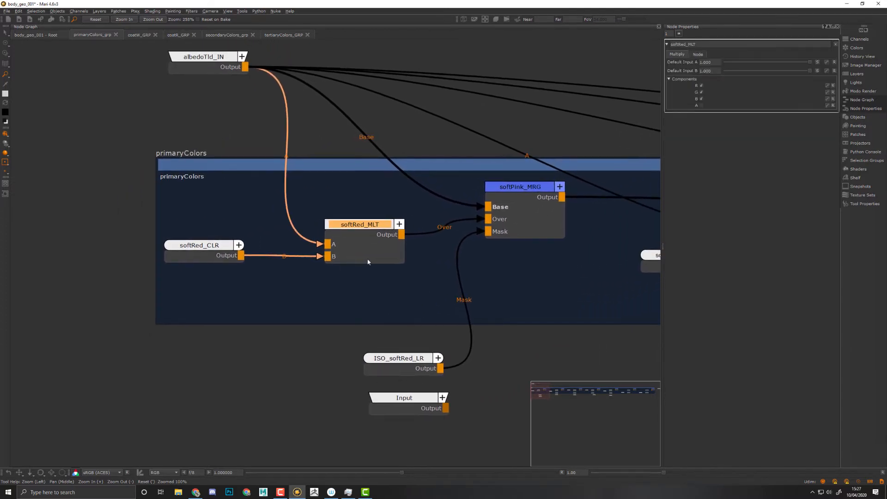
left_click_drag(215, 259, 209, 272)
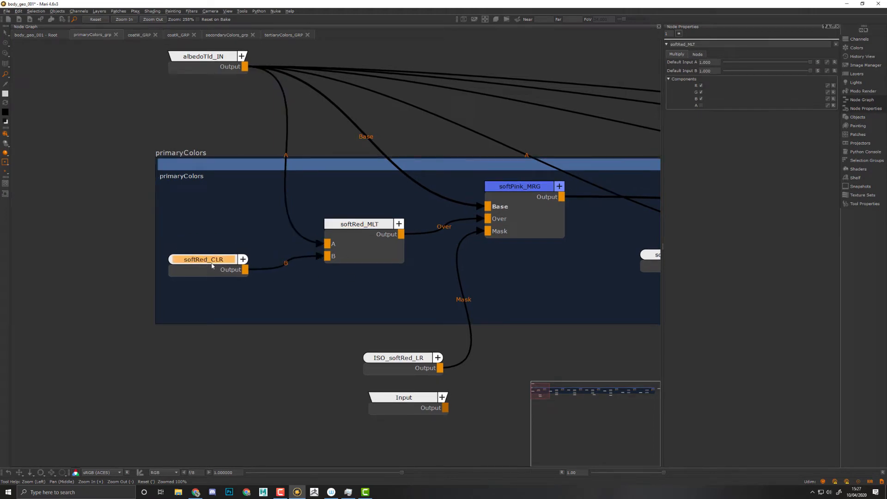
double_click(214, 266)
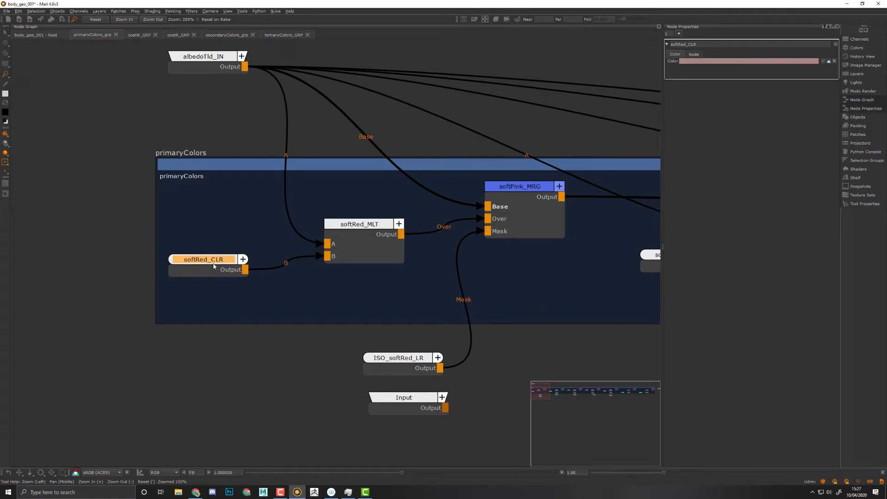
Step: Rename the Input node below ISO_softRed_LR as ISO_color1_IN
left_click(407, 401)
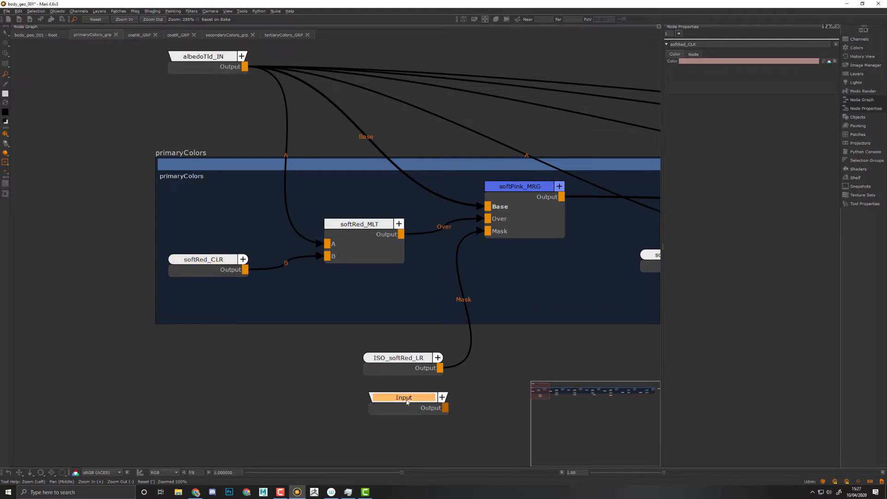
double_click(407, 401)
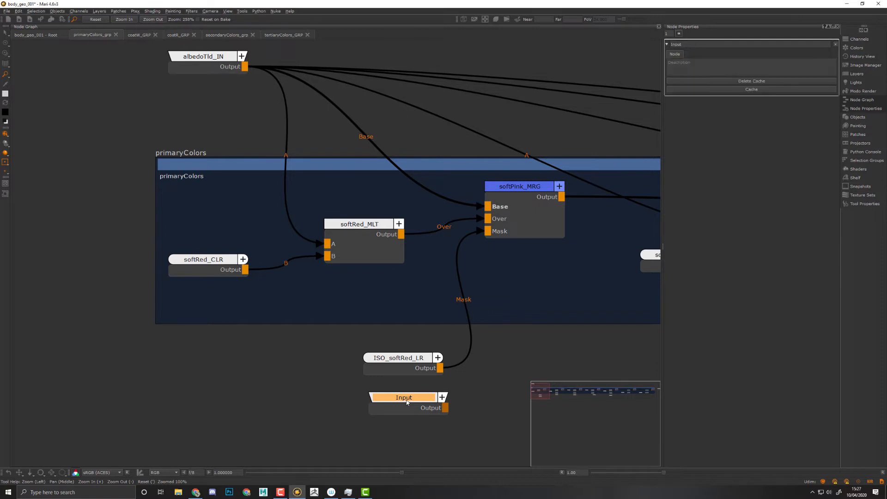
double_click(692, 44)
type("ISO_color1_IN")
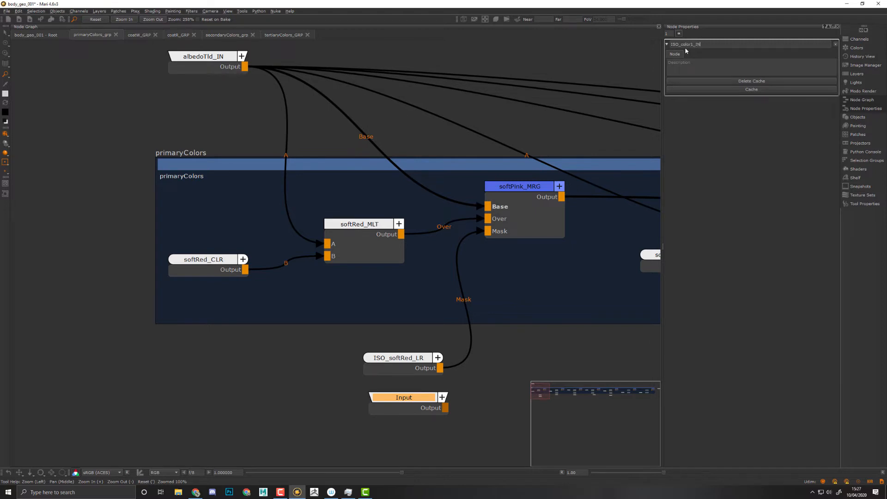
key("Return")
Step: Rename ISO_softRed_LR as ISO_color1_LR, reusing the color1 part of the input node's name
left_click_drag(692, 44, 681, 44)
key("ctrl+c")
left_click(394, 365)
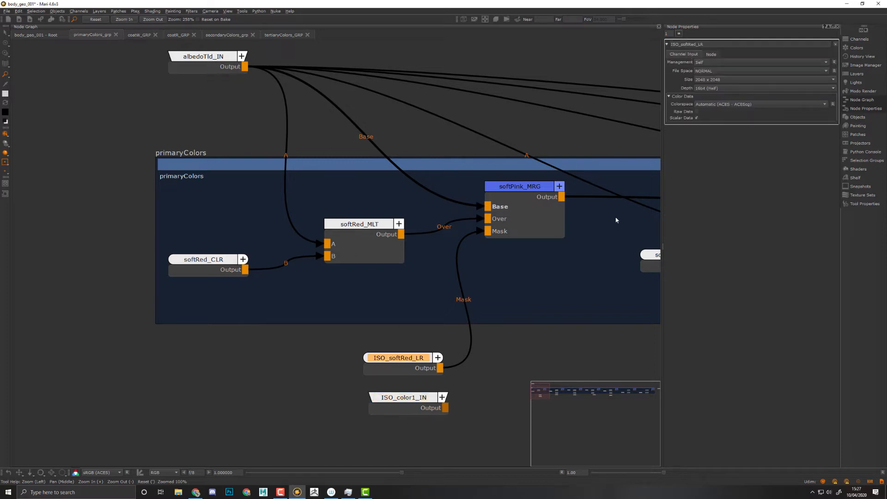
left_click_drag(696, 44, 681, 45)
key("ctrl+v")
key("Return")
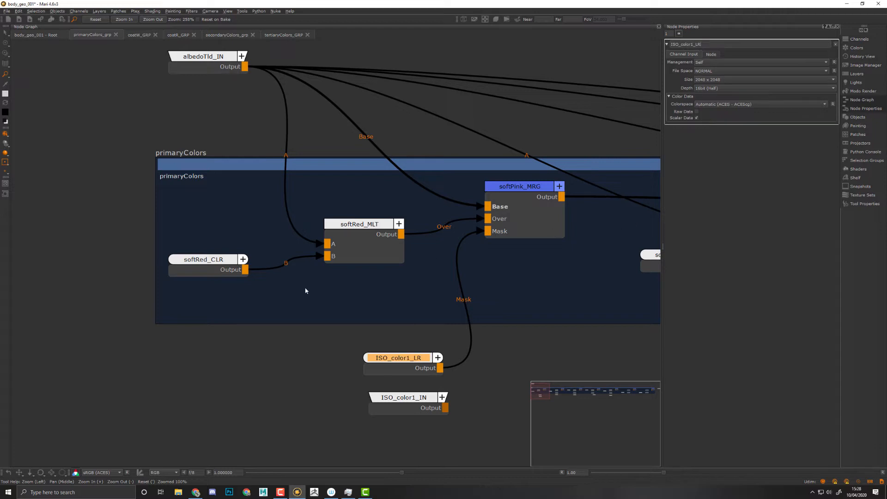
Step: Rename the softRed_CLR node as color1_CLR
left_click(207, 262)
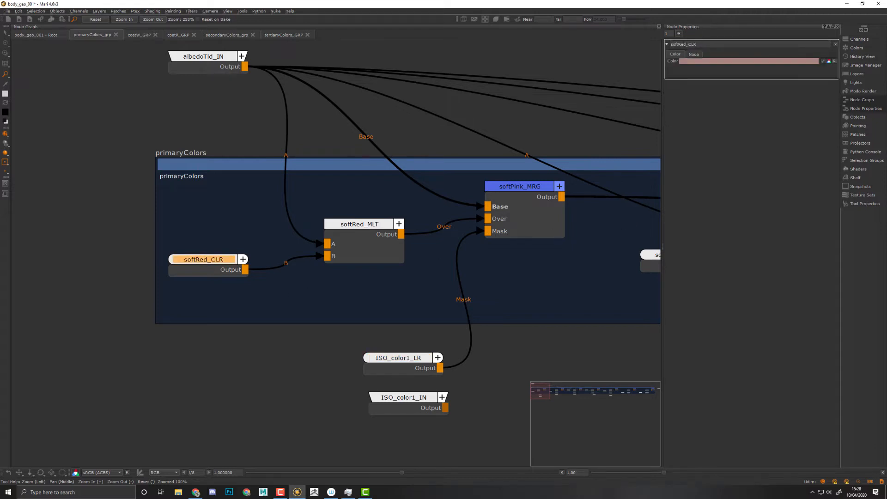
left_click_drag(687, 44, 671, 45)
key("ctrl+v")
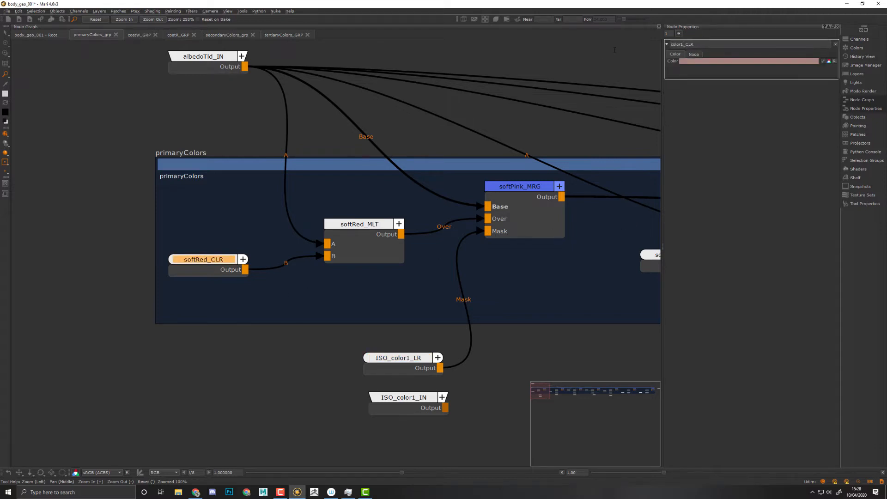
left_click(359, 226)
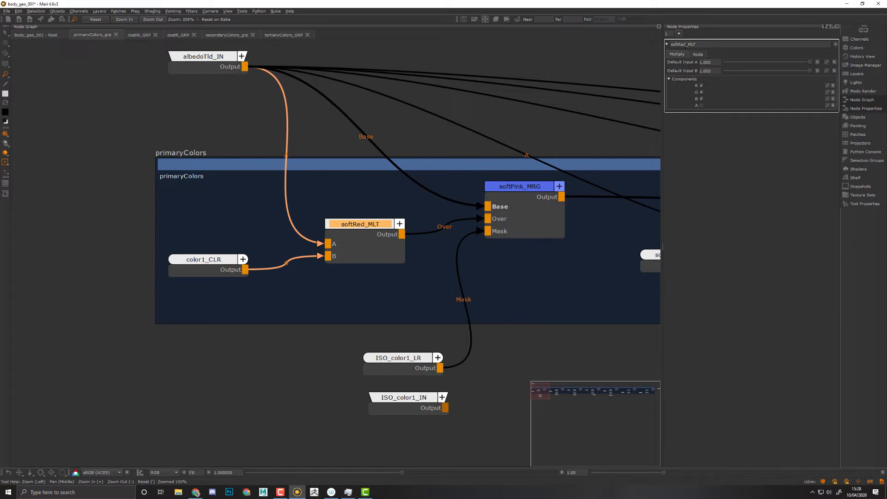
Step: Rename softRed_MLT as color1_MLT and softPink_MRG as color1_MRG, reusing the copied color1 text
left_click_drag(687, 44, 670, 44)
key("ctrl+v")
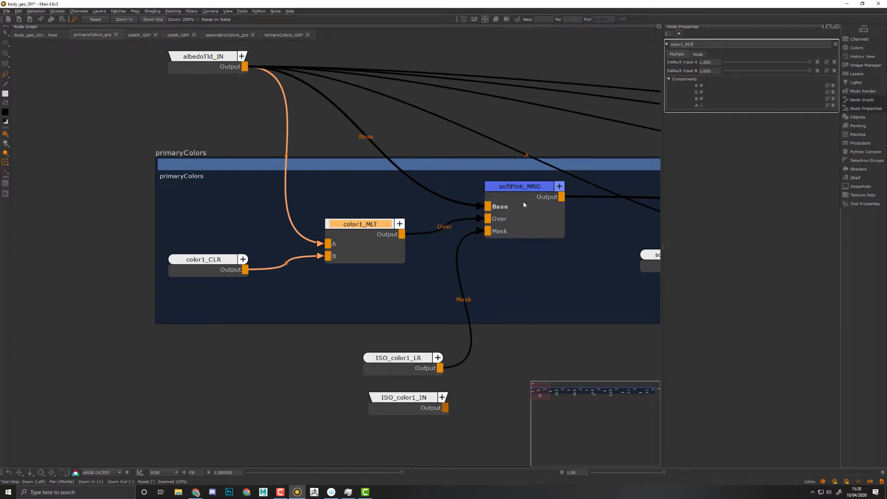
left_click(523, 204)
left_click_drag(687, 44, 671, 44)
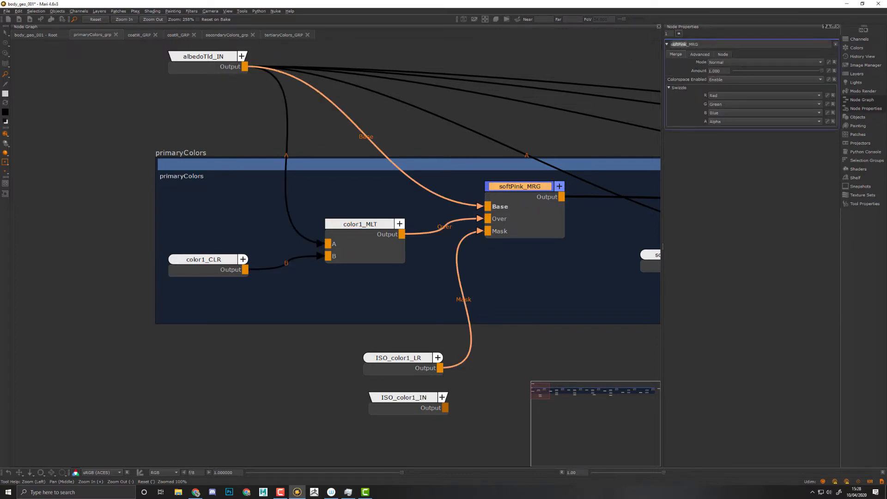
key("ctrl+v")
key("Return")
Step: Shift the softBlue_CLR node slightly lower in the backdrop and rename it as color2_CLR
middle_click_drag(523, 239, 478, 182)
left_click_drag(470, 318, 467, 329)
middle_click_drag(466, 315, 310, 324)
middle_click_drag(420, 288, 275, 304)
left_click(337, 234)
left_click_drag(337, 235, 340, 246)
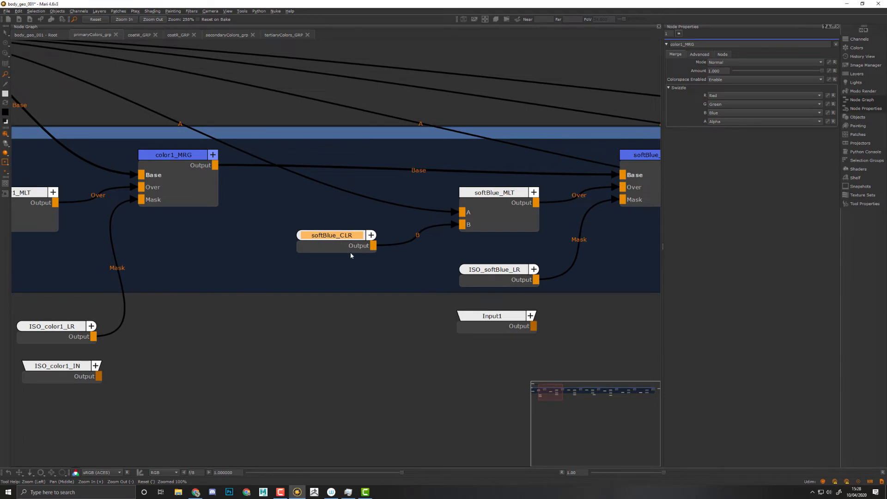
left_click_drag(688, 45, 670, 44)
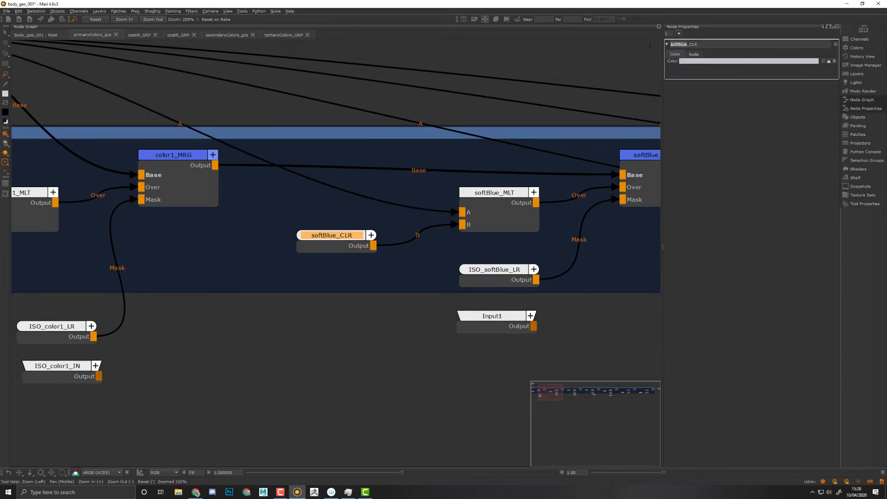
type("color1")
key("Return")
Step: Rename the softBlue_MLT node as color2_MLT
left_click(495, 192)
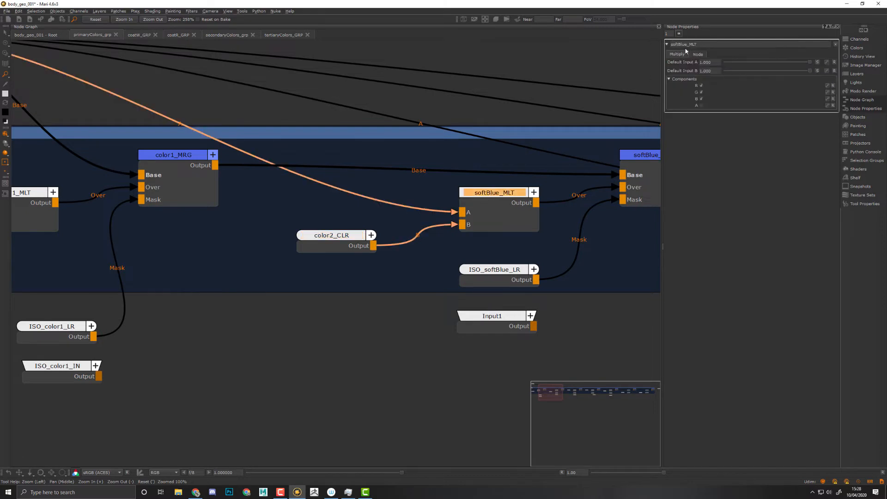
left_click_drag(688, 44, 615, 42)
type("color1")
key("BackSpace")
type("2")
Step: Rename the ISO_softBlue_LR node as ISO_color2_LR
left_click(492, 281)
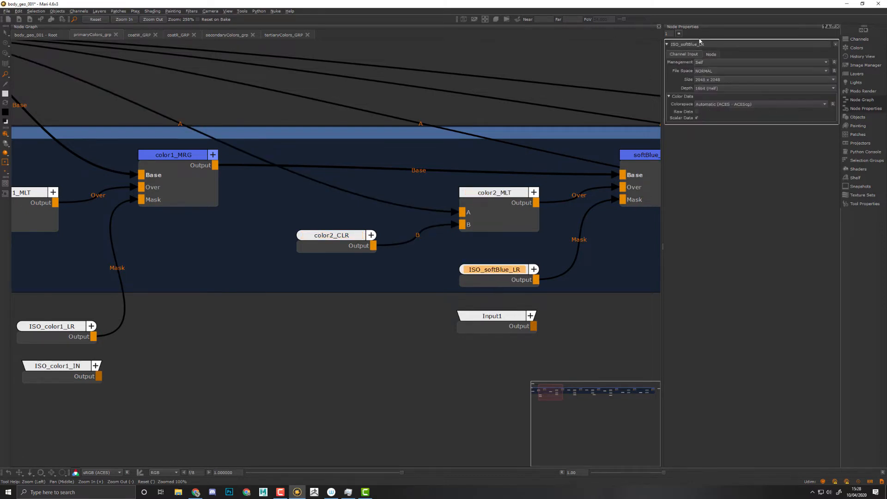
left_click_drag(698, 44, 681, 44)
type("color1")
key("BackSpace")
type("2")
key("Return")
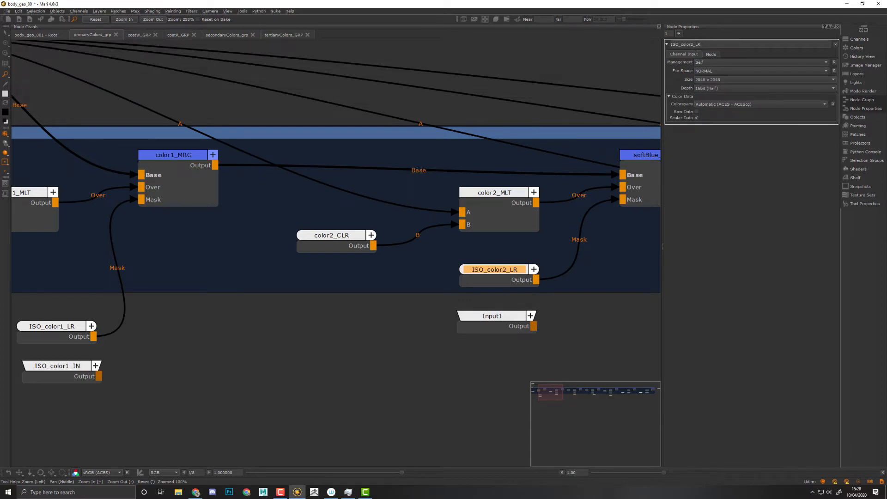
Step: Rename the Input1 node below ISO_color2_LR as ISO_color2_IN
left_click(504, 317)
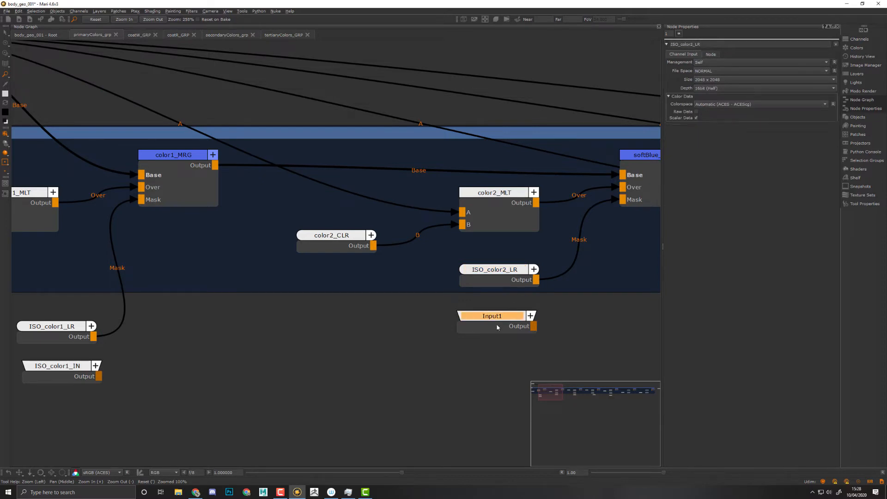
double_click(688, 45)
type("color1")
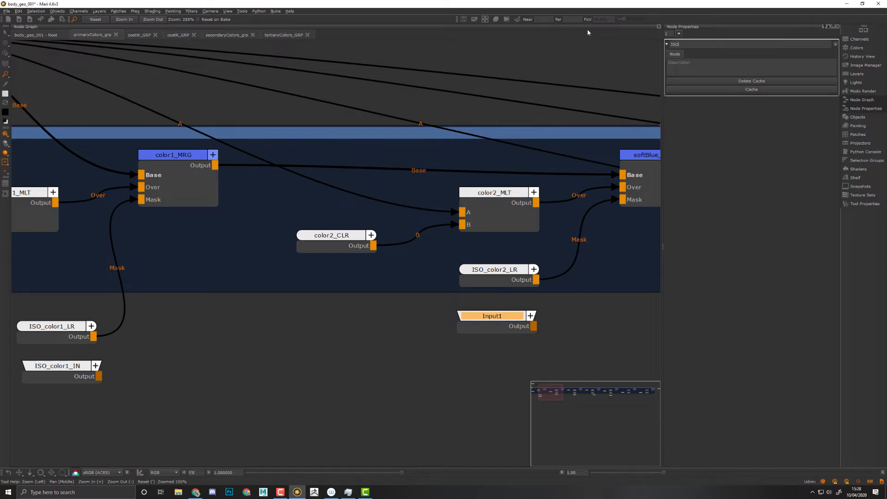
type("ISO_color2_IN")
key("Return")
Step: Rename the softBlue_MRG merge node as color2_MRG
middle_click_drag(656, 170, 409, 150)
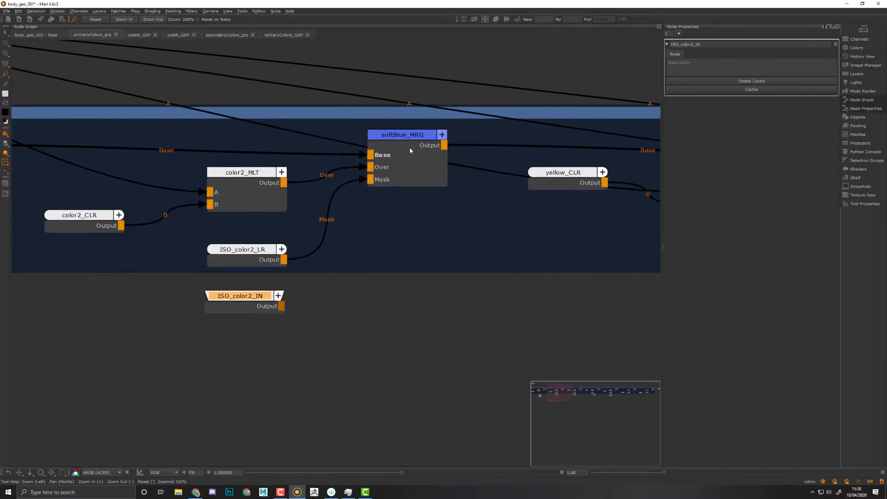
middle_click_drag(561, 277, 538, 294)
left_click(379, 151)
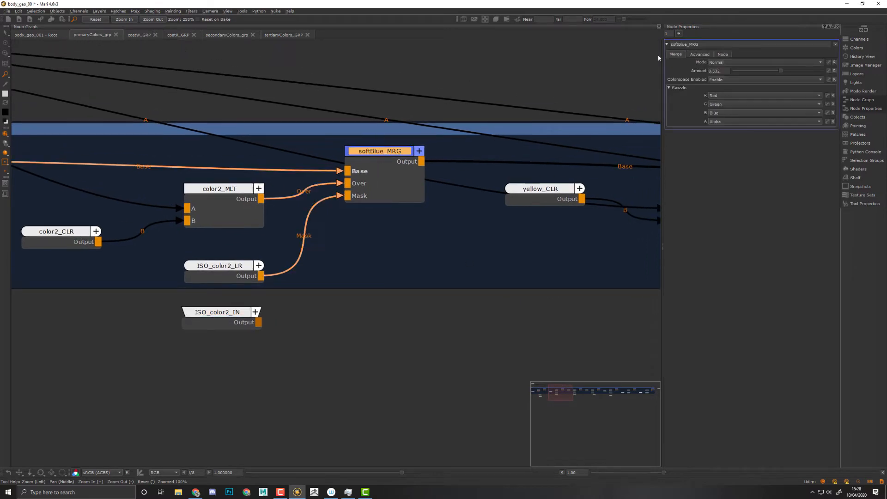
left_click(687, 44)
key("BackSpace")
key("BackSpace")
key("BackSpace")
key("BackSpace")
key("BackSpace")
key("BackSpace")
key("BackSpace")
key("BackSpace")
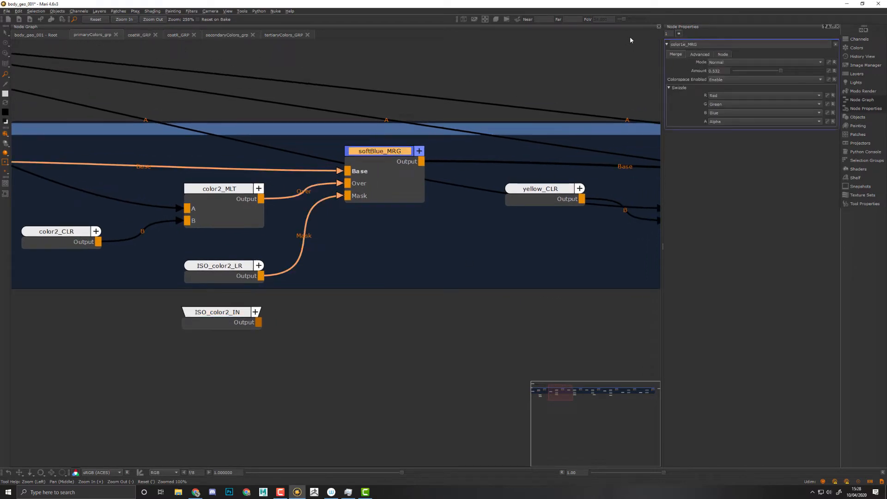
type("color2")
key("Return")
Step: Shift the yellow_CLR node slightly lower in the backdrop, rename it as color3_CLR and copy the color3 name text
middle_click_drag(647, 283, 346, 249)
left_click_drag(263, 155, 268, 185)
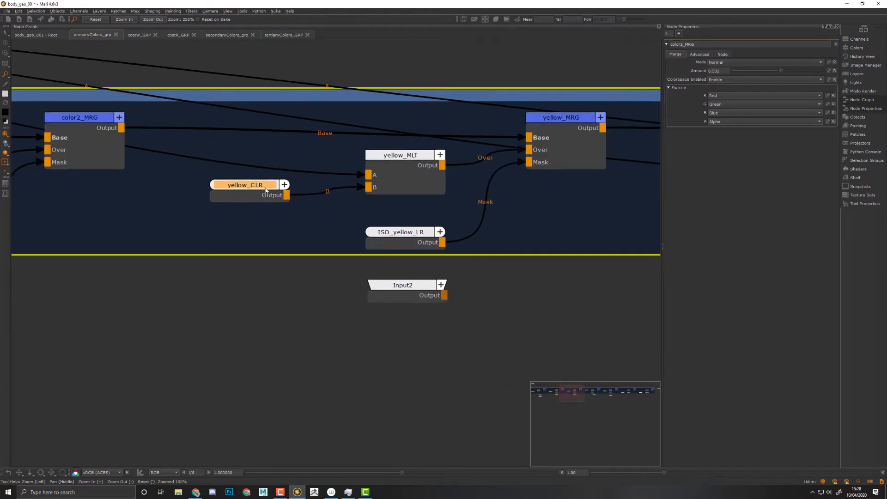
left_click_drag(684, 46, 667, 46)
type("color1")
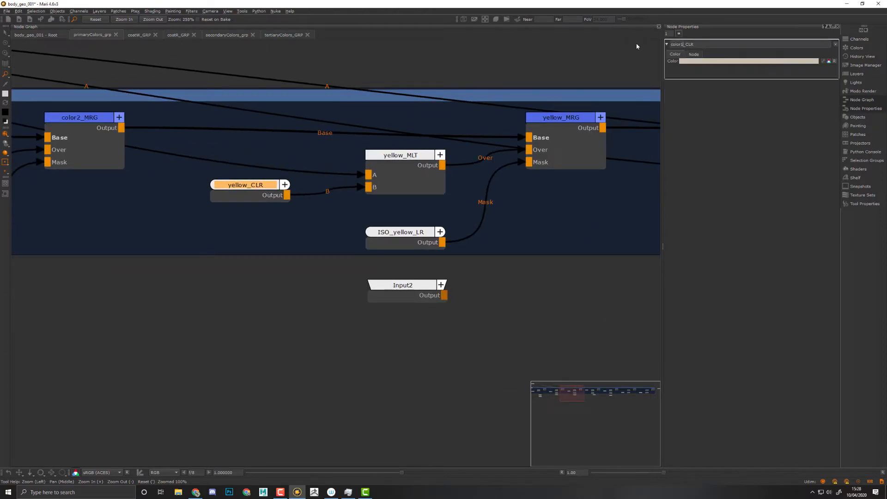
key("BackSpace")
type("3")
key("ctrl+a")
key("Return")
key("shift+Home")
key("ctrl+c")
key("Return")
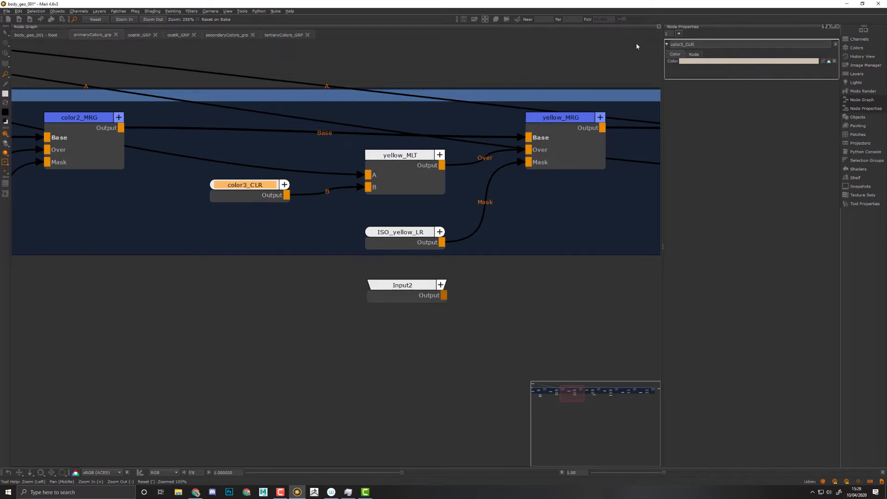
Step: Rename the yellow multiply node color3_MLT and the yellow isolation layer node ISO_color3_LR
left_click(421, 169)
left_click_drag(686, 44, 616, 46)
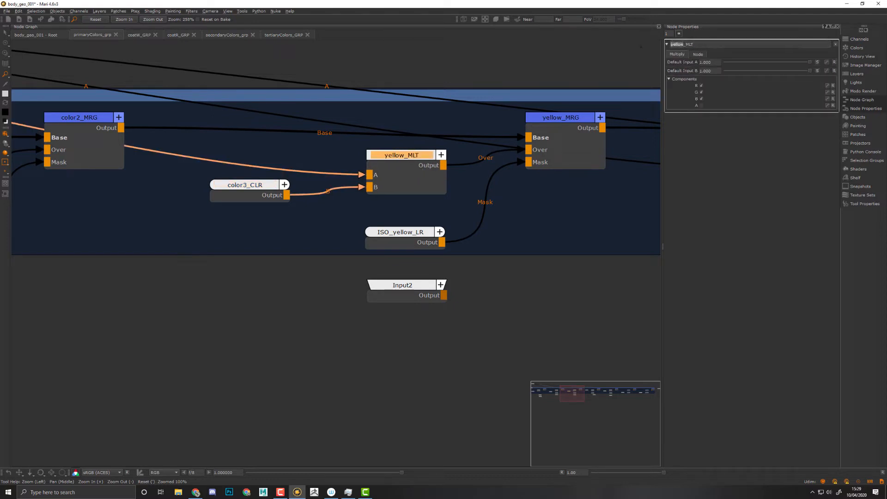
key("ctrl+v")
left_click(401, 231)
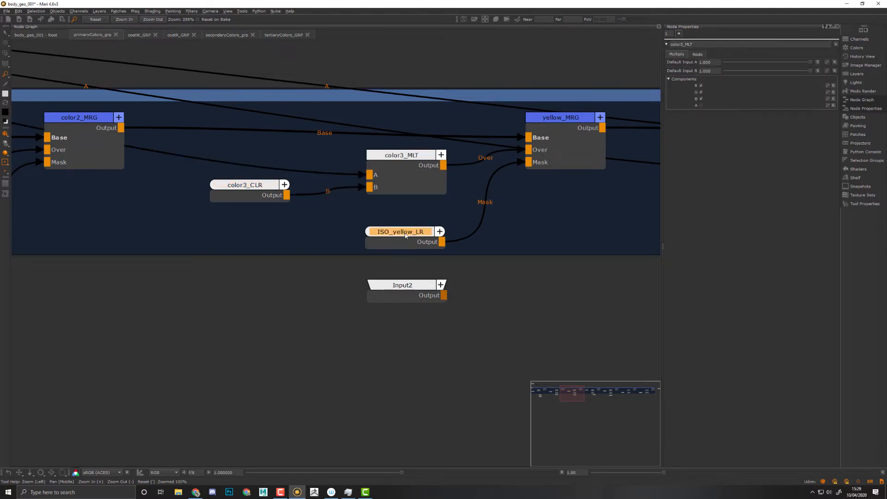
left_click_drag(695, 45, 680, 47)
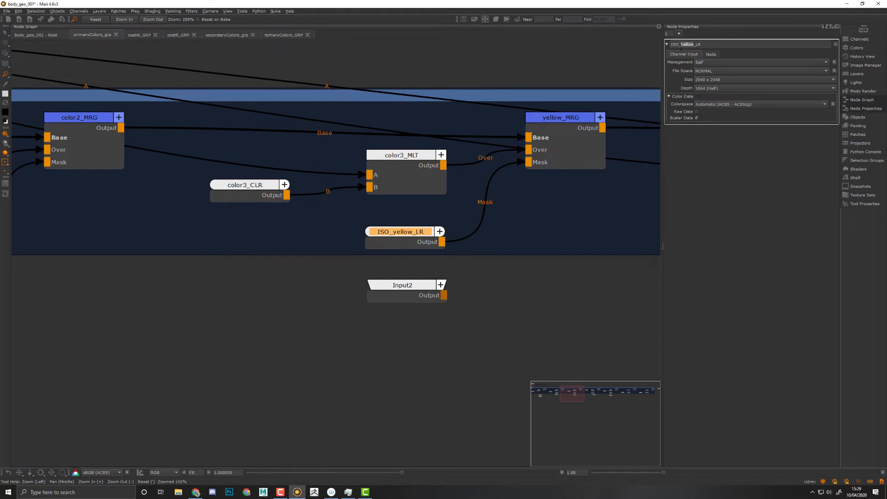
key("ctrl+v")
Step: Rename the Input2 node ISO_color3_IN
left_click(407, 285)
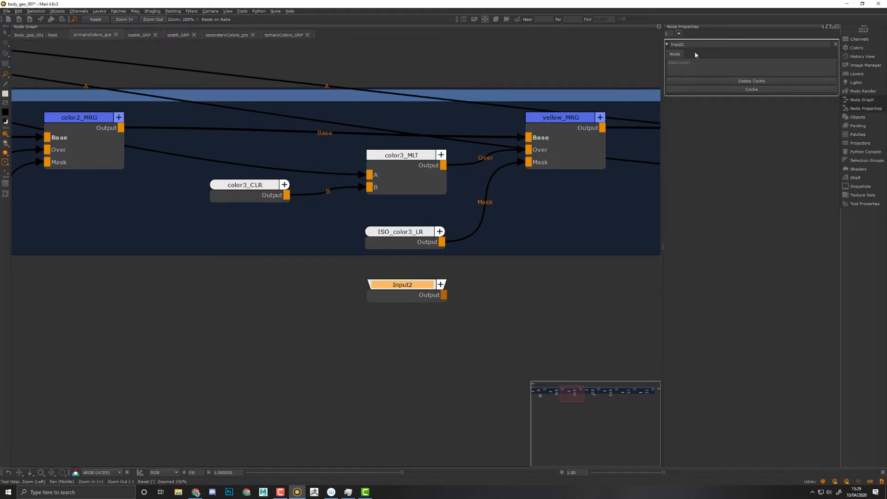
left_click_drag(692, 45, 600, 40)
type("ISO_")
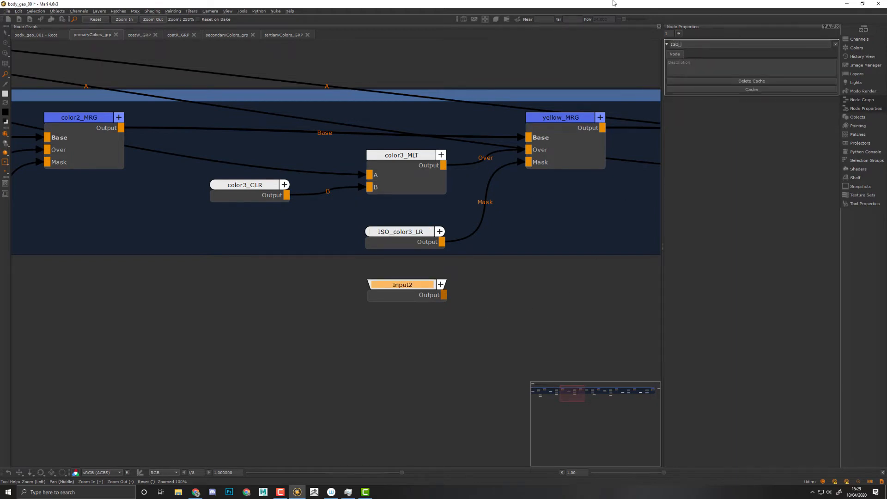
type("color3_IN")
key("Return")
Step: Rename the yellow merge node color3_MRG
double_click(547, 121)
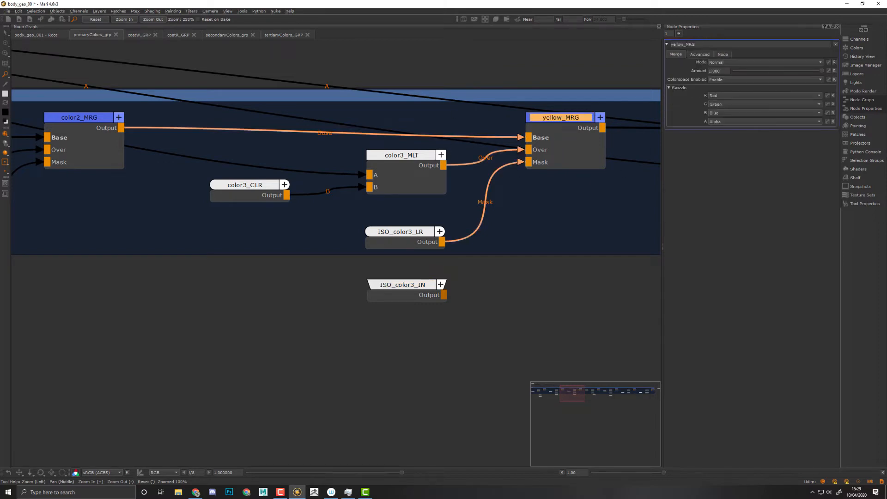
left_click_drag(685, 44, 570, 48)
key("ctrl+v")
key("Return")
Step: Shift the midBrown color node slightly down in the graph and rename it color4_CLR
middle_click_drag(556, 261, 322, 289)
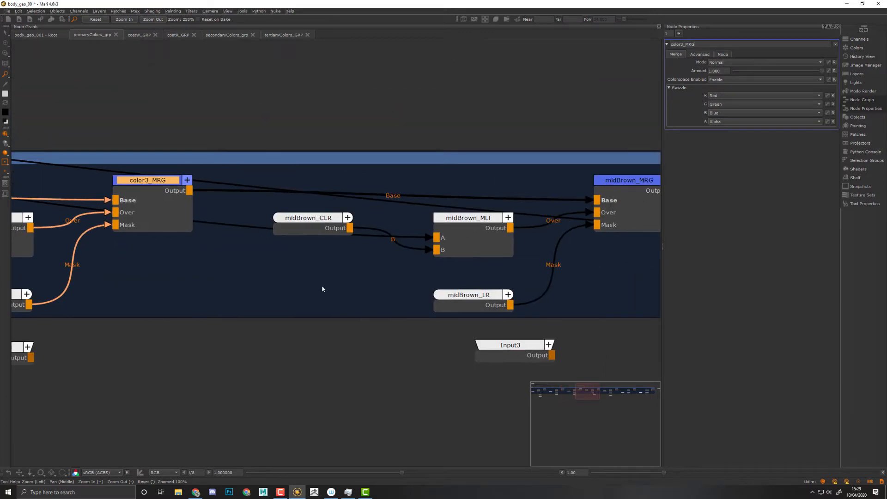
left_click_drag(303, 230, 303, 262)
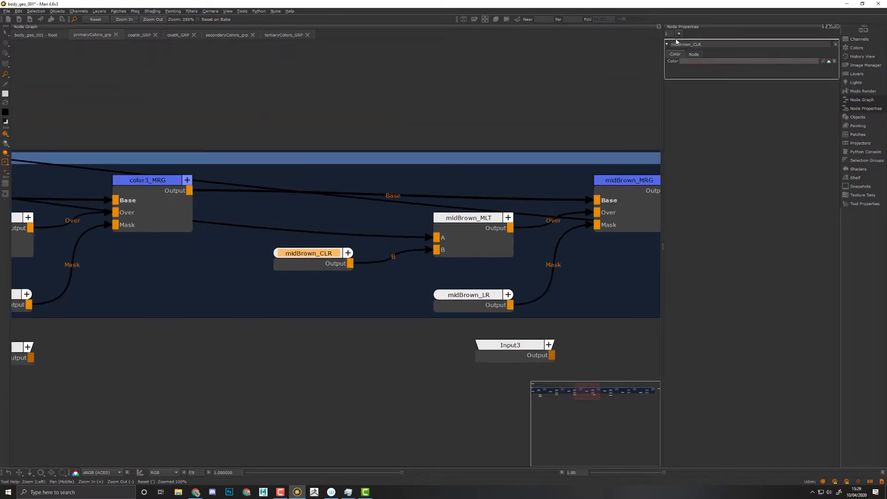
left_click(687, 44)
type("color3")
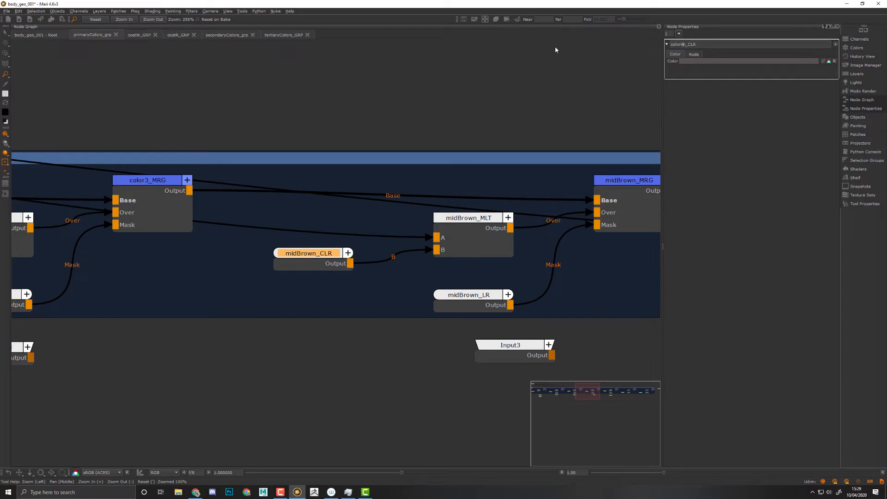
key("Delete")
key("Delete")
type("_")
key("shift+Home")
key("ctrl+c")
key("Return")
Step: Rename the midBrown multiply node color4_MLT and the midBrown layer node color4_LR
left_click(441, 228)
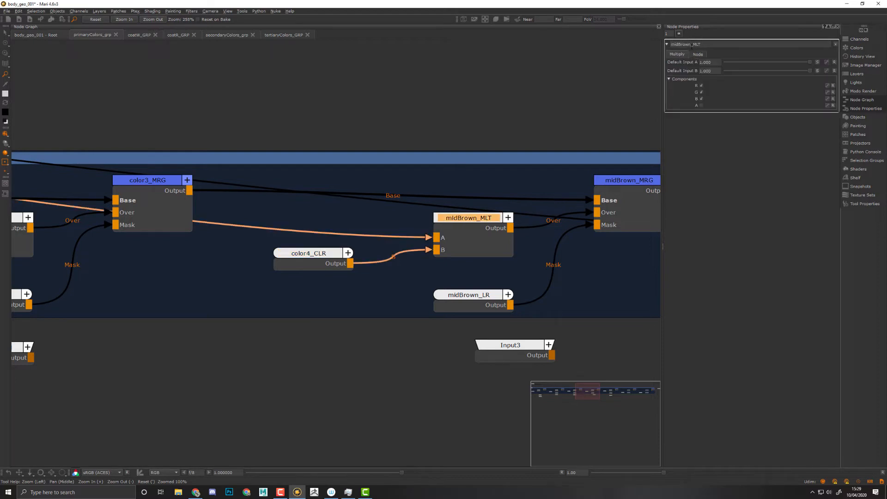
left_click(691, 46)
key("shift+Home")
key("ctrl+v")
middle_click_drag(557, 291, 505, 268)
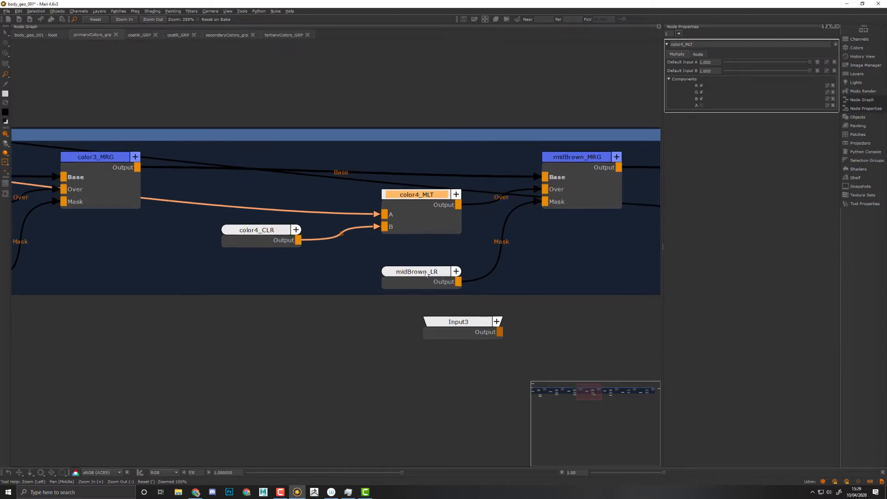
left_click(426, 274)
left_click(691, 44)
key("shift+Home")
key("ctrl+v")
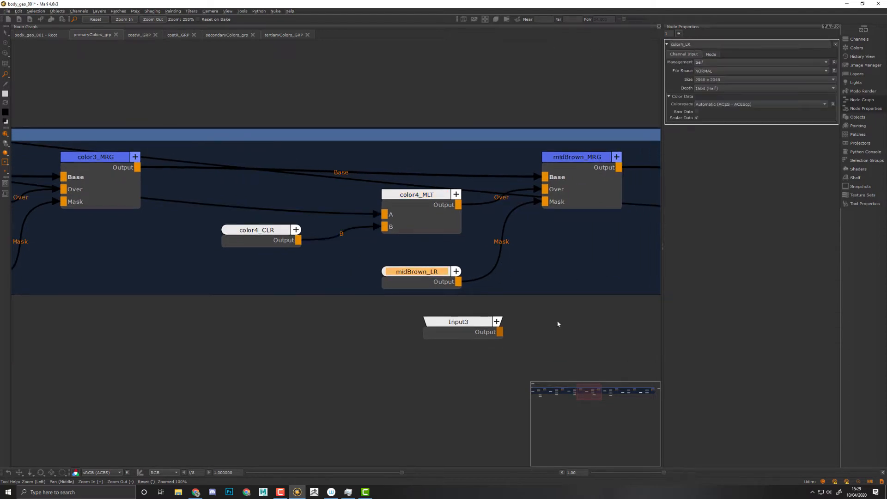
Step: Rename the Input3 node ISO_color4_IN
middle_click_drag(557, 324, 513, 311)
left_click(406, 317)
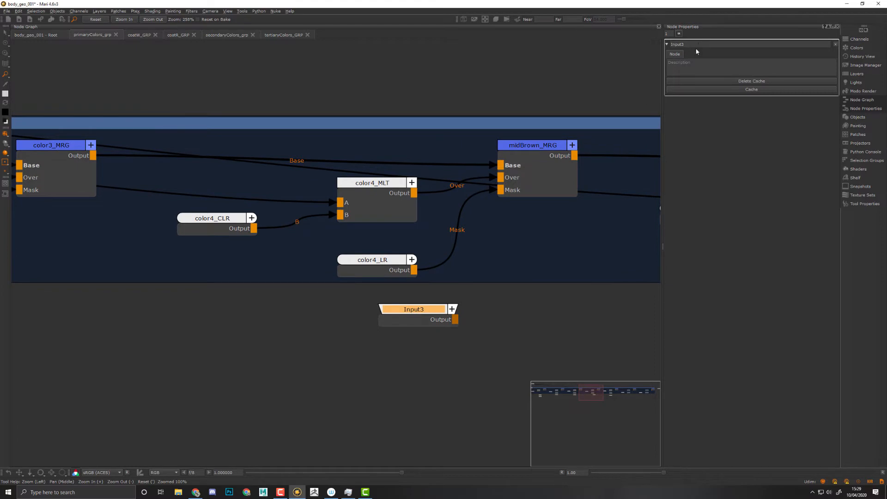
left_click(695, 45)
key("shift+Home")
key("ctrl+v")
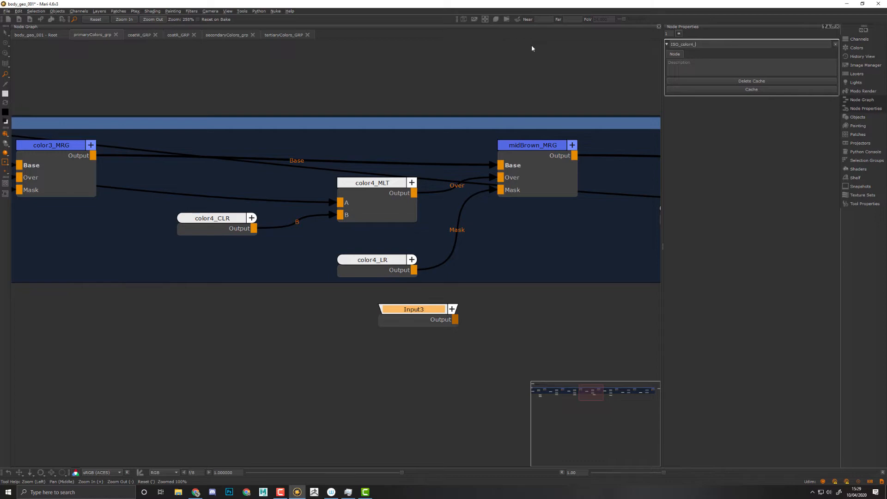
type("IN")
key("Return")
Step: Rename the midBrown merge node color4_MRG
left_click(550, 145)
left_click_drag(693, 44, 548, 38)
type("color4")
type("_")
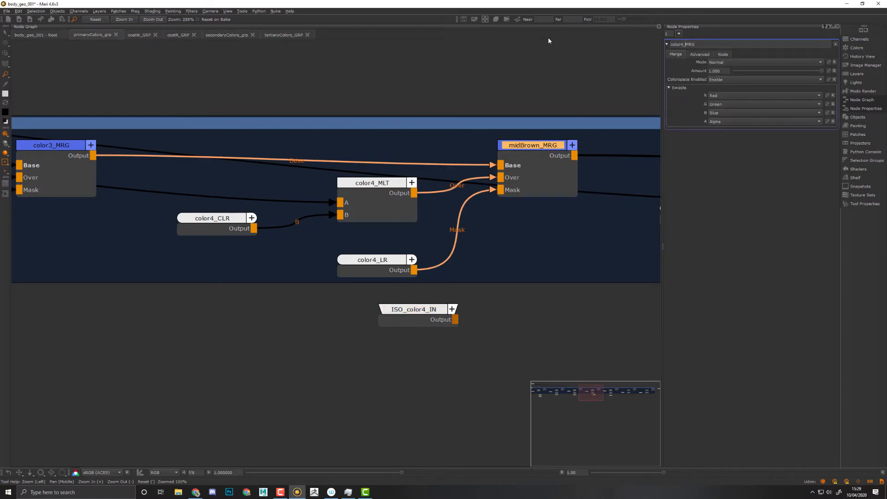
key("Return")
Step: Rename the black color node color5_CLR
middle_click_drag(591, 270, 233, 224)
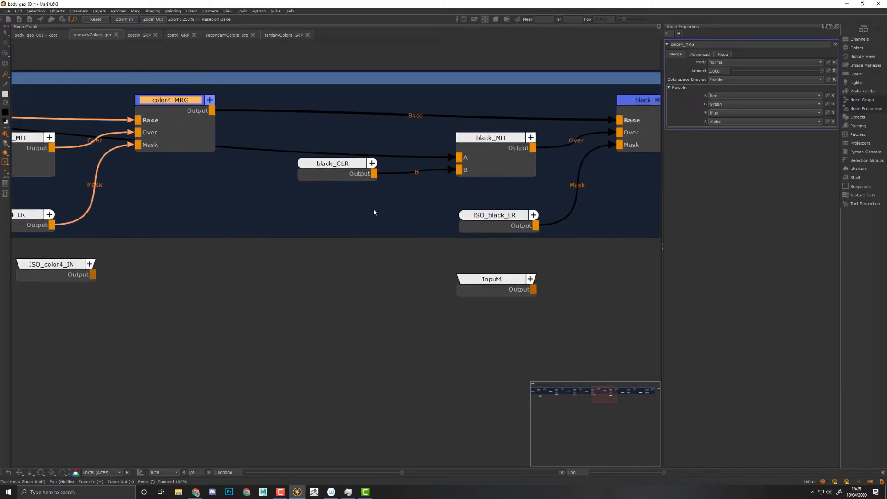
left_click(319, 169)
left_click_drag(680, 45, 491, 21)
type("color4")
key("BackSpace")
type("5")
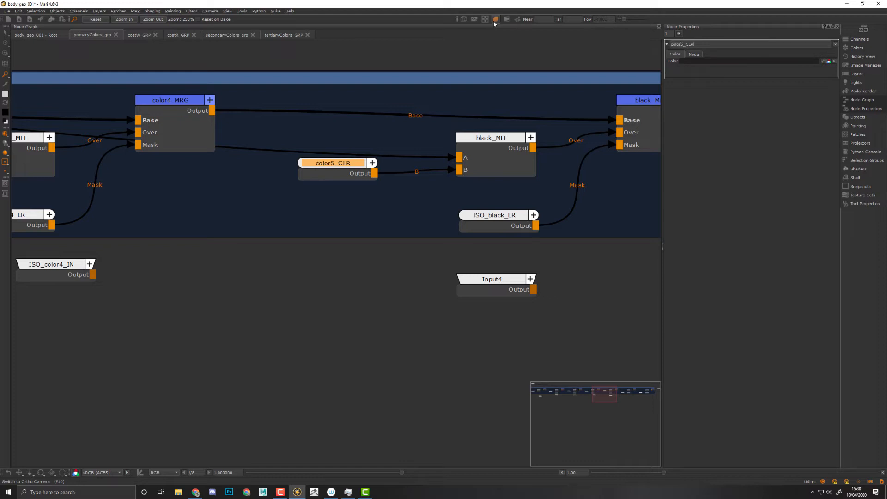
key("Return")
Step: Rename the black multiply node color5_MLT
left_click(491, 137)
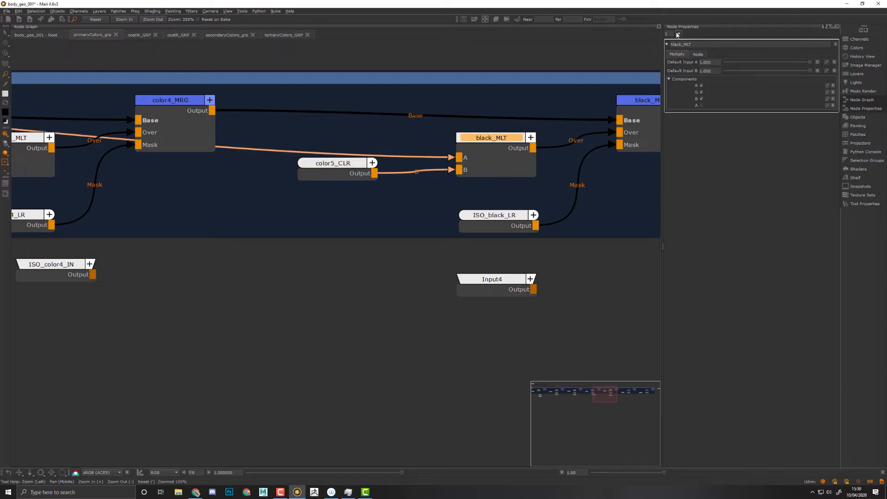
left_click_drag(681, 44, 599, 44)
type("color4")
key("BackSpace")
type("5")
key("Return")
Step: Rename the black isolation layer node ISO_color5_LR
left_click(488, 216)
left_click_drag(692, 44, 680, 44)
type("color5")
left_click(592, 249)
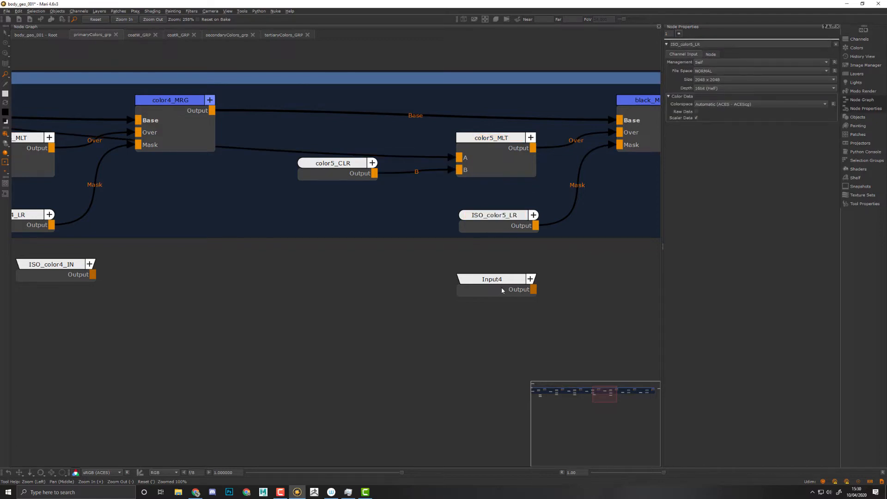
Step: Rename the Input4 node ISO_color5_IN
left_click(501, 287)
left_click(689, 45)
key("ctrl+a")
type("color5")
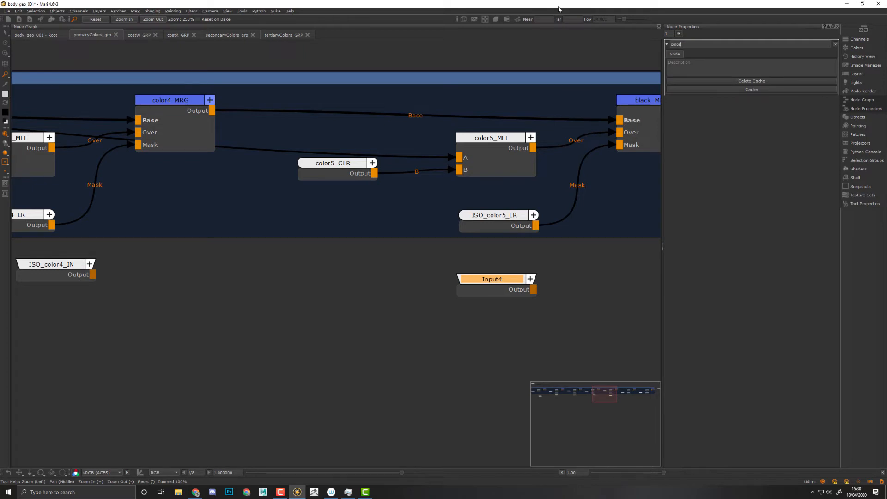
type("ISO_")
type("color5")
key("Return")
Step: Rename the black merge node color5_MRG
middle_click_drag(644, 212, 504, 235)
left_click(513, 124)
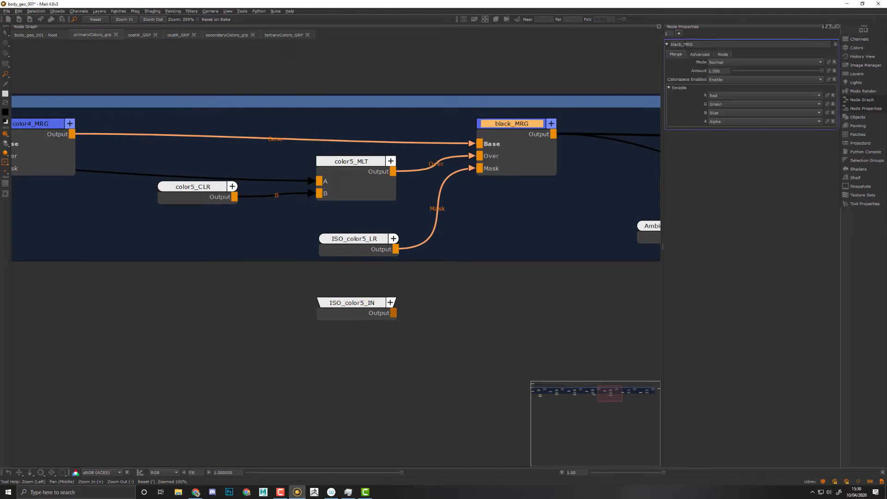
left_click_drag(682, 44, 578, 48)
type("color5")
middle_click_drag(586, 269, 441, 283)
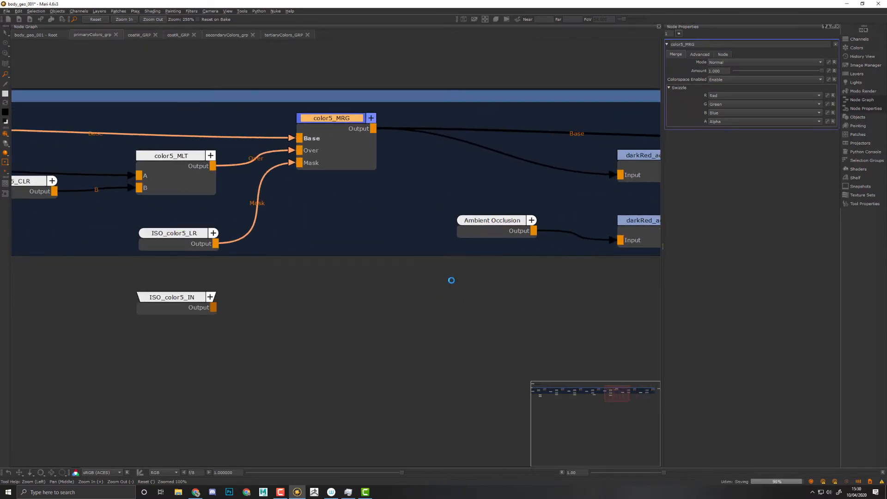
Step: Move ISO_color5_LR down out of the backdrop and connect ISO_color5_IN to the Mask input of color5_MRG
middle_click_drag(297, 291, 508, 309)
left_click_drag(376, 268, 378, 299)
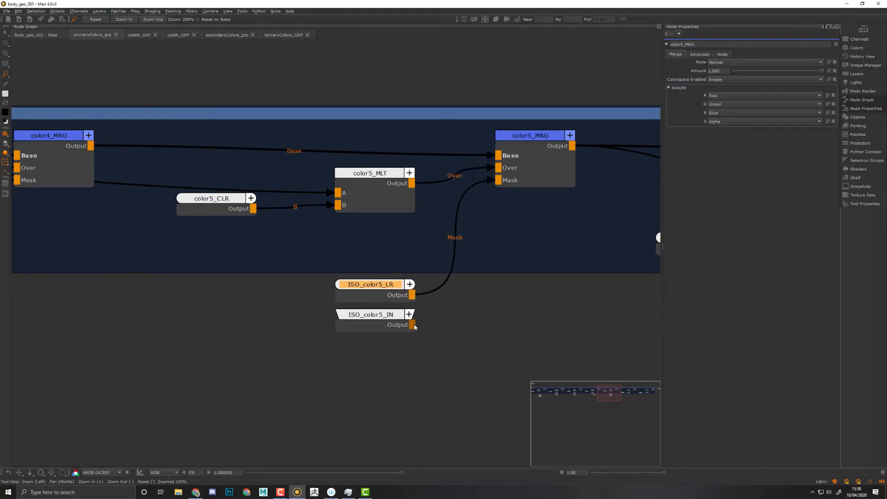
left_click_drag(412, 324, 499, 181)
Step: Reposition ISO_color4_IN under its layer node and connect its output to the Mask input of color4_MRG
middle_click_drag(301, 289, 406, 335)
left_click_drag(360, 310, 318, 305)
left_click_drag(373, 309, 461, 184)
Step: Connect the output of ISO_color3_IN to the Mask input of color3_MRG
middle_click_drag(480, 262, 759, 229)
middle_click_drag(411, 281, 576, 314)
left_click_drag(396, 318, 488, 187)
Step: Connect ISO_color2_IN and ISO_color1_IN to the Mask inputs of color2_MRG and color1_MRG respectively
middle_click_drag(355, 271, 719, 259)
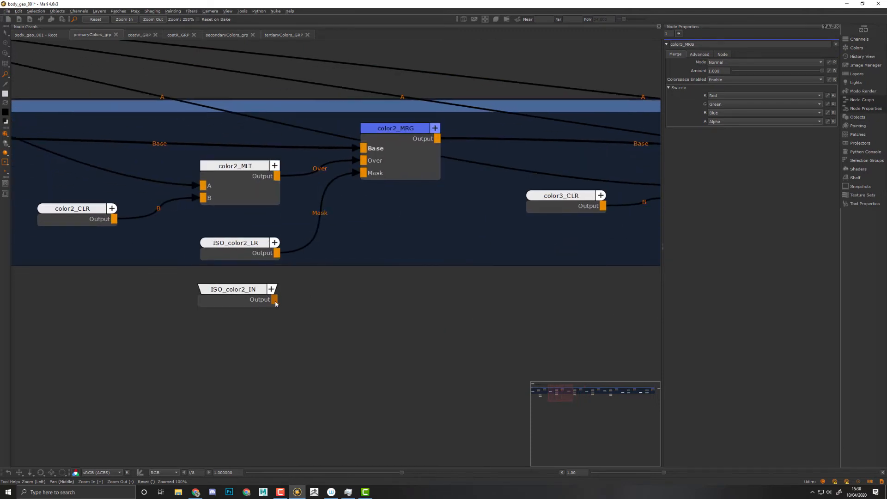
left_click_drag(276, 303, 364, 173)
middle_click_drag(351, 259, 718, 242)
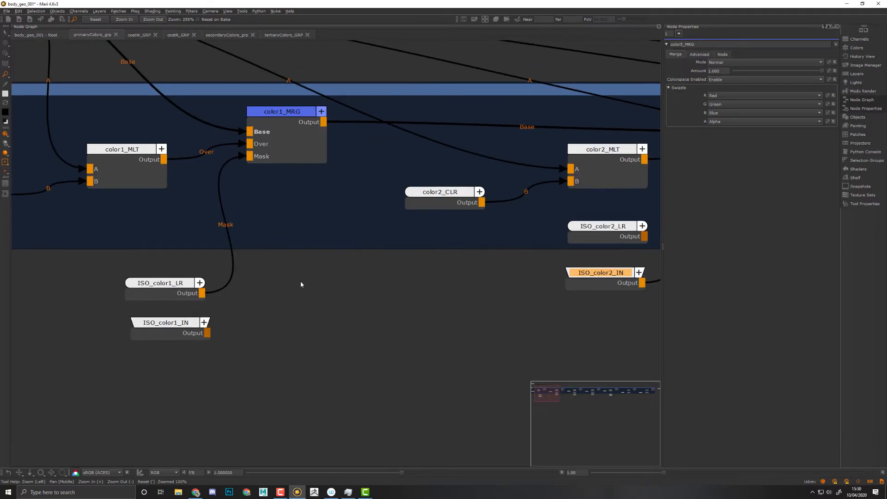
left_click_drag(207, 333, 248, 156)
Step: Move the ISO_color2_IN node a little further below the ISO_color2_LR node
middle_click_drag(288, 286, 185, 248)
scroll(217, 258, "down", 4)
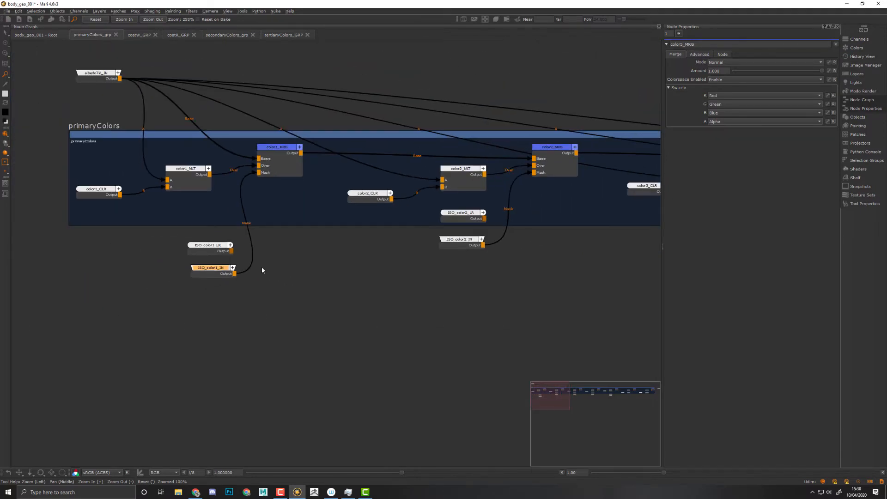
middle_click_drag(268, 273, 447, 272)
left_click(382, 246)
middle_click_drag(508, 270, 375, 278)
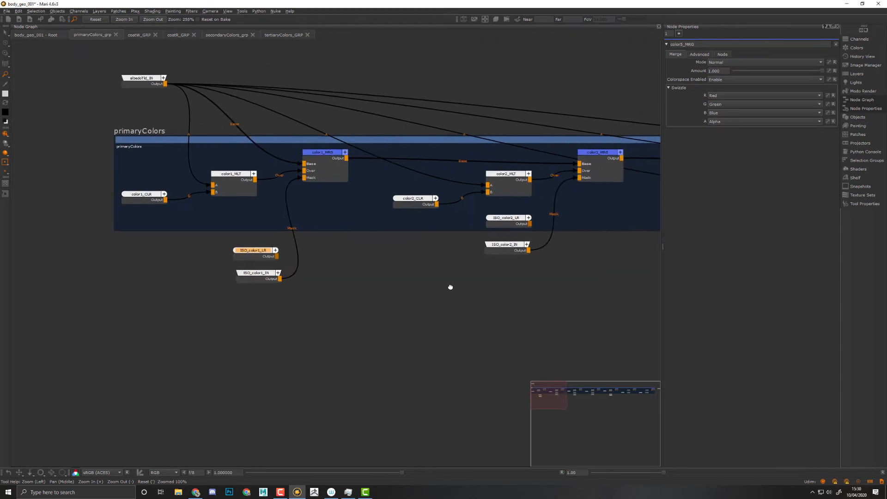
middle_click_drag(451, 287, 440, 291)
left_click_drag(499, 256, 498, 269)
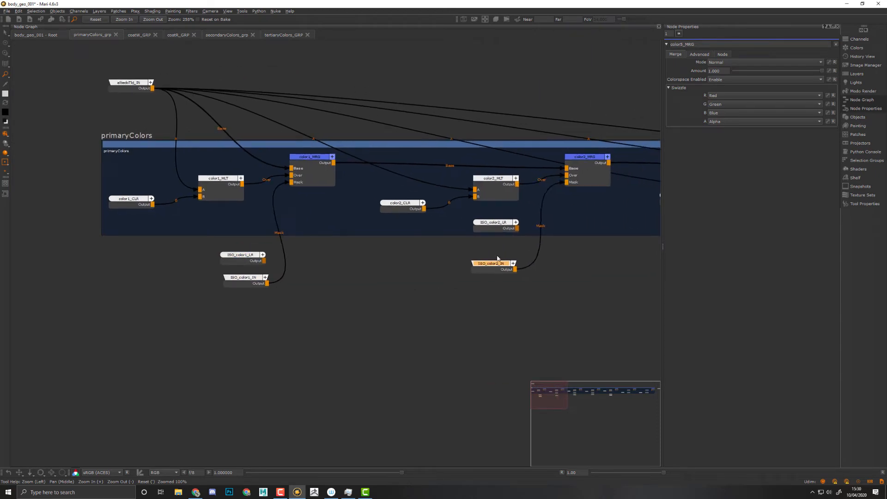
Step: Cut the layer nodes ISO_color1_LR, ISO_color2_LR, ISO_color3_LR, color4_LR and ISO_color5_LR out of the primaryColors group
left_click(258, 260)
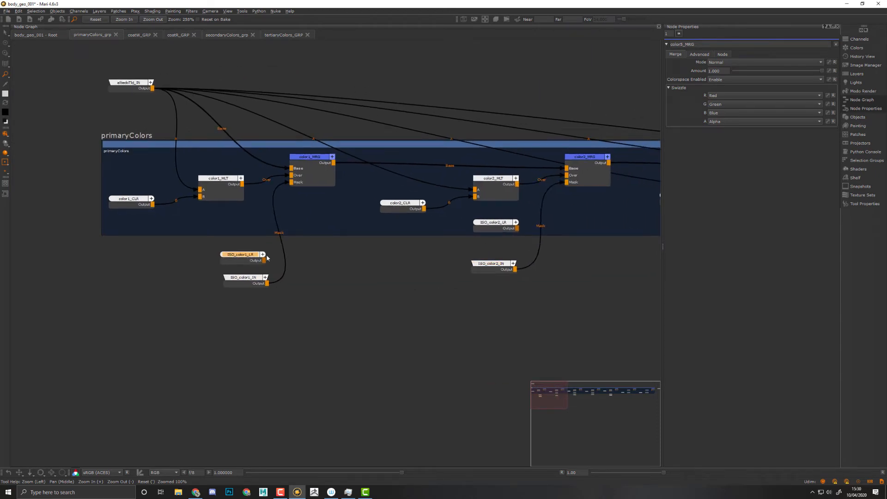
left_click(496, 223)
middle_click_drag(384, 256, 362, 261)
middle_click_drag(654, 255, 410, 276)
middle_click_drag(490, 252, 407, 252)
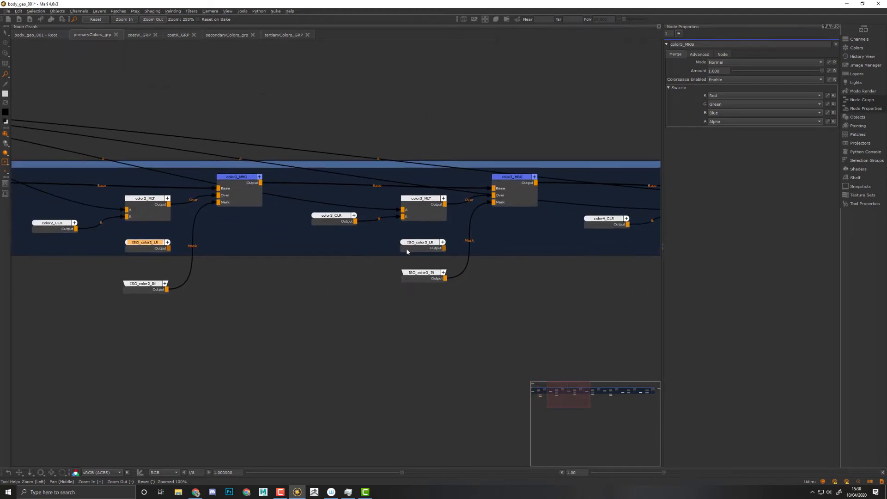
left_click(414, 245)
middle_click_drag(505, 263, 252, 272)
middle_click_drag(414, 269, 374, 274)
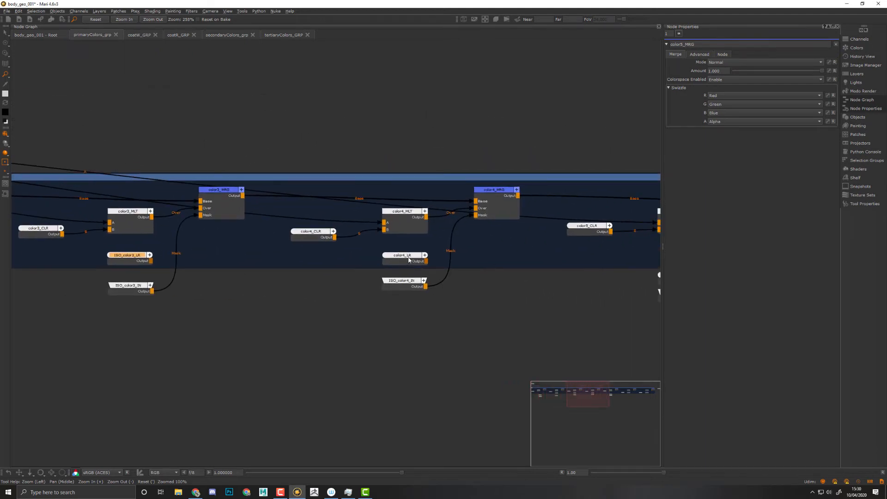
left_click(410, 259, "shift")
middle_click_drag(615, 273, 295, 279)
left_click(367, 282, "shift")
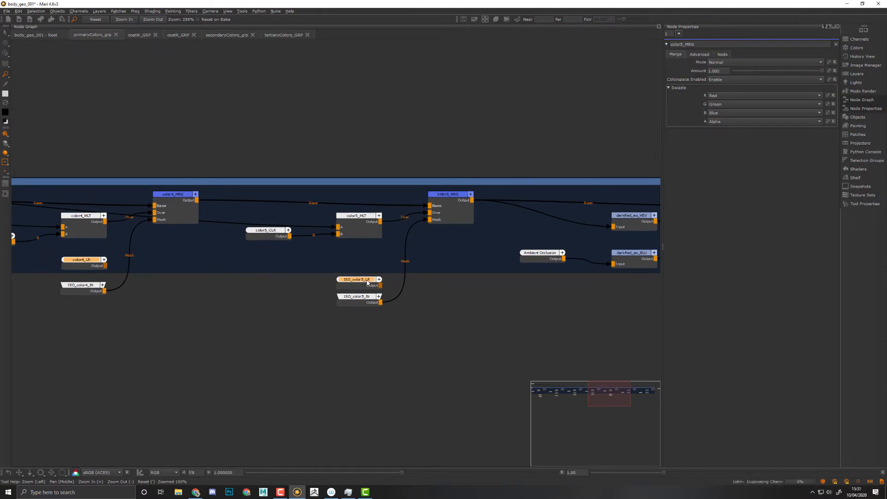
key("Delete")
Step: Paste the cut isolation layer nodes into the root graph in the empty area between the albedo and ISO backdrops
middle_click_drag(261, 289, 645, 282)
left_click(32, 36)
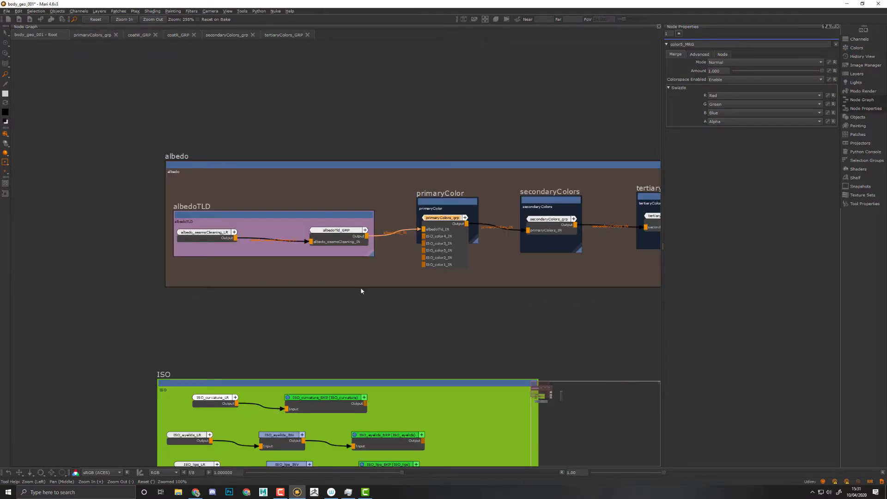
middle_click_drag(285, 331, 468, 287)
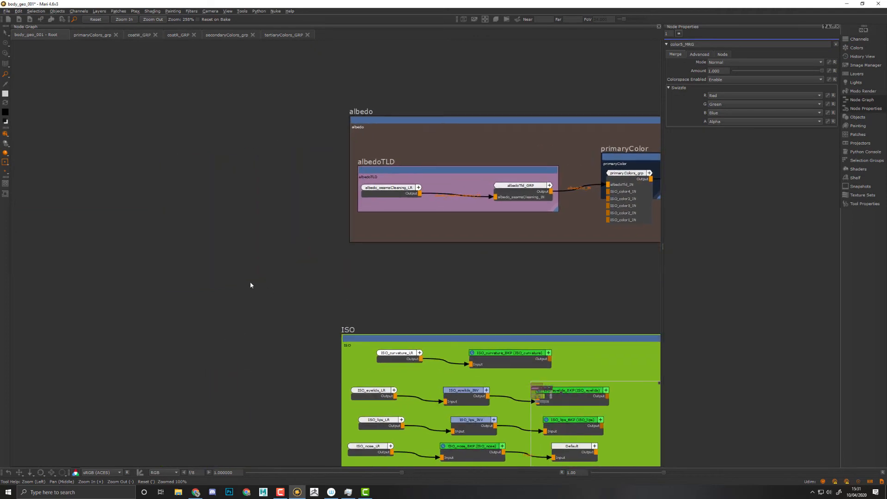
key("ctrl+v")
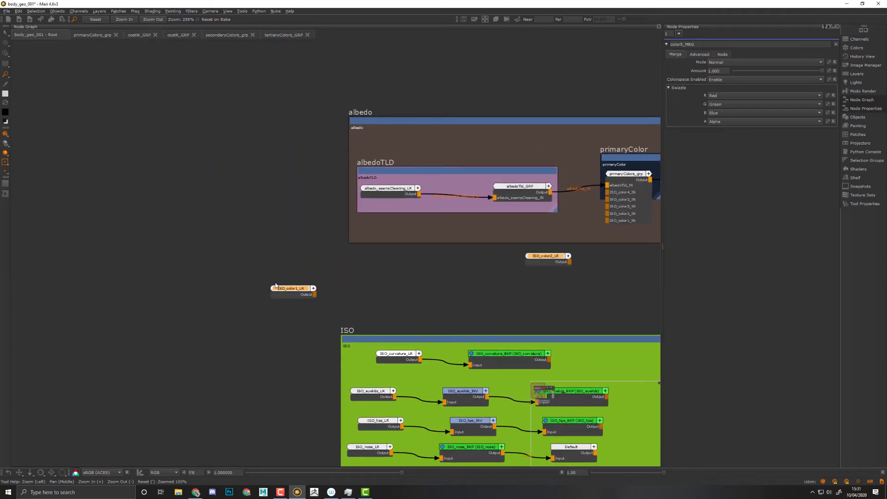
Step: Gather the scattered nodes color4_LR, ISO_color5_LR and ISO_color1_LR closer to the other isolation layers between the albedo and ISO backdrops
middle_click_drag(506, 285, 390, 284)
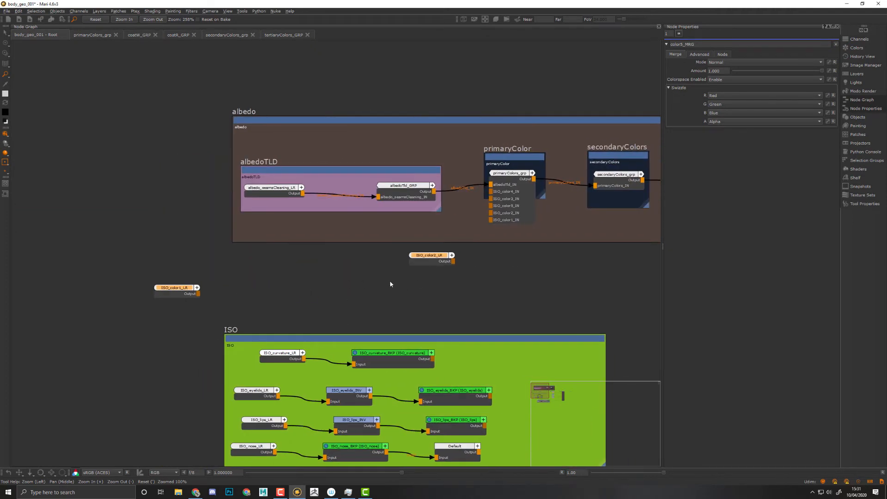
scroll(390, 284, "down", 3)
middle_click_drag(469, 283, 210, 277)
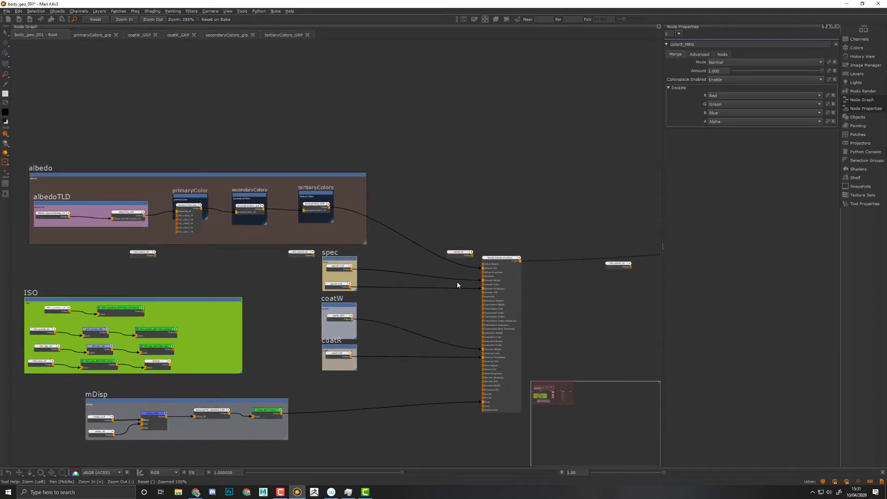
left_click_drag(458, 253, 301, 262)
left_click(617, 263)
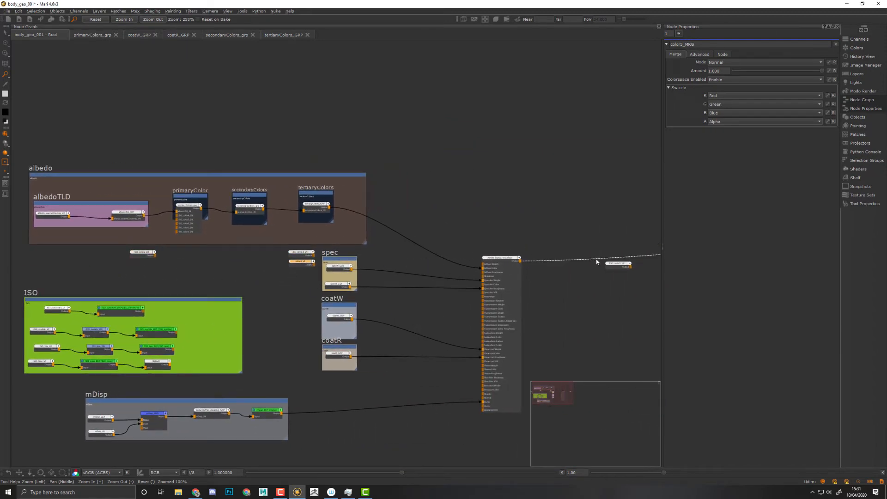
left_click_drag(587, 275, 293, 278)
middle_click_drag(300, 278, 527, 270)
left_click_drag(230, 268, 390, 269)
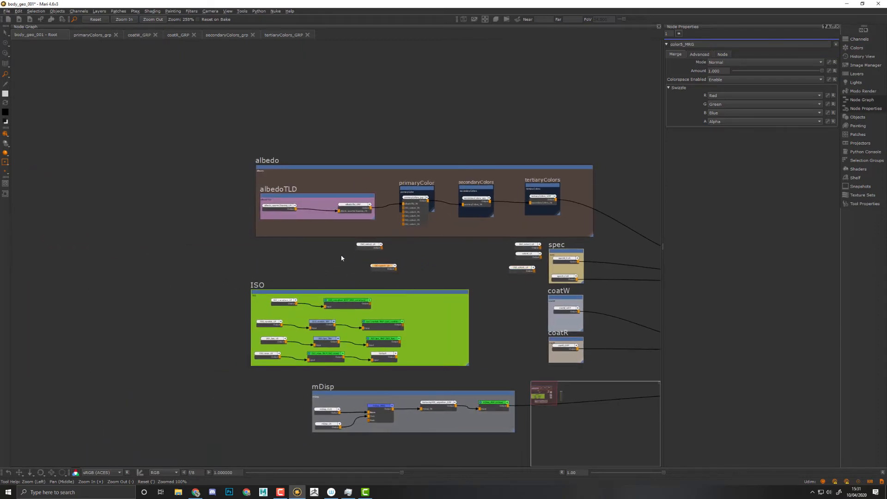
Step: Create a backdrop around the five isolation layer nodes and move it into the gap between albedoTLD and ISO
left_click_drag(341, 240, 537, 276)
key("Tab")
type("back")
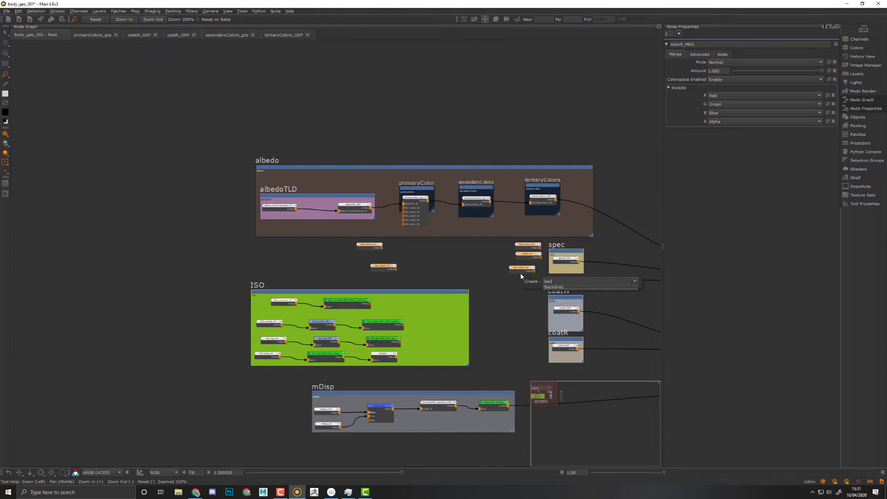
key("Return")
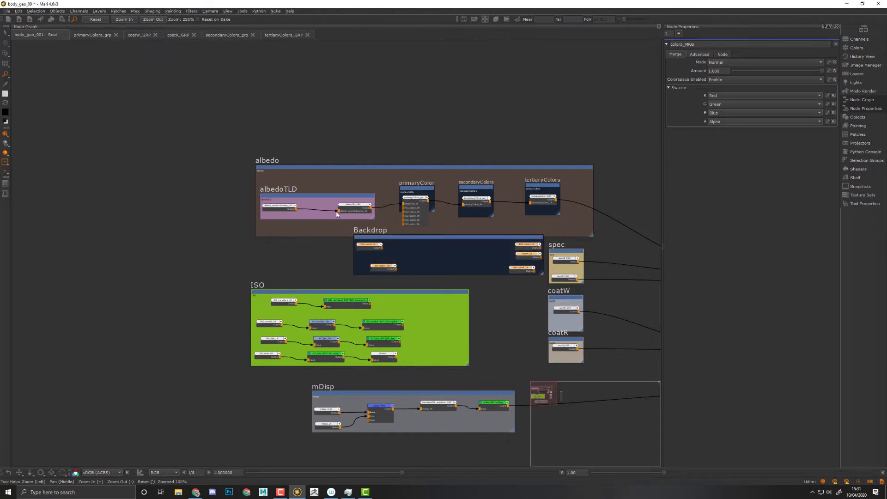
left_click_drag(414, 236, 333, 248)
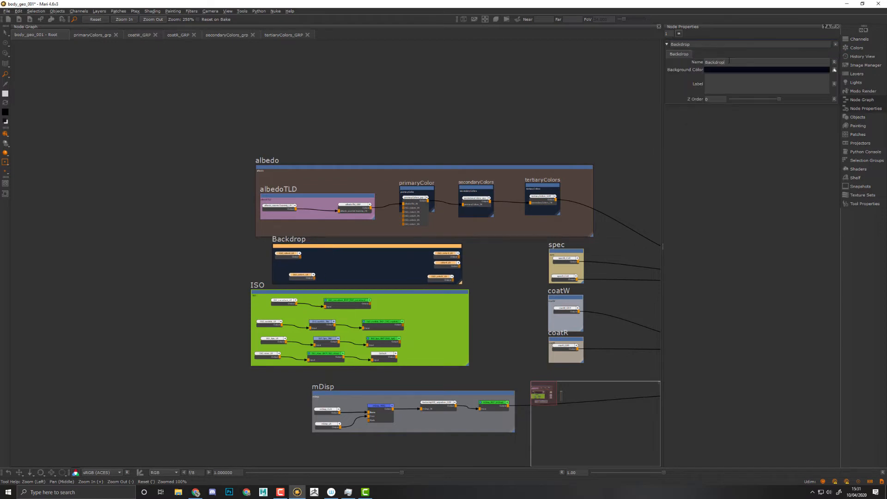
Step: Name and label the new backdrop ISO_colors and give it a muted green background colour
double_click(723, 62)
type("ISO")
double_click(723, 63)
key("ctrl+c")
left_click(767, 90)
key("ctrl+v")
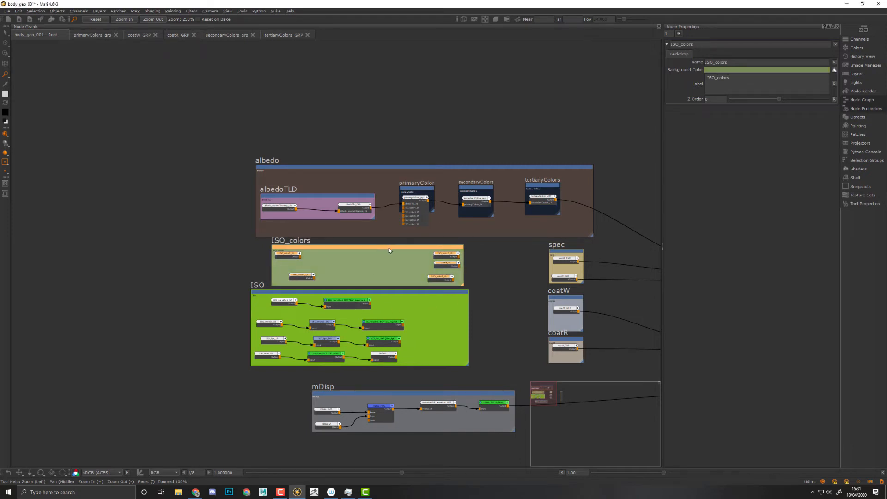
Step: Stack ISO_color1_LR, ISO_color2_LR, ISO_color3_LR and color4_LR in numerical order in one column inside the ISO_colors backdrop
scroll(370, 262, "up", 5)
left_click(394, 274)
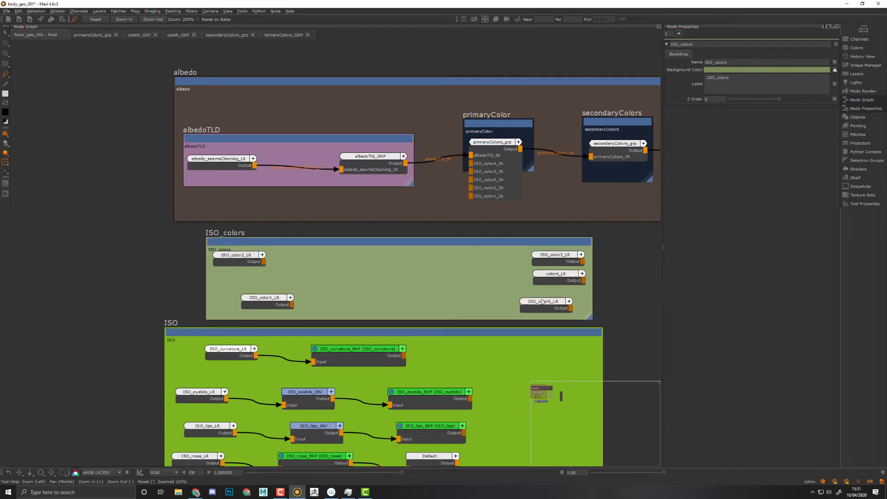
left_click_drag(271, 308, 311, 266)
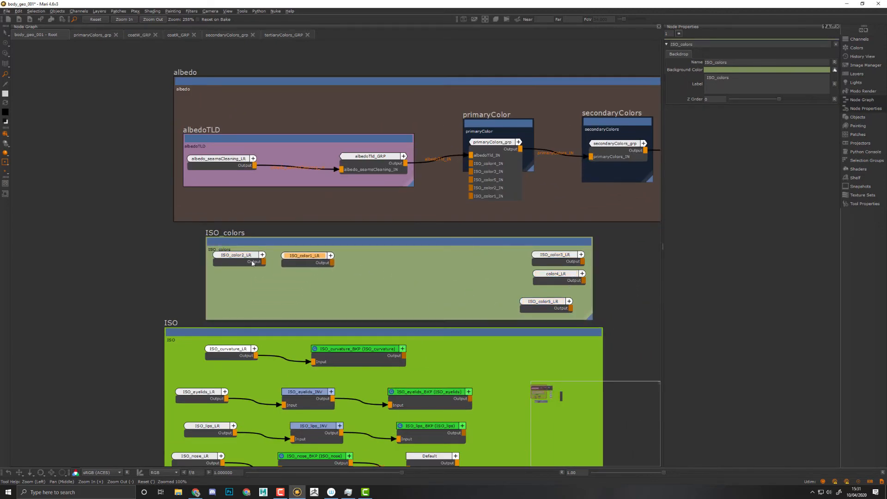
left_click_drag(253, 262, 322, 279)
left_click_drag(564, 256, 313, 292)
left_click_drag(570, 276, 318, 306)
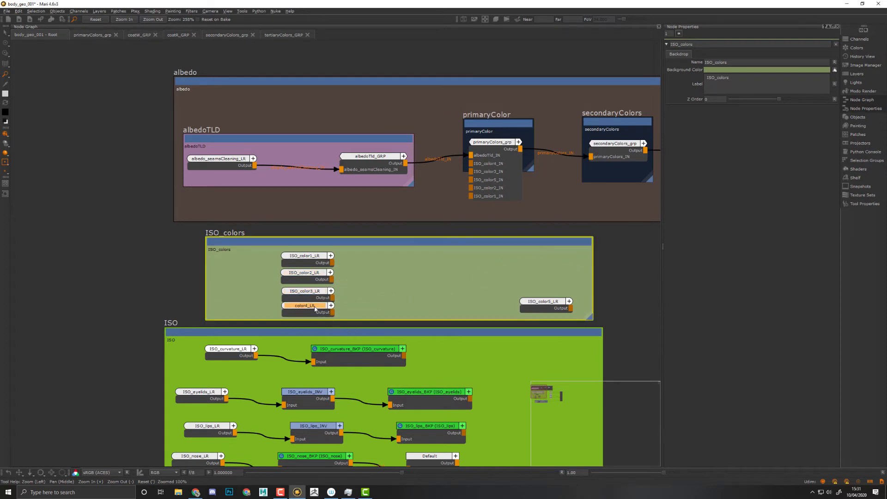
Step: Move the mDisp and ISO backdrops with their nodes further down to free space below ISO_colors
middle_click_drag(476, 301, 444, 131)
scroll(471, 248, "down", 3)
left_click(435, 312)
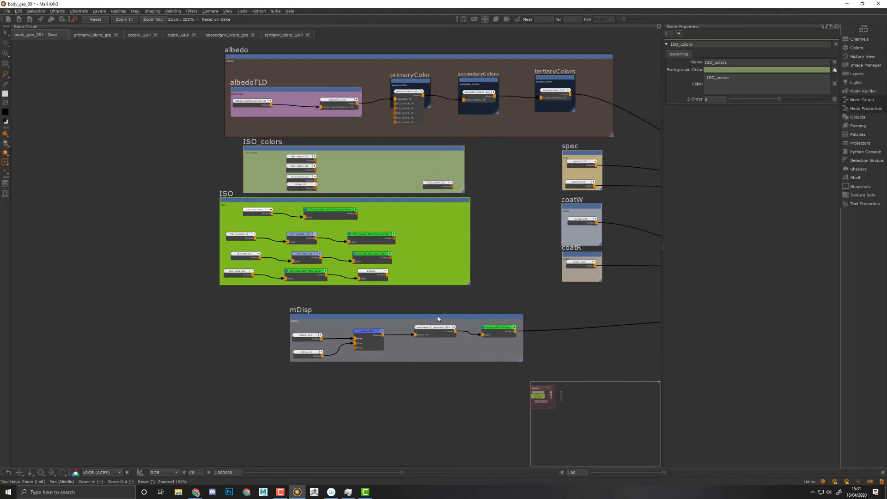
left_click_drag(438, 319, 409, 373)
left_click_drag(375, 203, 398, 256)
key("ctrl+z")
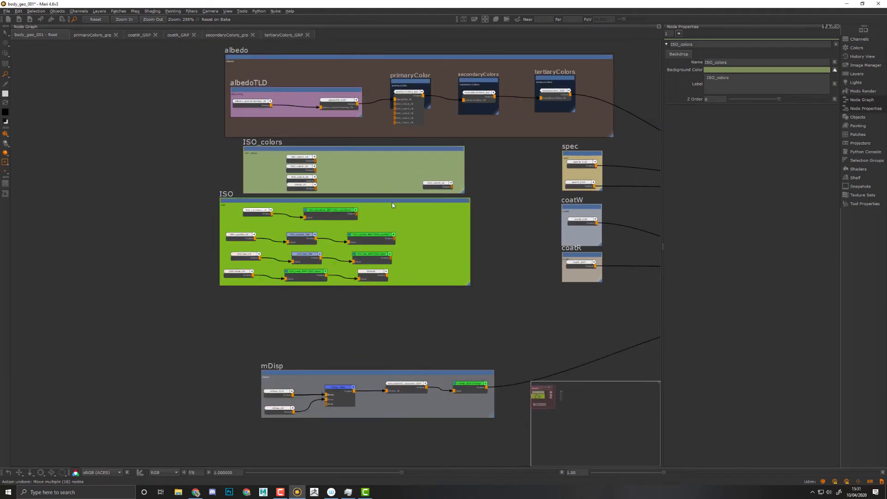
left_click_drag(394, 204, 416, 279)
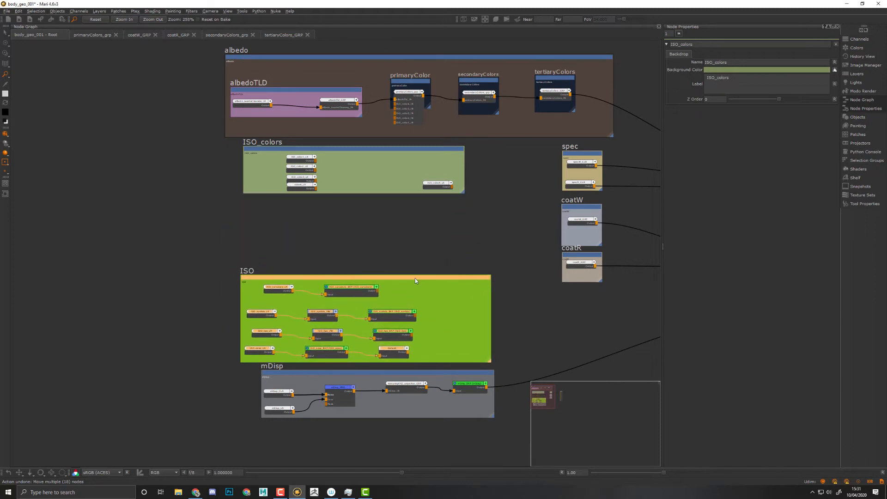
Step: Extend the ISO_colors backdrop downward and place ISO_color5_LR at the bottom of the layer column
left_click(387, 149)
left_click_drag(463, 192, 452, 229)
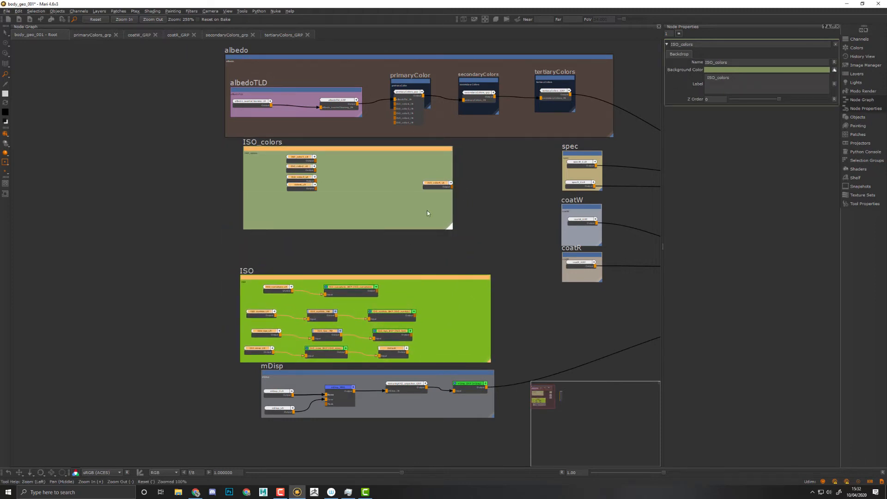
left_click(427, 210)
left_click_drag(437, 183, 297, 193)
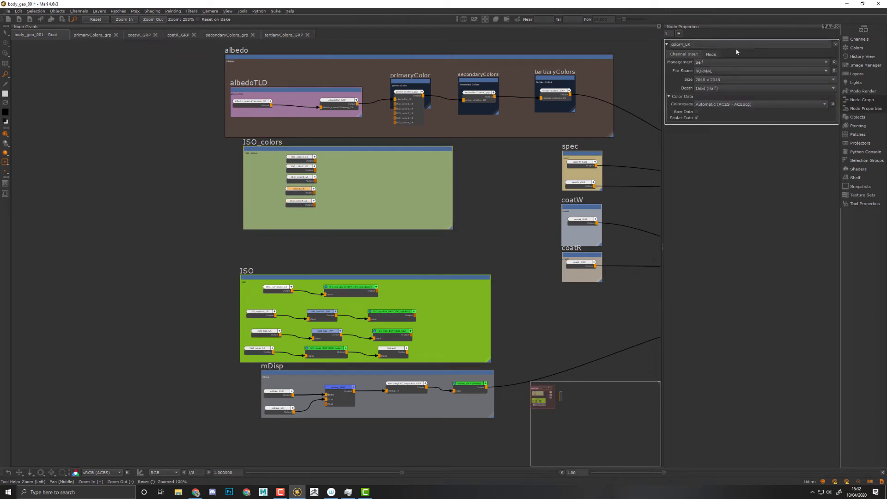
Step: Rename the color4_LR node as ISO_color4_LR
type("ISO_")
key("Return")
Step: Shrink the ISO_colors backdrop to fit its five layer nodes and move it just above the ISO backdrop
scroll(374, 134, "up", 3)
left_click(362, 98)
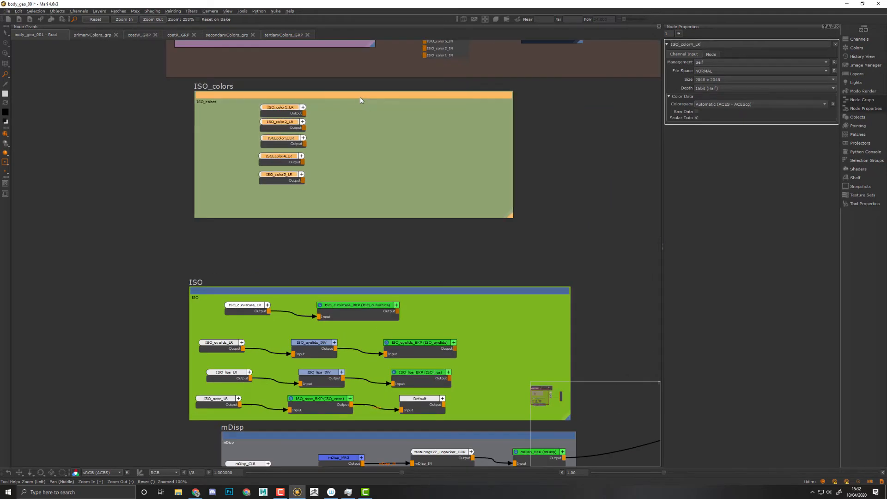
double_click(361, 98)
left_click_drag(266, 95, 220, 173)
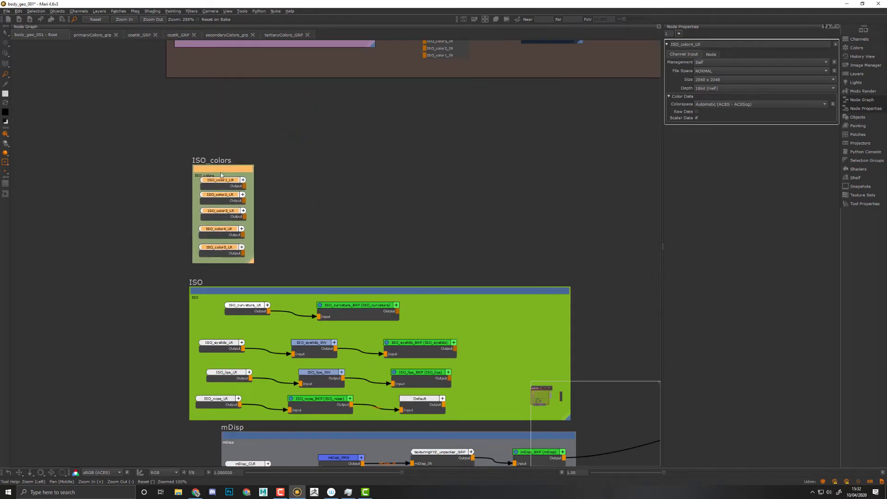
Step: Enlarge the primaryColor backdrop so that it encloses all inputs of the primaryColors_grp node
middle_click_drag(465, 146, 517, 289)
scroll(416, 230, "down", 4)
scroll(425, 234, "up", 3)
scroll(489, 242, "up", 3)
middle_click_drag(517, 248, 419, 248)
left_click_drag(542, 156, 546, 195)
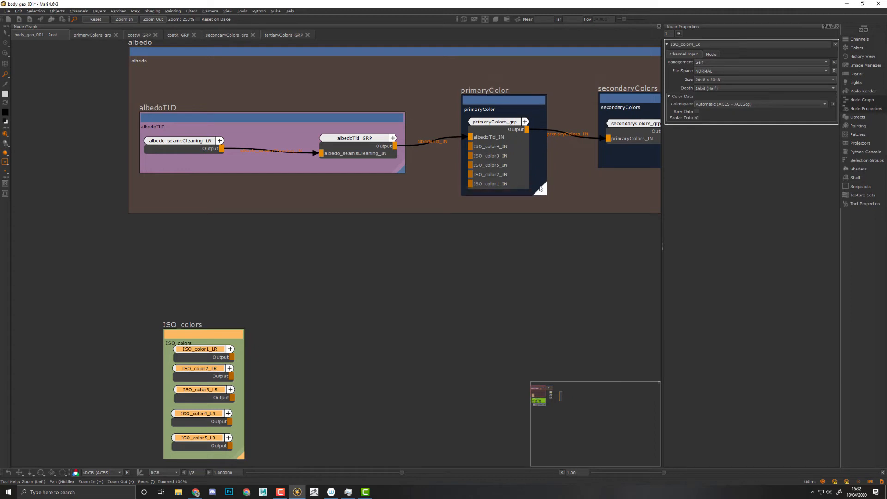
left_click(498, 125)
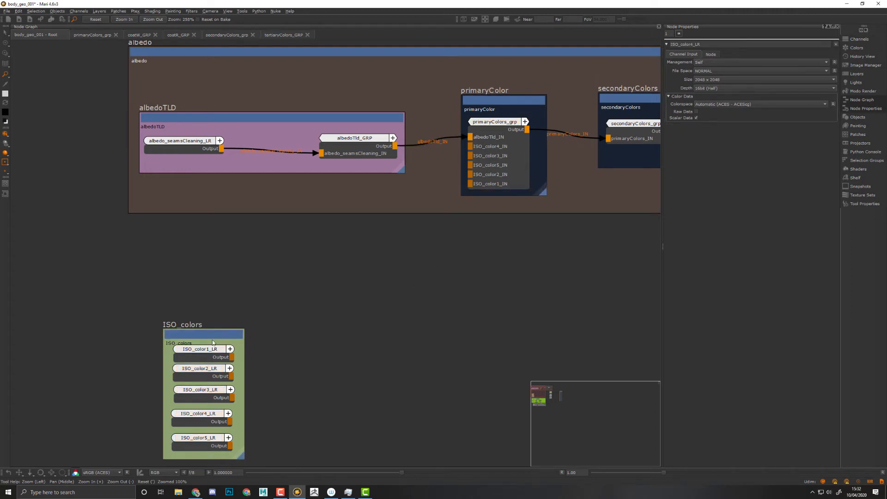
Step: Bring the ISO_colors backdrop near primaryColor and connect ISO_color1_LR through ISO_color5_LR to the matching ISO_color inputs of primaryColors_grp
left_click_drag(211, 336, 384, 246)
middle_click_drag(487, 259, 465, 259)
scroll(531, 272, "up", 1)
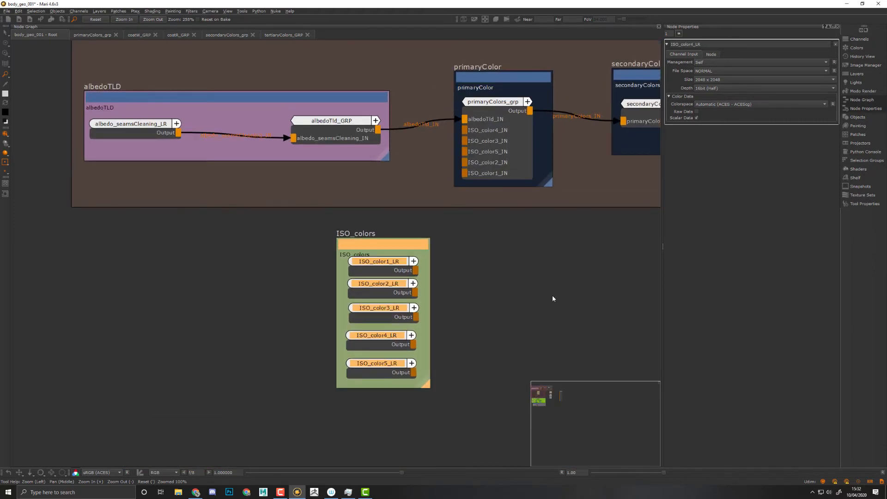
middle_click_drag(552, 295, 548, 309)
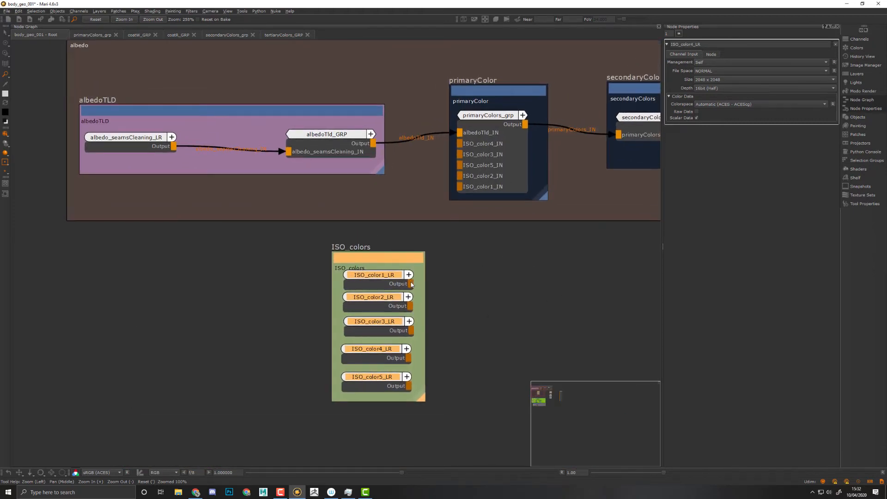
left_click_drag(411, 284, 460, 188)
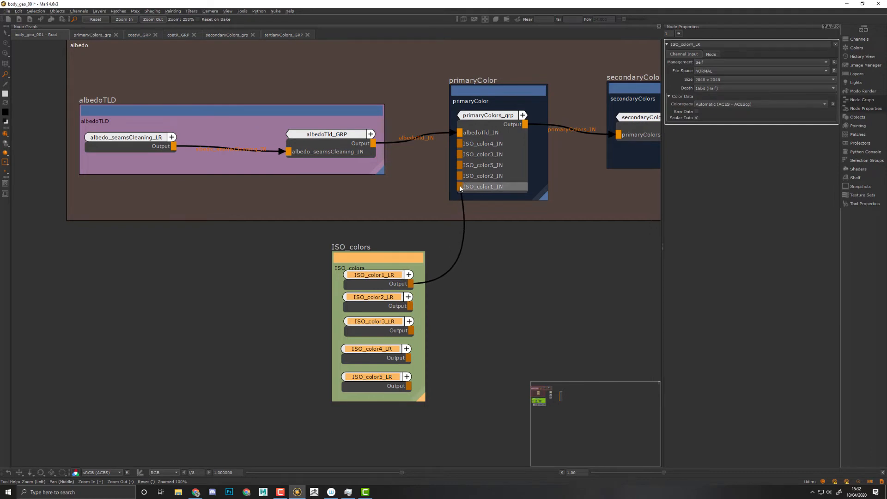
left_click_drag(410, 306, 460, 176)
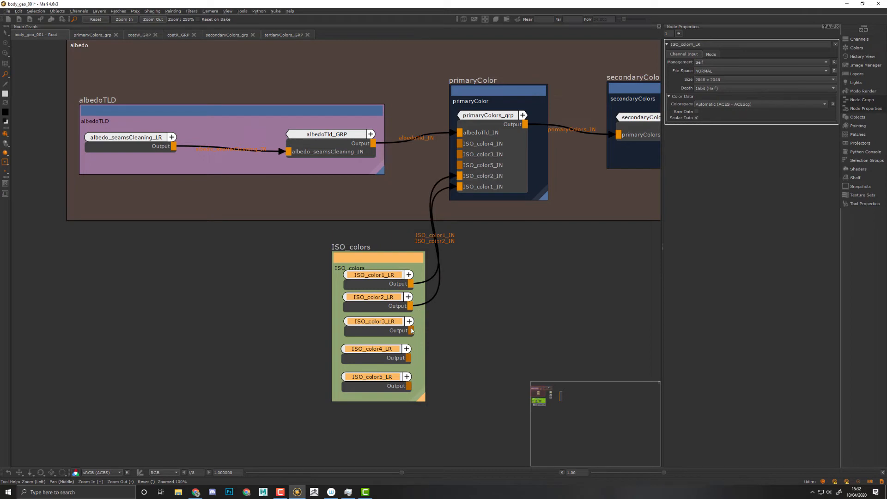
left_click_drag(411, 330, 459, 157)
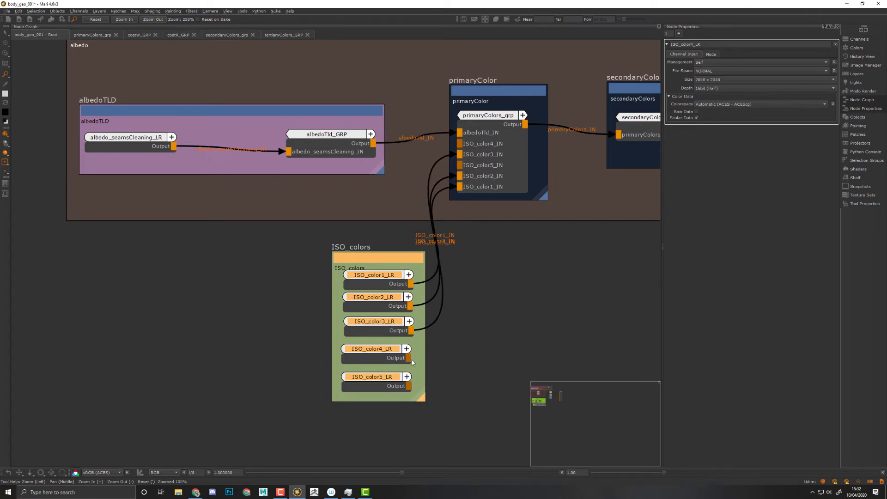
left_click_drag(409, 359, 457, 147)
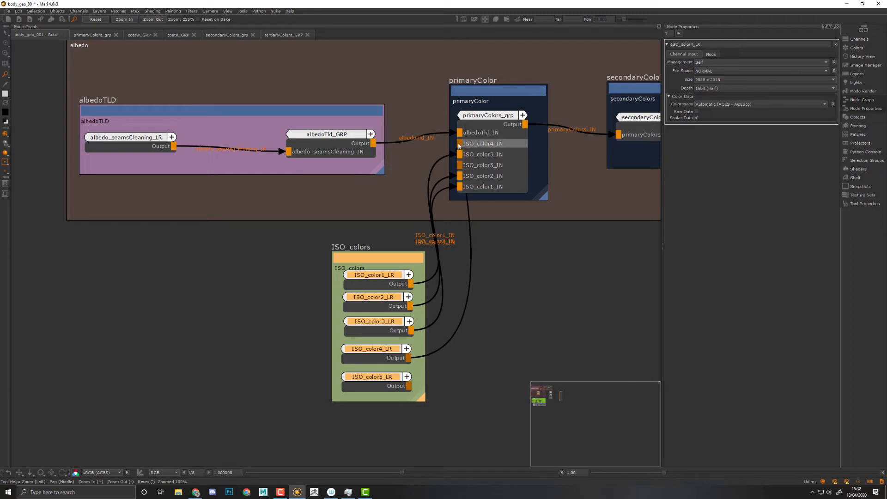
left_click_drag(406, 386, 461, 165)
left_click(501, 329)
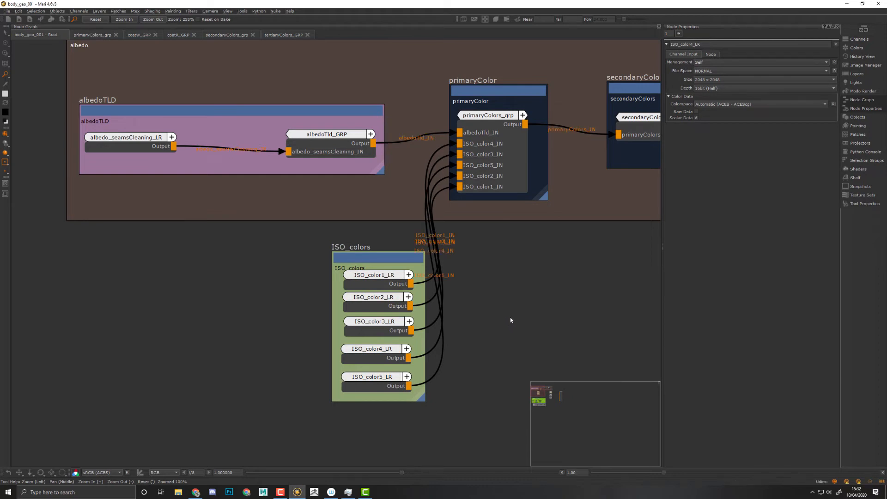
Step: Move the ISO_colors backdrop away from primaryColor to below the albedoTLD backdrop, above ISO
key("minus")
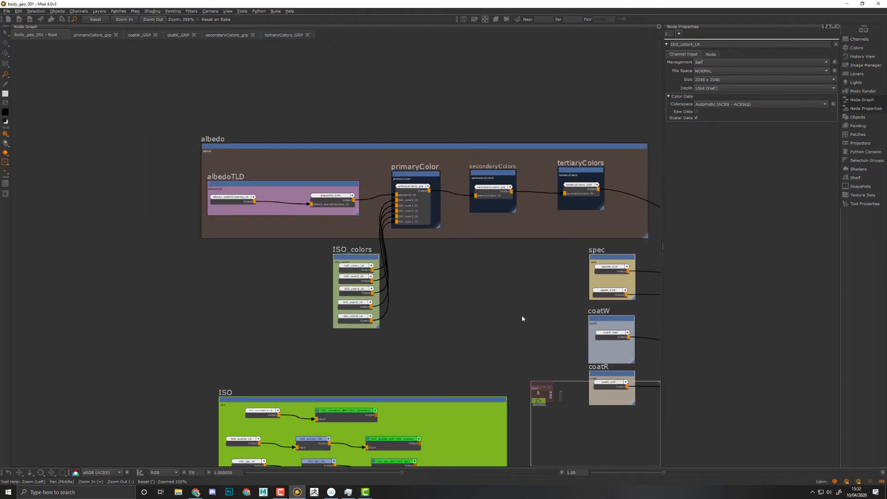
middle_click_drag(471, 376, 456, 280)
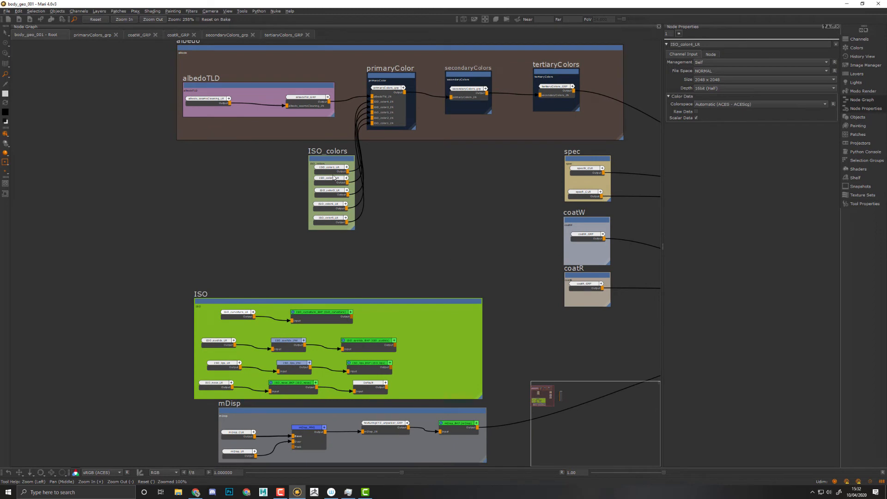
left_click_drag(333, 159, 223, 176)
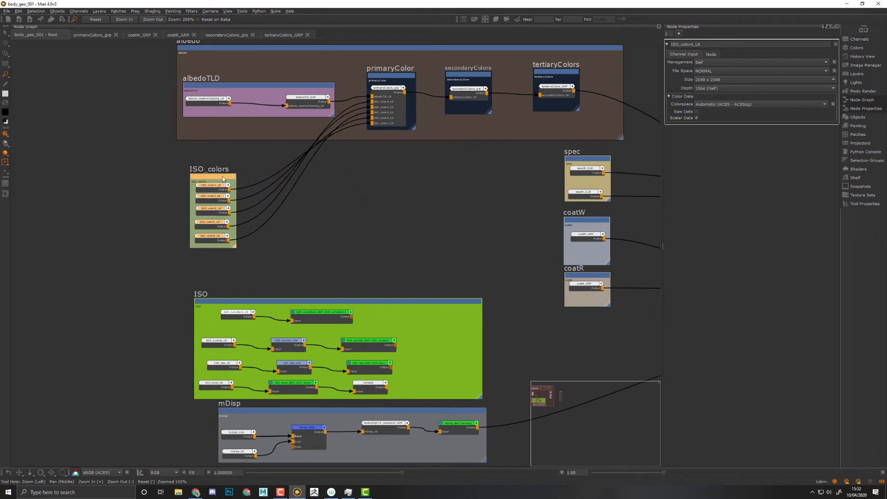
Step: Open the properties of the albedoTld_GRP node
left_click(388, 95)
middle_click_drag(455, 178, 590, 288)
scroll(474, 250, "up", 2)
left_click(417, 180)
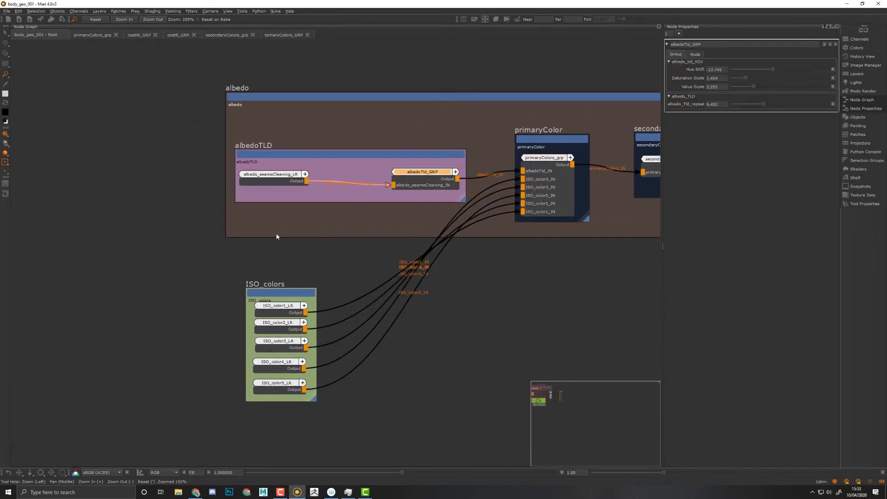
left_click(295, 260)
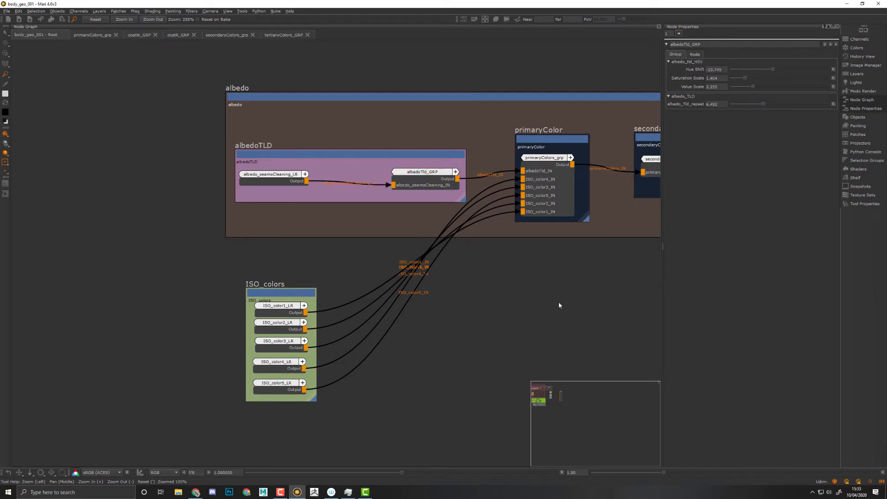
middle_click_drag(559, 305, 551, 308)
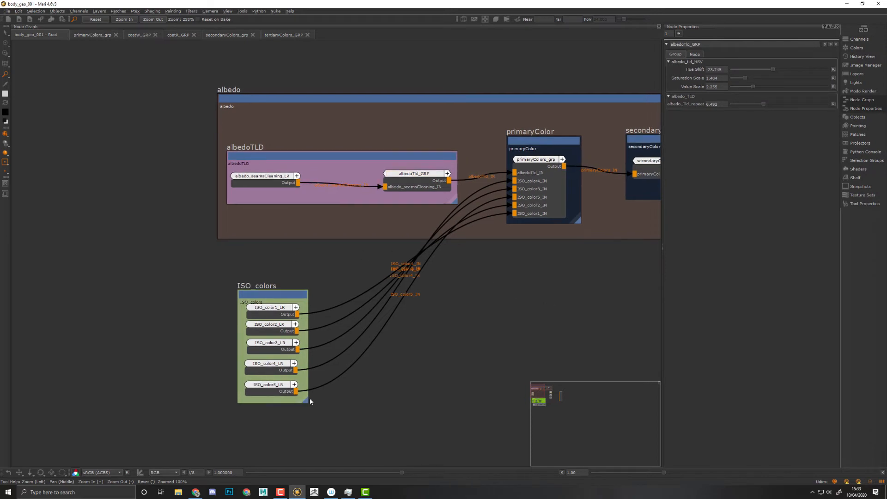
Step: Enlarge the ISO_colors backdrop, shift its five layers down, and move albedo_seamsCleaning_LR into it above them
left_click_drag(308, 400, 245, 305)
left_click_drag(266, 312, 281, 351)
left_click(254, 194)
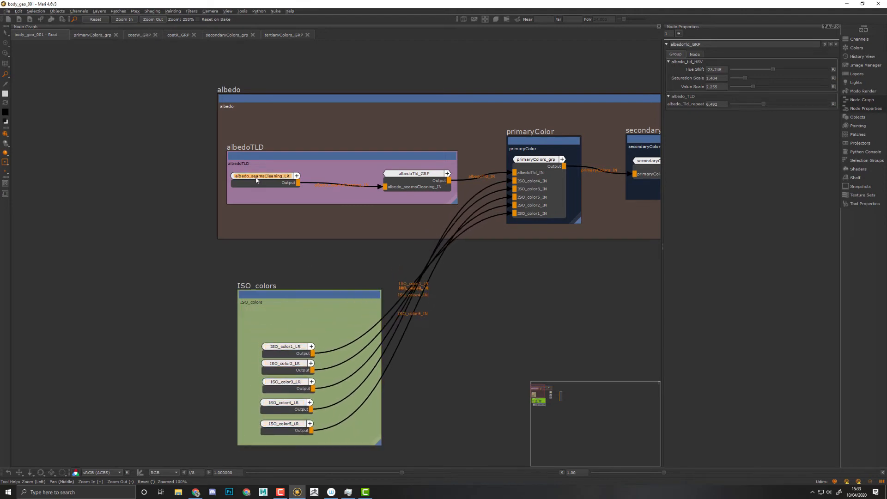
left_click_drag(254, 179, 295, 331)
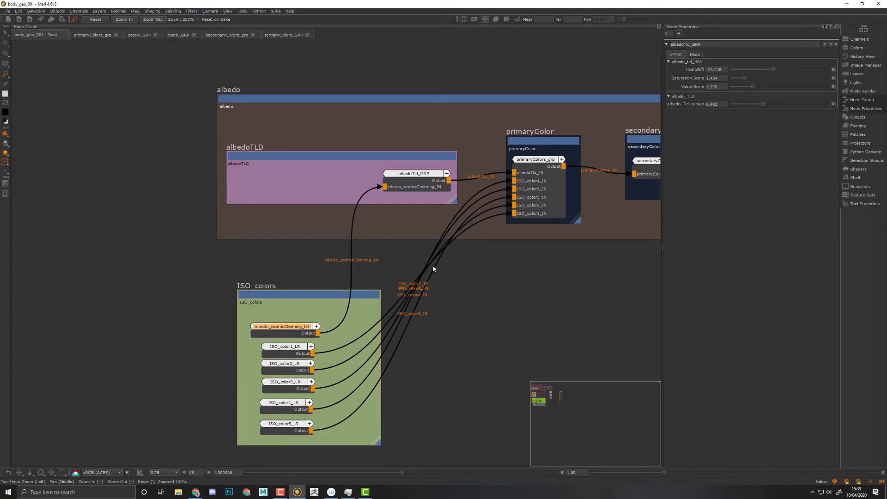
Step: Show the primaryColors_grp output on the 3D cat head and examine the eye and cheek area up close
middle_click_drag(433, 269, 378, 243)
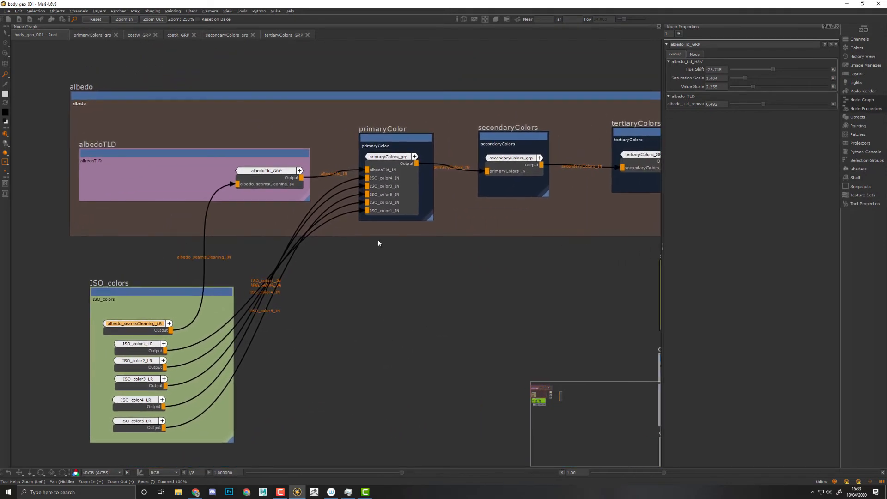
left_click(387, 164)
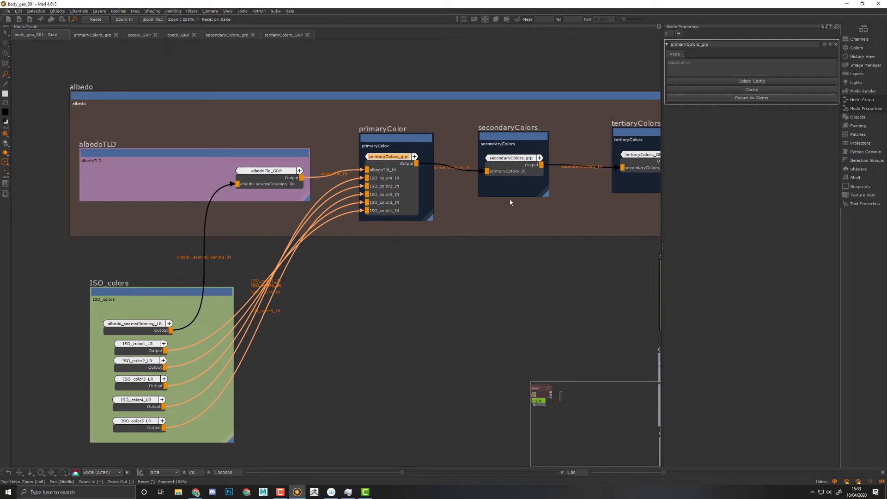
key("space")
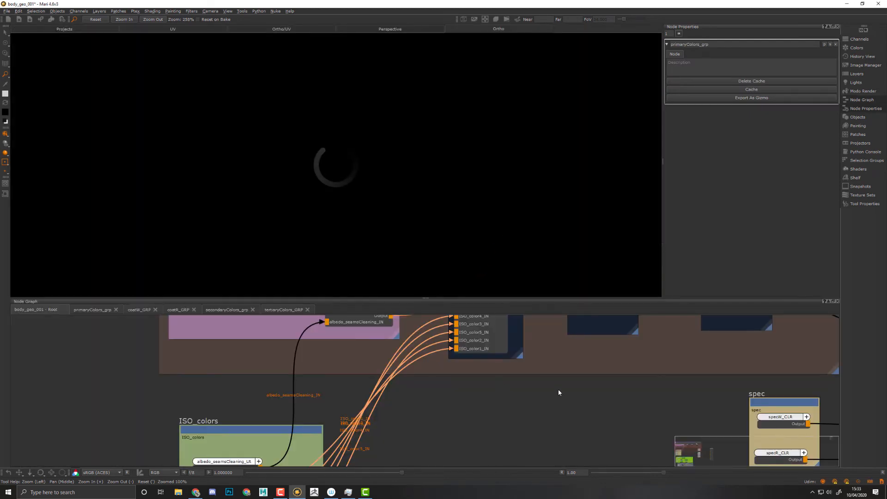
middle_click_drag(559, 393, 463, 445)
double_click(385, 351)
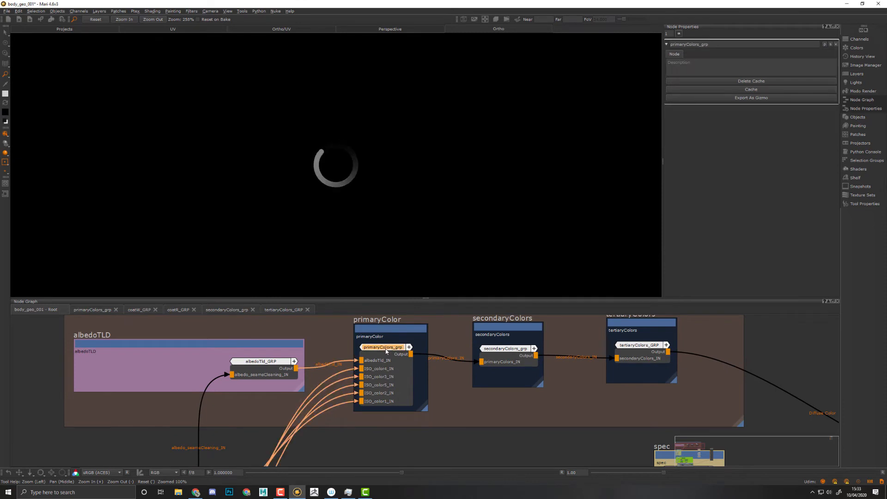
key("1")
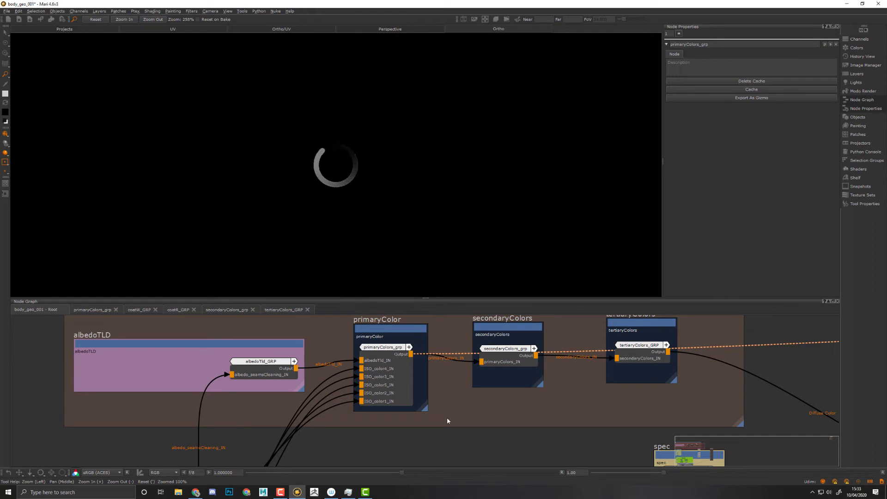
middle_click_drag(480, 385, 562, 419)
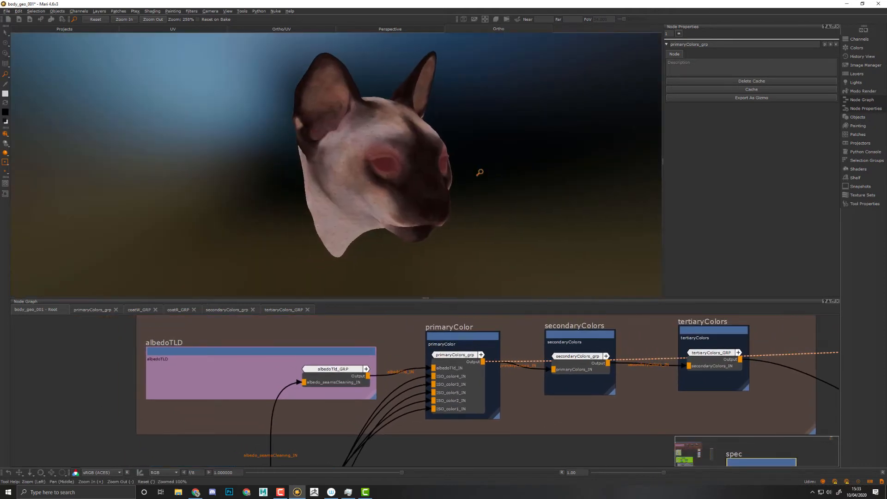
left_click_drag(477, 171, 582, 195)
key("p")
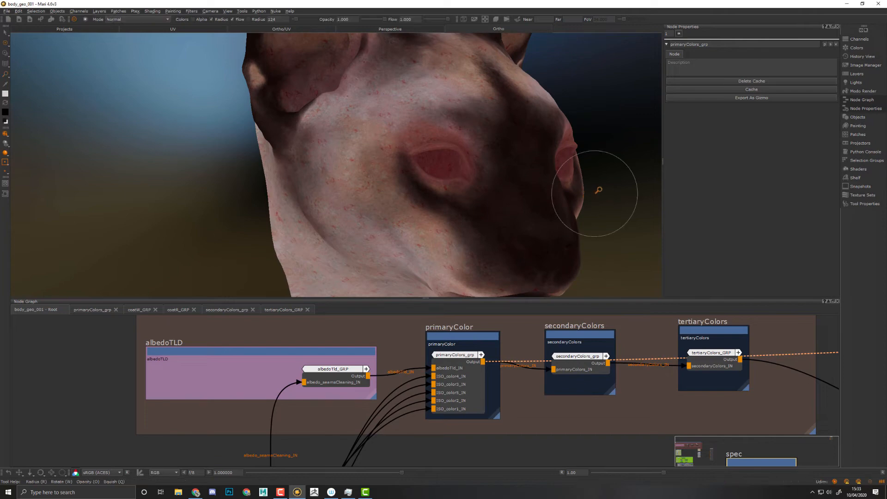
mouse_move(643, 198)
middle_mouse_down()
mouse_move(531, 180)
mouse_move(491, 193)
middle_mouse_up()
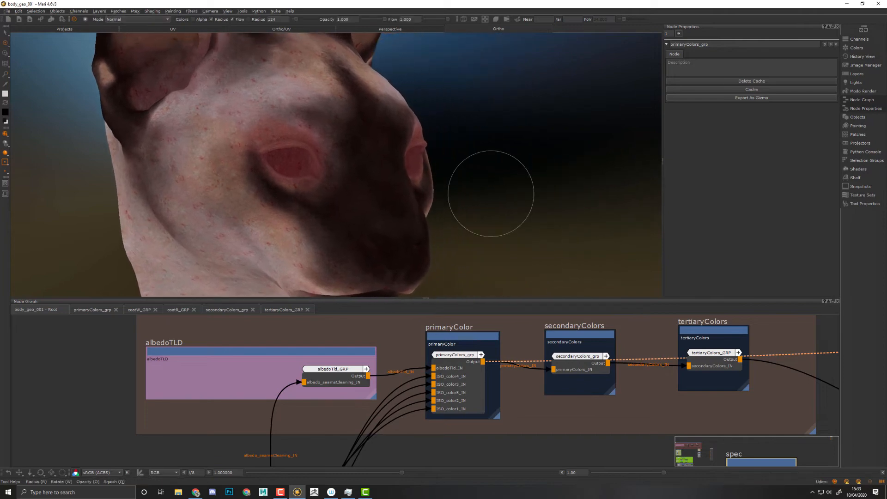
Step: Enter the inner node graph of primaryColors_grp and open the properties of color1_CLR
left_click(455, 355)
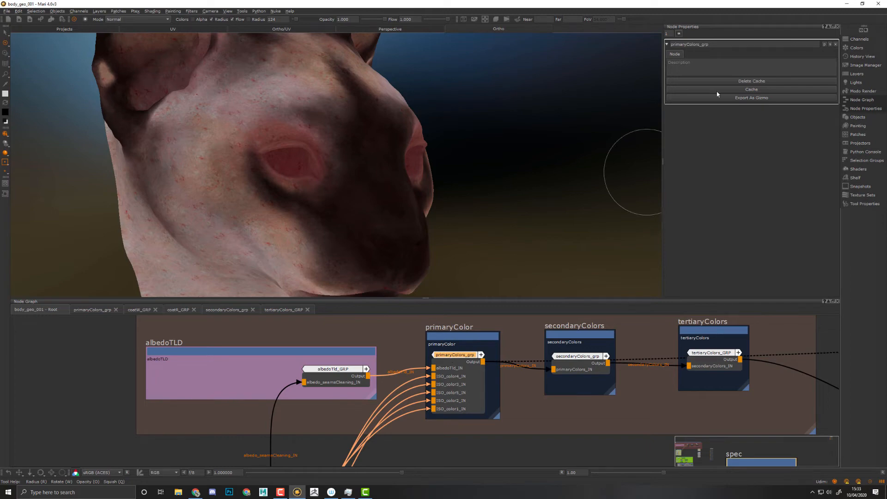
left_click(830, 45)
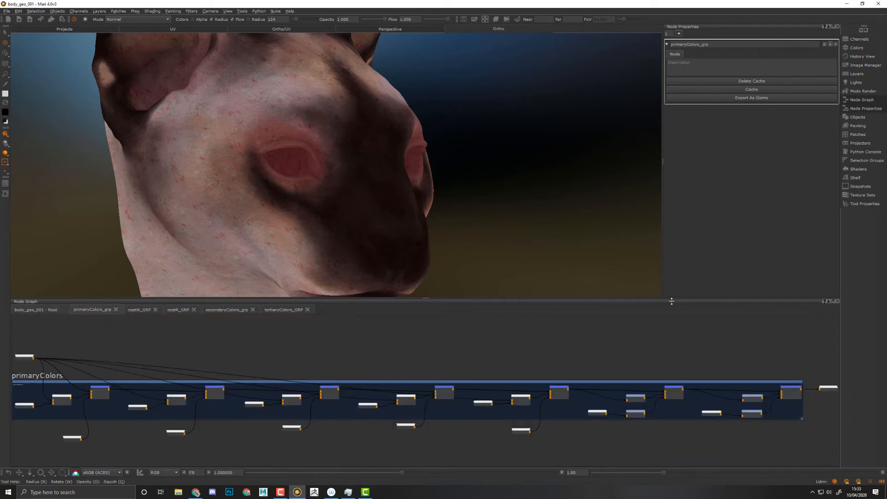
middle_click_drag(220, 374, 591, 352)
scroll(418, 404, "up", 4)
scroll(478, 382, "up", 2)
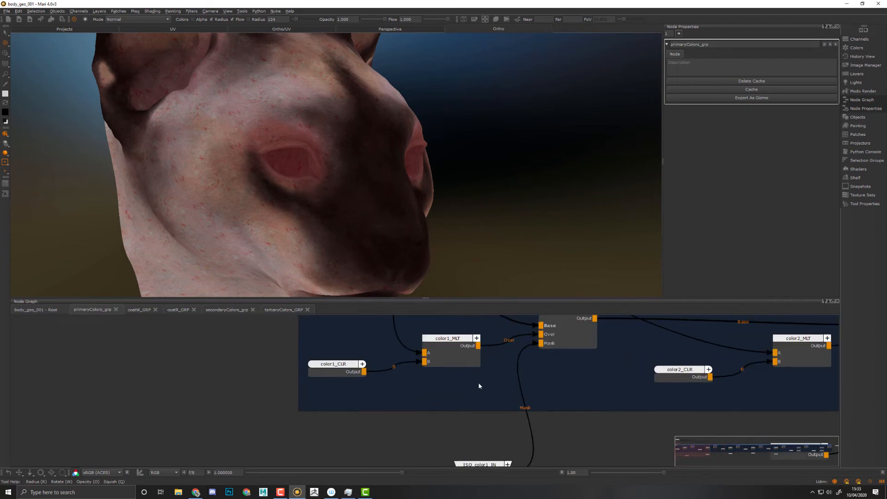
left_click_drag(303, 423, 308, 420)
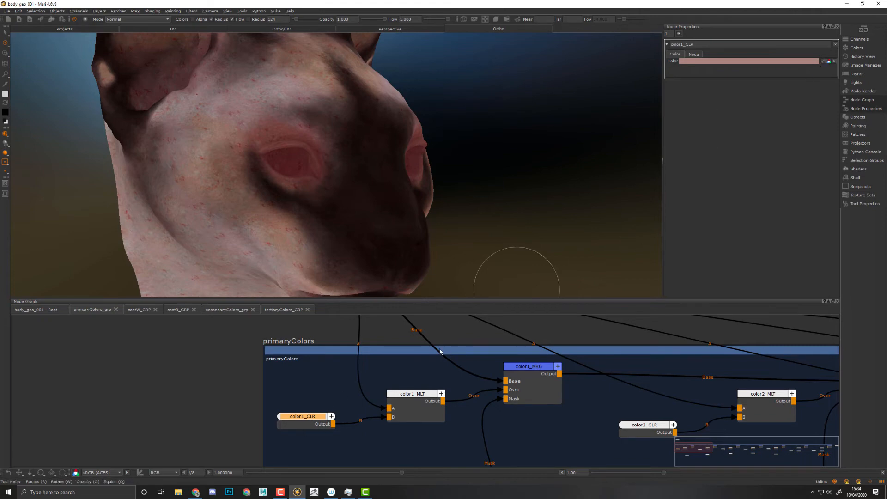
Step: Look through the primaryColors chain of colour, multiply and merge nodes from color1 onward, returning to color1_CLR
middle_click_drag(521, 354, 495, 346)
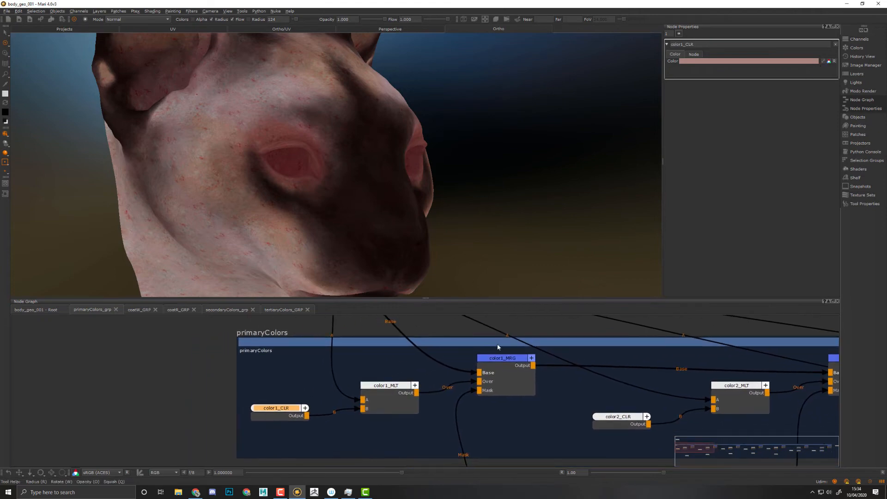
middle_click_drag(553, 341, 277, 350)
middle_click_drag(740, 376, 236, 404)
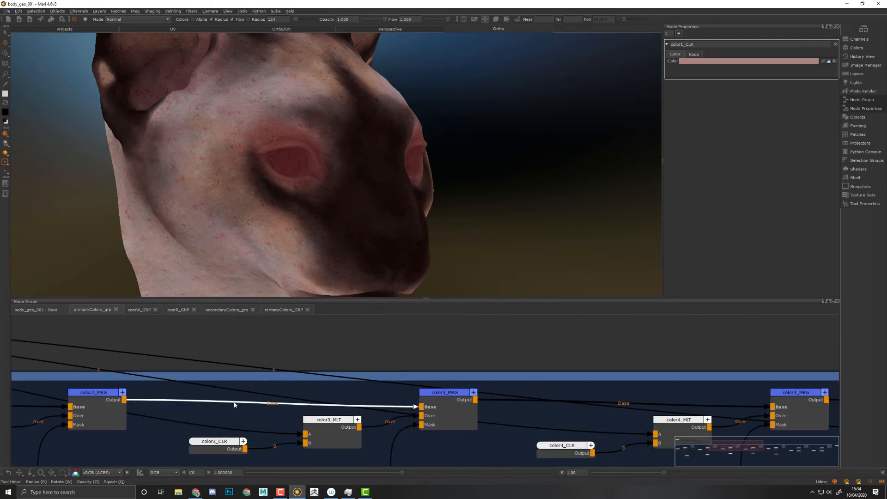
middle_click_drag(628, 389, 315, 408)
middle_click_drag(586, 426, 229, 373)
middle_click_drag(116, 395, 591, 378)
middle_click_drag(268, 386, 530, 393)
middle_click_drag(48, 401, 438, 405)
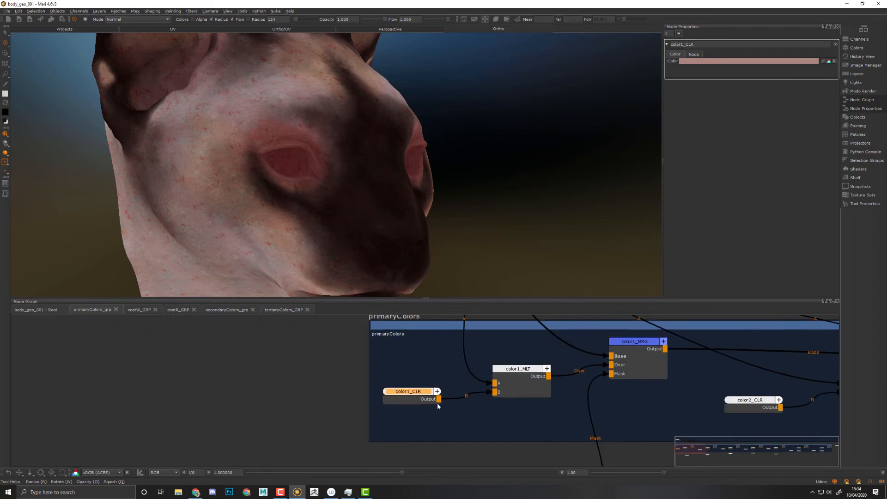
middle_click_drag(543, 424, 480, 426)
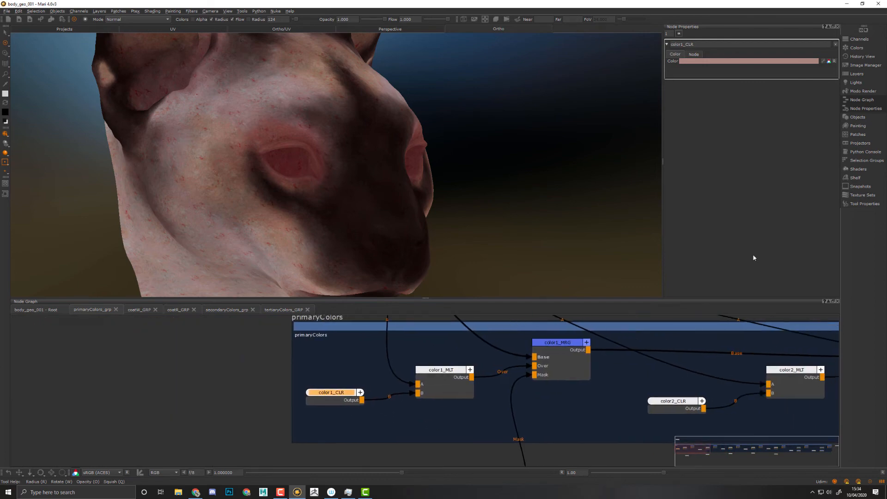
Step: Promote color1_CLR's Color attribute to the parent group and check it in the primaryColors_grp properties in the root graph
left_click(823, 61)
left_click(42, 310)
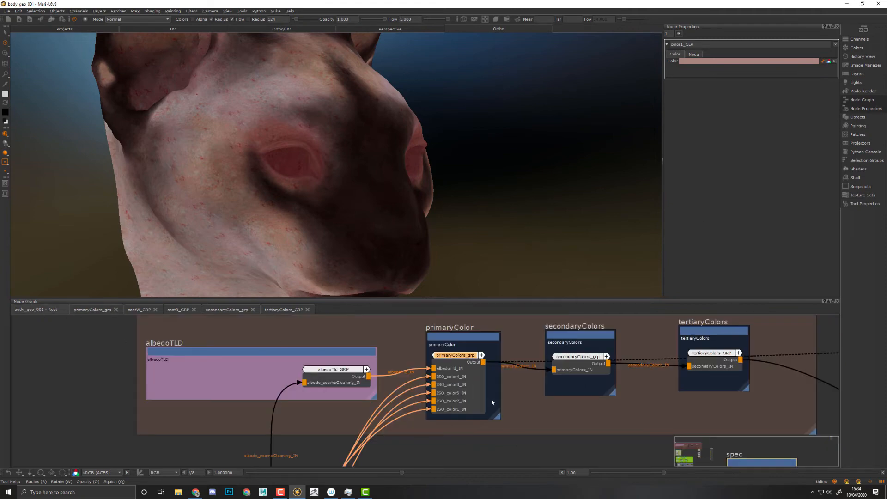
left_click(461, 364)
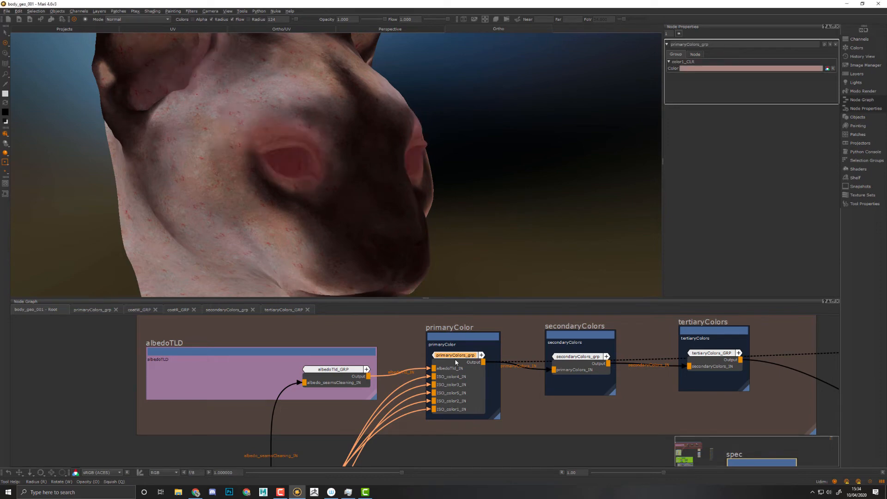
Step: Inside primaryColors_grp, promote the Color attributes of color2_CLR and color3_CLR to the parent group
left_click(100, 313)
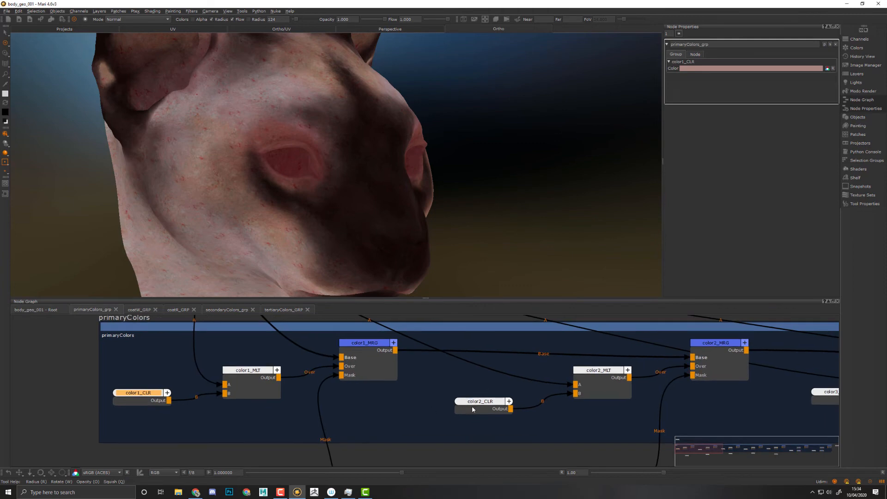
left_click(475, 406)
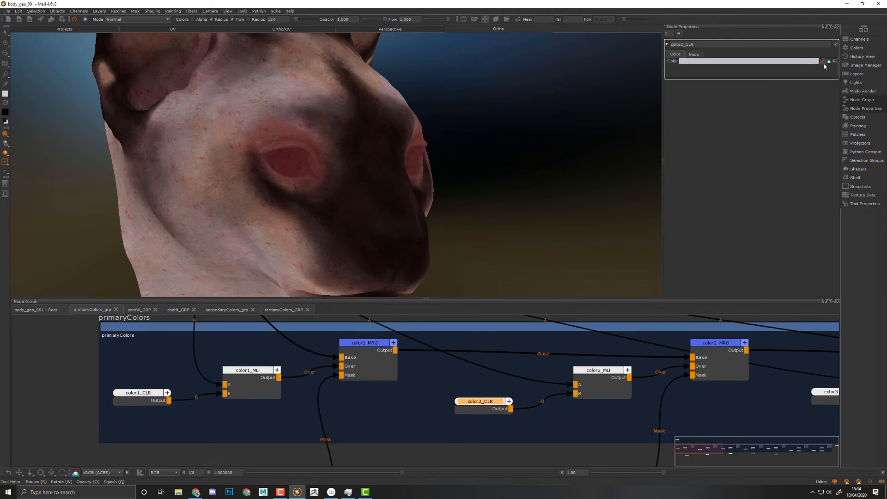
middle_click_drag(617, 371, 480, 382)
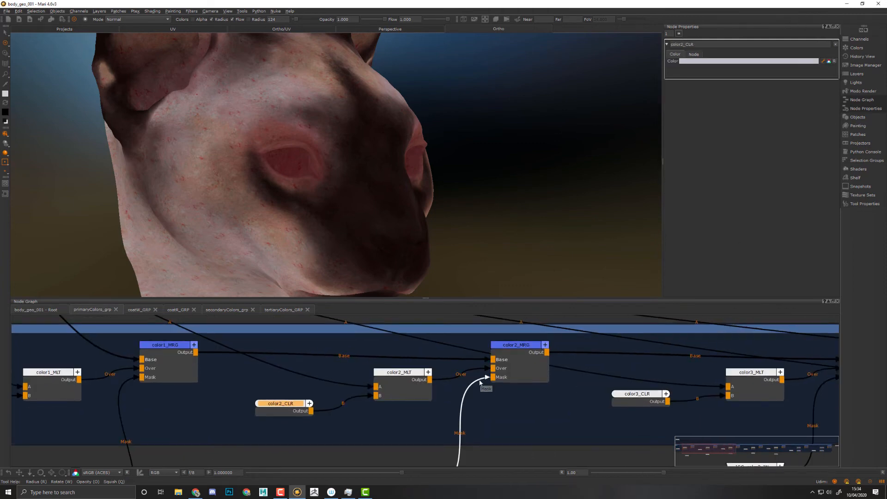
middle_click_drag(625, 420, 477, 411)
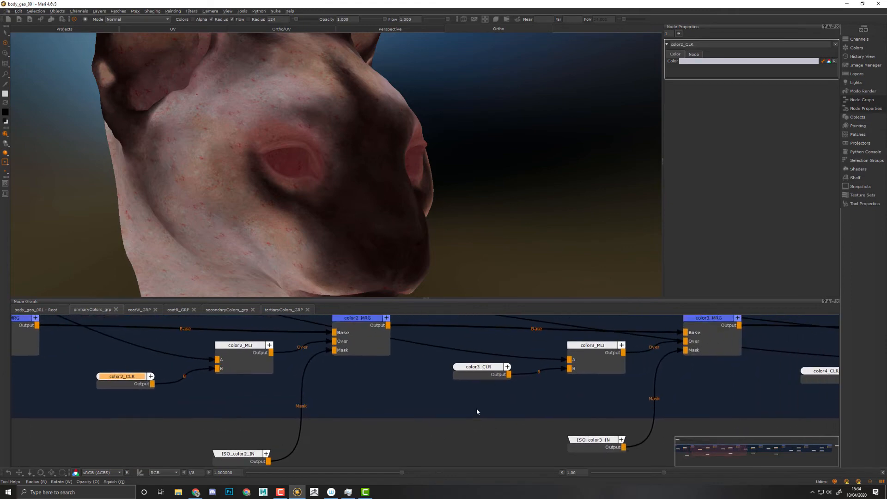
left_click(484, 374)
middle_click_drag(491, 381, 548, 409)
left_click_drag(518, 369, 508, 372)
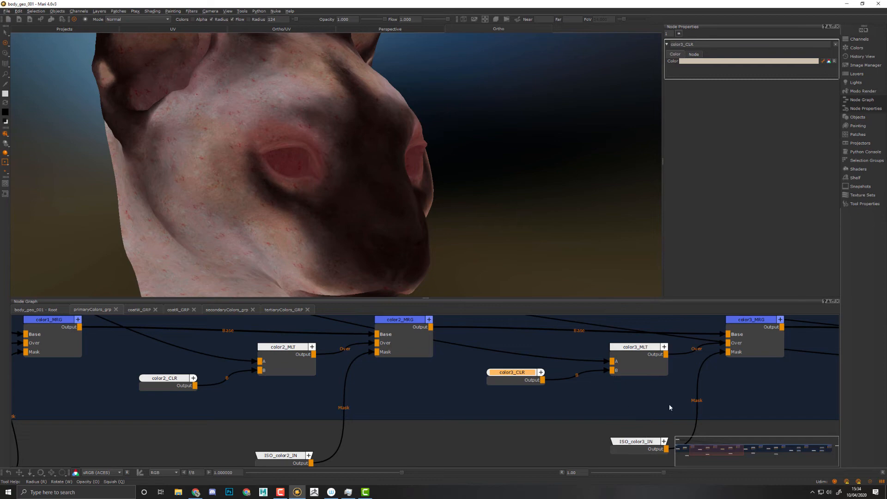
Step: Promote the Color attributes of color4_CLR and color5_CLR to the parent group
middle_click_drag(669, 403, 380, 400)
left_click(532, 389)
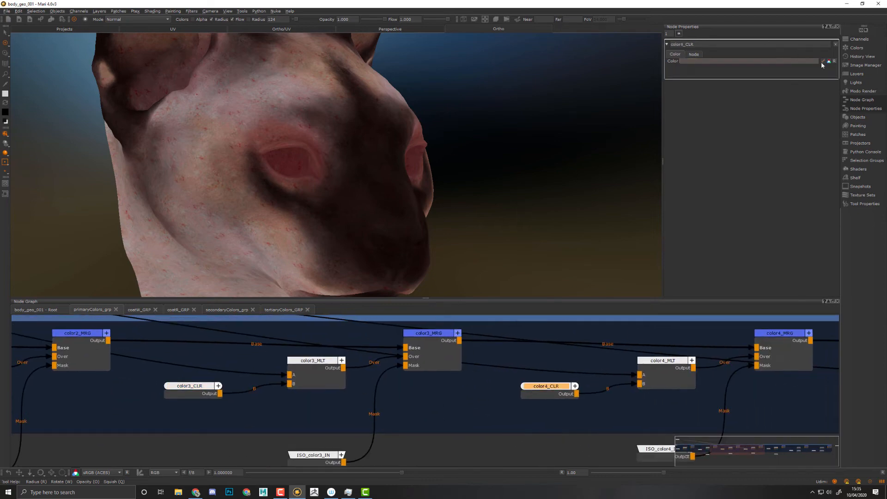
middle_click_drag(666, 383, 329, 374)
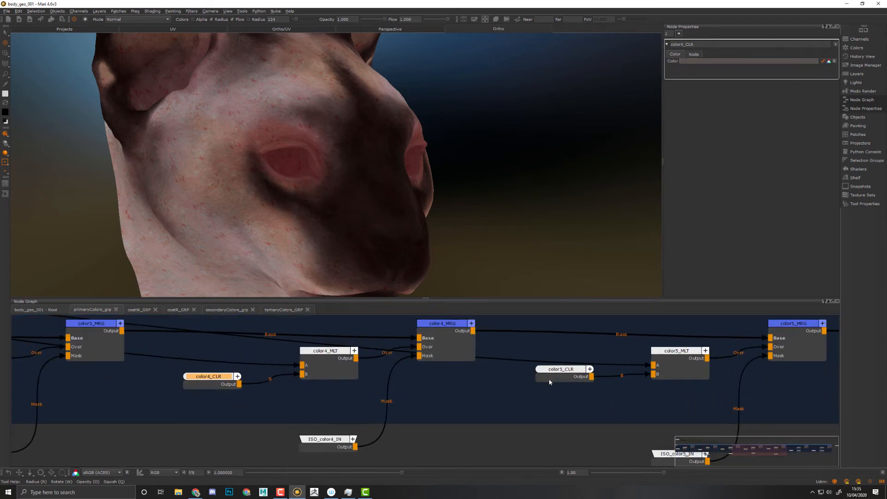
left_click(550, 379)
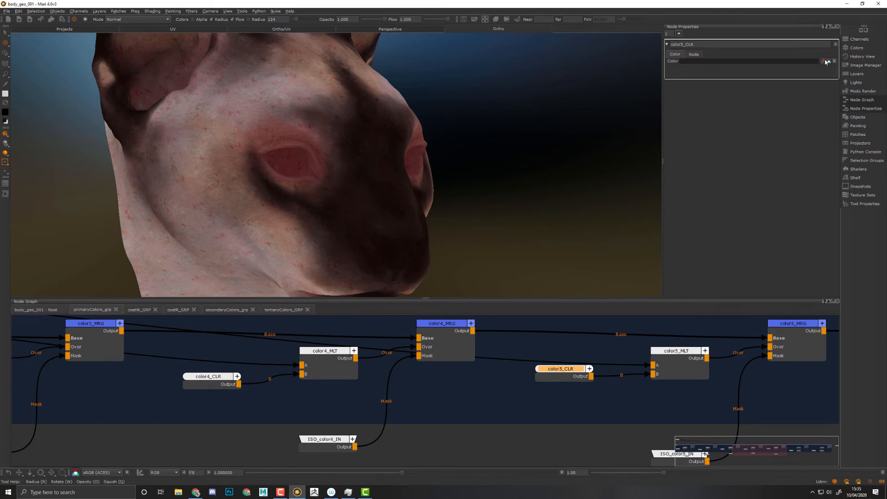
Step: Promote darkRed_ao_HSV's Hue Shift, Saturation Scale and Value Scale, and darkRed_ao_BLU's Map, to the parent group
middle_click_drag(661, 391, 273, 400)
middle_click_drag(613, 416, 425, 387)
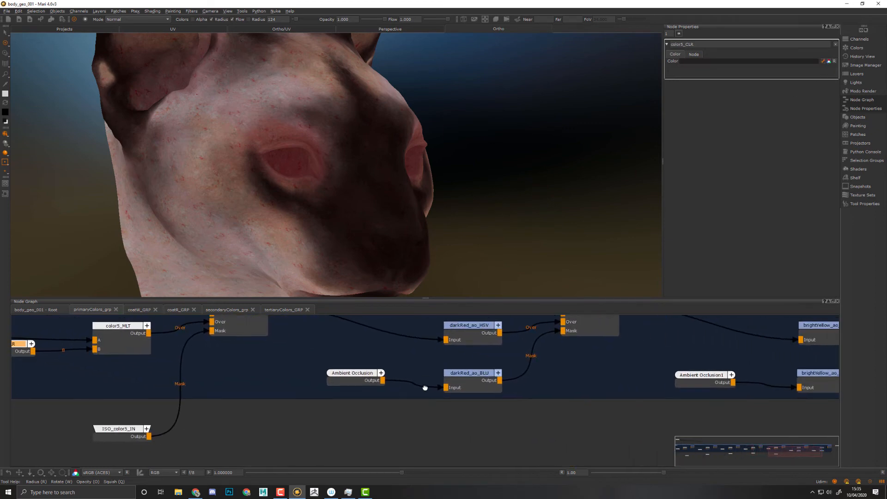
middle_click_drag(459, 416, 462, 438)
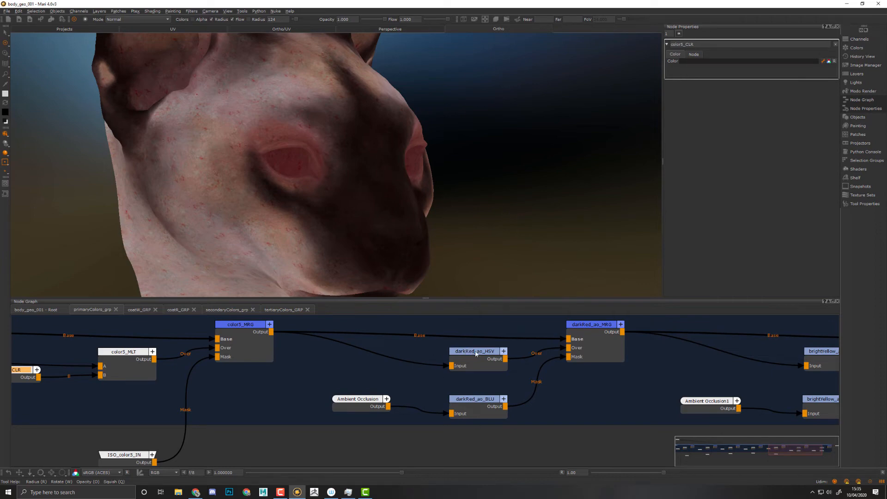
middle_click_drag(615, 372, 688, 384)
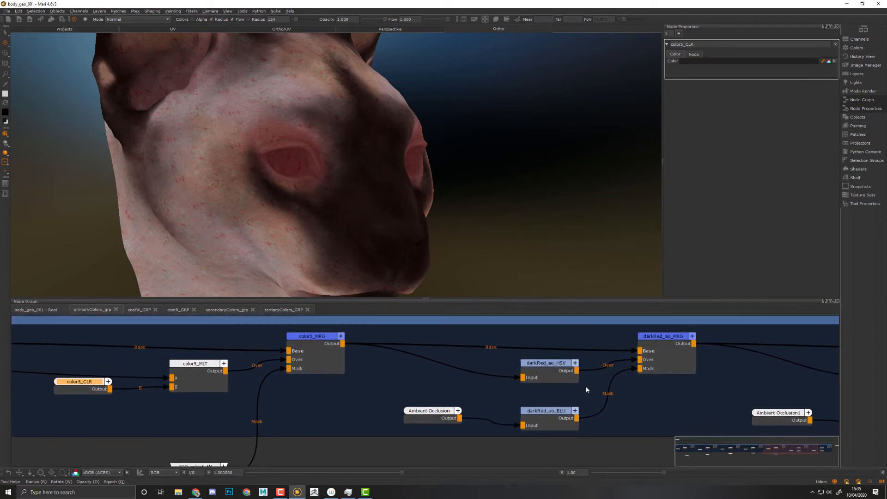
double_click(537, 376)
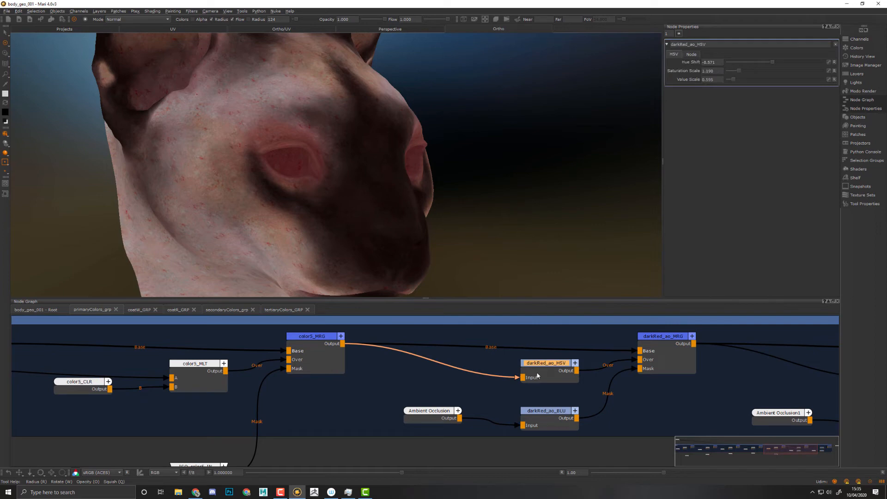
double_click(656, 341)
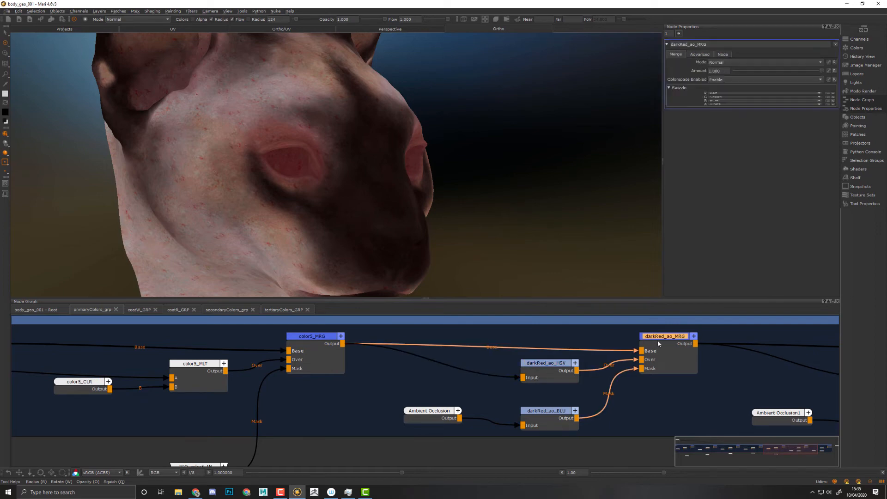
double_click(537, 367)
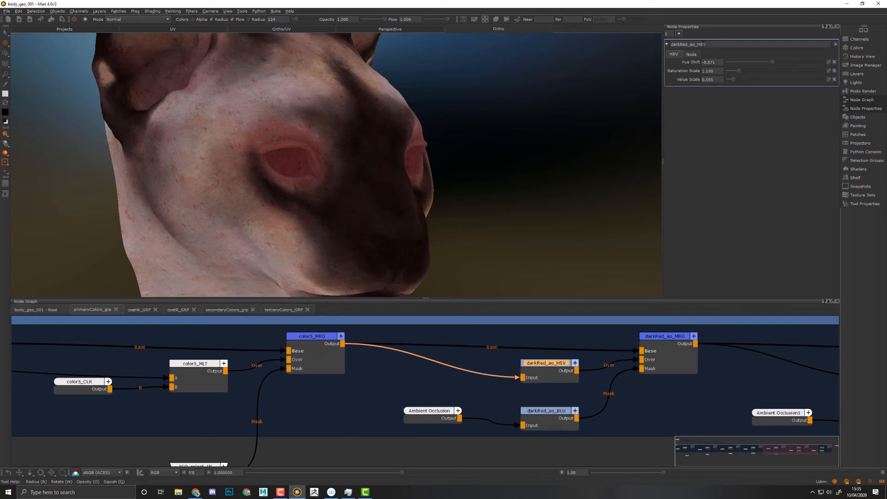
left_click(828, 61)
left_click(828, 70)
left_click(829, 79)
left_click(546, 419)
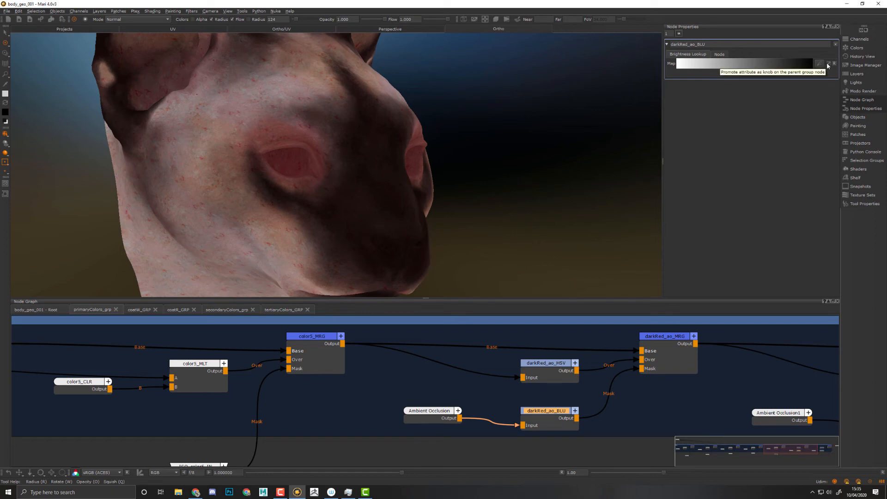
Step: Promote brightYellow_ao_HSV's Hue Shift, Saturation Scale and Value Scale, and brightYellow_ao_BLU's Map, and open primaryColors_grp's properties in the root graph
middle_click_drag(736, 406, 504, 391)
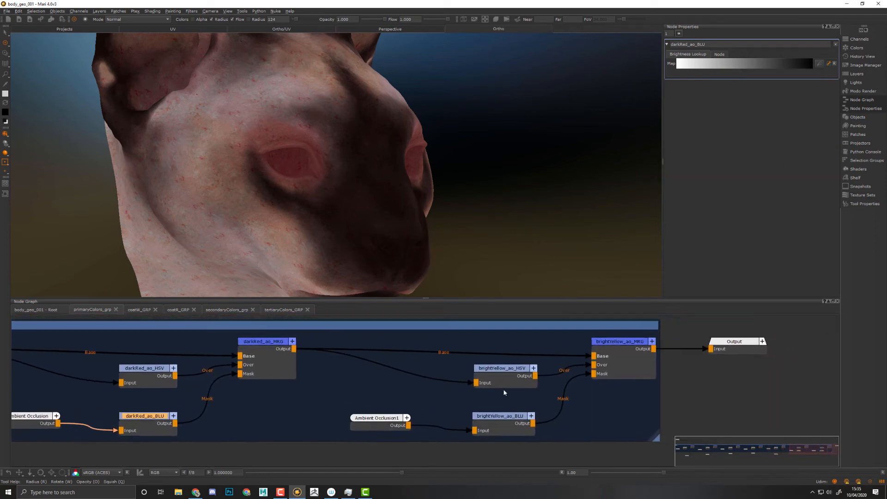
left_click(508, 369)
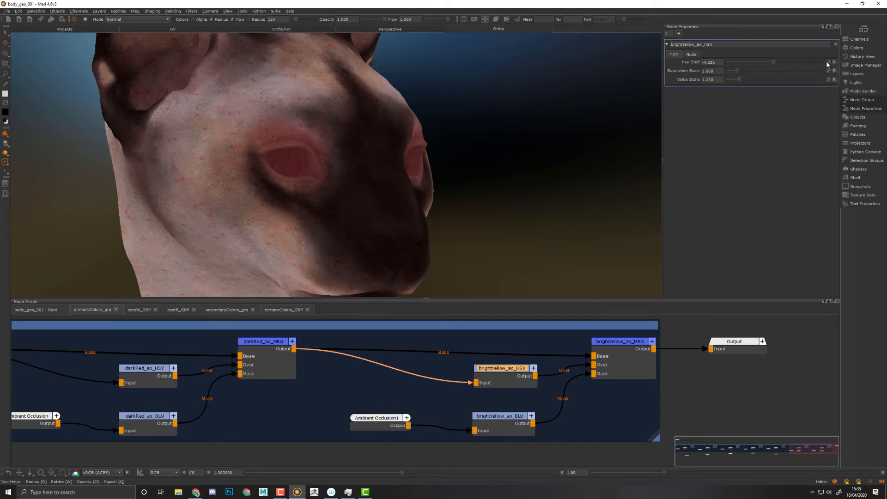
left_click(828, 62)
left_click(829, 71)
left_click(829, 80)
left_click(510, 417)
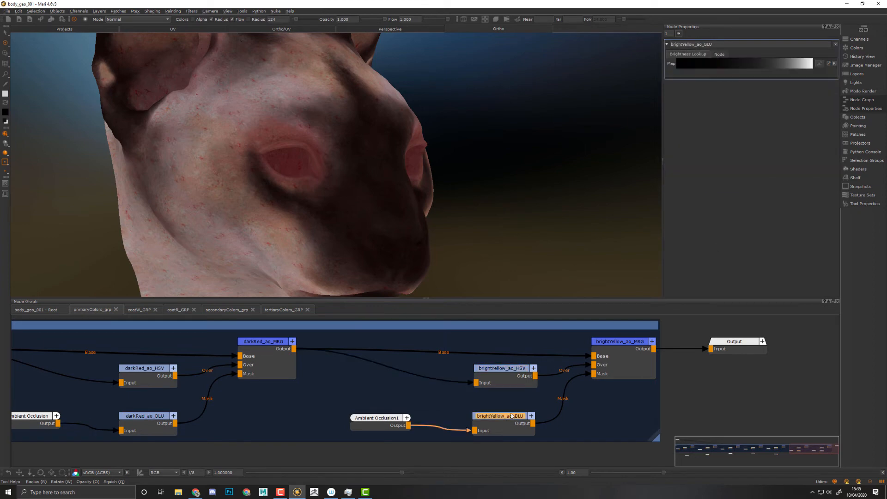
left_click(829, 63)
left_click(41, 310)
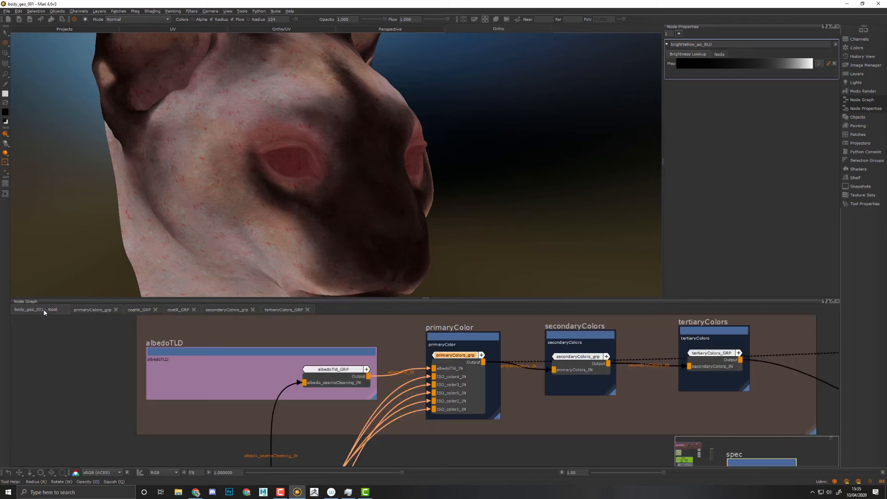
left_click(459, 359)
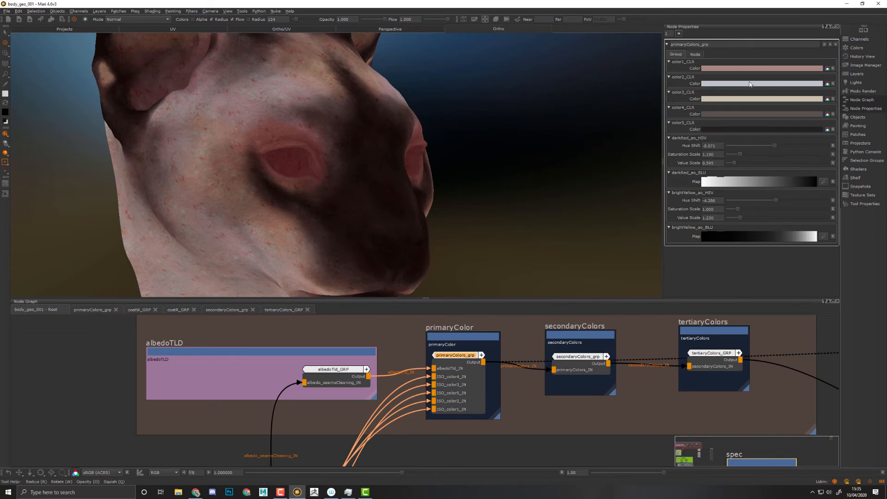
left_click(746, 85)
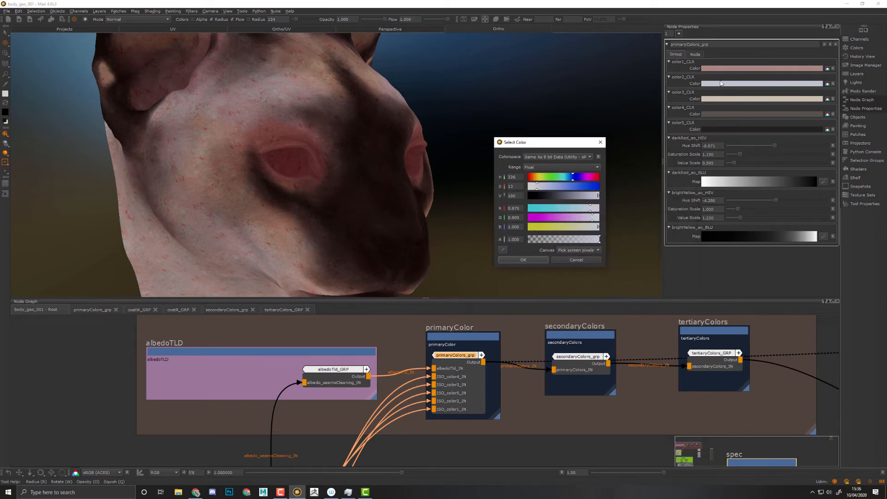
mouse_move(551, 187)
left_mouse_down()
mouse_move(583, 198)
mouse_move(557, 202)
left_mouse_up()
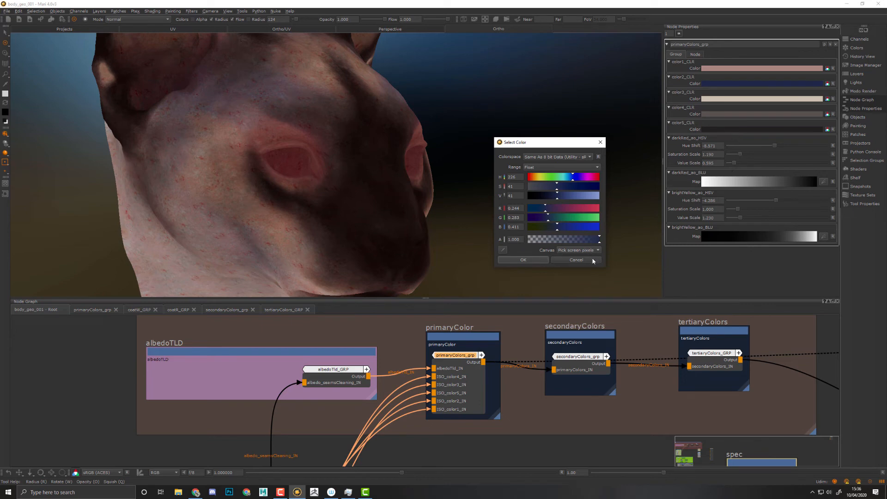
left_click(576, 260)
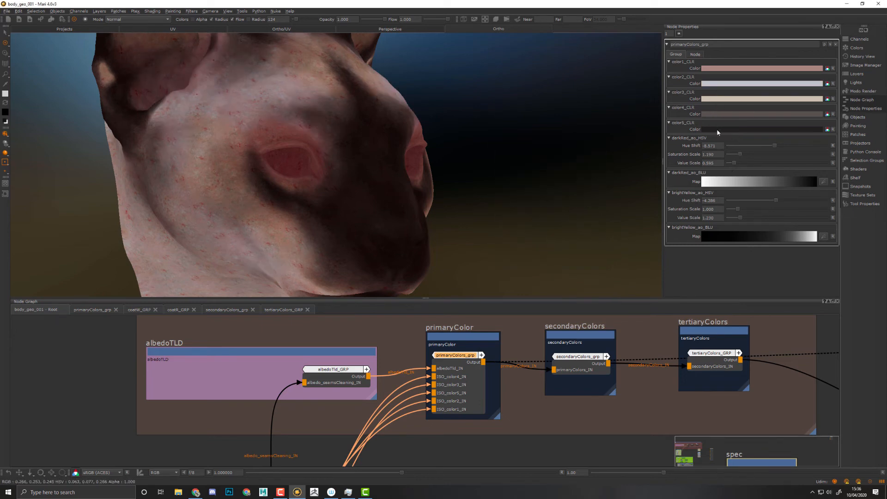
Step: Lighten the promoted color5_CLR Color of primaryColors_grp to an HSV value of 33
left_click(716, 129)
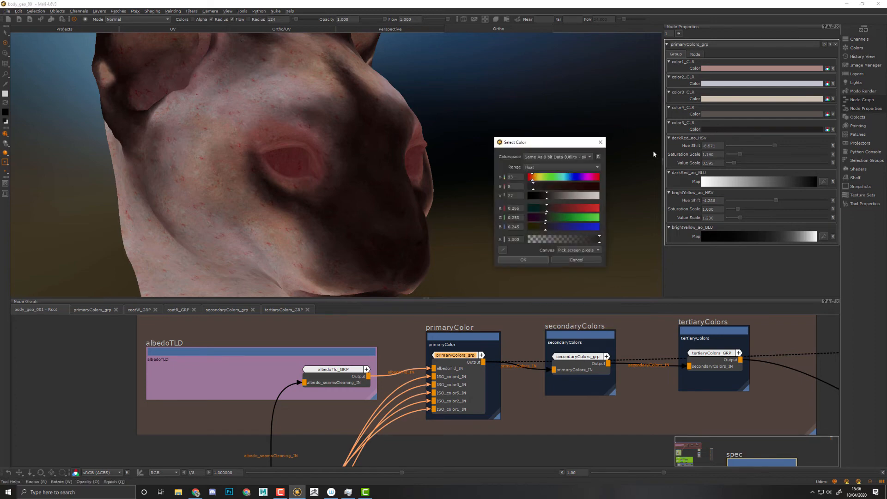
left_click_drag(564, 198, 580, 203)
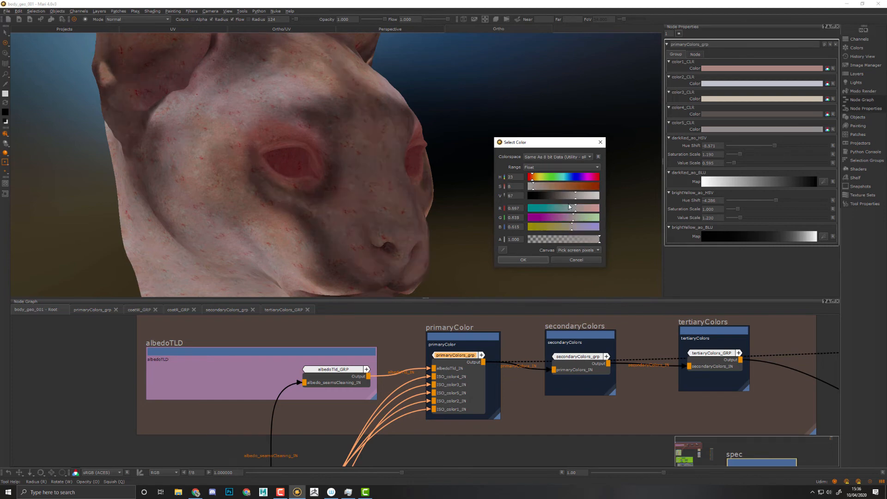
left_click(576, 259)
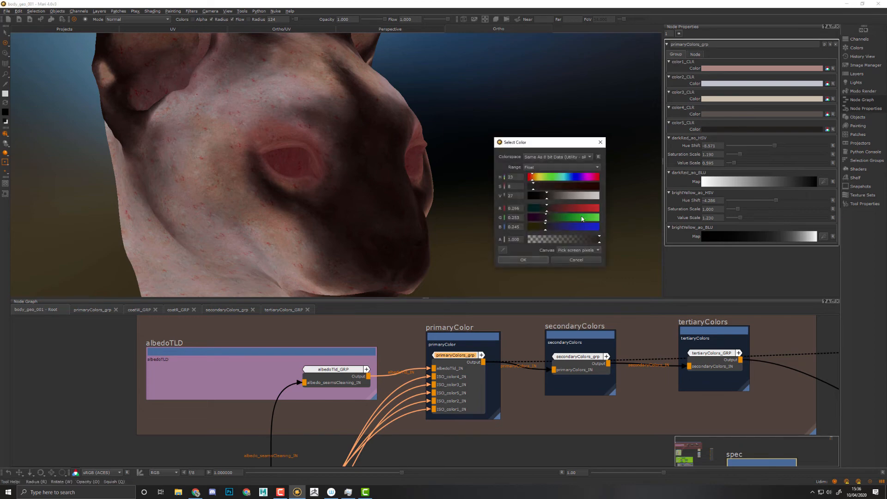
left_click_drag(551, 198, 551, 199)
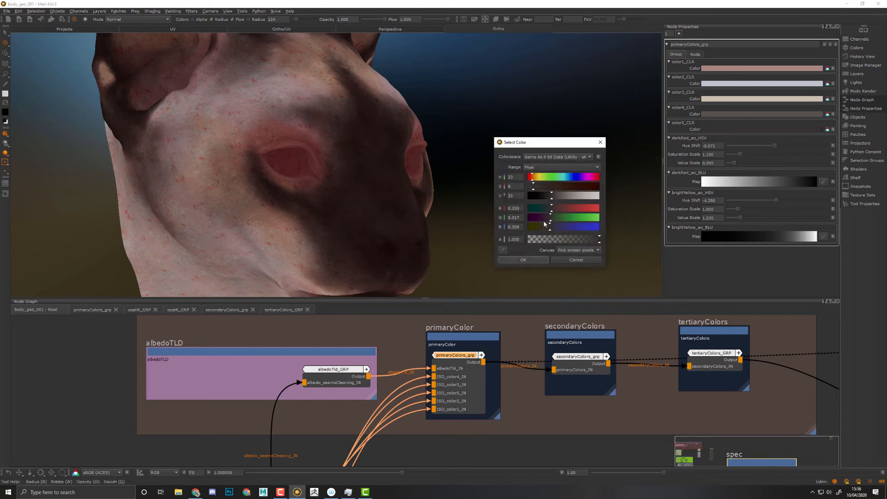
left_click(523, 260)
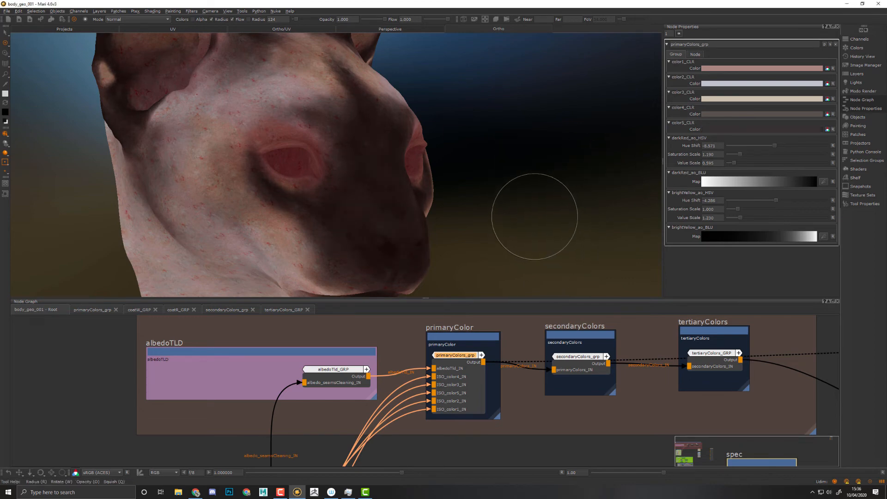
Step: Set the promoted darkRed_ao_HSV knobs to Hue Shift -11.489, Saturation Scale 1.241 and Value Scale 0.851
middle_click_drag(531, 218, 565, 172)
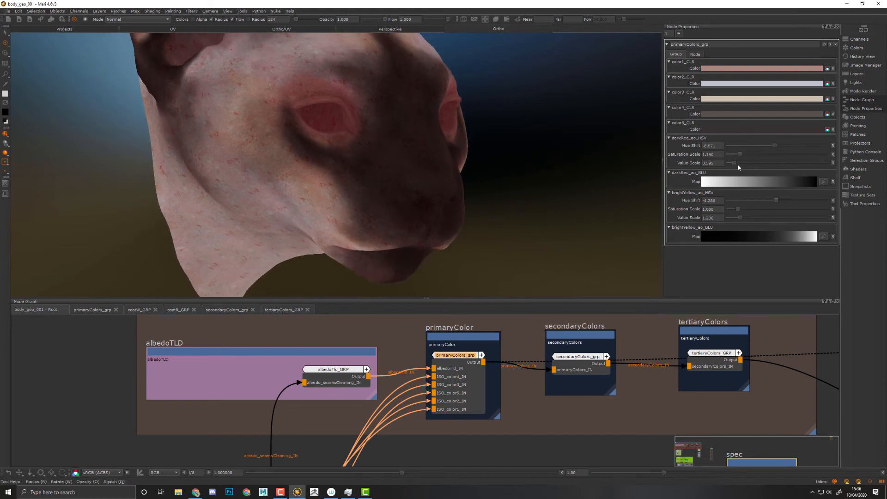
left_click_drag(734, 163, 738, 163)
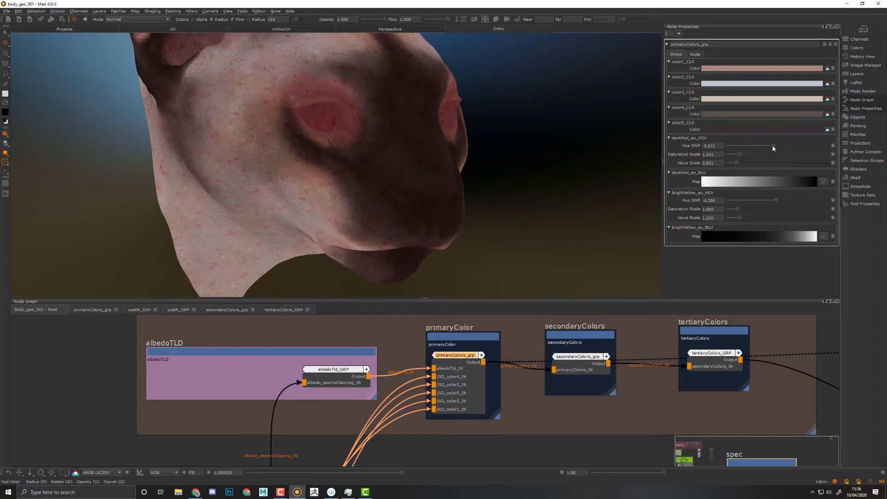
left_click_drag(777, 148, 772, 149)
left_click(823, 182)
mouse_move(848, 245)
left_mouse_down()
mouse_move(853, 232)
mouse_move(843, 238)
left_mouse_up()
left_click(884, 183)
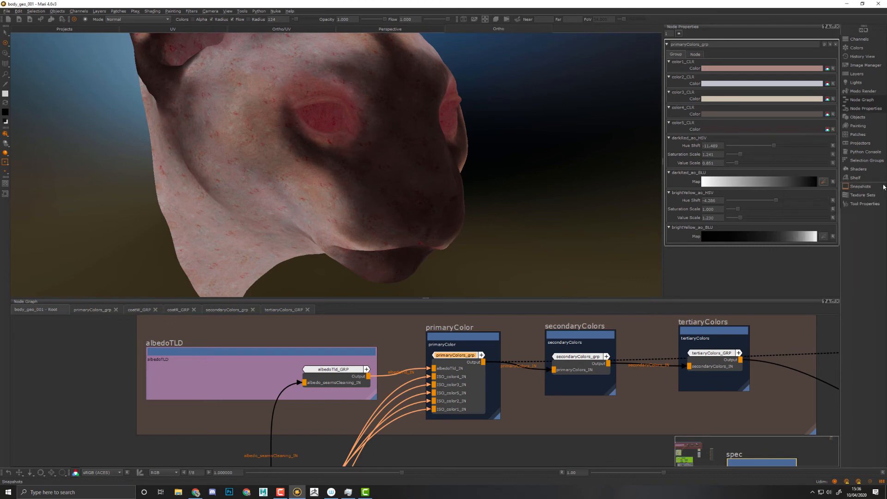
Step: Open the inner node graph of secondaryColors_grp from the albedo section of the root graph
middle_click_drag(460, 417, 563, 389)
scroll(563, 389, "down", 4)
middle_click_drag(509, 427, 513, 423)
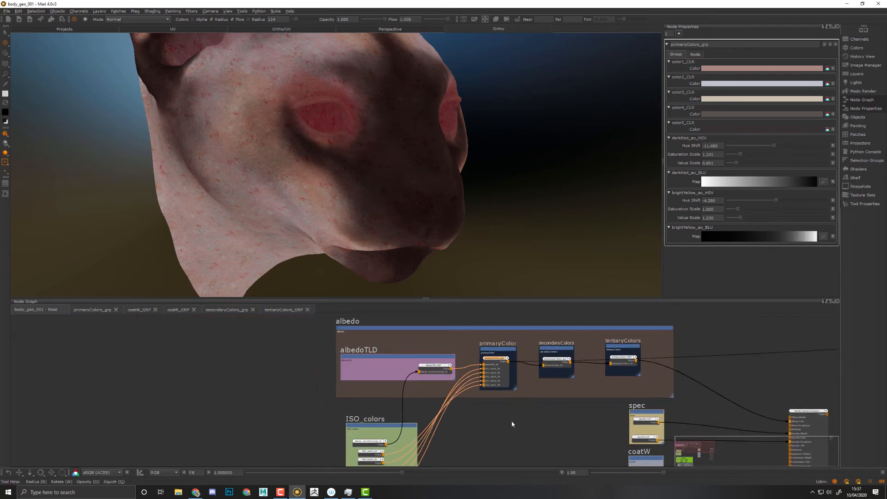
left_click(515, 429)
middle_click_drag(406, 445, 495, 406)
left_click_drag(500, 394, 382, 389)
scroll(548, 380, "up", 5)
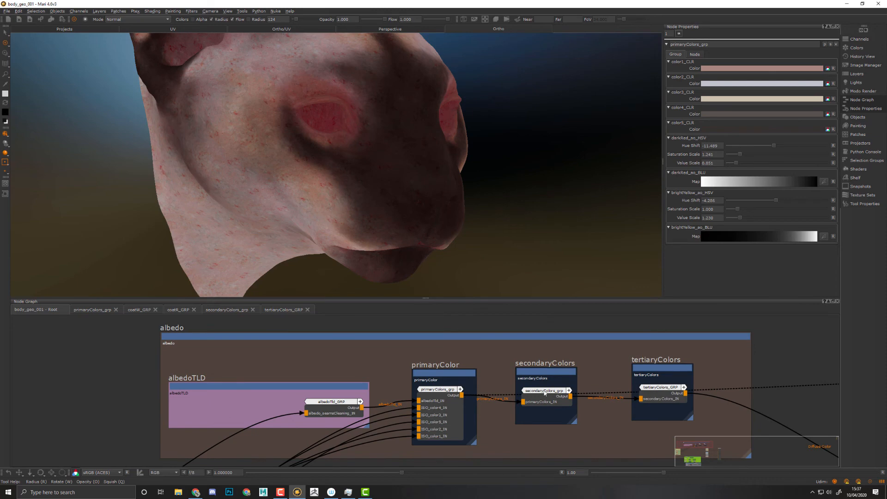
left_click(542, 393)
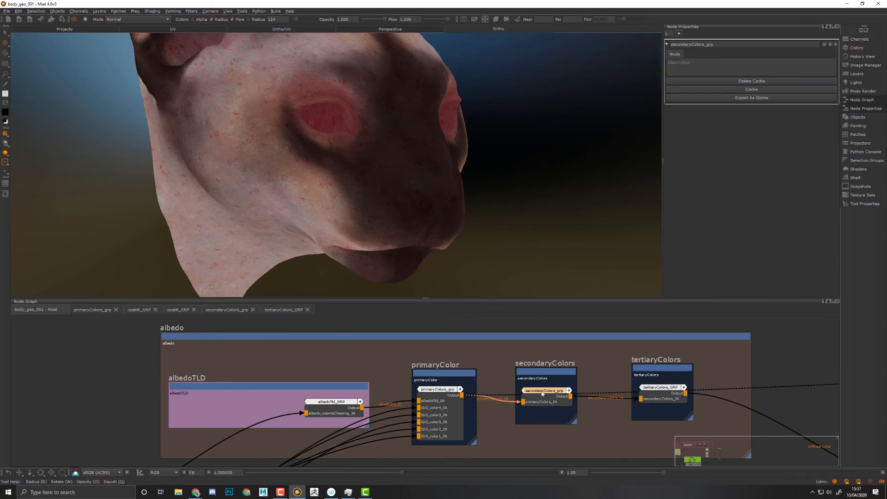
left_click(832, 45)
scroll(340, 342, "up", 5)
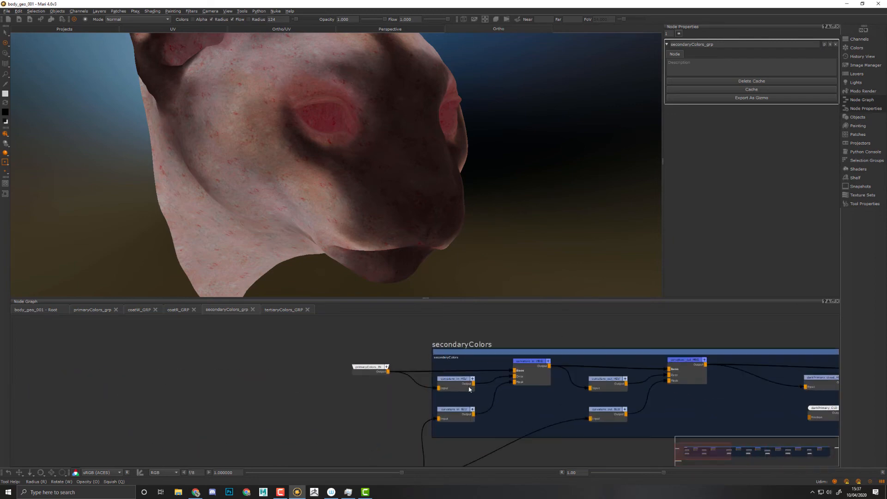
Step: Display the result of the Output node inside secondaryColors_grp in the viewport
left_click(473, 377)
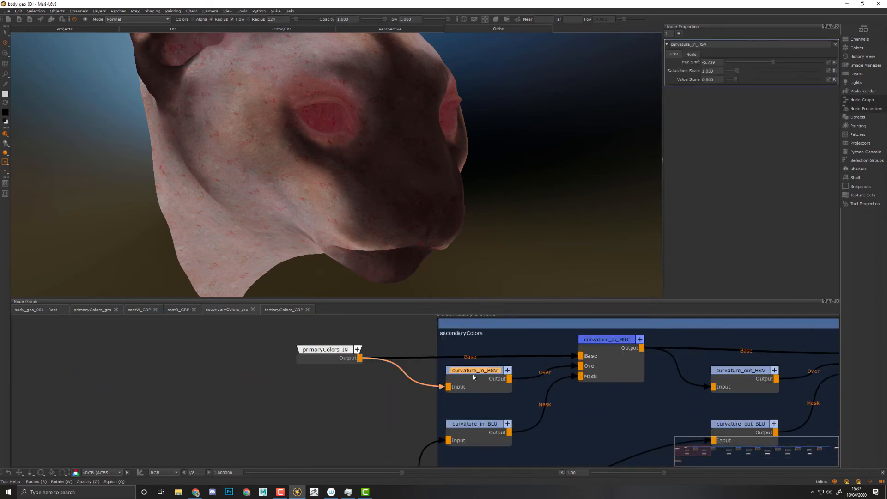
middle_click_drag(530, 410, 559, 408)
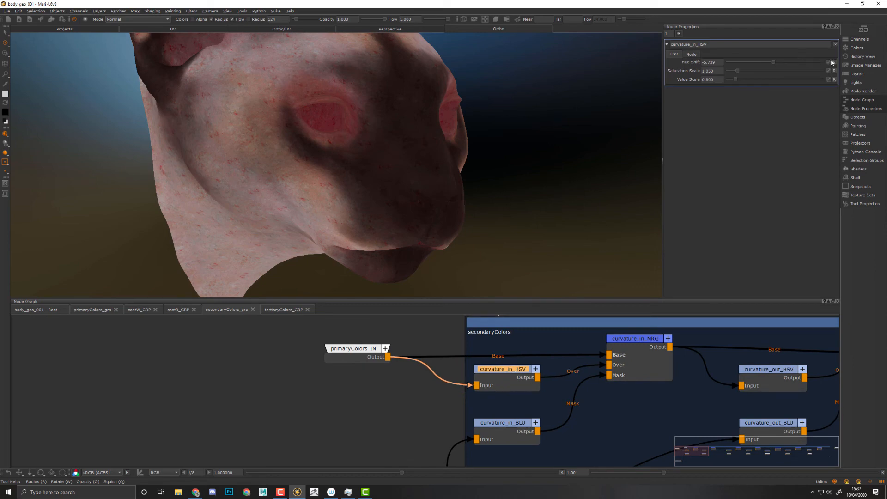
middle_click_drag(579, 383, 185, 372)
scroll(592, 375, "down", 5)
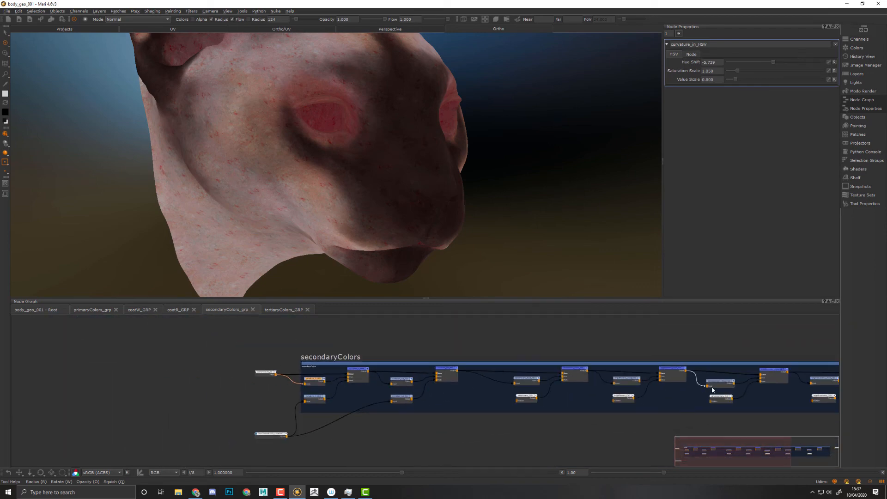
middle_click_drag(711, 390, 515, 390)
middle_click_drag(836, 376, 711, 380)
left_click(712, 369)
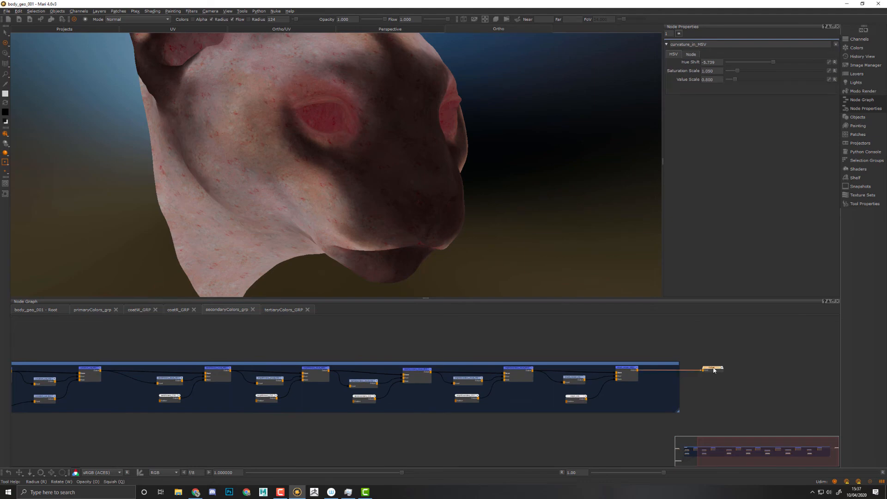
key("1")
Step: Promote curvature_in_HSV's HSV attributes and curvature_in_BLU's Map to the parent group
middle_click_drag(46, 401, 462, 389)
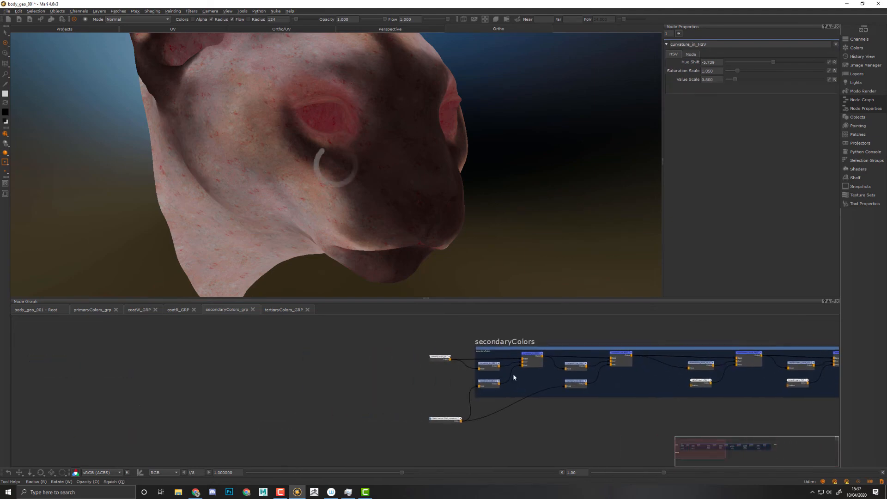
right_click_drag(513, 374, 601, 374, "alt")
middle_click_drag(679, 337, 502, 429)
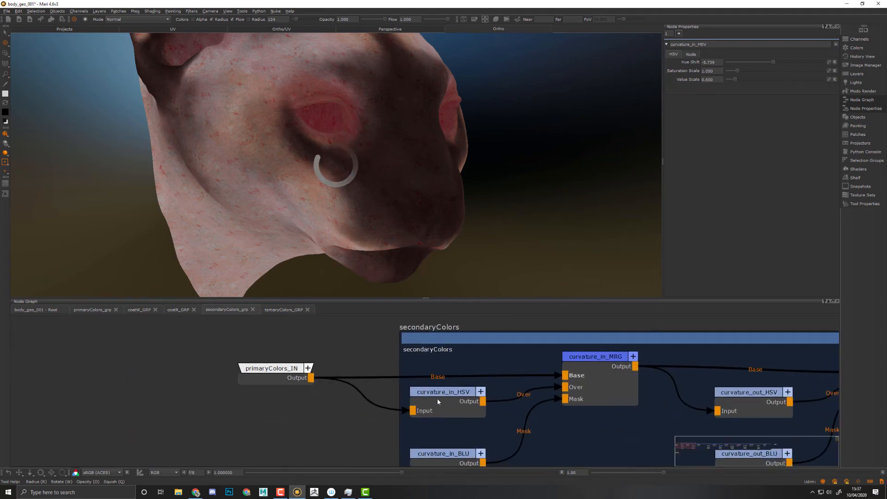
left_click(439, 400)
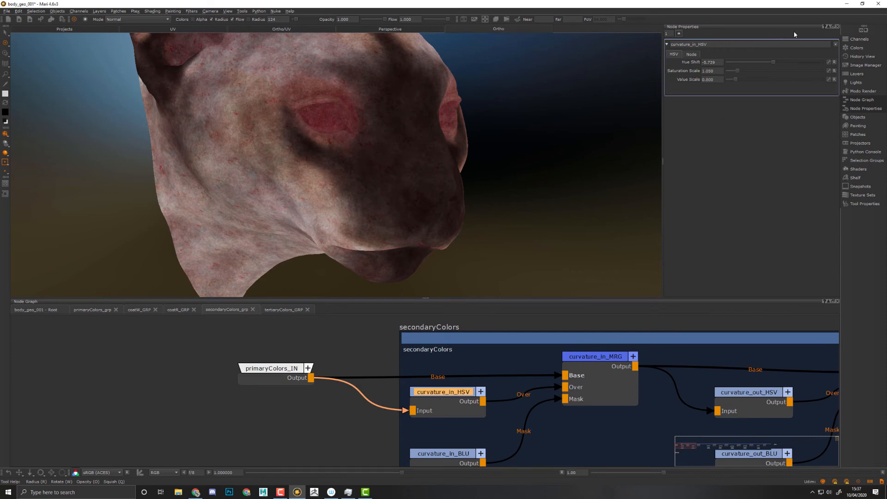
left_click(828, 71)
middle_click_drag(664, 328, 684, 282)
left_click(456, 418)
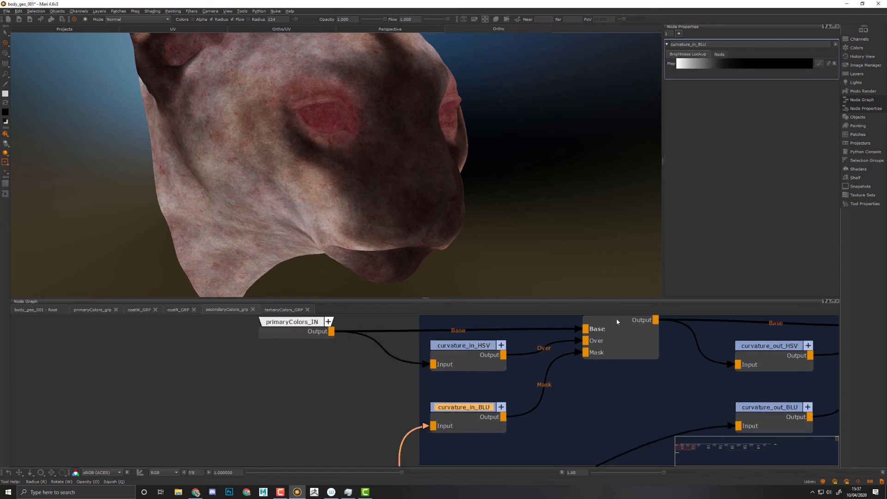
left_click(829, 64)
Step: Promote curvature_out_HSV's Hue Shift, Saturation Scale and Value Scale, and curvature_out_BLU's Map, to the parent group
middle_click_drag(672, 353, 392, 359)
left_click(493, 359)
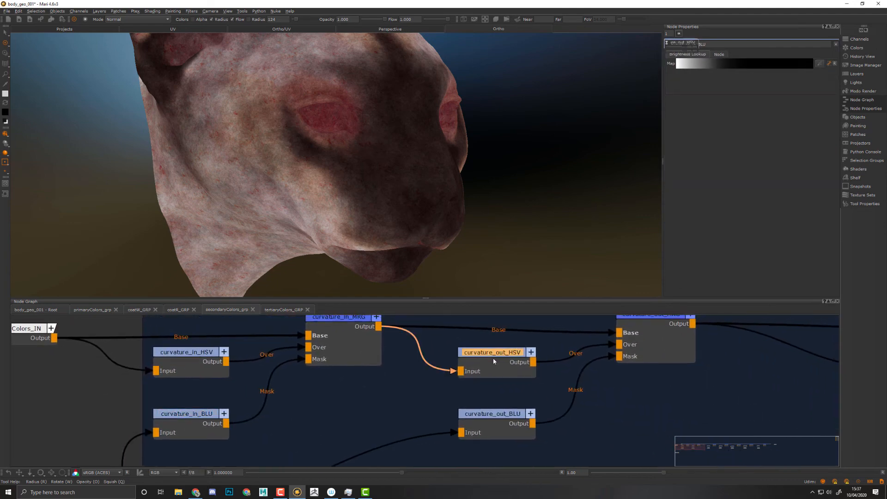
middle_click_drag(579, 399, 524, 416)
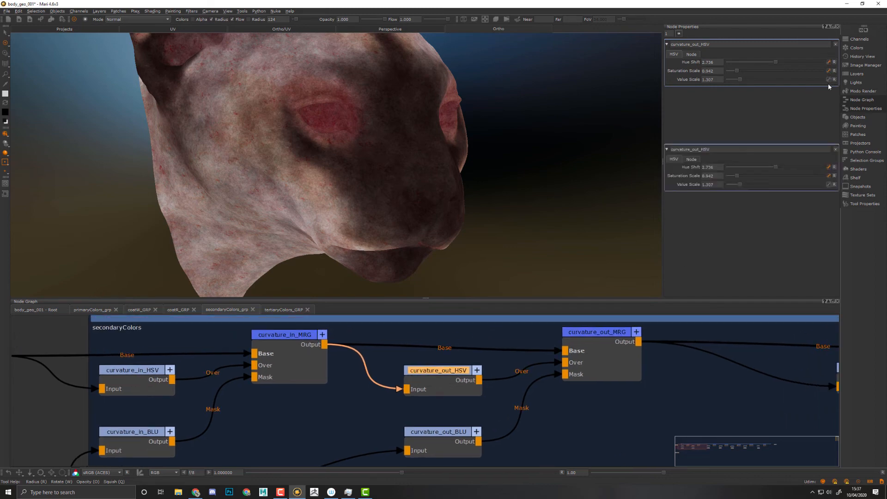
left_click(448, 442)
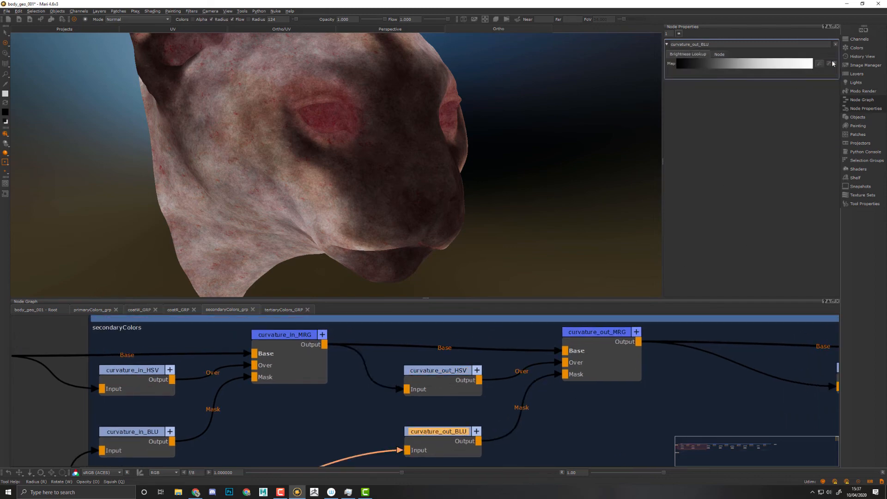
Step: Promote darkPrimary_cloud_HSV's Hue Shift, Saturation Scale and Value Scale to the parent group
middle_click_drag(690, 373, 406, 373)
middle_click_drag(592, 395, 469, 364)
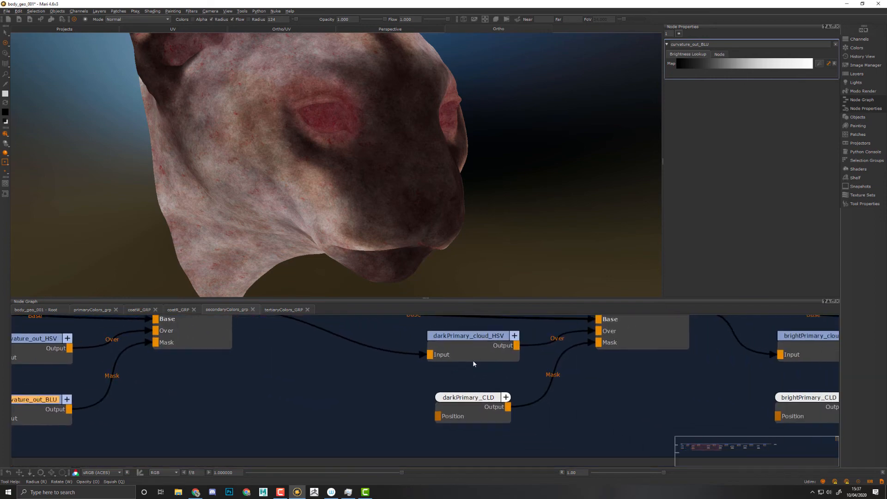
left_click(481, 350)
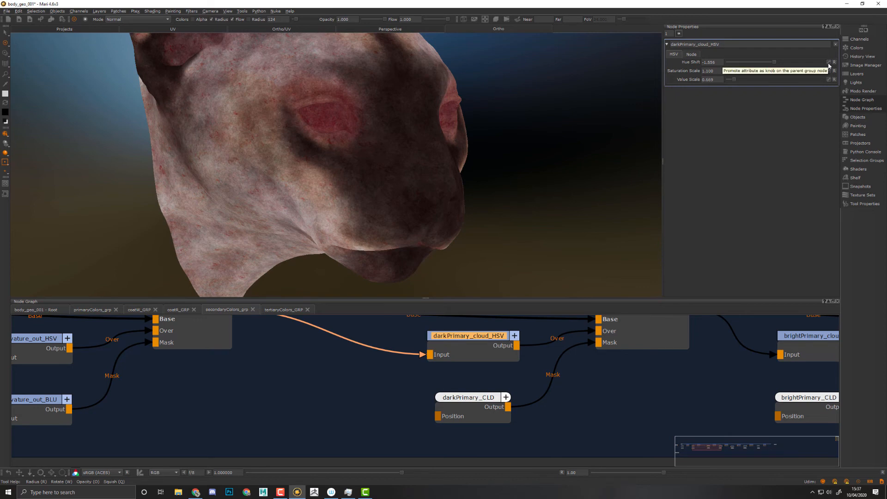
left_click(828, 62)
left_click(828, 70)
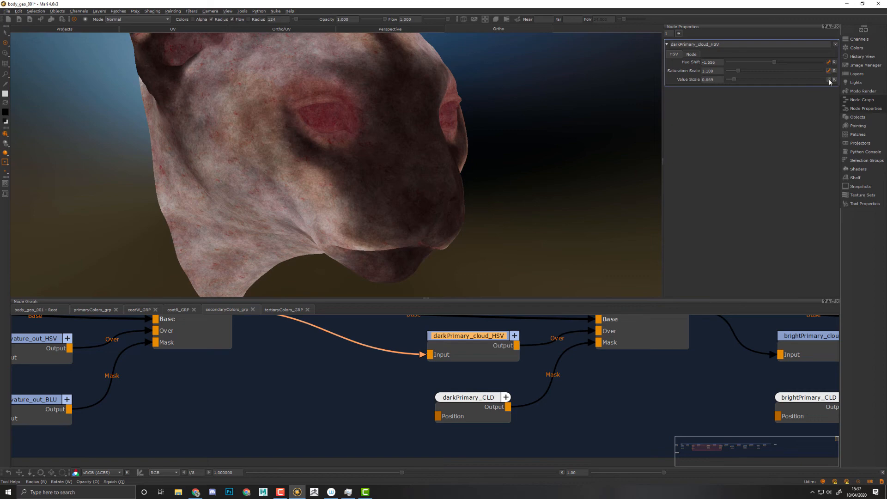
left_click(829, 80)
middle_click_drag(595, 429, 523, 389)
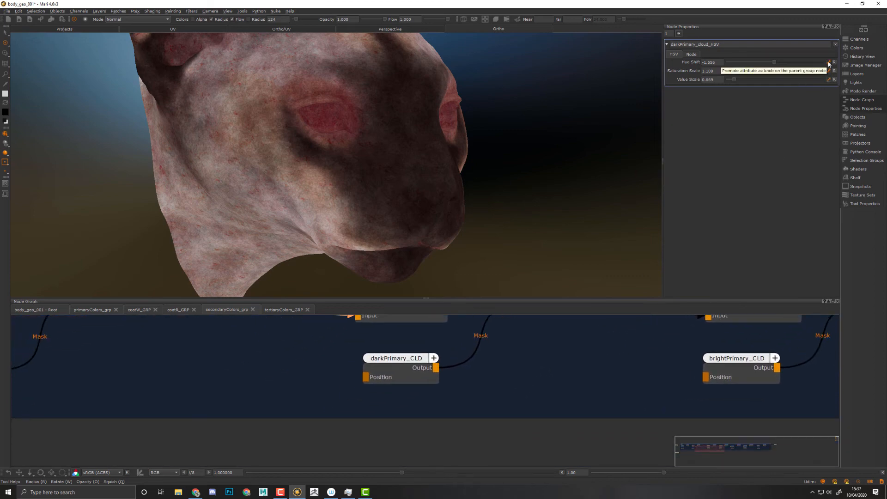
Step: Promote darkPrimary_CLD's Size and Roughness to the parent group
middle_click_drag(405, 362, 348, 420)
left_click(348, 421)
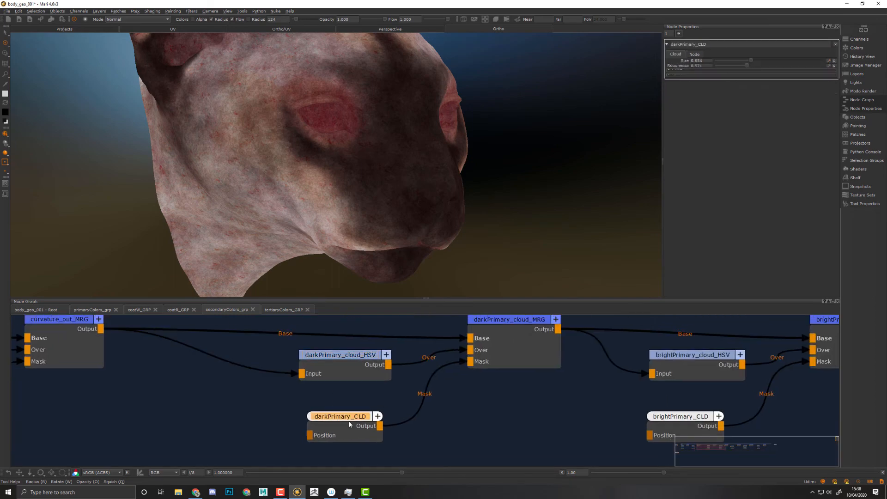
left_click(828, 62)
left_click(828, 70)
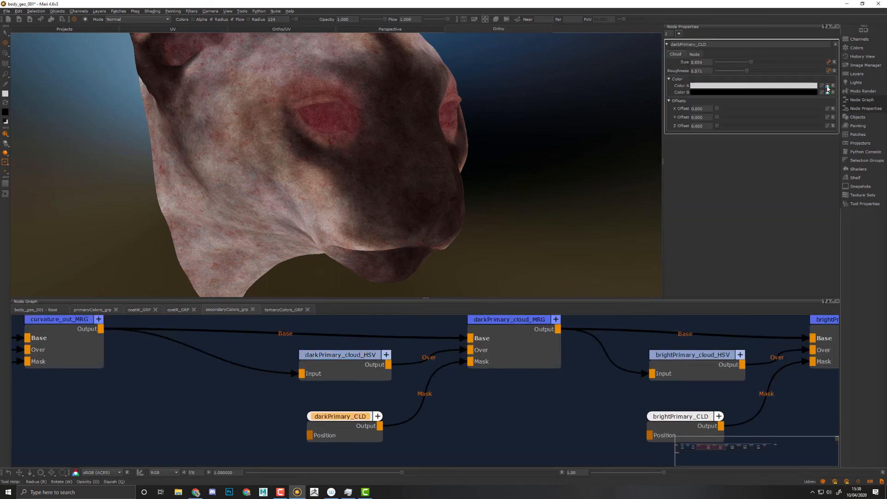
Step: Promote brightPrimary_cloud_MRG's Mode, Amount and Colorspace Enabled to the parent group
middle_click_drag(562, 415, 246, 453)
left_click(589, 350)
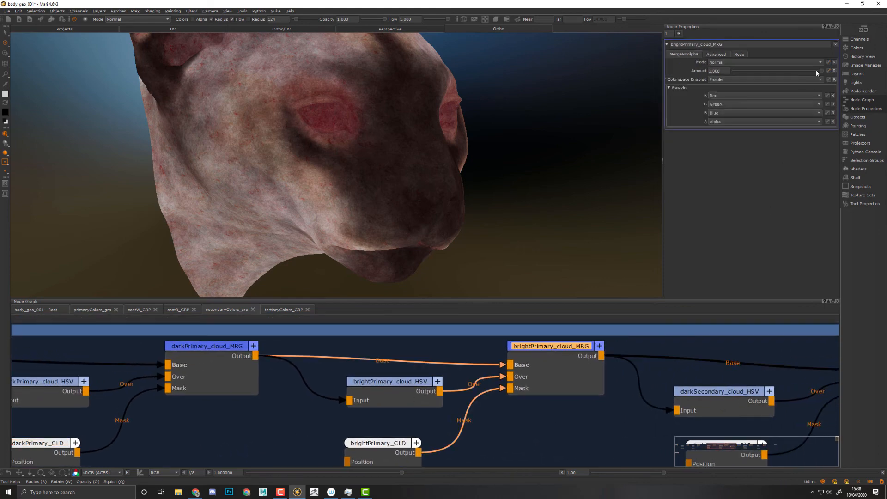
left_click(828, 62)
left_click(829, 70)
left_click(829, 79)
middle_click_drag(557, 386, 615, 354)
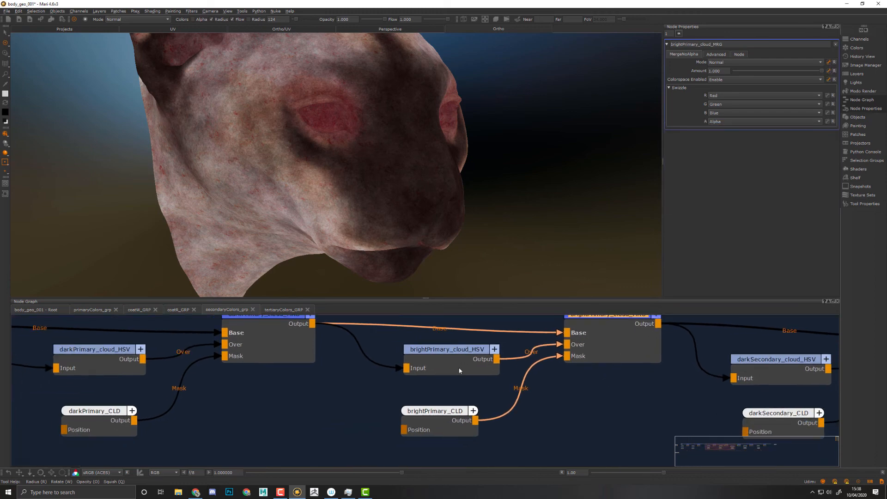
Step: Remove the parent-group promotion from brightPrimary_cloud_MRG's Mode, Amount and Colorspace Enabled
left_click(444, 355)
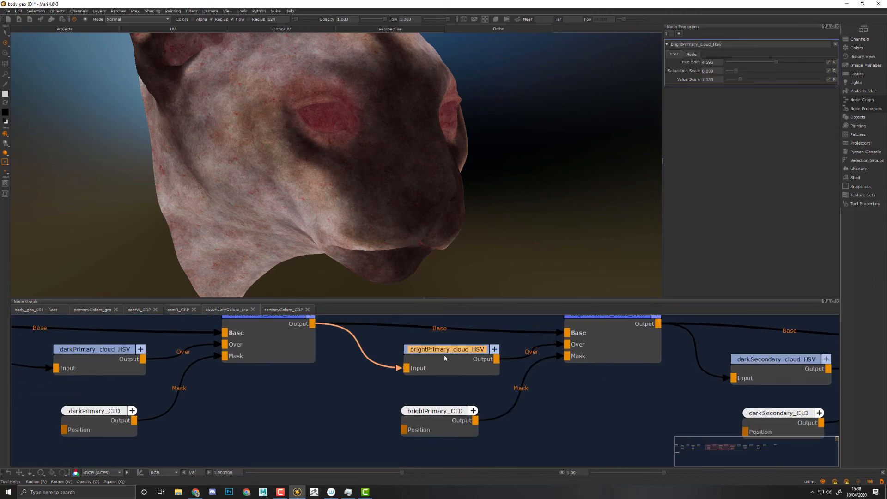
middle_click_drag(444, 353, 414, 391)
left_click(574, 354)
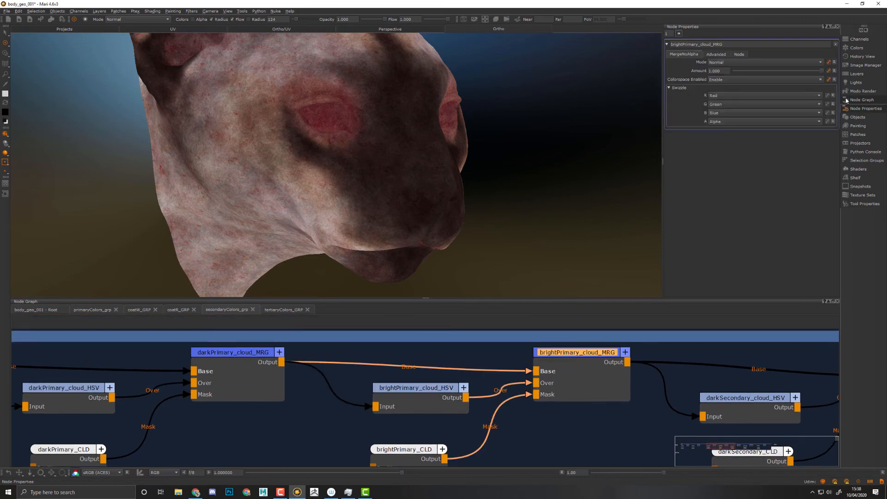
left_click(829, 62)
left_click(828, 71)
left_click(828, 79)
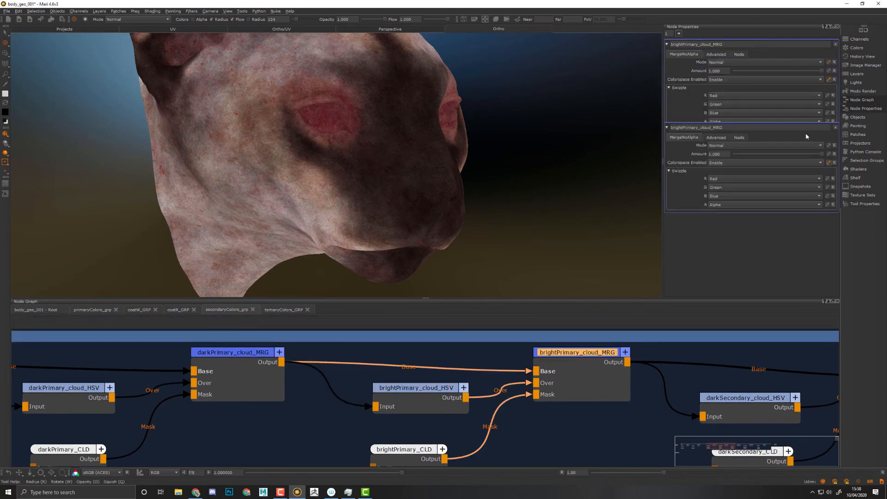
Step: Promote brightPrimary_cloud_HSV's Hue Shift, Saturation Scale and Value Scale to the parent group
left_click(417, 389)
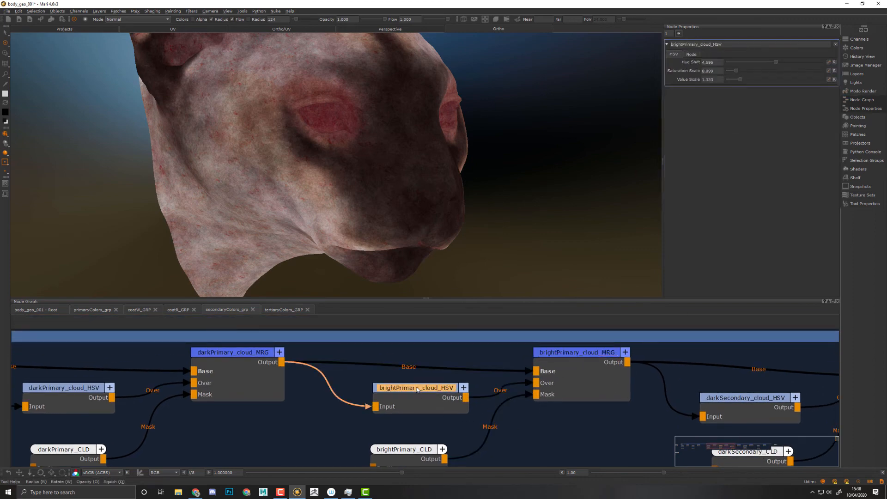
left_click(828, 62)
left_click(829, 71)
left_click(828, 80)
Step: Promote brightPrimary_CLD's Size and Roughness to the parent group
middle_click_drag(421, 465, 491, 394)
left_click(466, 379)
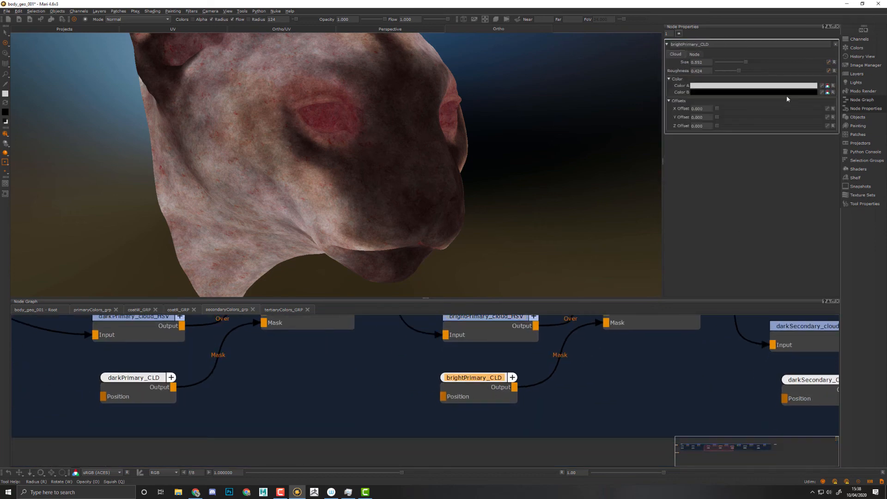
left_click(829, 62)
left_click(828, 70)
Step: Promote darkSecondary_cloud_MRG's Amount to the parent group
middle_click_drag(621, 375, 263, 414)
left_click(447, 371)
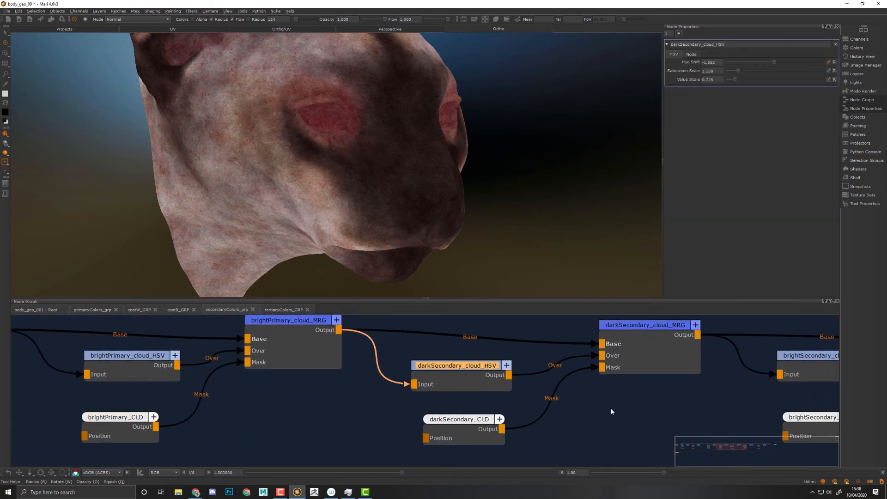
scroll(611, 411, "up", 1)
middle_click_drag(629, 394, 572, 425)
left_click(626, 352)
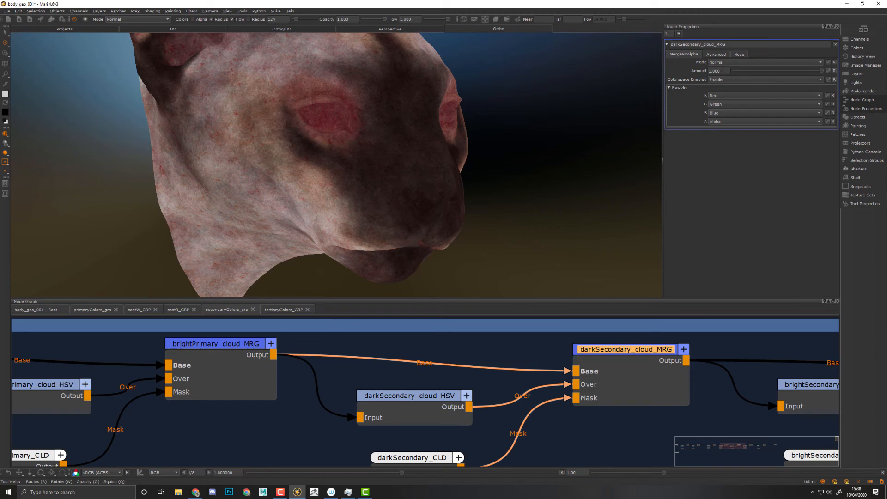
left_click(829, 71)
middle_click_drag(502, 422, 529, 364)
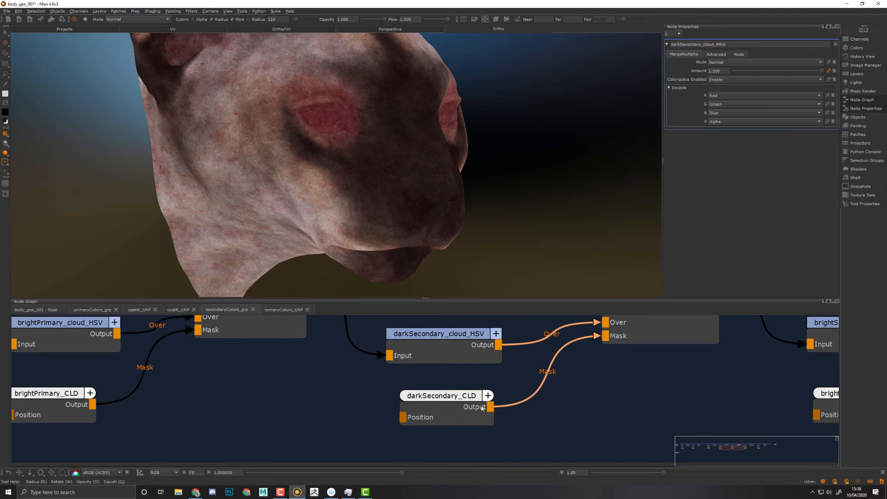
Step: Promote brightSecondary_cloud_MRG's Amount and darkSecondary_CLD's Roughness to the parent group
middle_click_drag(642, 405, 329, 442)
middle_click_drag(562, 404, 445, 410)
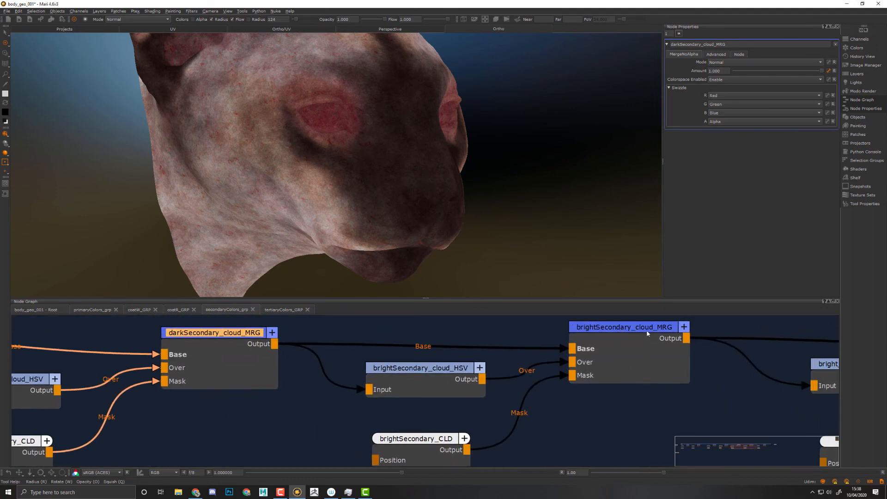
left_click(637, 331)
middle_click_drag(350, 419, 734, 361)
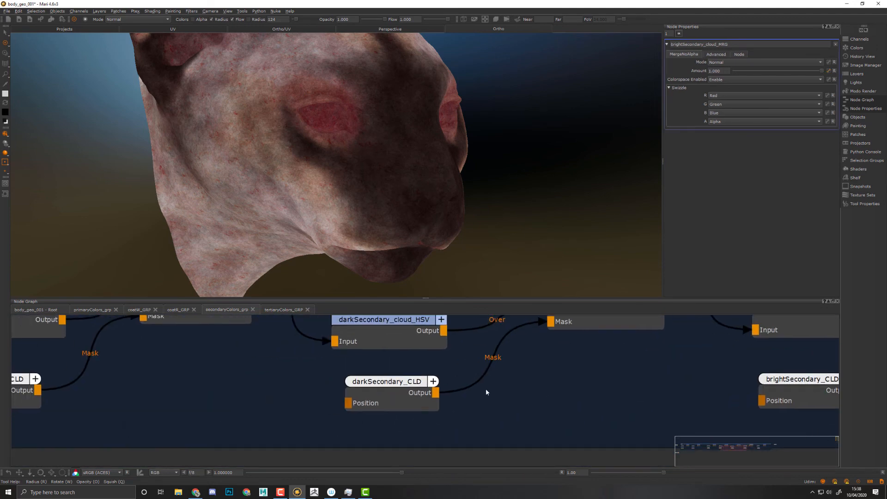
middle_click_drag(396, 397, 434, 405)
left_click(424, 388)
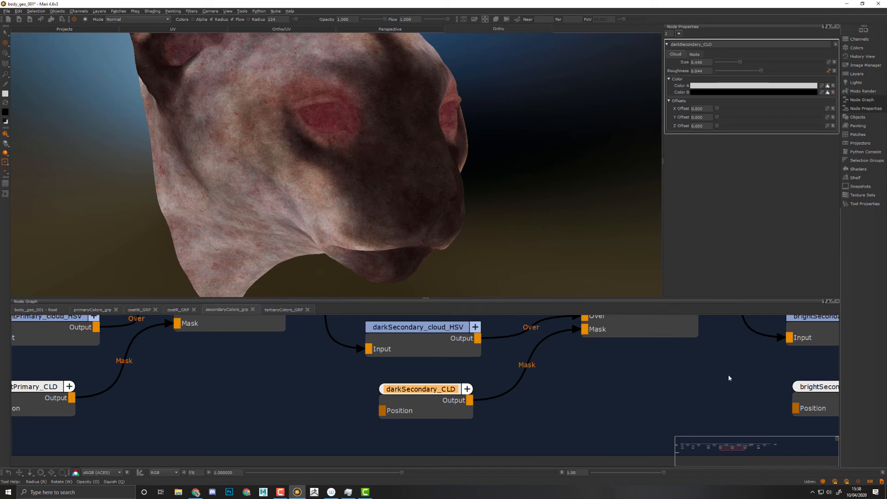
Step: Re-promote brightSecondary_cloud_MRG's Amount to the parent group
middle_click_drag(728, 376, 381, 439)
left_click(482, 398)
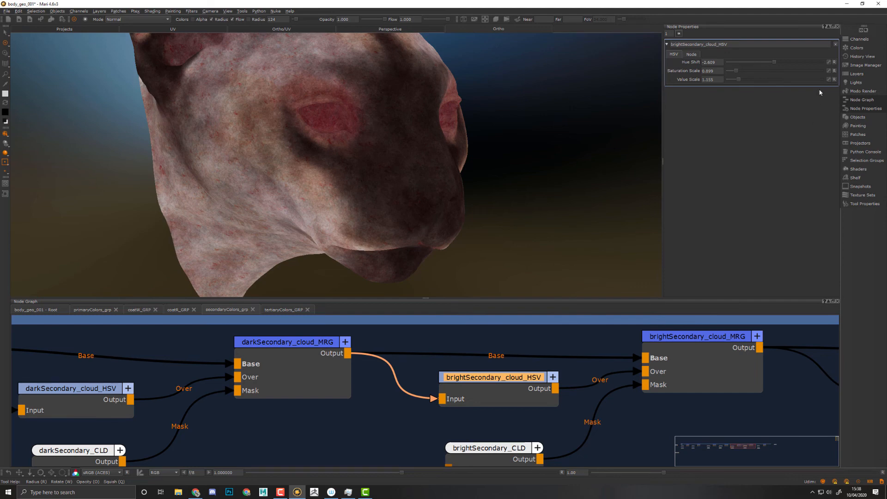
middle_click_drag(678, 434, 576, 417)
scroll(568, 379, "down", 2)
left_click(562, 339)
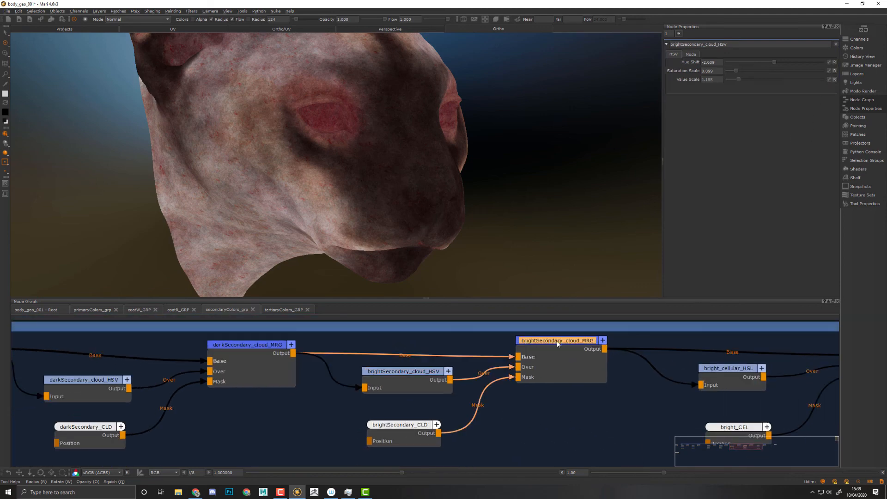
left_click(828, 71)
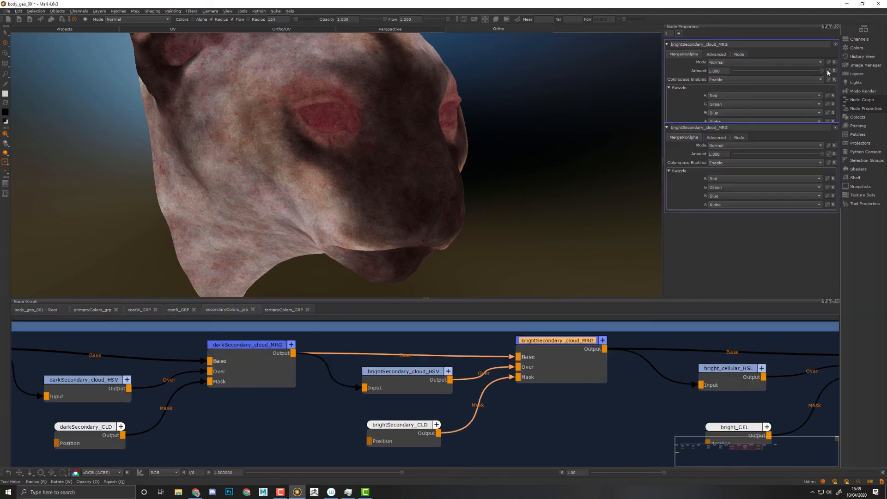
Step: Promote brightSecondary_CLD's Roughness to the parent group
middle_click_drag(514, 438, 581, 406)
left_click(475, 396)
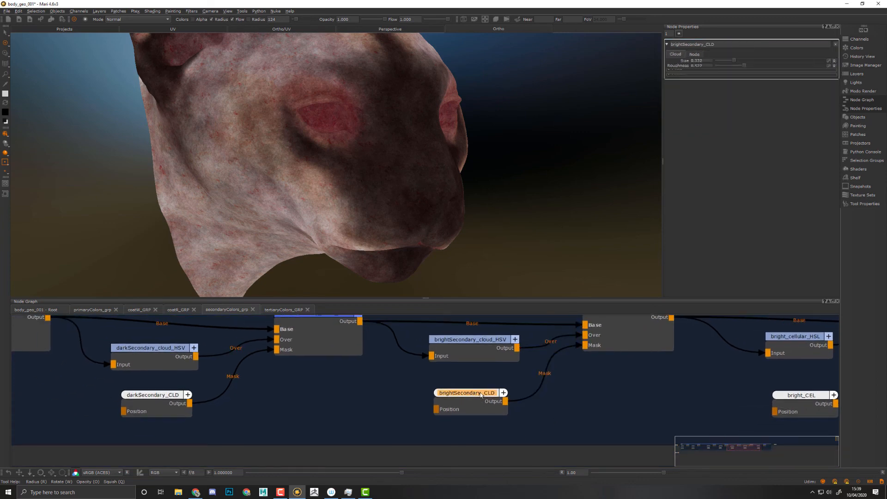
left_click(829, 71)
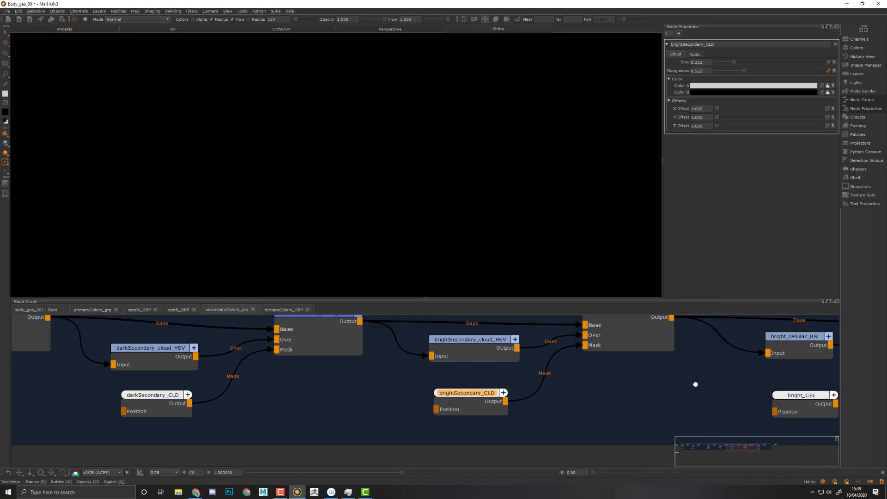
Step: Compare the results of brightSecondary_cloud_MRG and bright_cellular_MRG in the viewport
middle_click_drag(695, 382, 544, 402)
left_click(488, 340)
key("1")
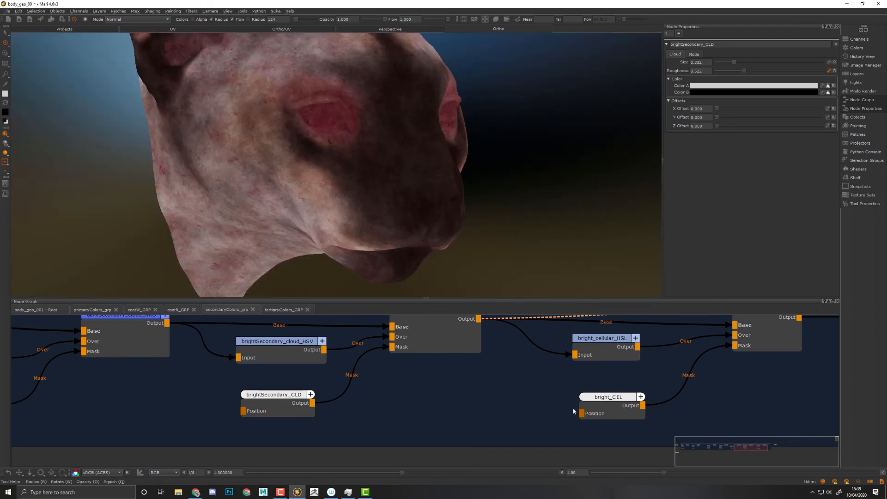
middle_click_drag(472, 392, 344, 422)
left_click(633, 344)
key("1")
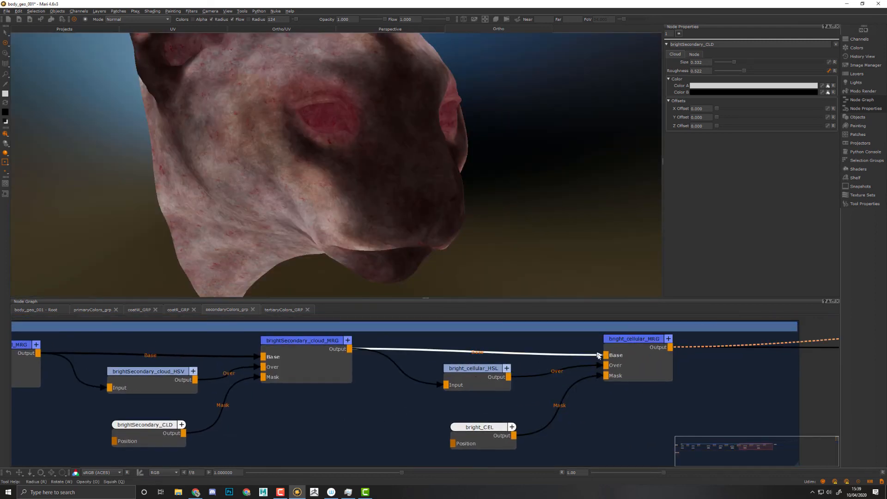
Step: Promote bright_cellular_MRG's Amount and bright_CEL's Size to the parent group
left_click(468, 377)
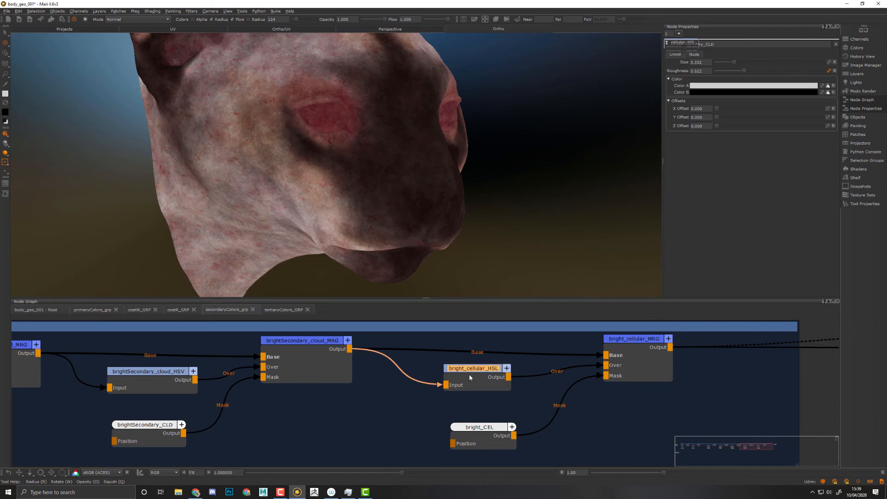
middle_click_drag(562, 395, 562, 394)
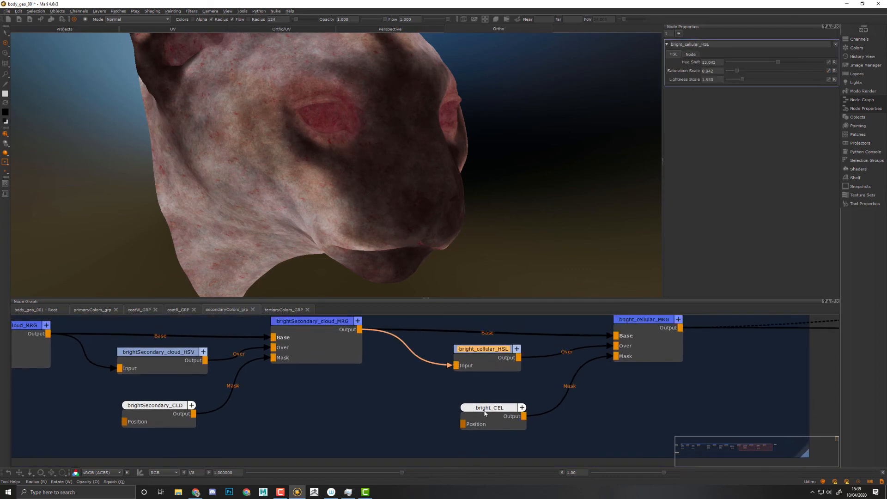
left_click(486, 413)
middle_click_drag(501, 398, 466, 428)
left_click(615, 350)
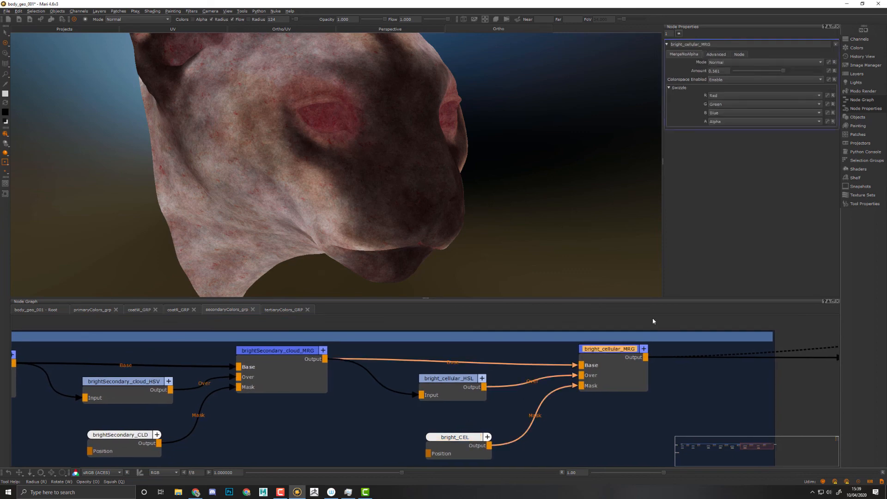
left_click(828, 71)
left_click(457, 437)
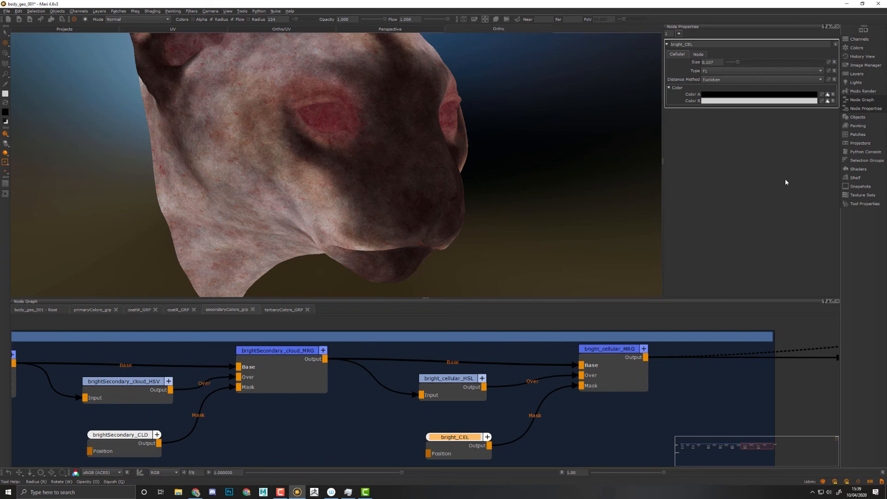
left_click(828, 63)
Step: Return to the root graph and review the promoted knobs of secondaryColors_grp
left_click(41, 313)
left_click(538, 394)
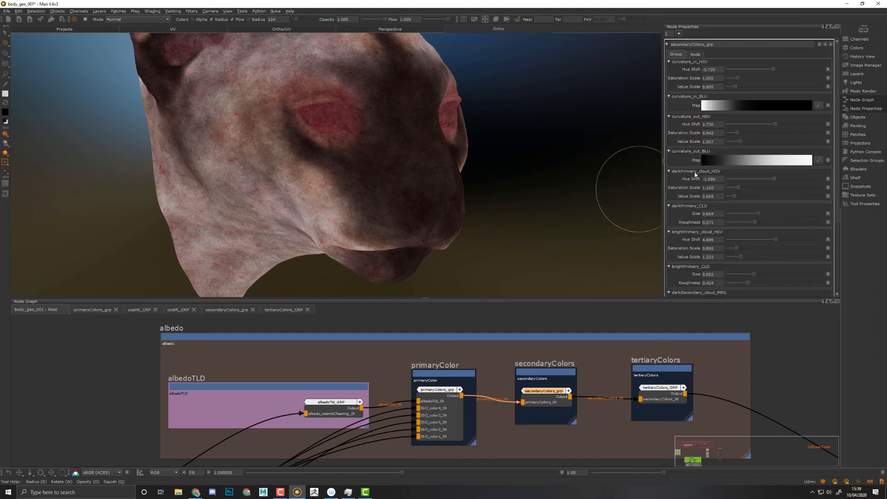
scroll(691, 178, "down", 5)
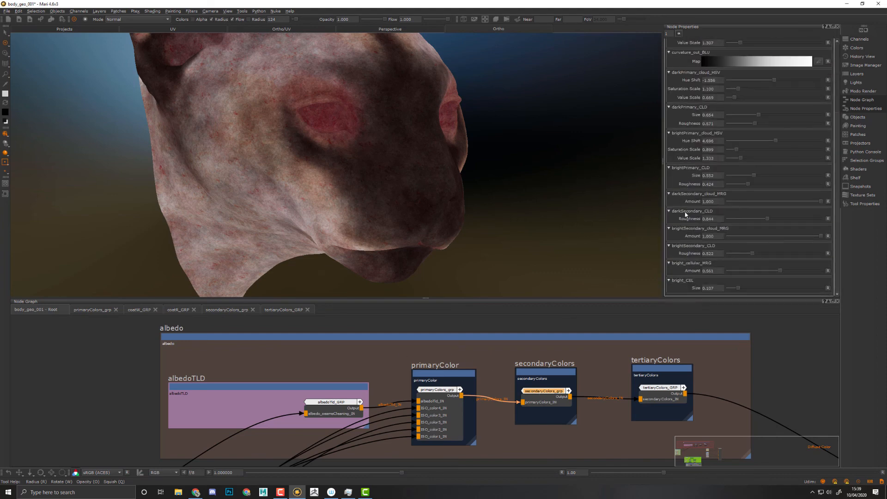
scroll(683, 209, "up", 5)
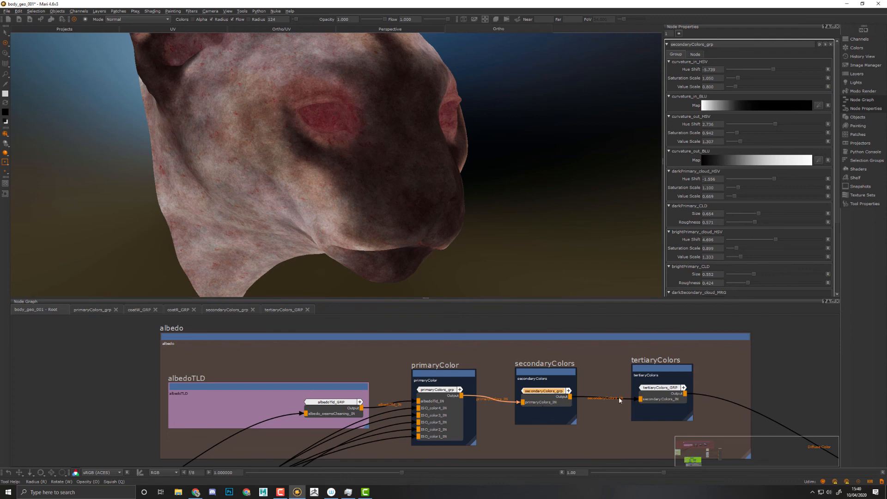
Step: Open the inner node graph of tertiaryColors_GRP
middle_click_drag(659, 389, 513, 375)
left_click(512, 375)
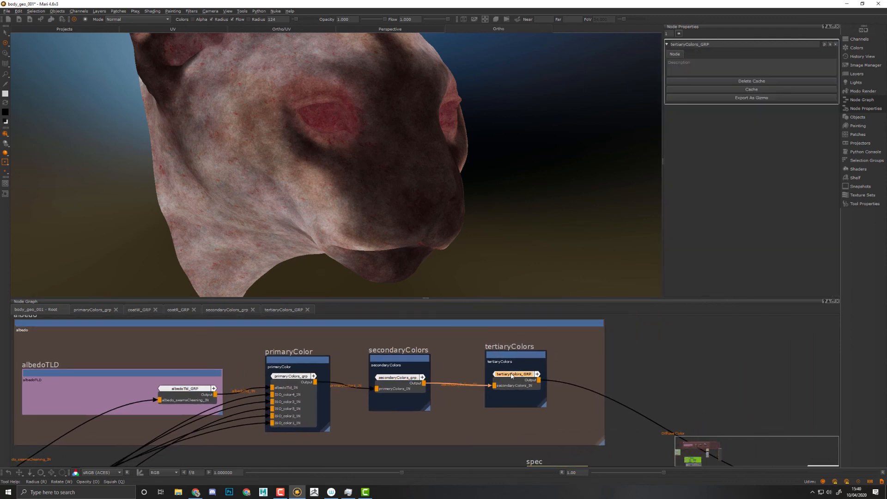
left_click(829, 44)
scroll(417, 427, "up", 3)
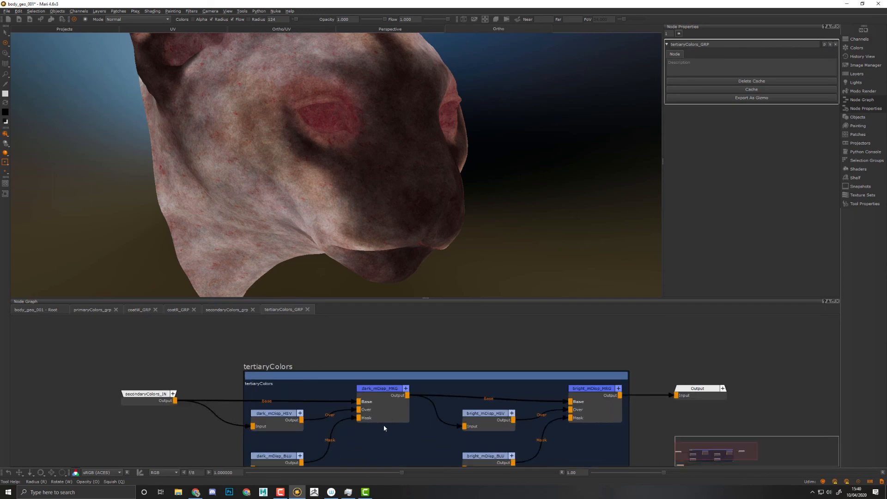
Step: Promote dark_mDisp_HSV's Hue Shift, Saturation Scale and Value Scale as knobs on tertiaryColors_GRP
middle_click_drag(384, 425, 511, 379)
left_click(405, 360)
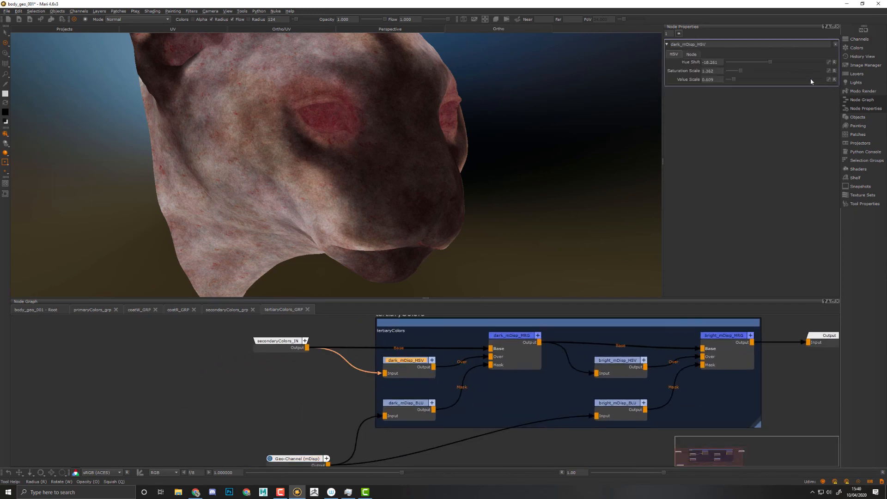
left_click(512, 339)
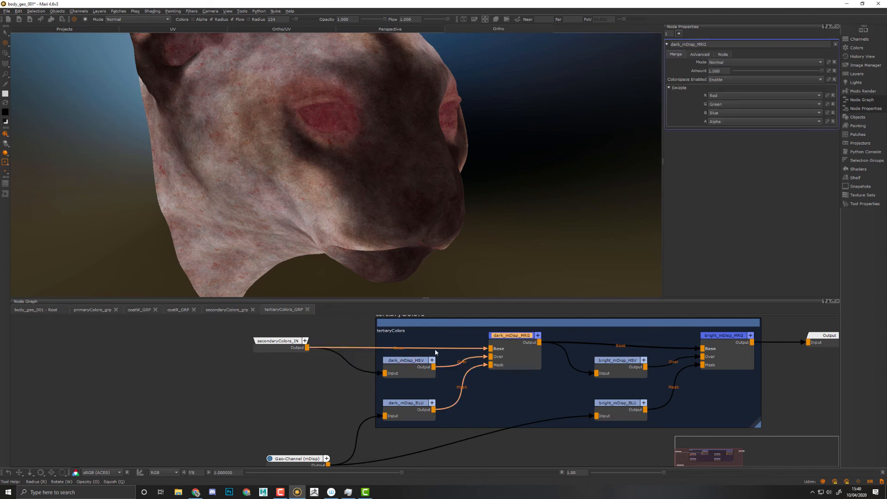
left_click(409, 360)
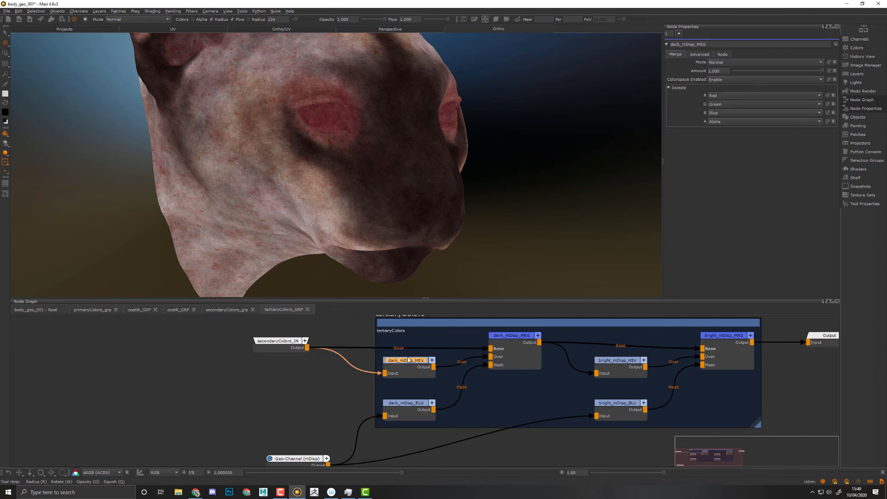
left_click(829, 62)
left_click(829, 71)
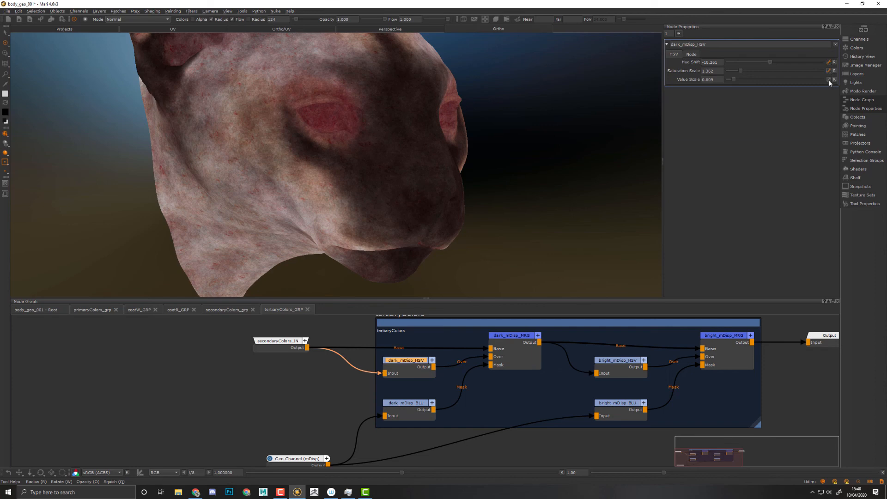
Step: Promote the brightness lookup Map of dark_mDisp_BLU to the parent group
middle_click_drag(507, 399, 606, 366)
left_click(506, 369)
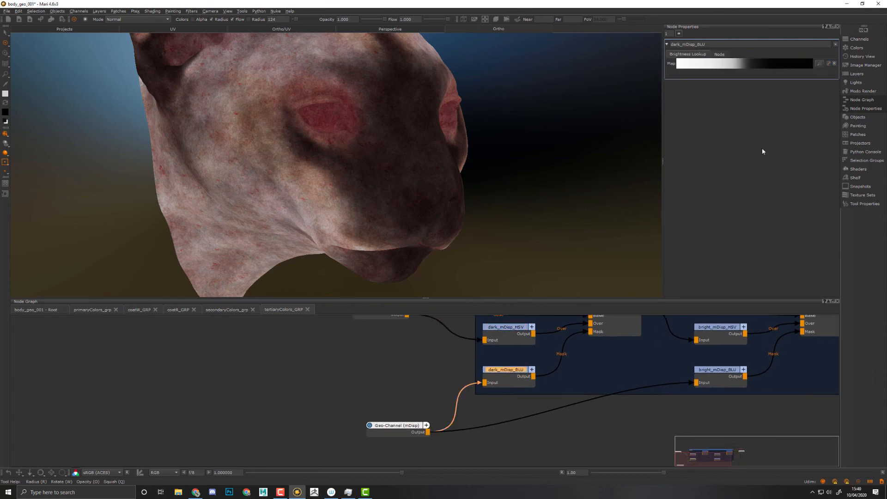
left_click(829, 64)
Step: Promote the Hue Shift, Saturation Scale and Value Scale of bright_mDisp_HSV to the parent group
middle_click_drag(690, 388, 478, 414)
left_click(496, 359)
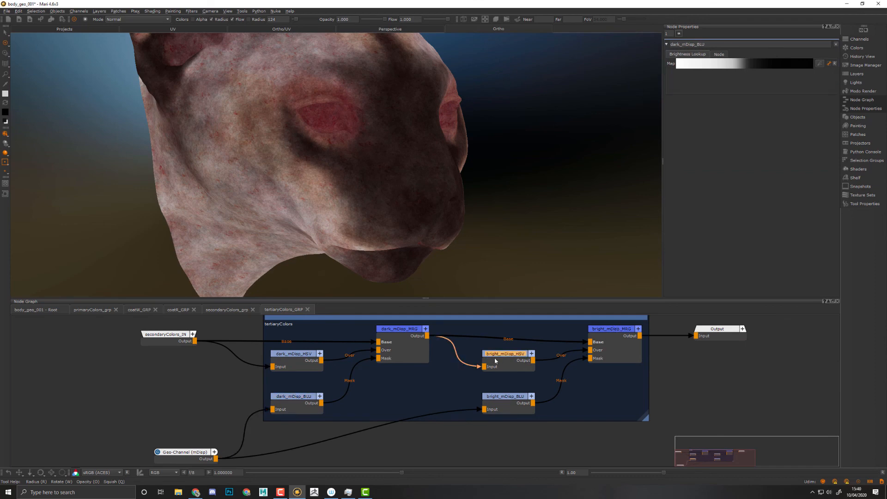
left_click(829, 64)
left_click(828, 71)
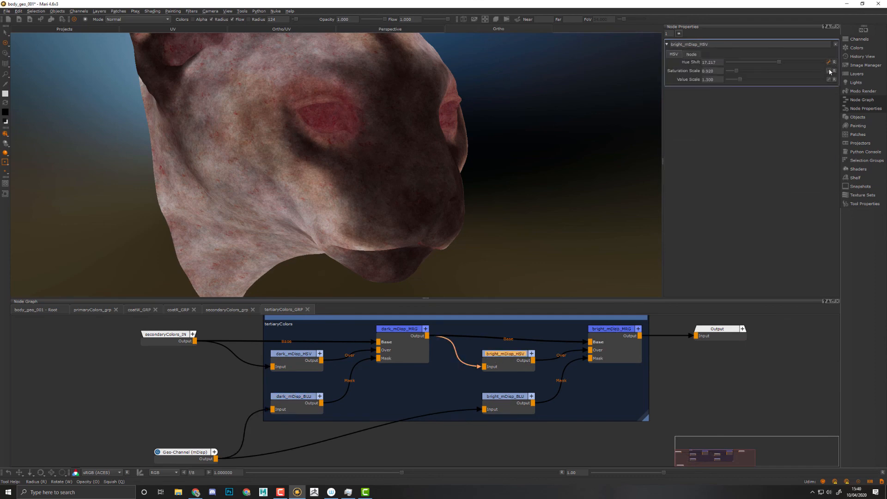
left_click(828, 79)
Step: Promote the brightness lookup Map of bright_mDisp_BLU to the parent group
left_click(509, 397)
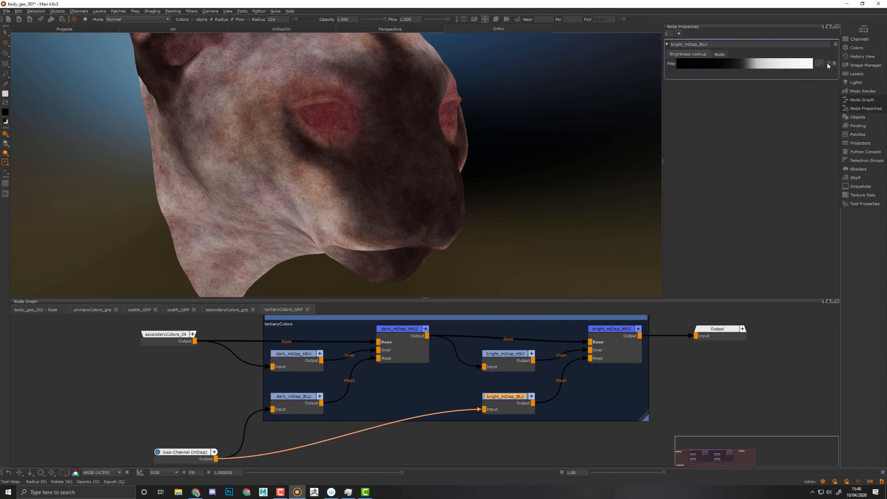
left_click(828, 64)
middle_click_drag(491, 421, 594, 412)
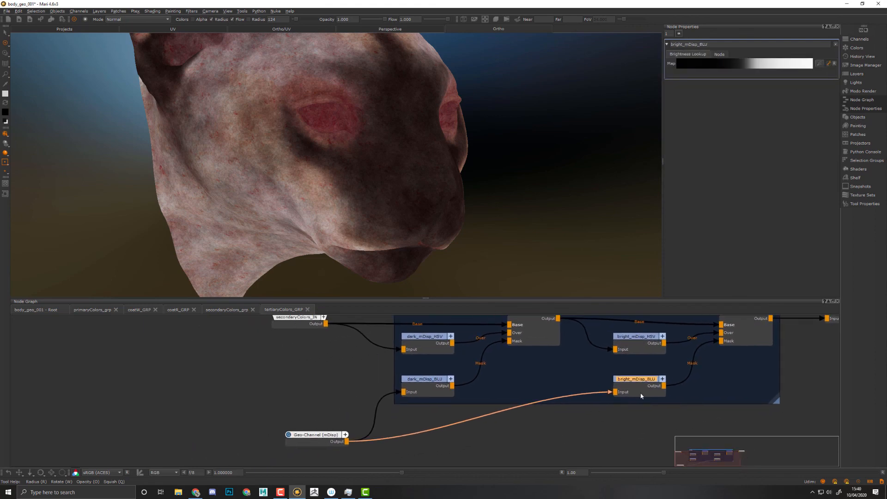
middle_click_drag(451, 394, 545, 403)
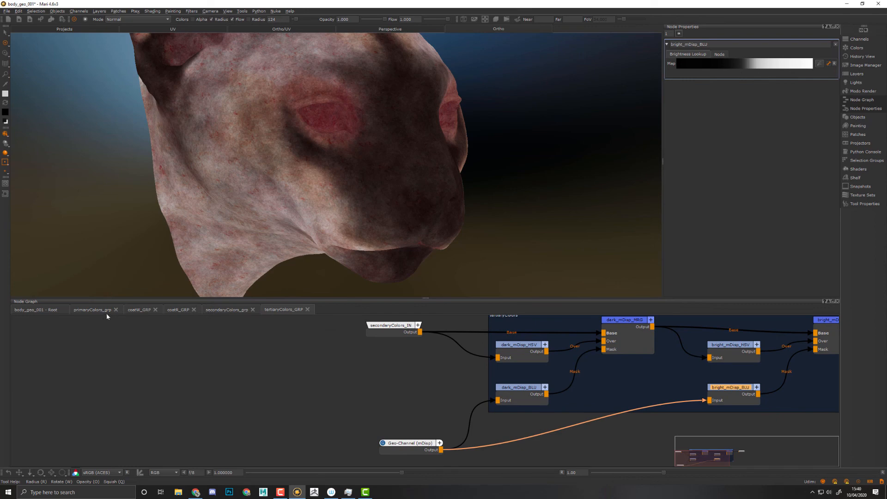
Step: Return to the root graph, review the promoted knobs of tertiaryColors_GRP and show its output in the viewport
left_click(46, 309)
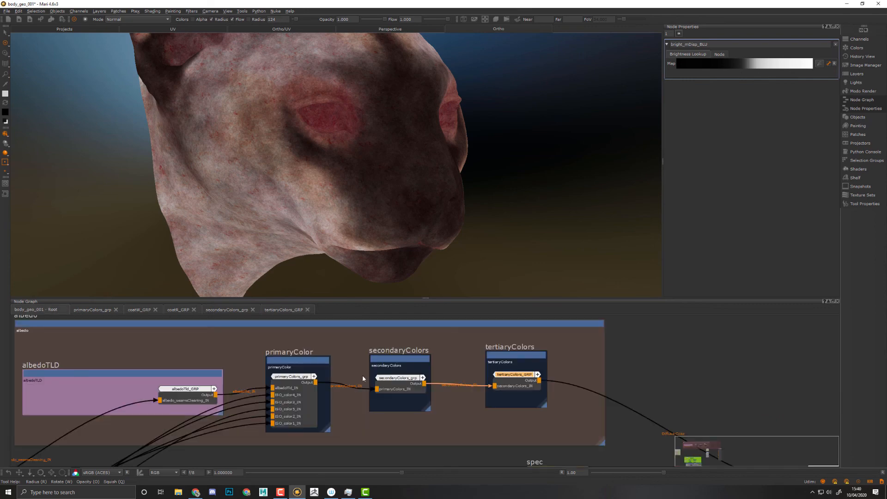
left_click(499, 375)
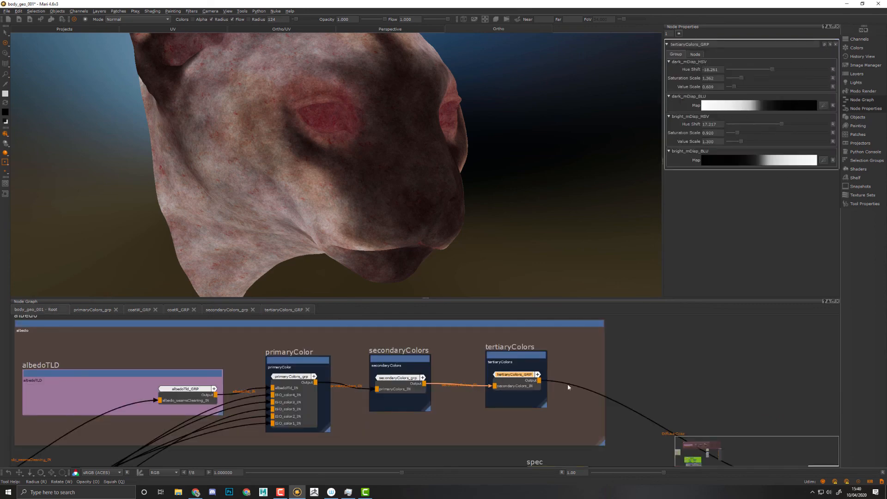
key("1")
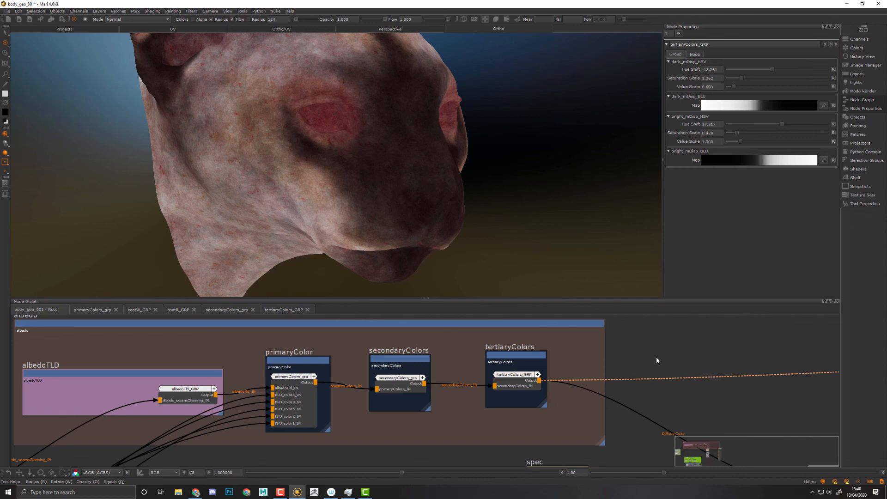
Step: Find coatW_GRP in the root graph and open its inner node graph
middle_click_drag(419, 429, 647, 348)
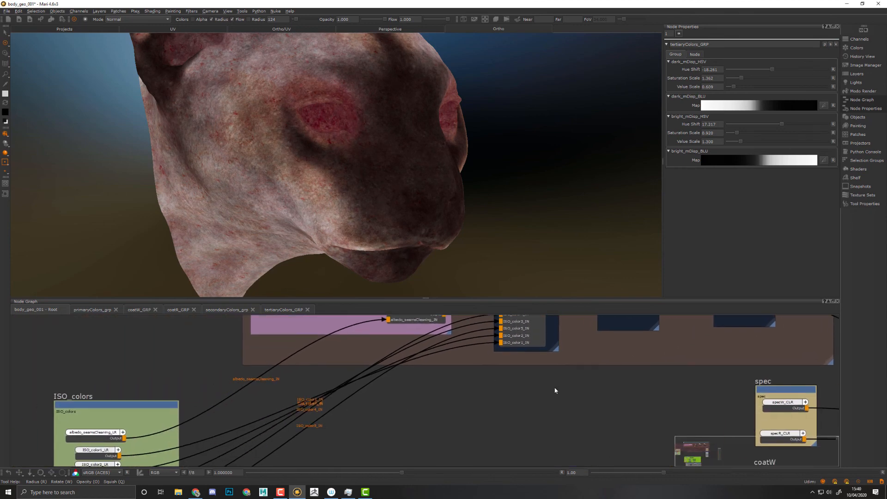
middle_click_drag(413, 343, 196, 285)
middle_click_drag(527, 405, 434, 398)
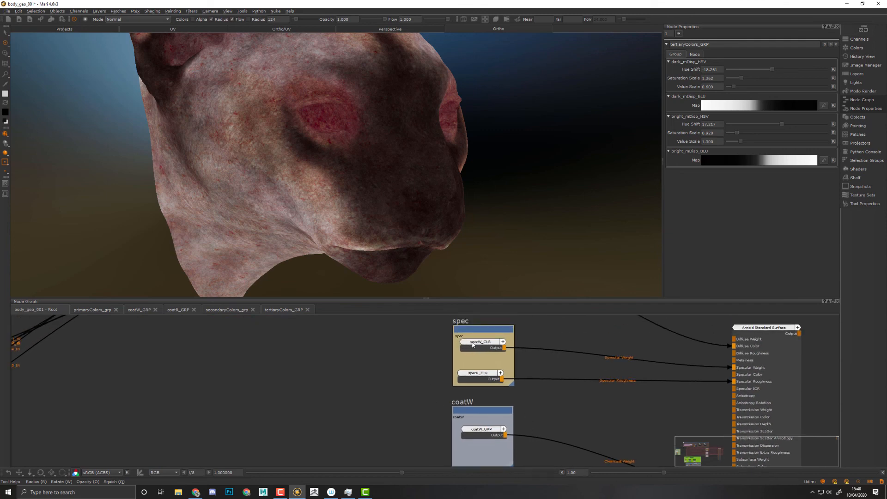
middle_click_drag(530, 399, 554, 368)
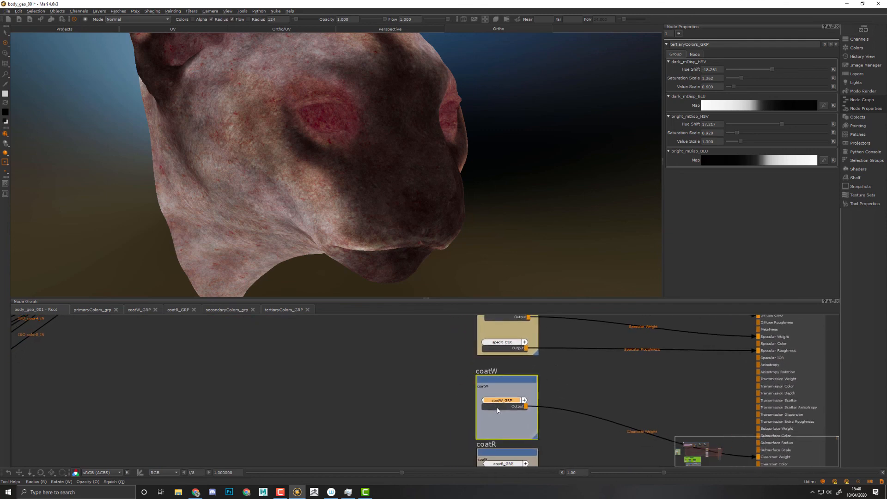
double_click(501, 404)
middle_click_drag(557, 414, 621, 385)
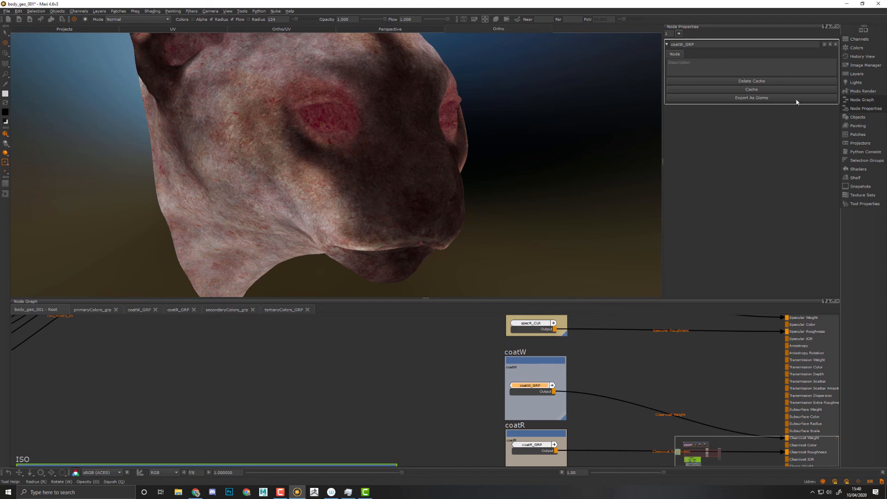
left_click(829, 45)
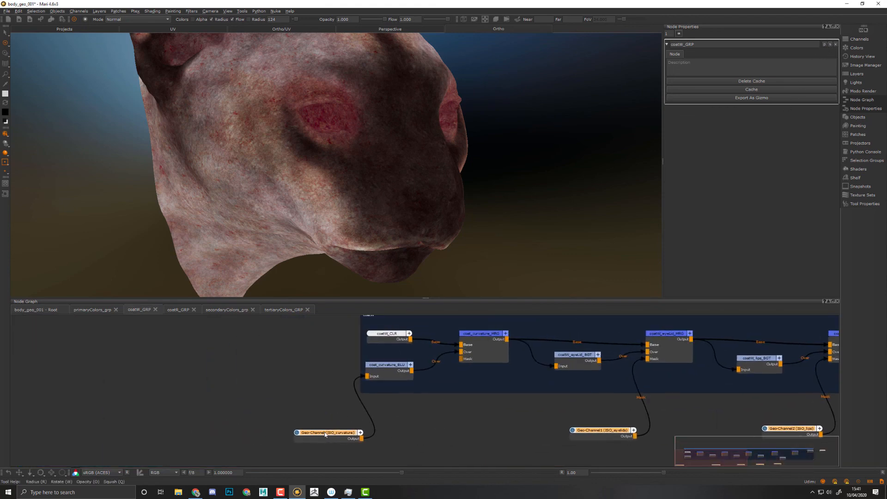
Step: Move the ISO_curvature Geo-Channel node further away from coat_curvature_BLU in the coatW graph
middle_click_drag(458, 408, 471, 409)
left_click(314, 404)
left_click_drag(339, 432, 295, 418)
middle_click_drag(454, 421, 430, 436)
Step: Promote the brightness lookup Map of coat_curvature_BLU to coatW_GRP
left_click(469, 353)
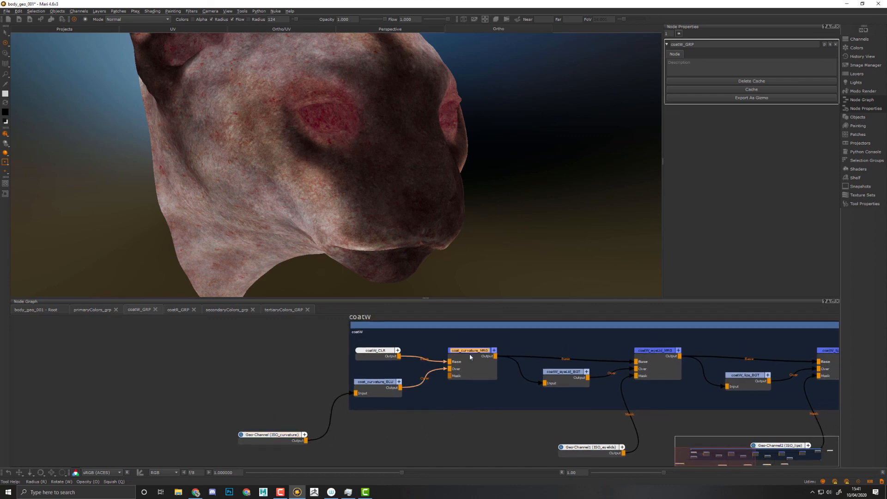
left_click(373, 387)
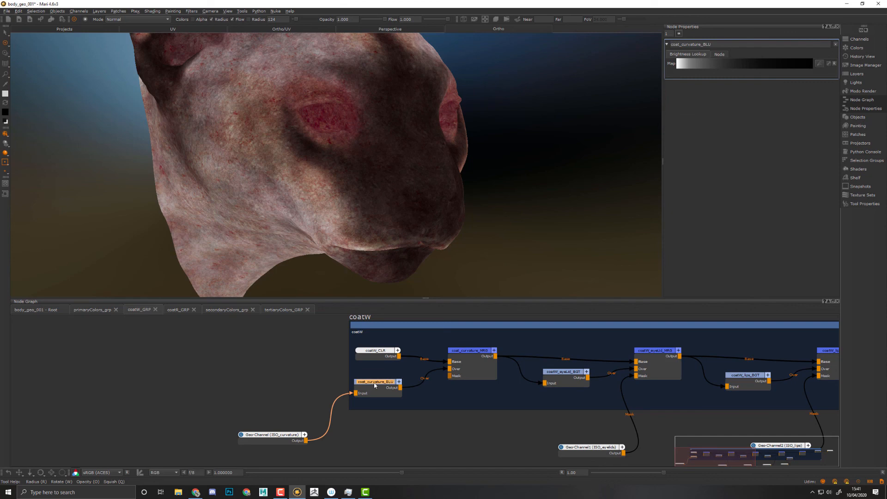
middle_click_drag(518, 426, 469, 437)
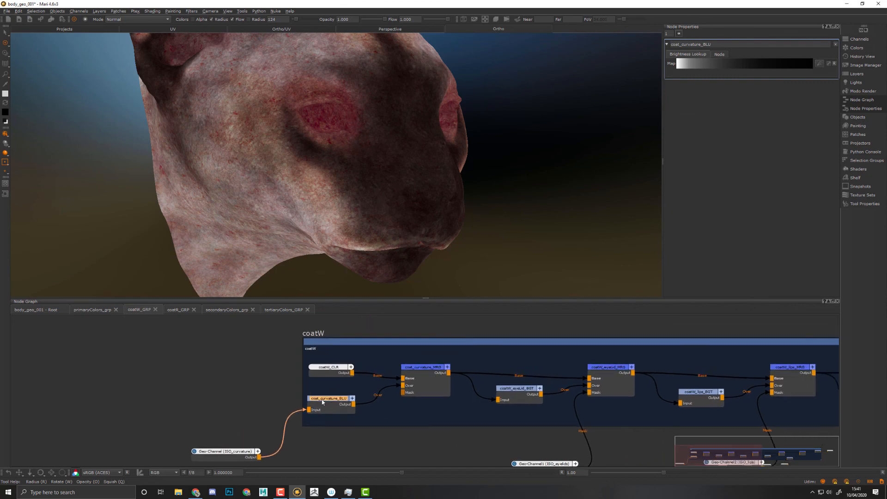
left_click(829, 64)
Step: Promote the Brightness of coatW_eyeLid_BGT, coatW_lips_BGT and coatW_nose_BGT to the parent group
left_click(526, 397)
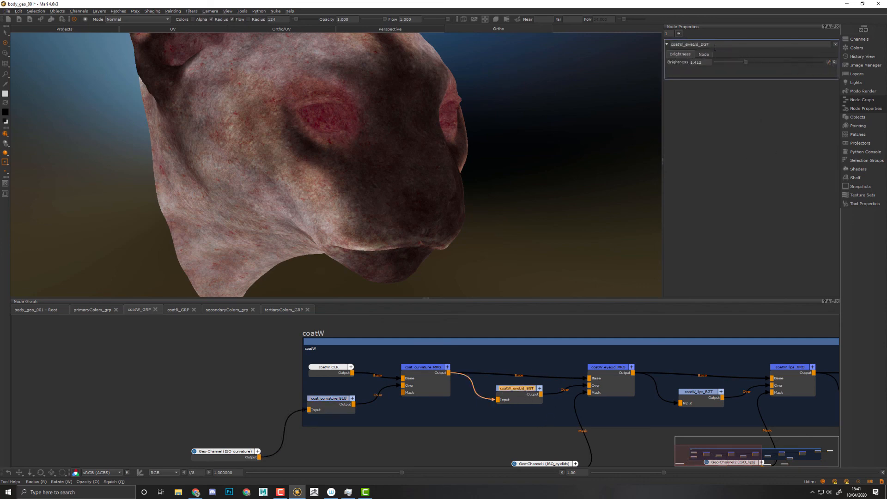
left_click(826, 60)
middle_click_drag(600, 394, 380, 381)
left_click(485, 388)
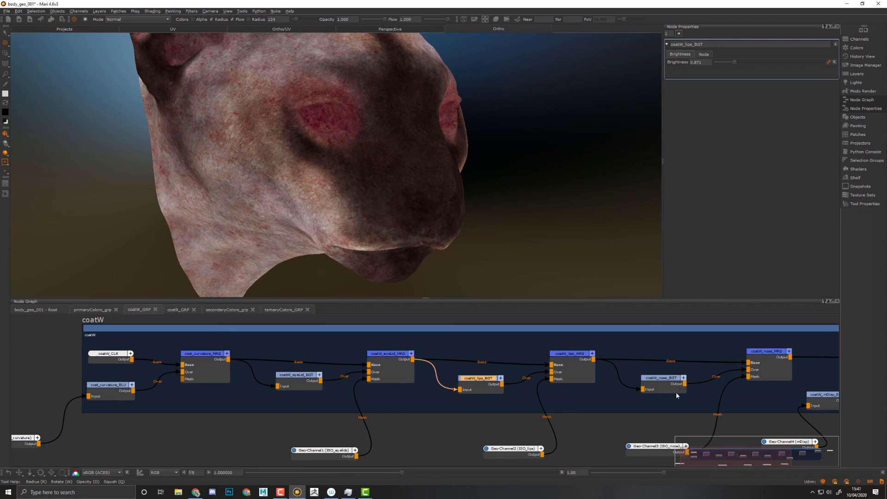
middle_click_drag(676, 395, 571, 390)
left_click(560, 388)
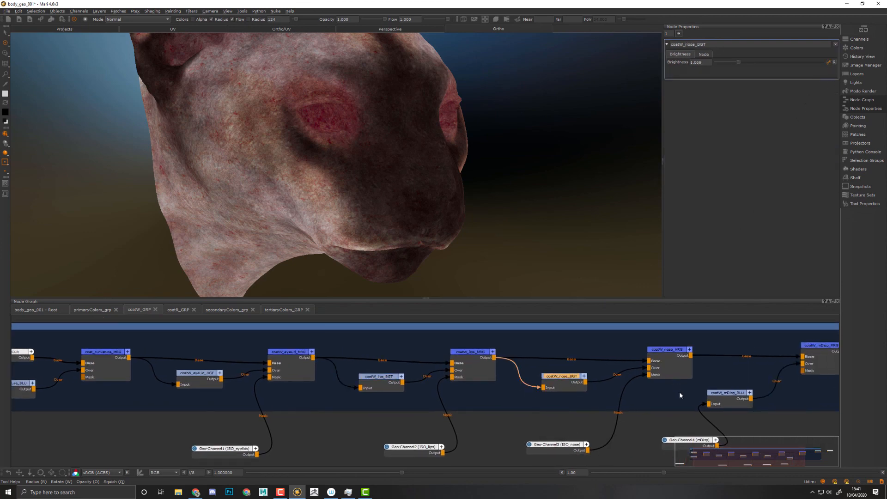
Step: Promote the brightness lookup Map of coatW_mDisp_BLU to the parent group
middle_click_drag(679, 392, 539, 370)
left_click(569, 370)
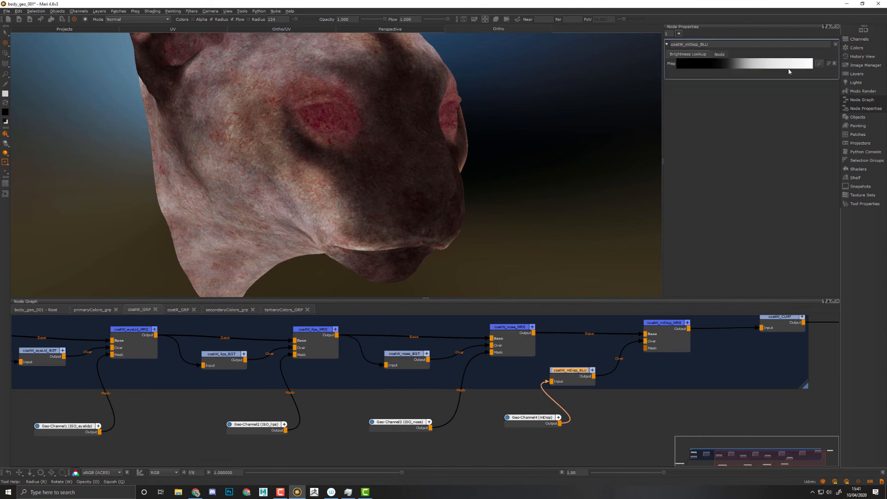
left_click(829, 64)
middle_click_drag(265, 391, 422, 372)
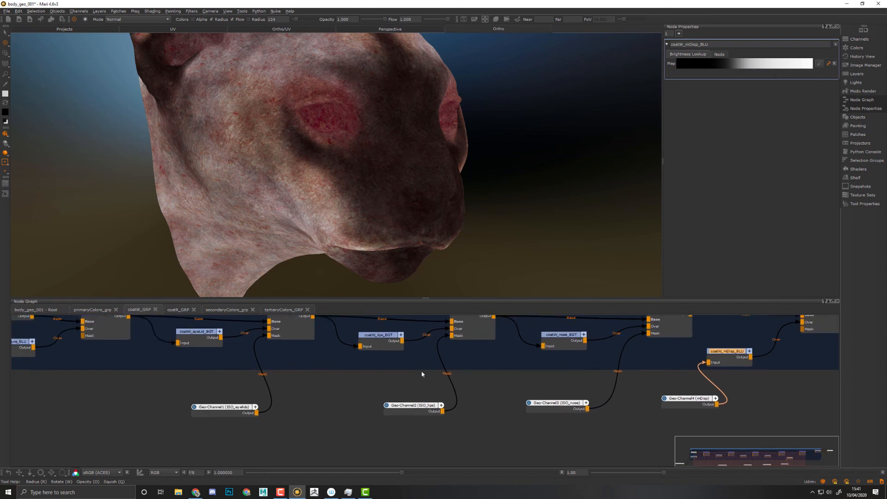
Step: Return to the root graph and open the inner node graph of coatR_GRP
left_click(94, 310)
middle_click_drag(405, 373, 588, 343)
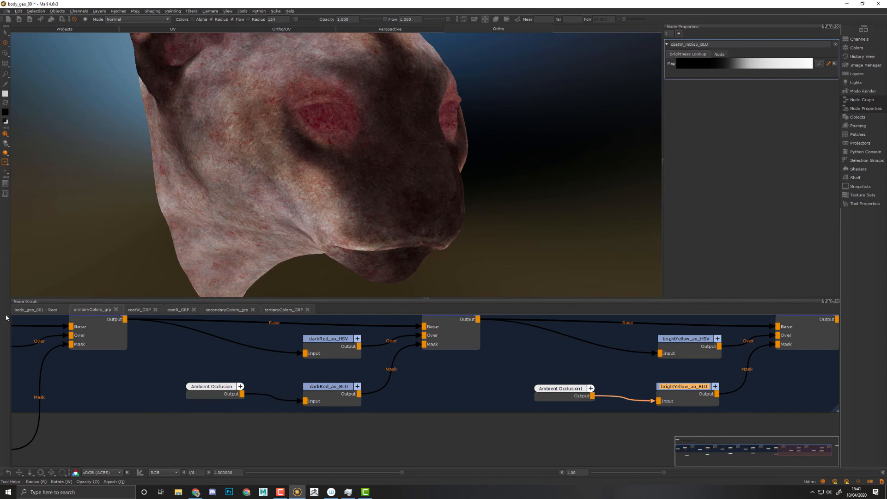
left_click(34, 310)
middle_click_drag(508, 370, 439, 364)
left_click(462, 391)
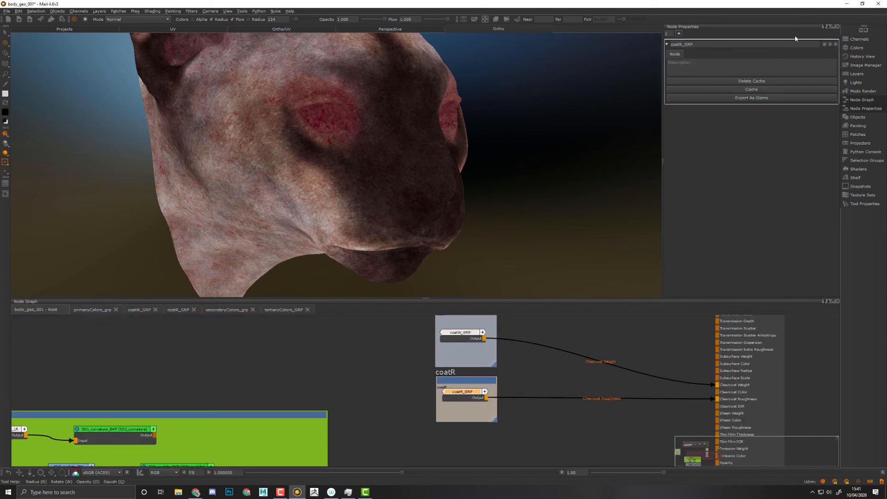
left_click(830, 45)
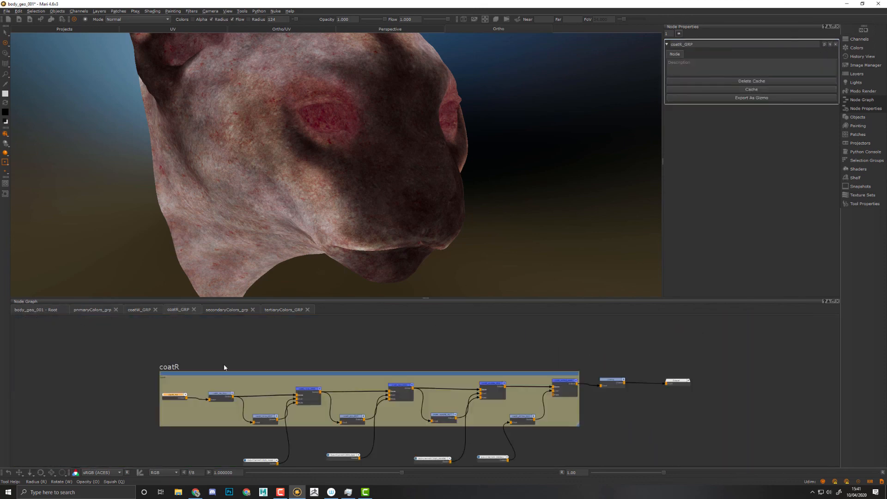
Step: Promote the brightness lookup Map of coatR_ao_BLU to coatR_GRP
middle_click_drag(224, 364, 411, 331)
scroll(432, 386, "up", 3)
left_click(404, 404)
middle_click_drag(397, 410, 415, 427)
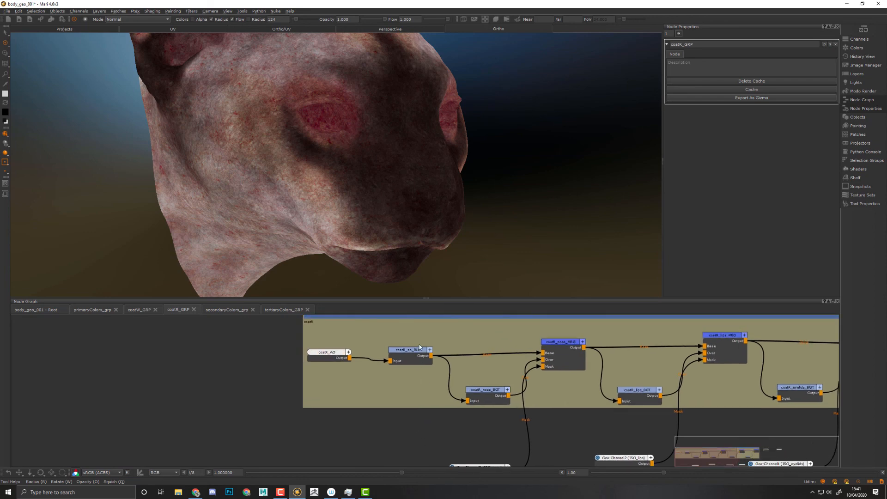
double_click(407, 353)
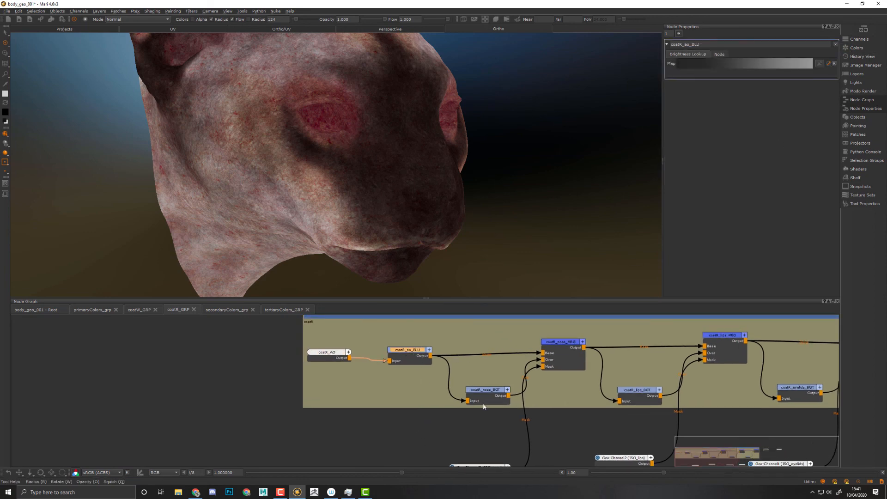
Step: Promote the Brightness of coatR_nose_BGT and coatR_lips_BGT to the parent group
double_click(483, 391)
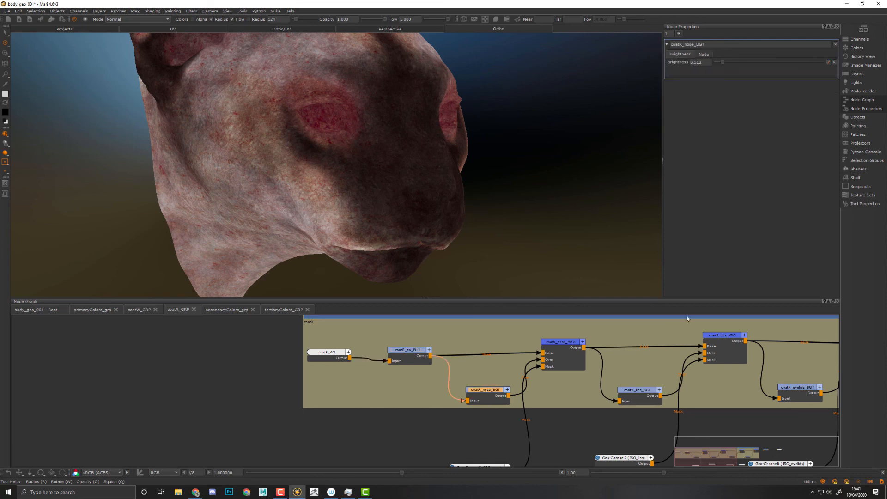
middle_click_drag(687, 319, 545, 363)
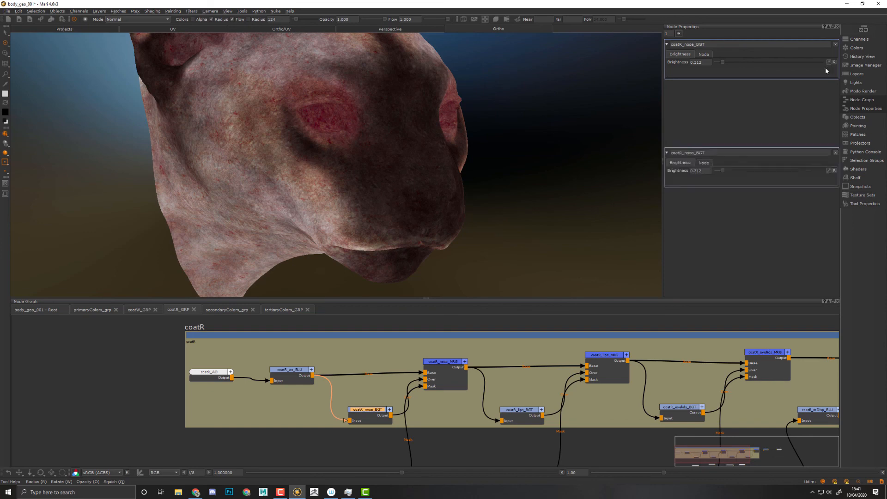
middle_click_drag(497, 449, 434, 395)
left_click(458, 362)
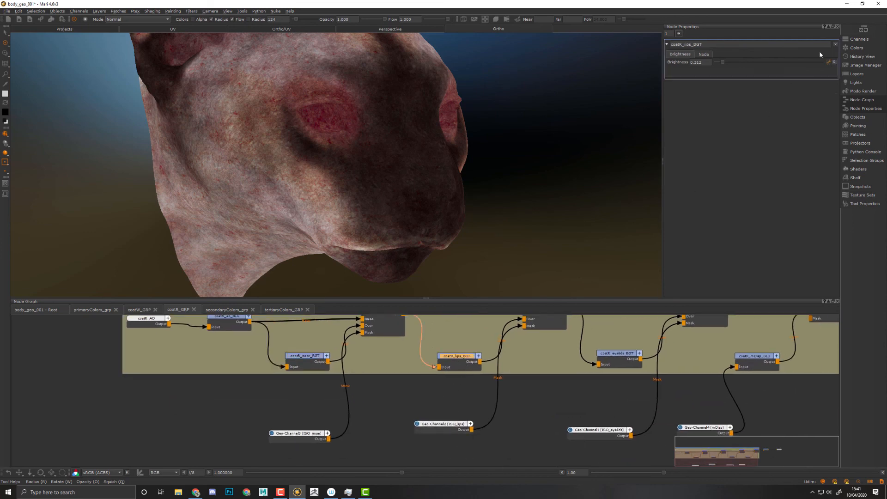
left_click(828, 62)
middle_click_drag(615, 382, 484, 387)
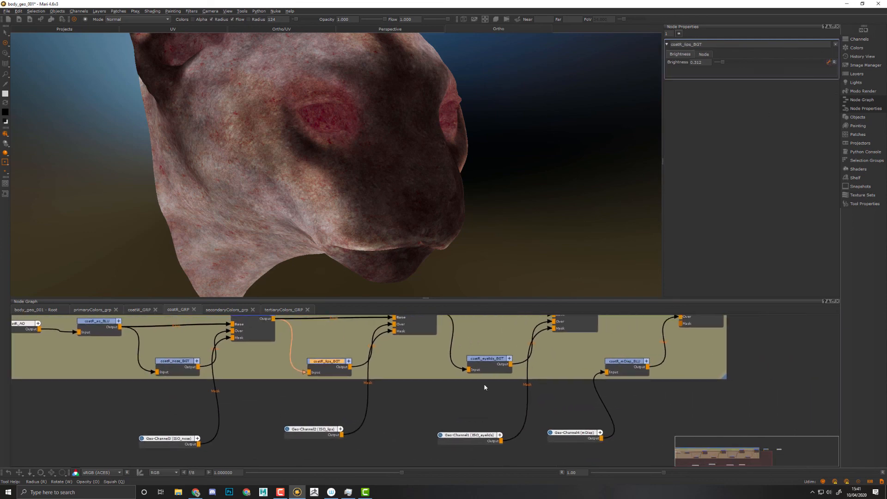
Step: Promote the Brightness of coatR_eyelids_BGT and the brightness lookup Map of coatR_mDisp_BLU to coatR_GRP
left_click(486, 364)
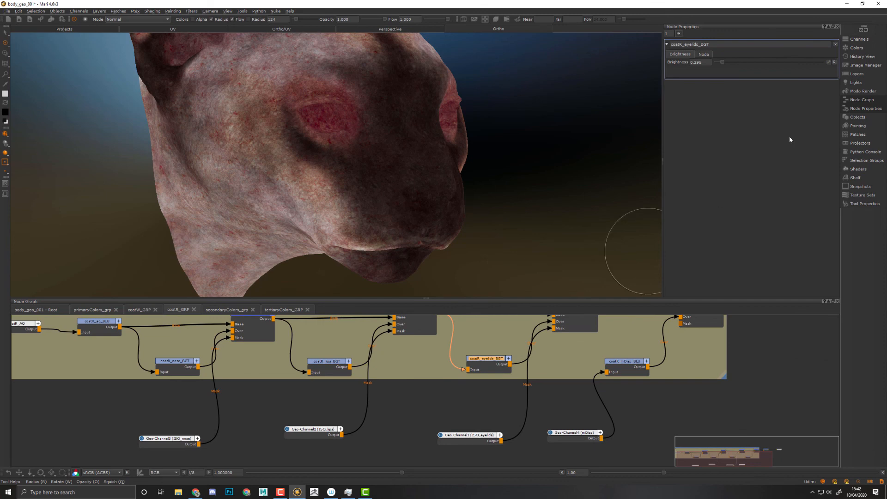
left_click(829, 62)
left_click(621, 368)
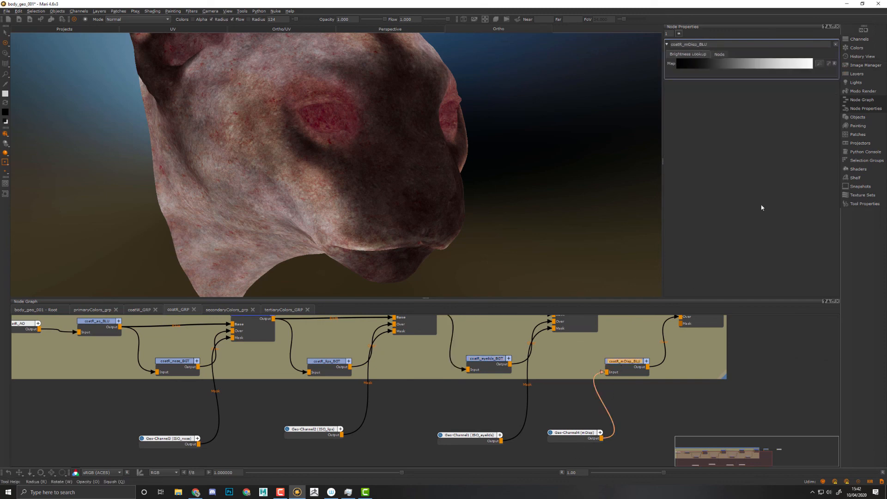
left_click(829, 66)
middle_click_drag(636, 408, 752, 383)
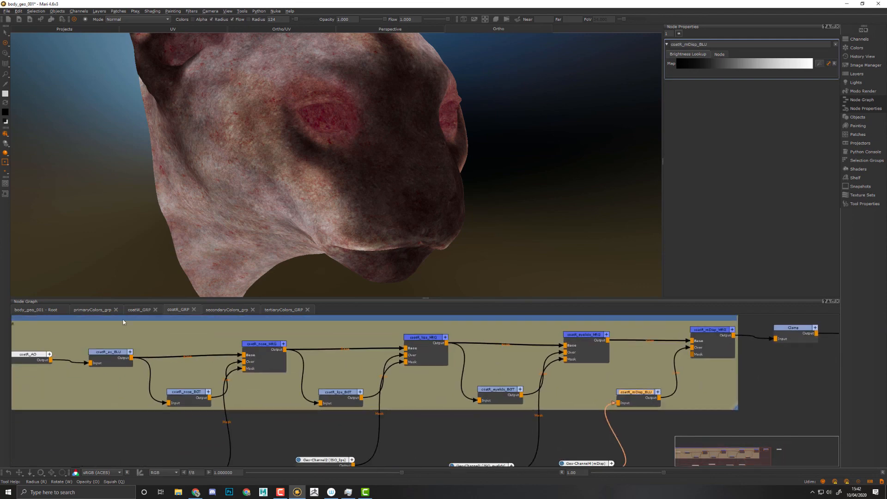
Step: Return to the root graph and check the promoted knobs of coatR_GRP and coatW_GRP
left_click(36, 313)
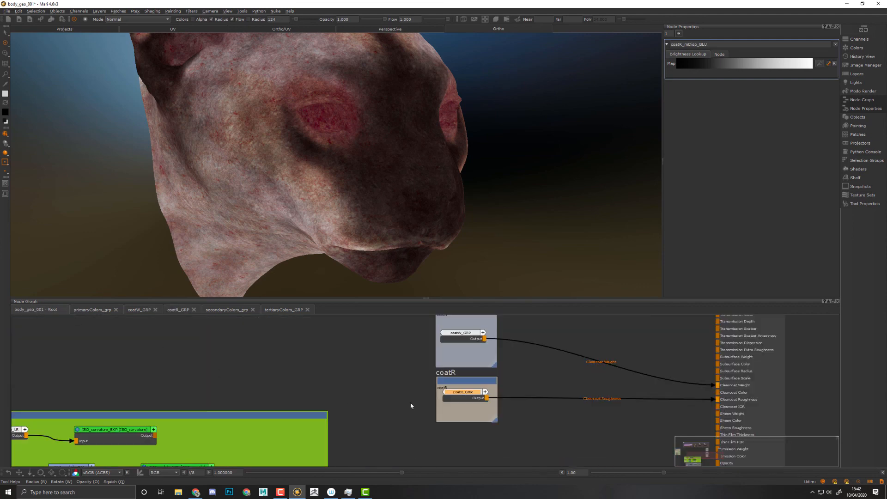
left_click(454, 396)
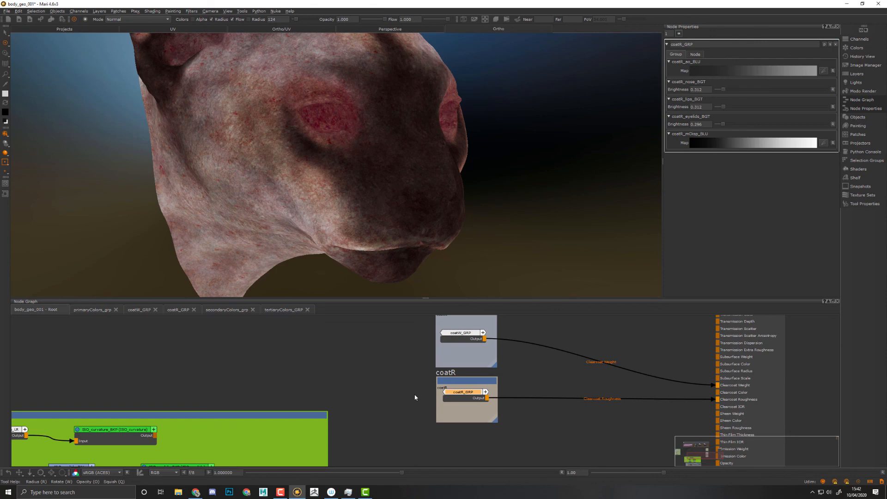
middle_click_drag(393, 376, 550, 362)
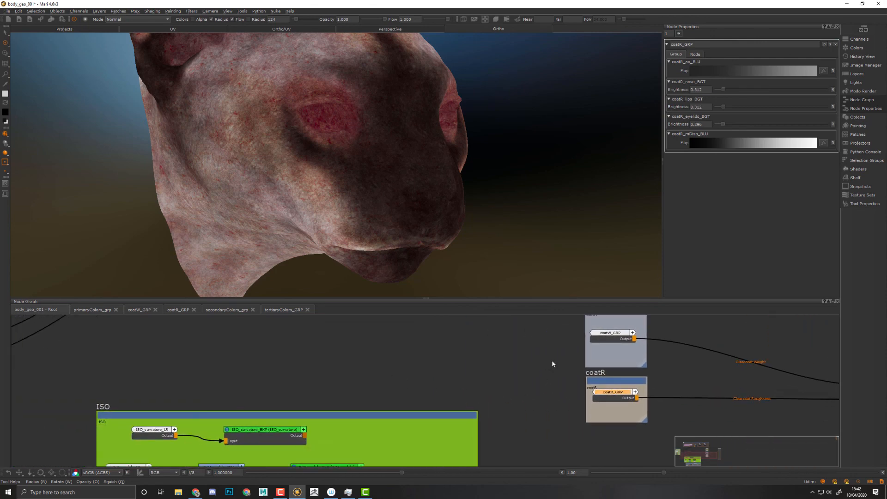
scroll(549, 362, "down", 2)
middle_click_drag(647, 359, 631, 385)
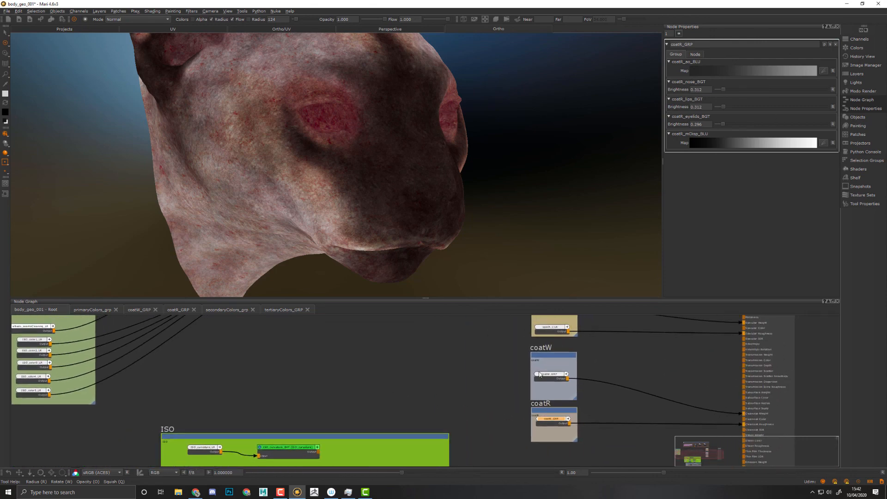
left_click(547, 379)
scroll(546, 379, "down", 5)
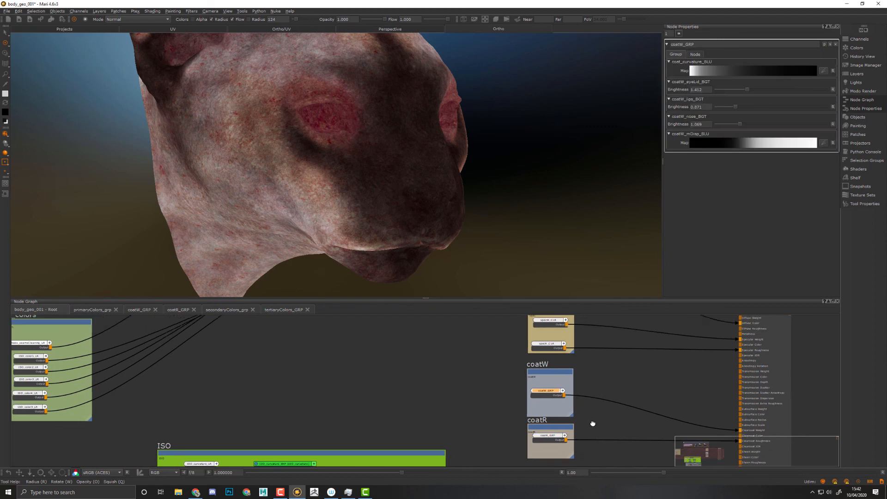
Step: Move the ISO and mDisp backdrops together to the left in the root graph and save the project
middle_click_drag(439, 379, 470, 350)
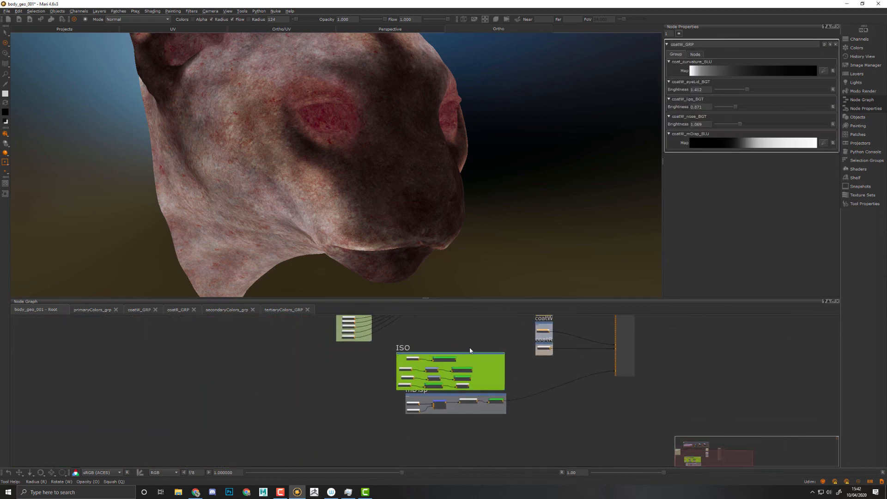
left_click_drag(531, 435, 365, 347)
left_click_drag(463, 353, 395, 358)
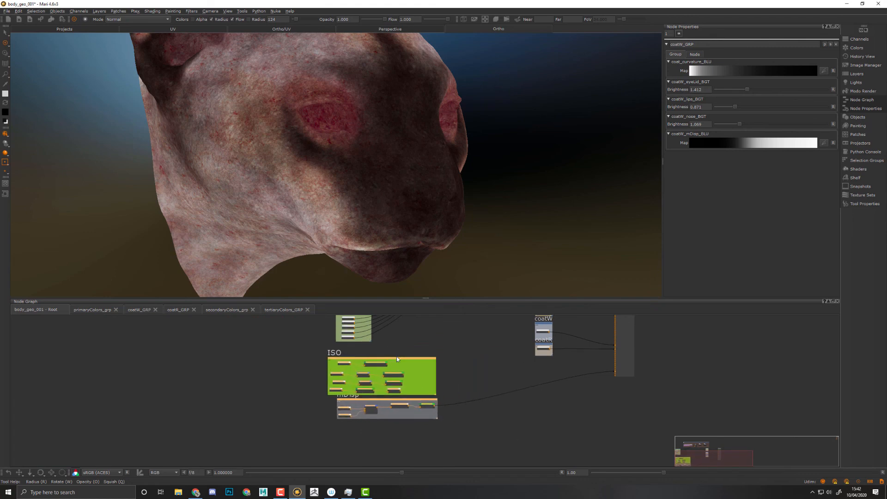
middle_click_drag(469, 337, 441, 375)
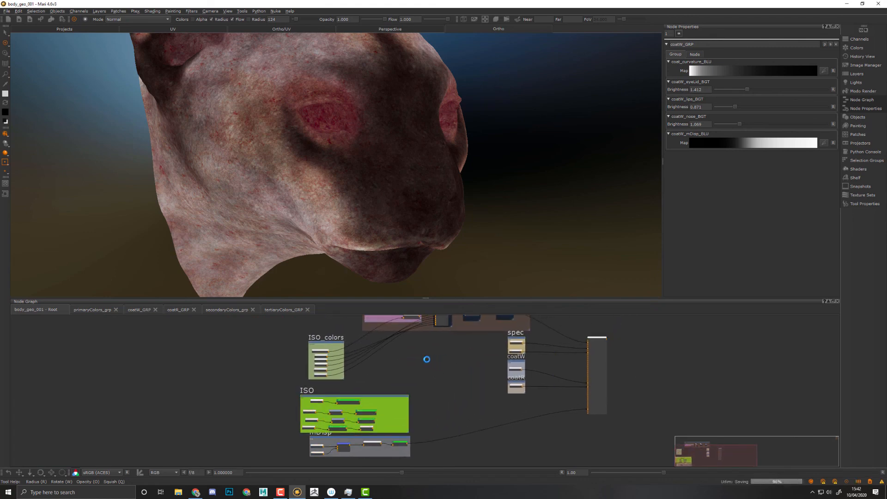
scroll(507, 372, "down", 5)
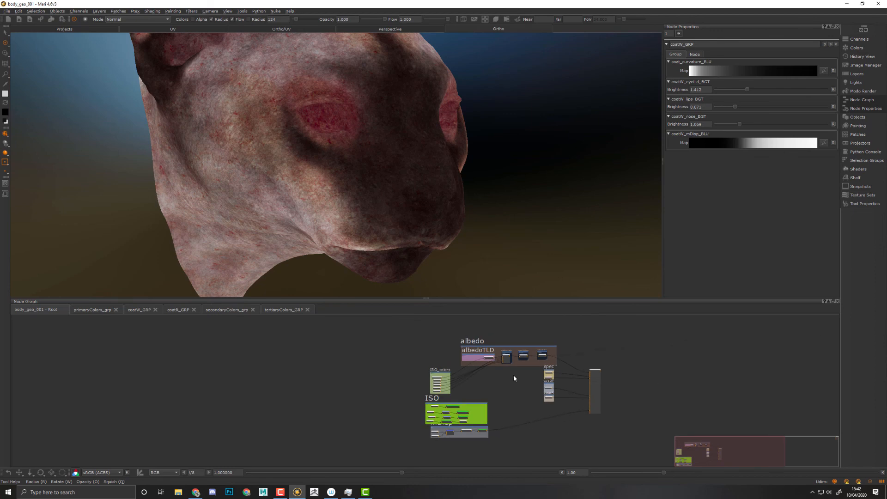
scroll(468, 392, "up", 4)
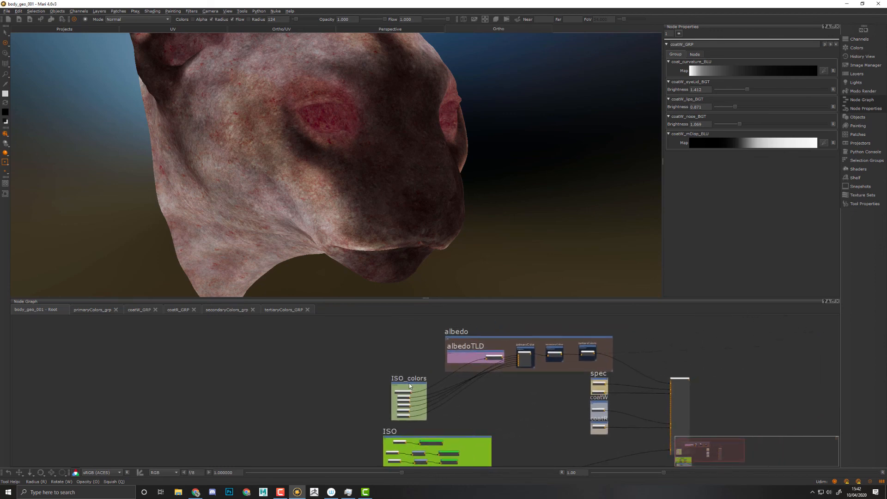
Step: Shift the ISO_colors backdrop slightly left, away from albedo, and move the ISO and mDisp backdrops further left below it
left_click_drag(408, 387, 387, 391)
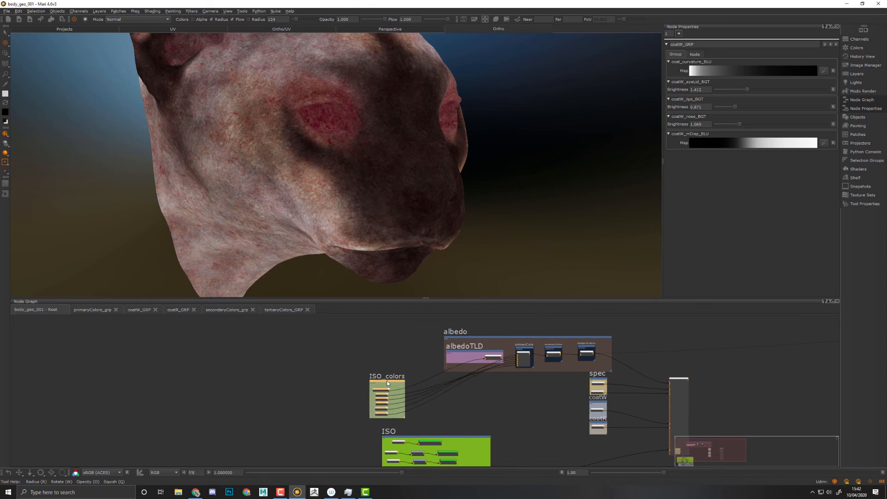
middle_click_drag(528, 341, 501, 273)
scroll(483, 404, "down", 2)
scroll(463, 424, "up", 2)
left_click_drag(485, 446, 314, 362)
left_click_drag(432, 372, 362, 365)
middle_click_drag(485, 353, 457, 394)
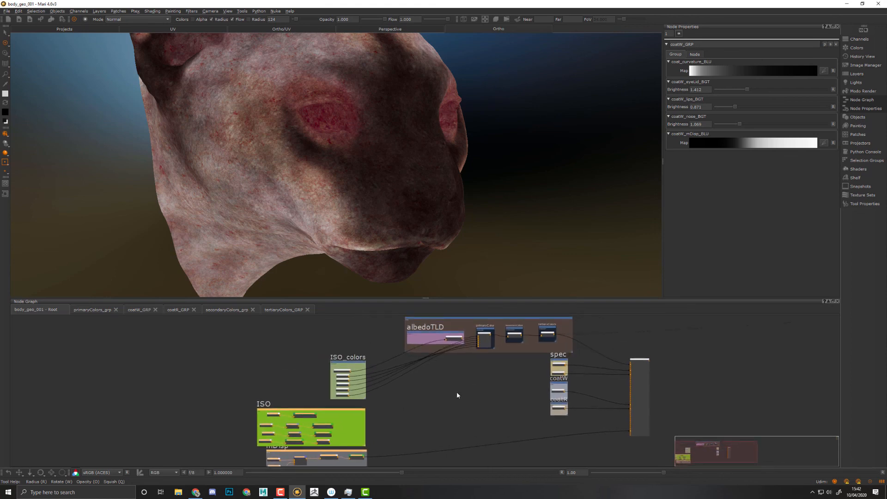
left_click(724, 409)
Step: Examine the root graph's layout, from the ISO and coat backdrops to the albedo colour groups
middle_click_drag(709, 387, 732, 398)
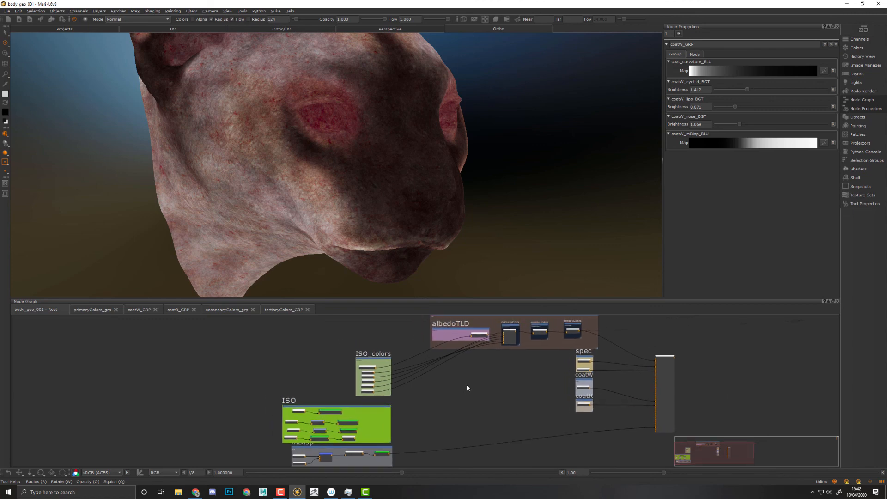
scroll(467, 387, "up", 5)
middle_click_drag(590, 363, 380, 411)
scroll(481, 411, "down", 3)
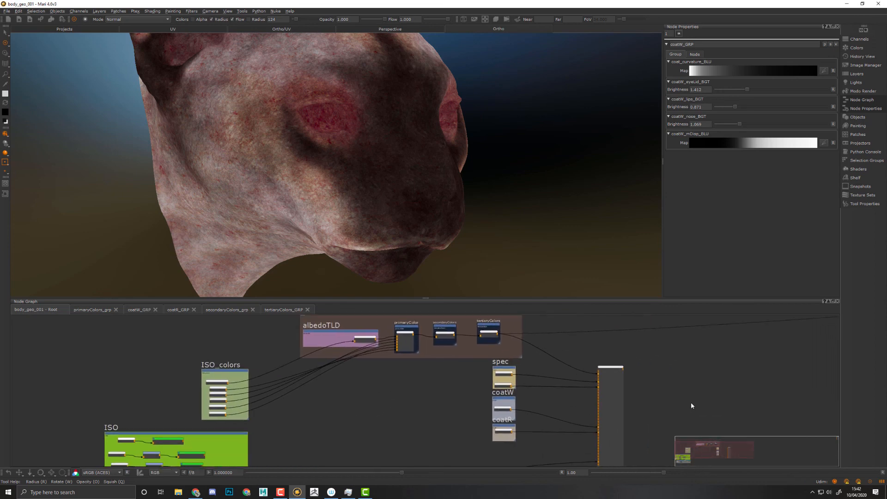
middle_click_drag(693, 396, 780, 419)
scroll(427, 395, "up", 3)
middle_click_drag(494, 398, 455, 417)
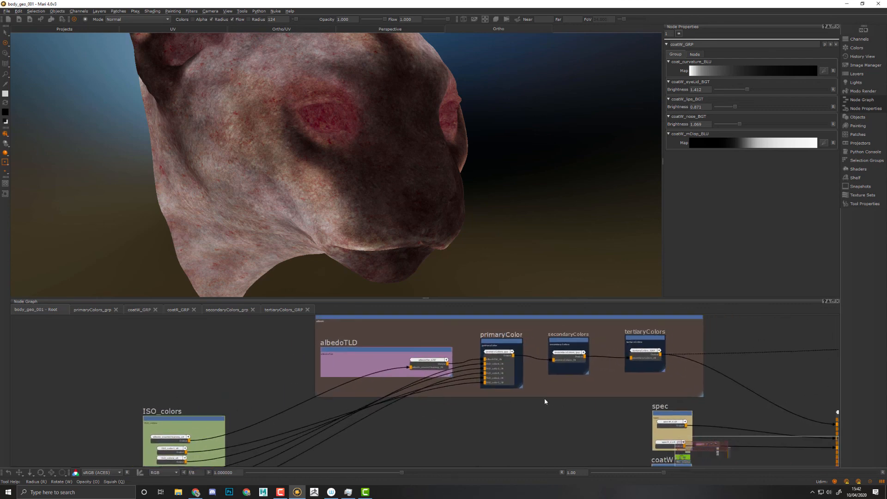